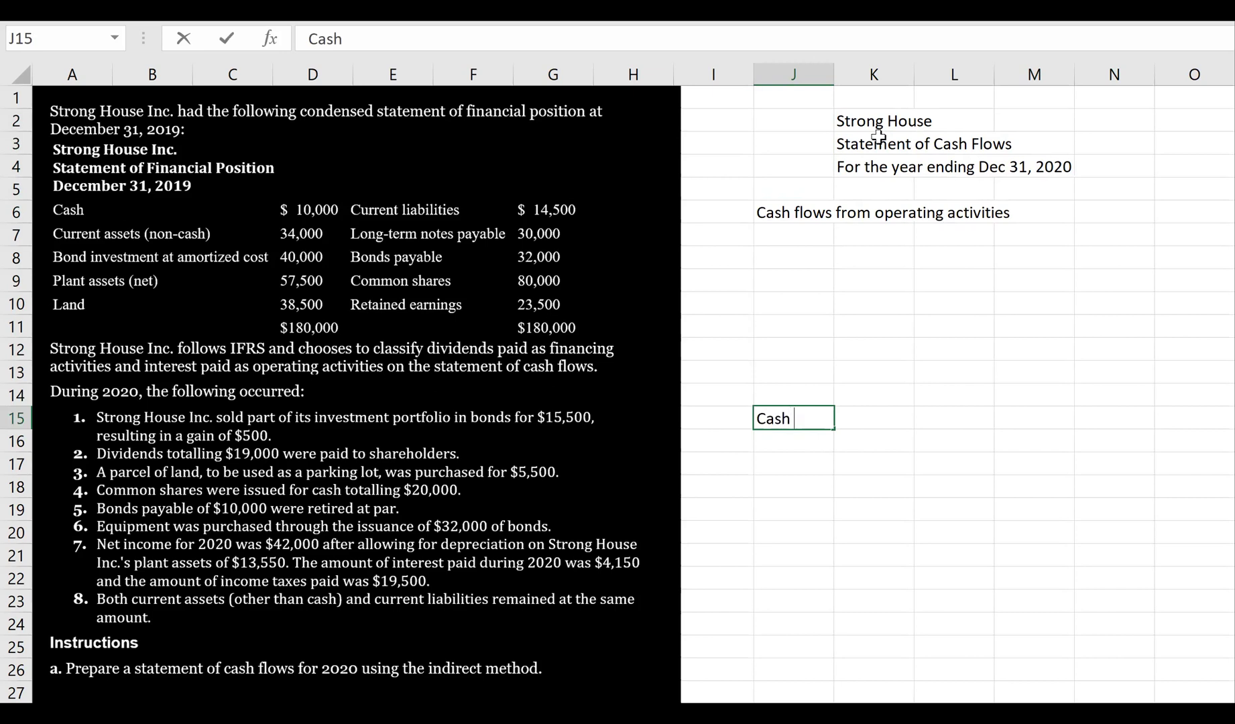
Step: Complete the section heading "Cash flows from investings activities" in cell J15
{"action": "type", "text": "rom "}
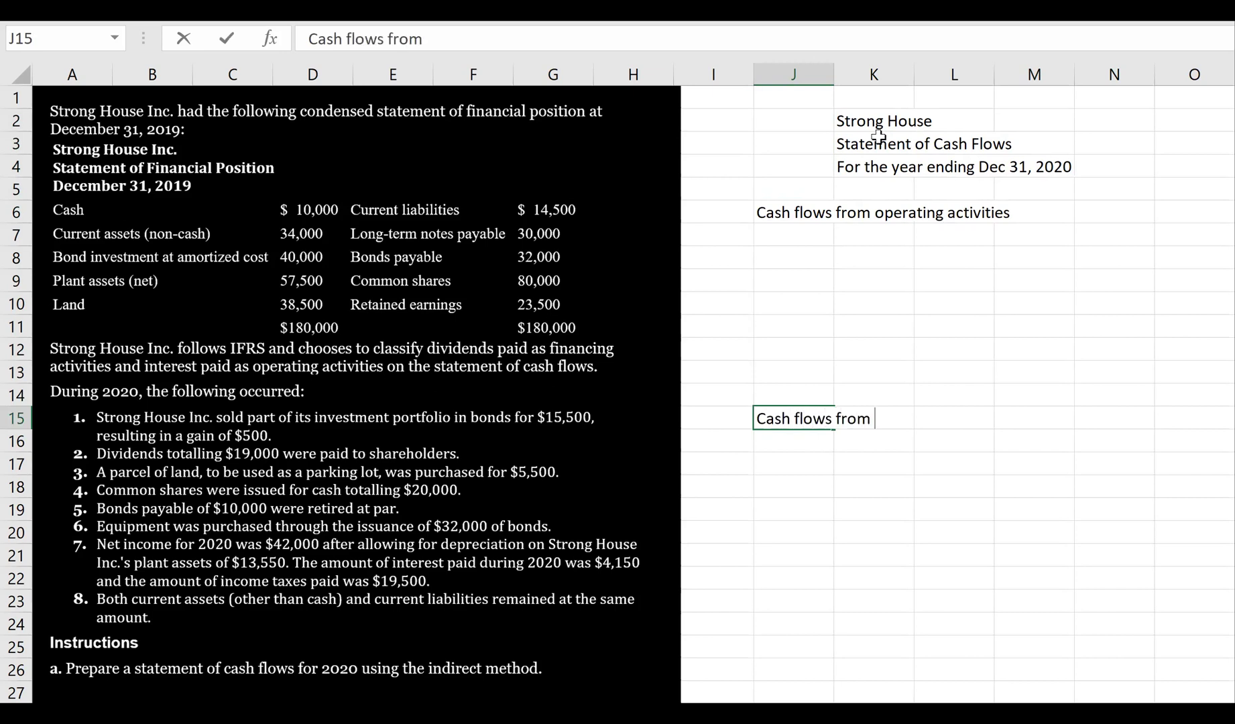
{"action": "type", "text": "investment"}
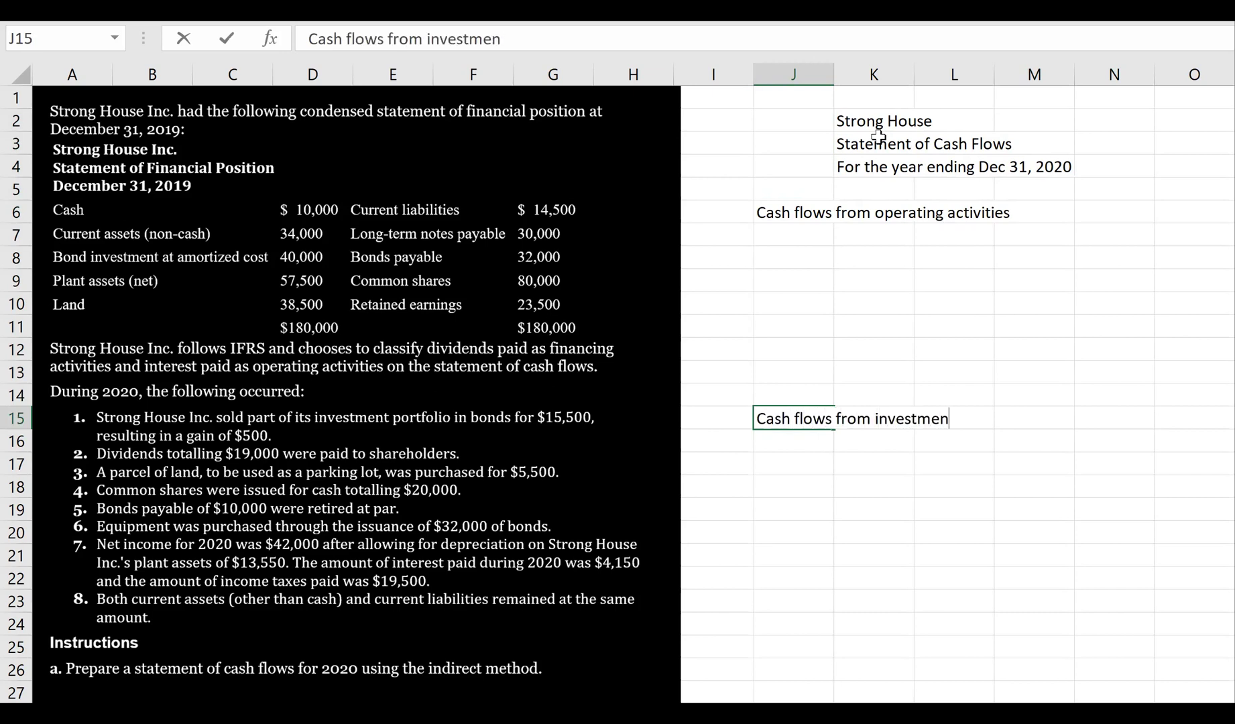
{"action": "key", "text": "BackSpace"}
{"action": "key", "text": "BackSpace"}
{"action": "key", "text": "BackSpace"}
{"action": "key", "text": "BackSpace"}
{"action": "type", "text": "ings acti vities"}
{"action": "key", "text": "Return"}
Step: Enter the section heading "Cash flows from financing activities" in cell J22
{"action": "key", "text": "Return"}
{"action": "key", "text": "Return"}
{"action": "key", "text": "Return"}
{"action": "key", "text": "Return"}
{"action": "key", "text": "Return"}
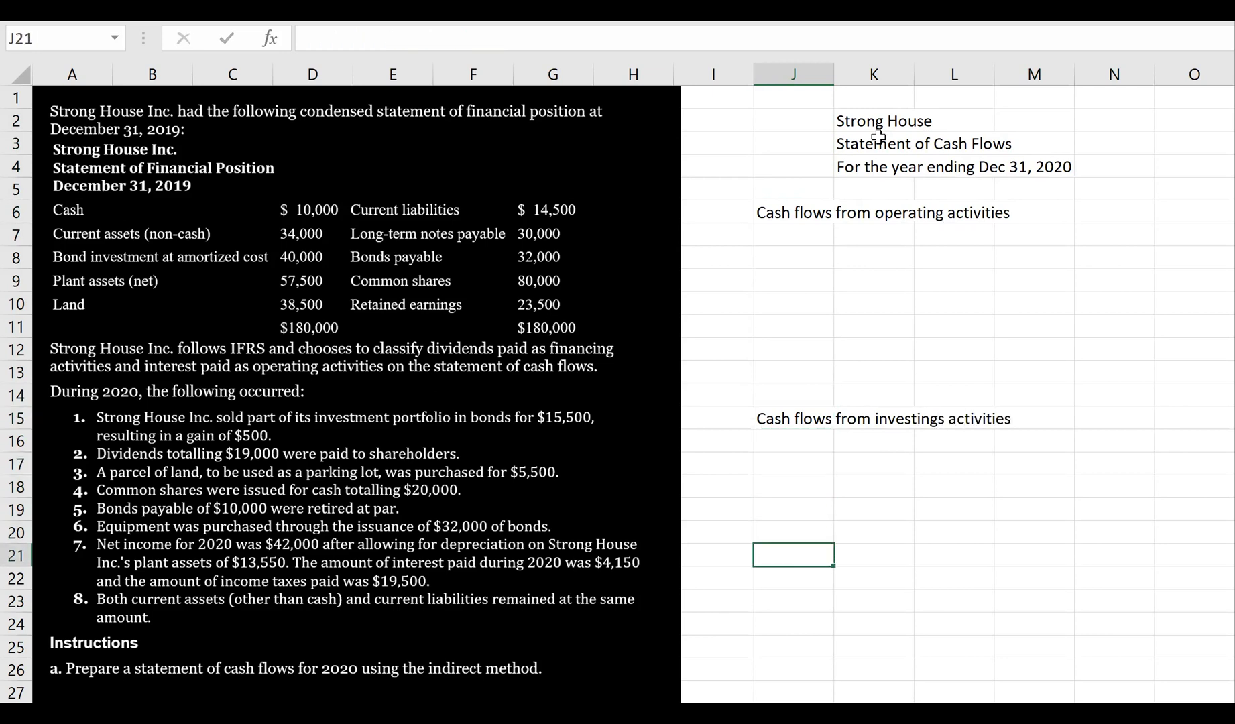
{"action": "key", "text": "Return"}
{"action": "type", "text": "Cash fwlos"}
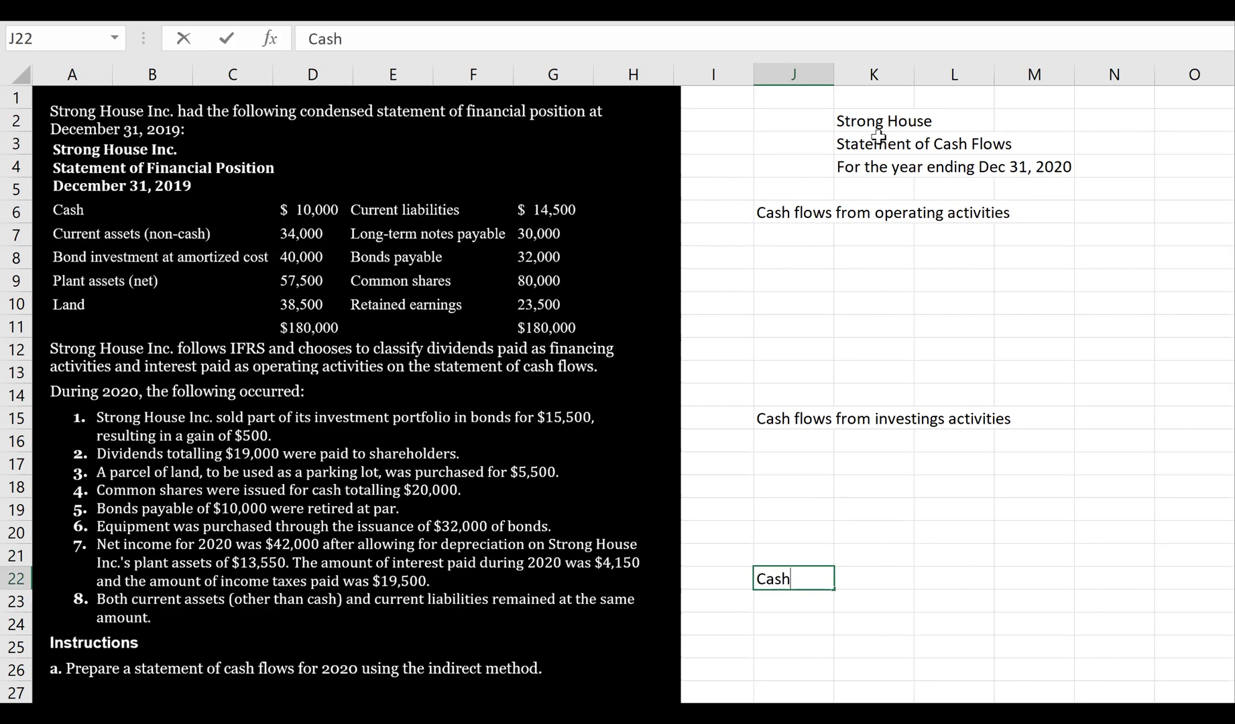
{"action": "key", "text": "BackSpace"}
{"action": "key", "text": "BackSpace"}
{"action": "key", "text": "BackSpace"}
{"action": "key", "text": "BackSpace"}
{"action": "type", "text": "lows from financi"}
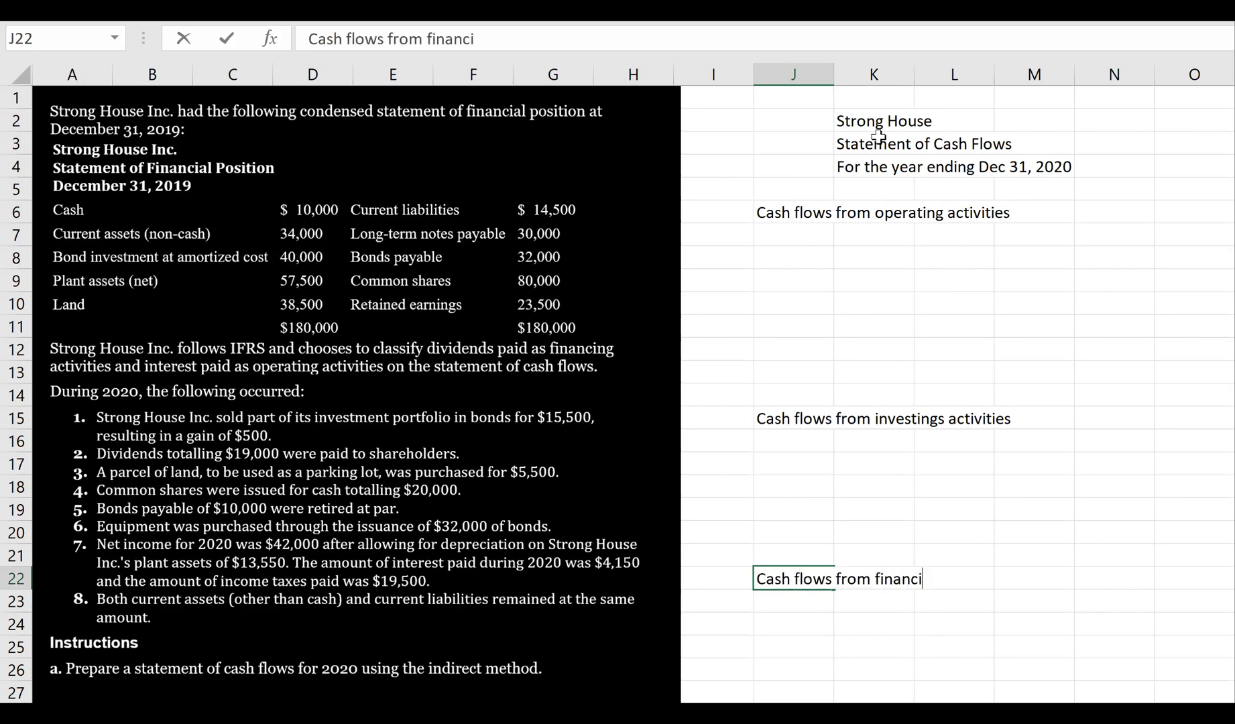
{"action": "type", "text": "ng activities"}
{"action": "key", "text": "Return"}
Step: Correct the heading in cell J15 to read "Cash flows from investing activities"
{"action": "key", "text": "Up"}
{"action": "key", "text": "Up"}
{"action": "key", "text": "Up"}
{"action": "key", "text": "Up"}
{"action": "key", "text": "Up"}
{"action": "key", "text": "Up"}
{"action": "key", "text": "Up"}
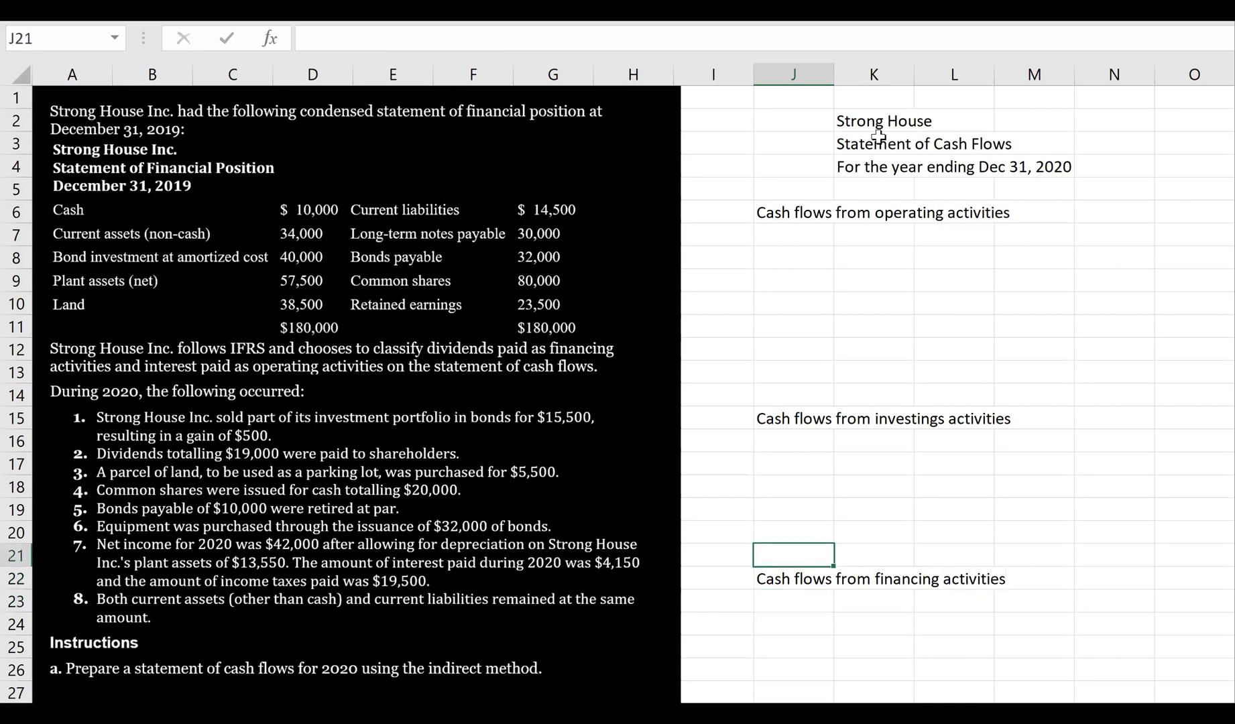
{"action": "key", "text": "Up"}
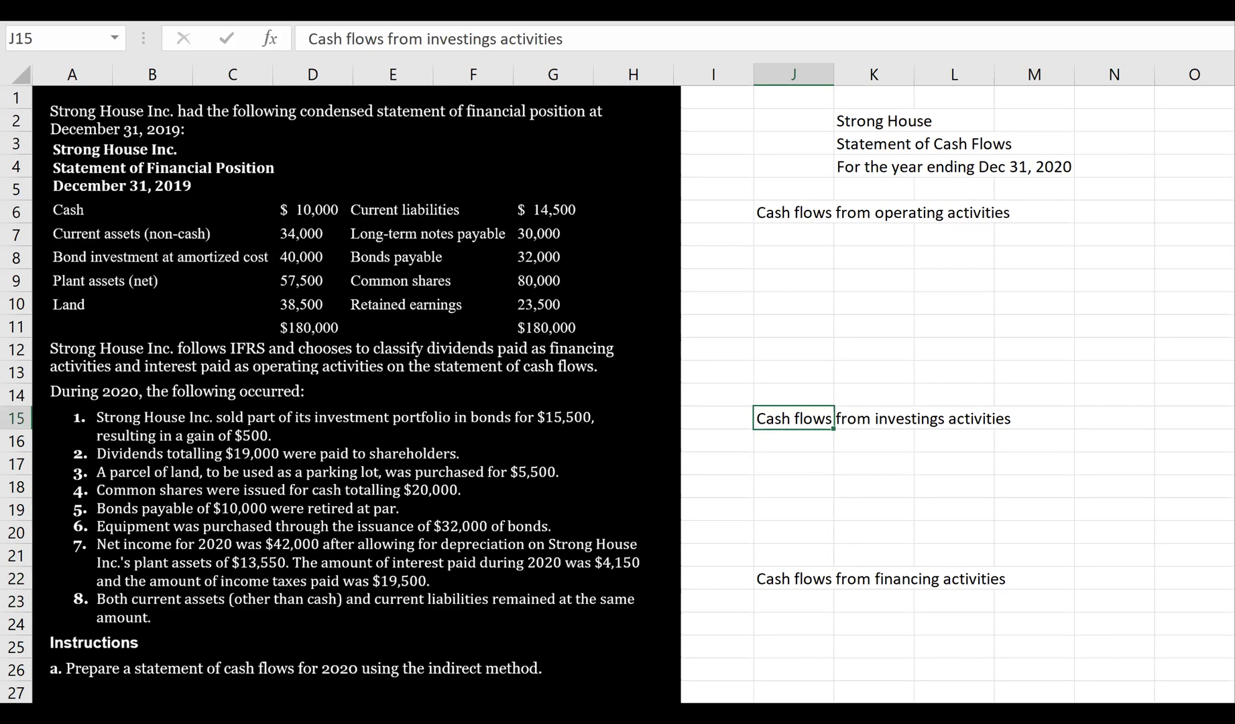
{"action": "left_click", "coordinate": [493, 38]}
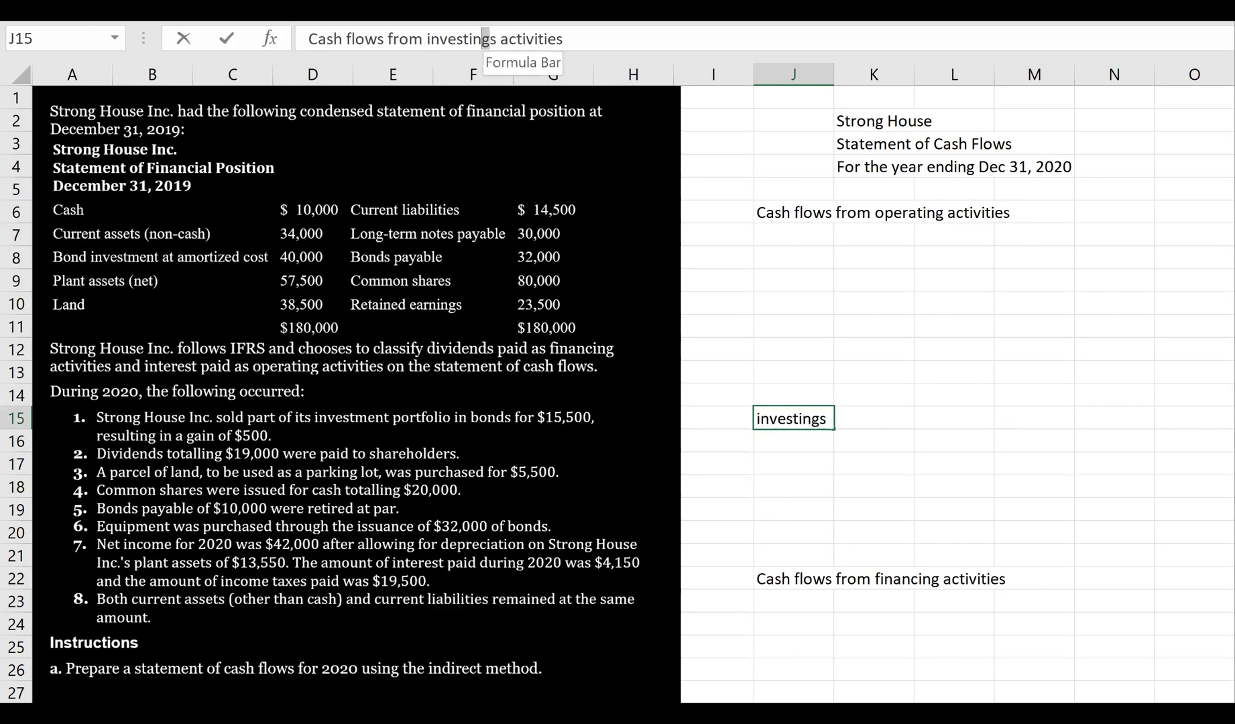
{"action": "key", "text": "BackSpace"}
{"action": "key", "text": "Return"}
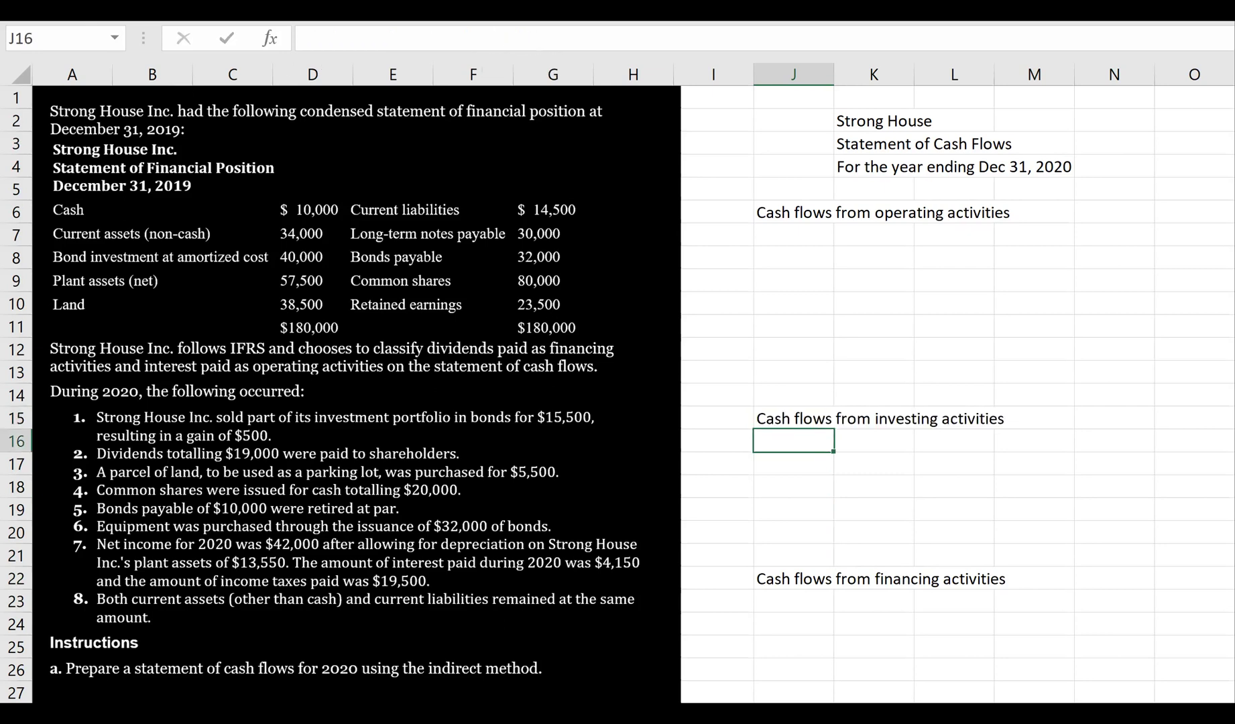
Step: Enter the label "Net income" in cell J7 under the operating activities heading
{"action": "left_click", "coordinate": [801, 239]}
{"action": "type", "text": "Net income"}
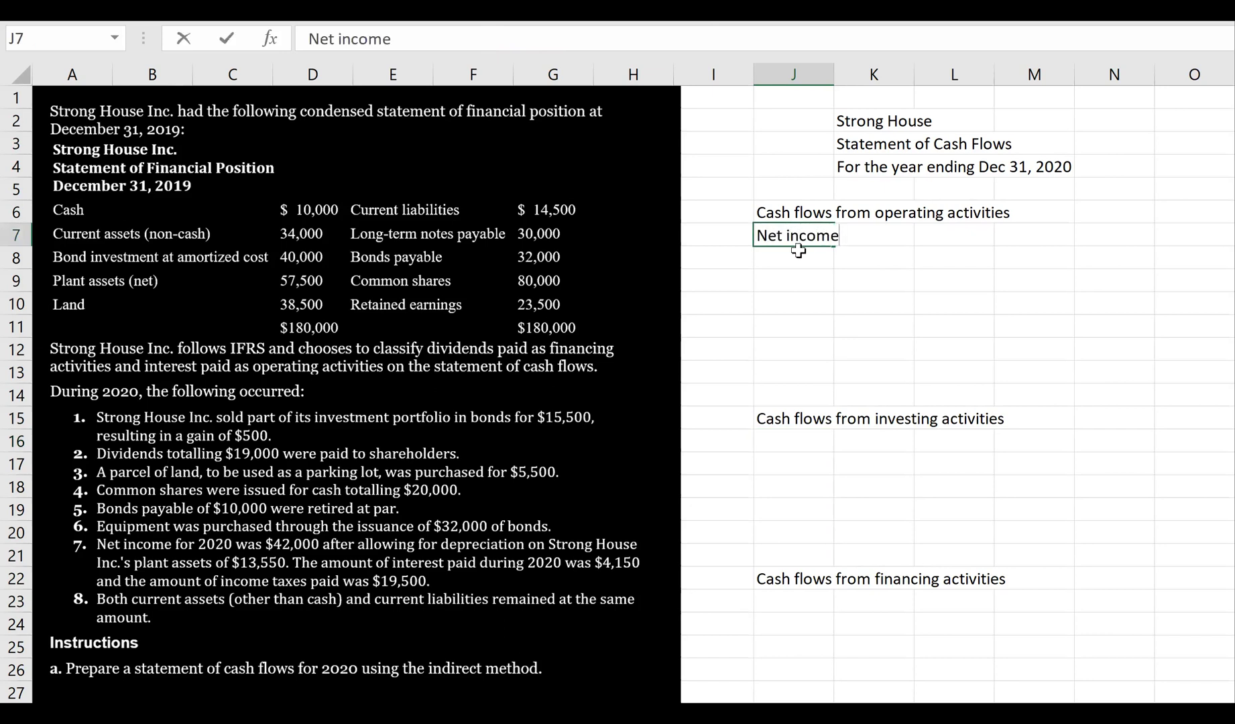
{"action": "key", "text": "Right"}
{"action": "key", "text": "Right"}
{"action": "key", "text": "Right"}
{"action": "key", "text": "Right"}
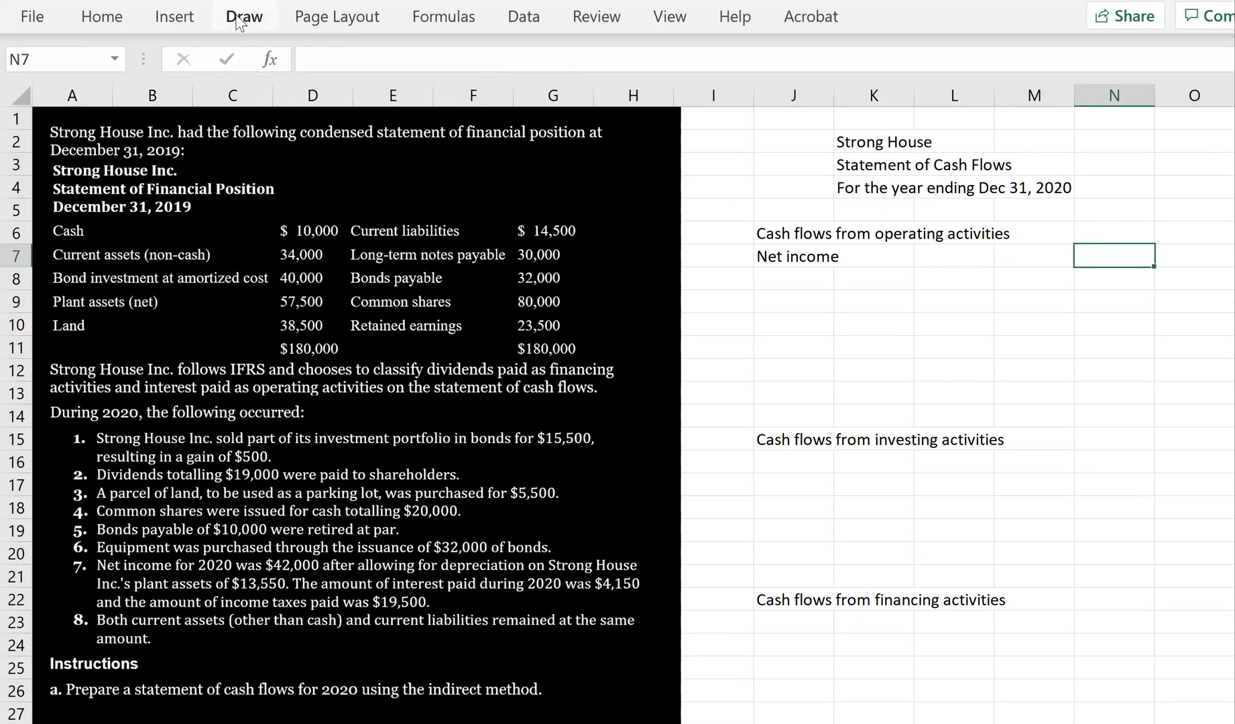
Step: Enter 42000 in N7 and strike through "Net income for 2020 was $42,000" in item 7 with the green pen
{"action": "left_click", "coordinate": [238, 20]}
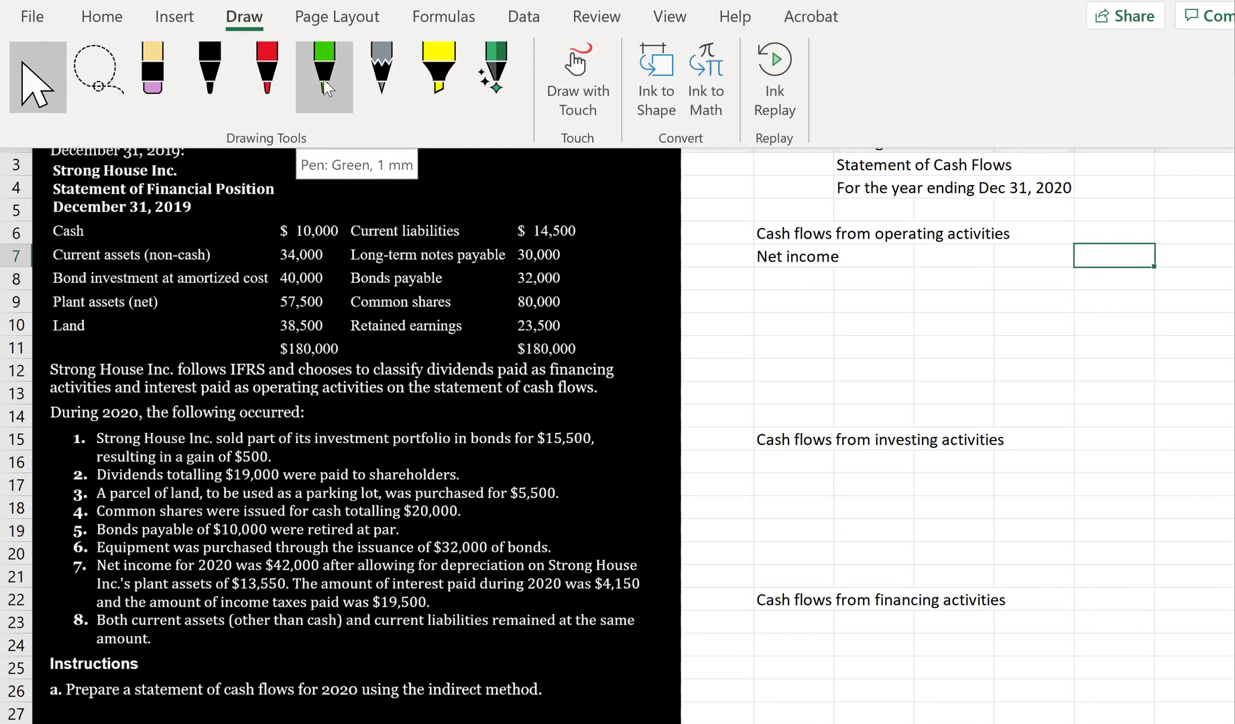
{"action": "left_click", "coordinate": [323, 79]}
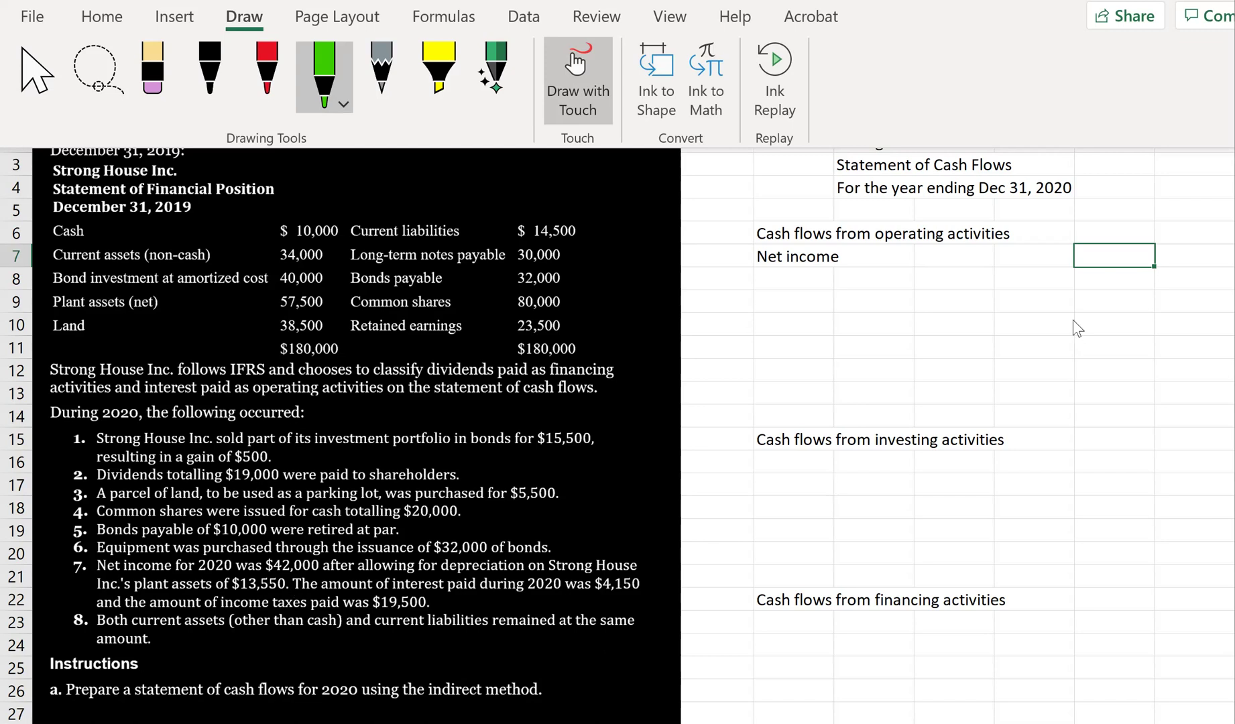
{"action": "type", "text": "4"}
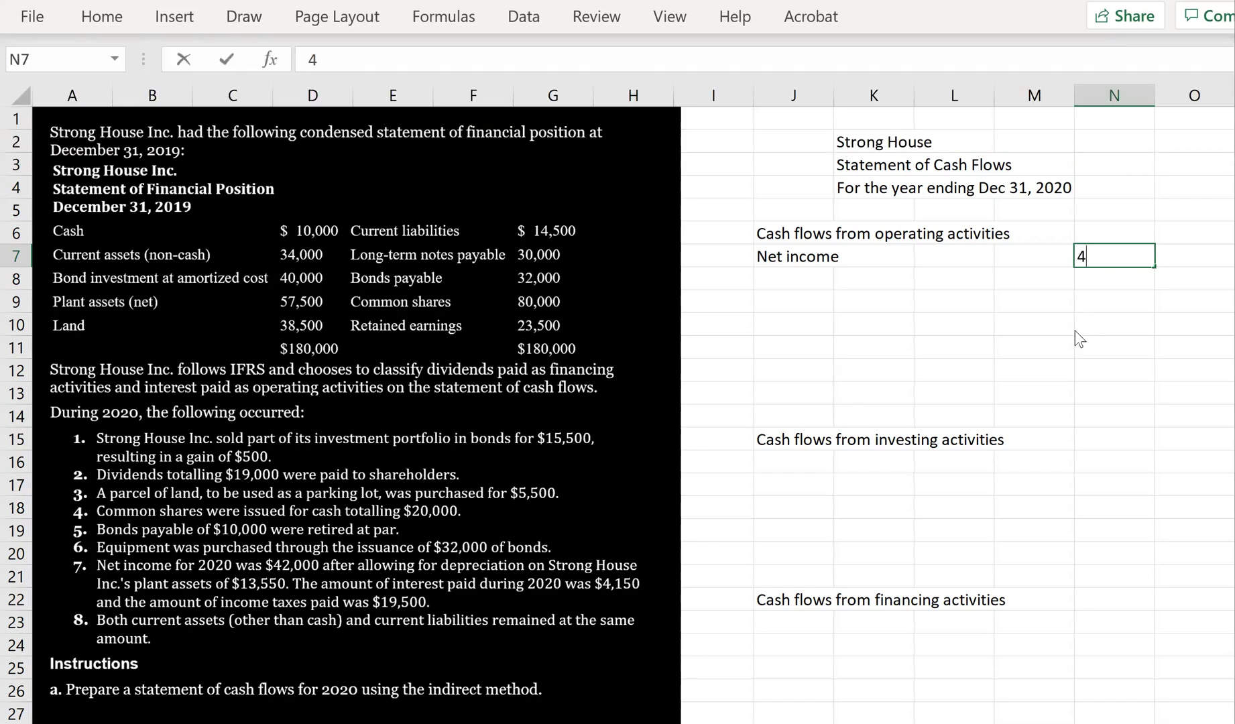
{"action": "type", "text": "2000"}
{"action": "key", "text": "Return"}
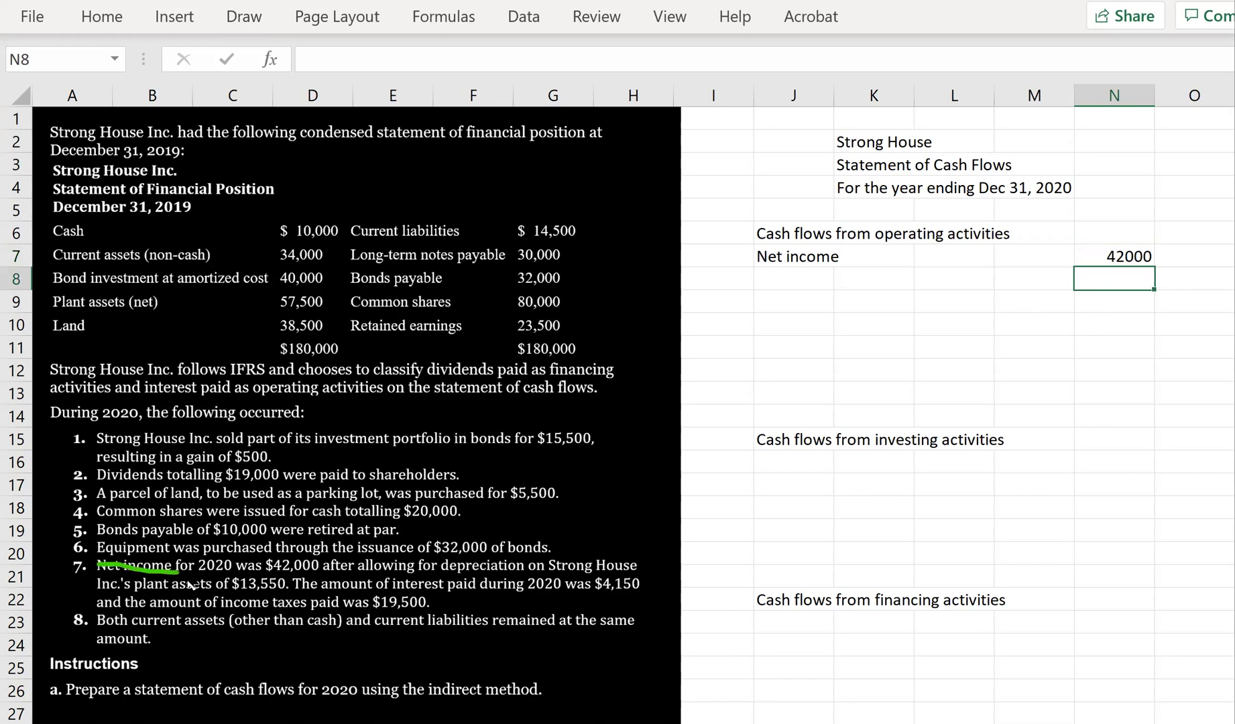
{"action": "left_click_drag", "start_coordinate": [295, 575], "coordinate": [320, 575]}
Step: Switch from the green pen back to the selection tool and enter "Adjustments:" in cell J8
{"action": "left_click", "coordinate": [785, 279]}
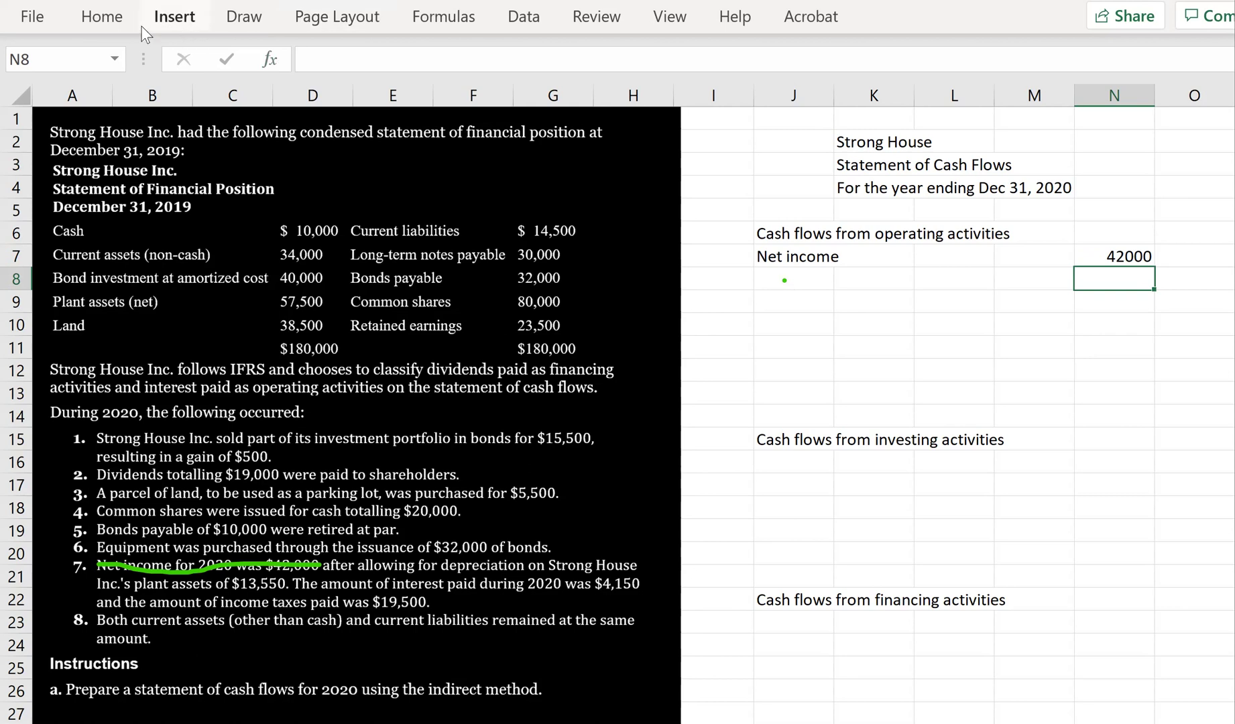
{"action": "left_click", "coordinate": [255, 19]}
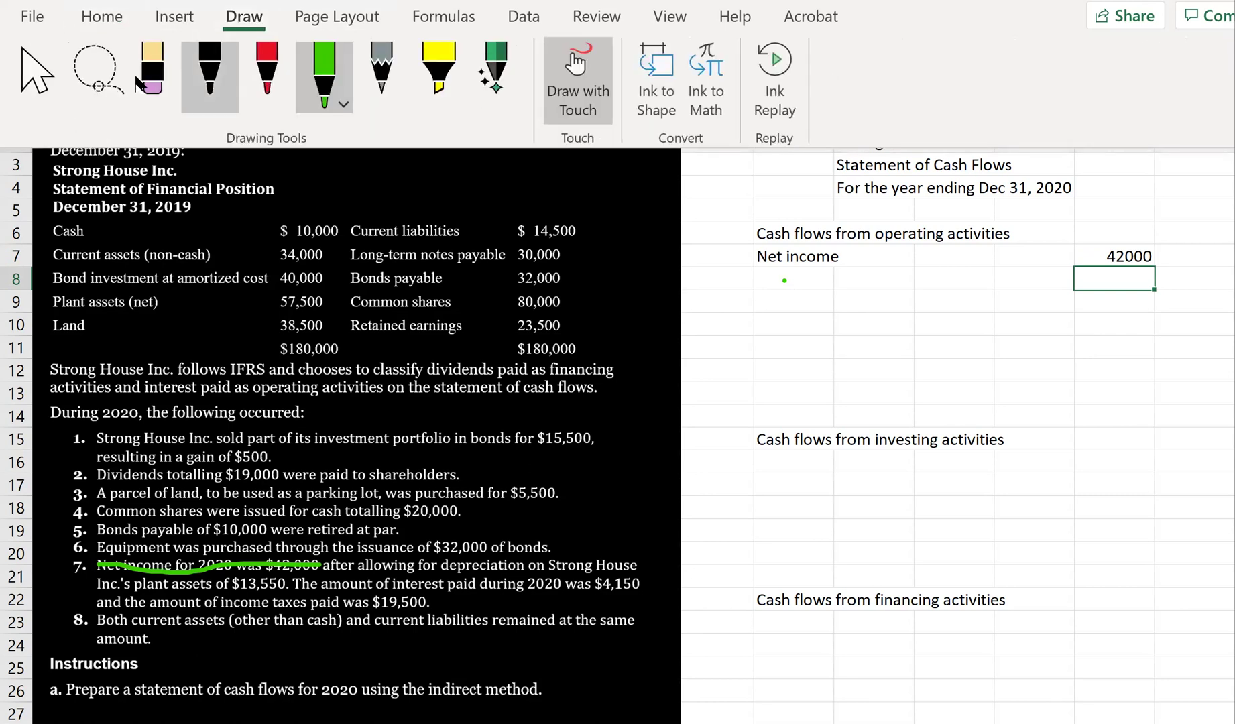
{"action": "left_click", "coordinate": [817, 280]}
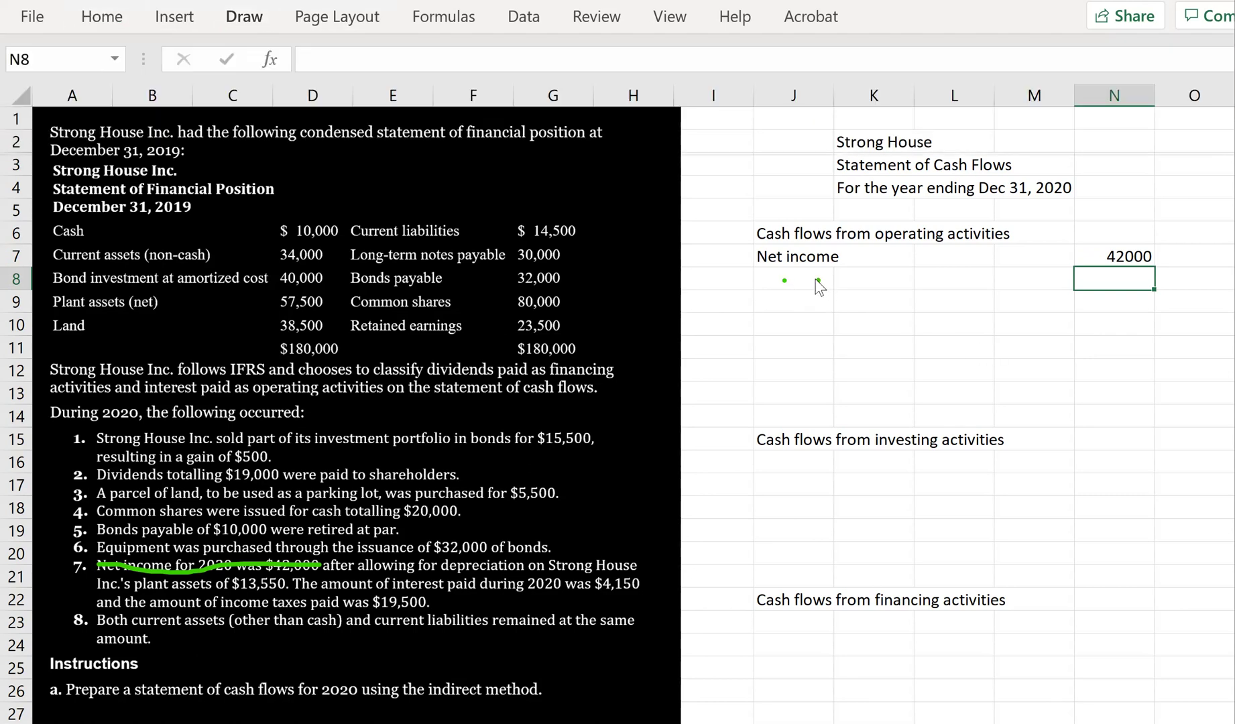
{"action": "left_click", "coordinate": [236, 16]}
{"action": "left_click", "coordinate": [38, 72]}
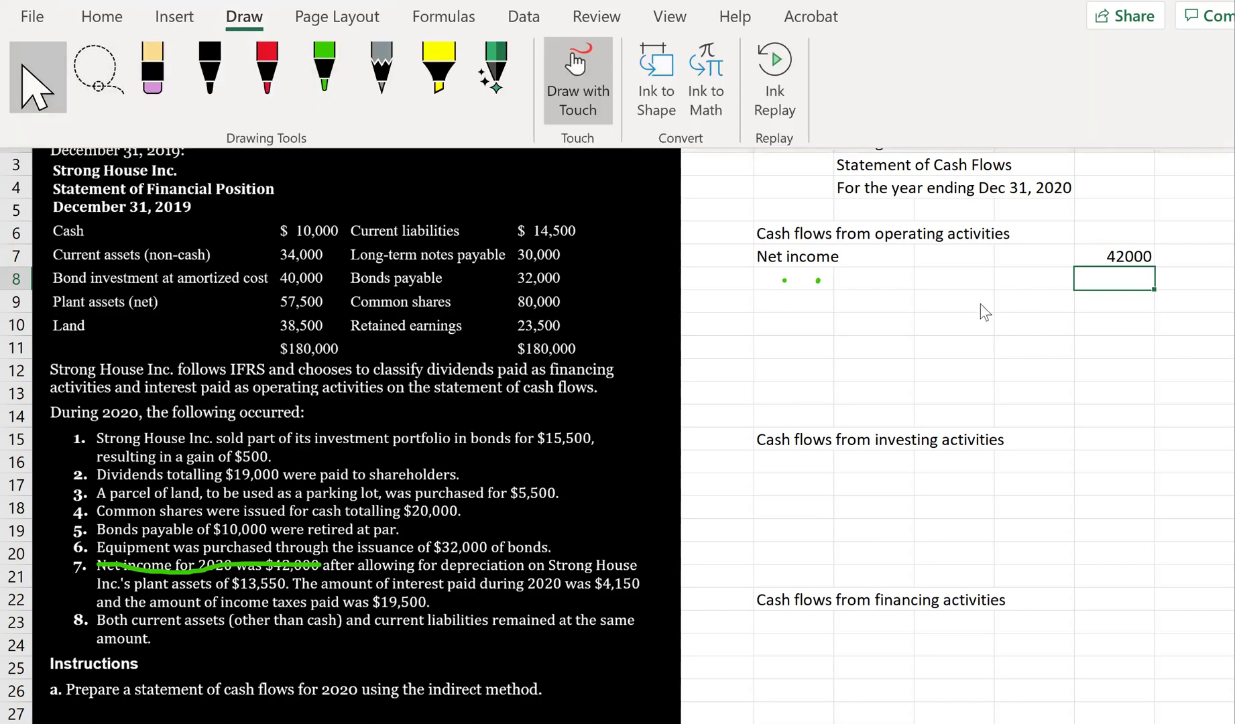
{"action": "left_click", "coordinate": [798, 280]}
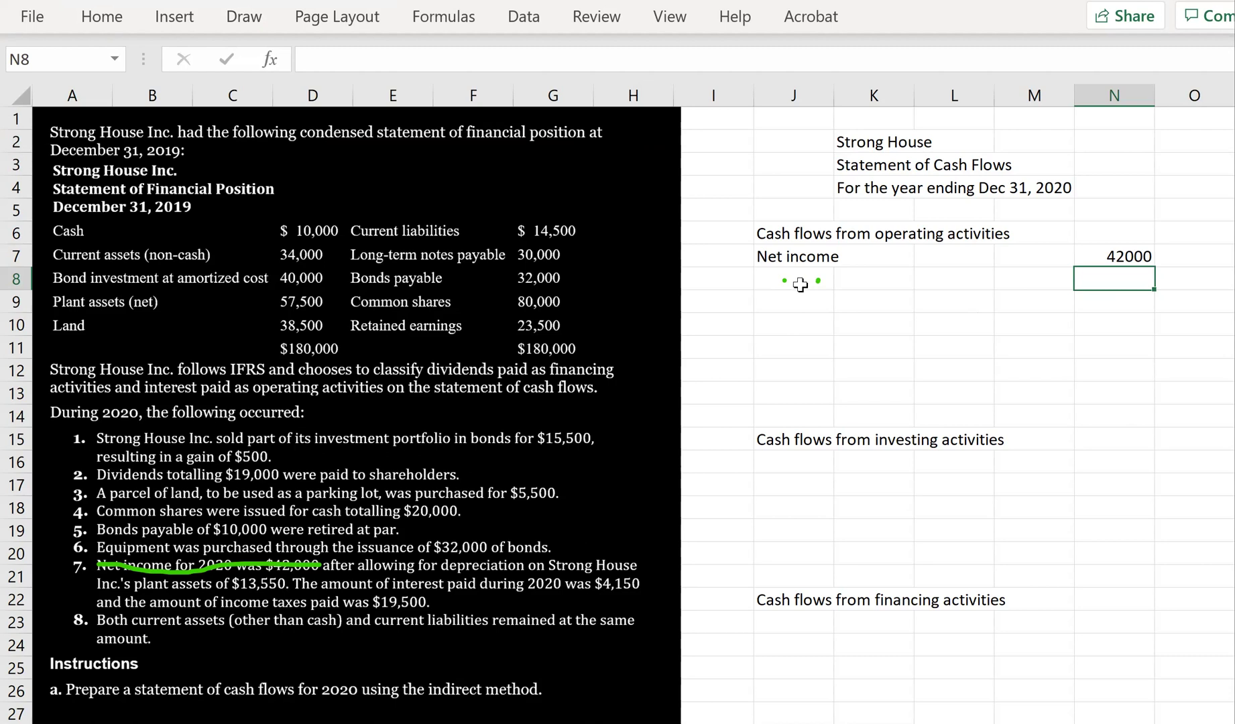
{"action": "left_click", "coordinate": [808, 286]}
{"action": "type", "text": "Adjustments:"}
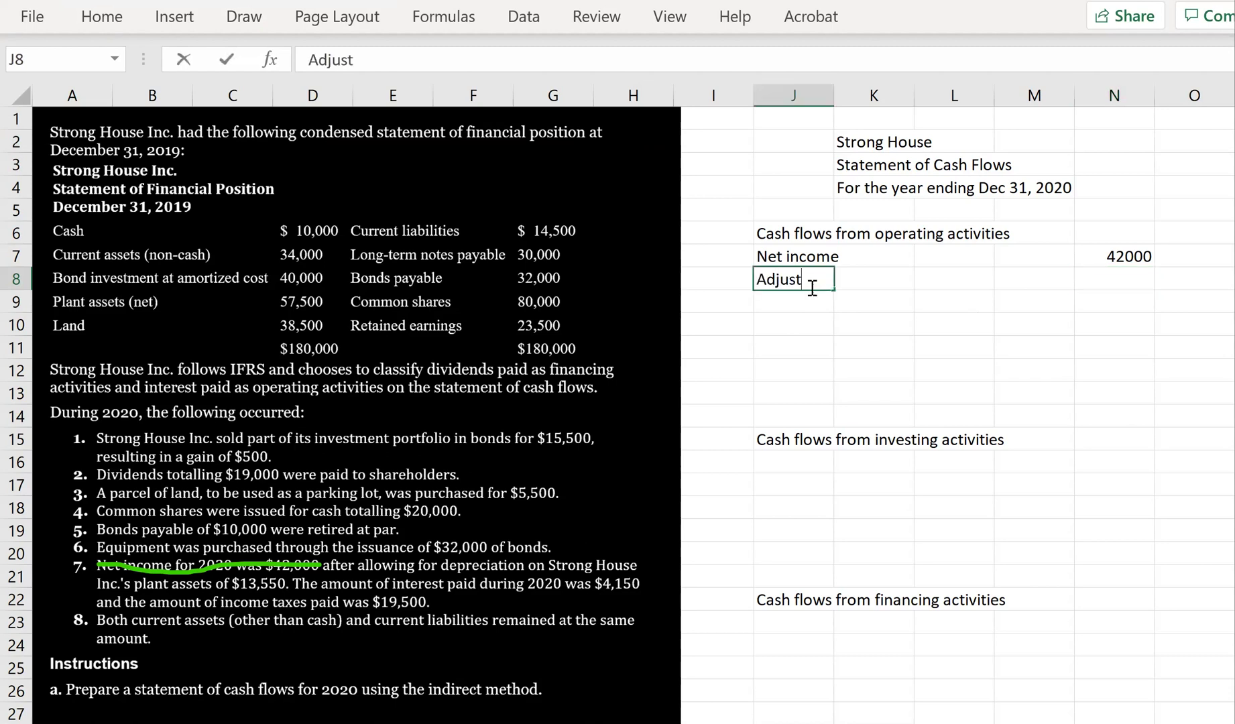
{"action": "key", "text": "Return"}
Step: Enter the label "Depreciation" in cell J9 and the amount 13550 in N9
{"action": "type", "text": "Depreciation"}
{"action": "key", "text": "Tab"}
{"action": "key", "text": "Tab"}
{"action": "key", "text": "Tab"}
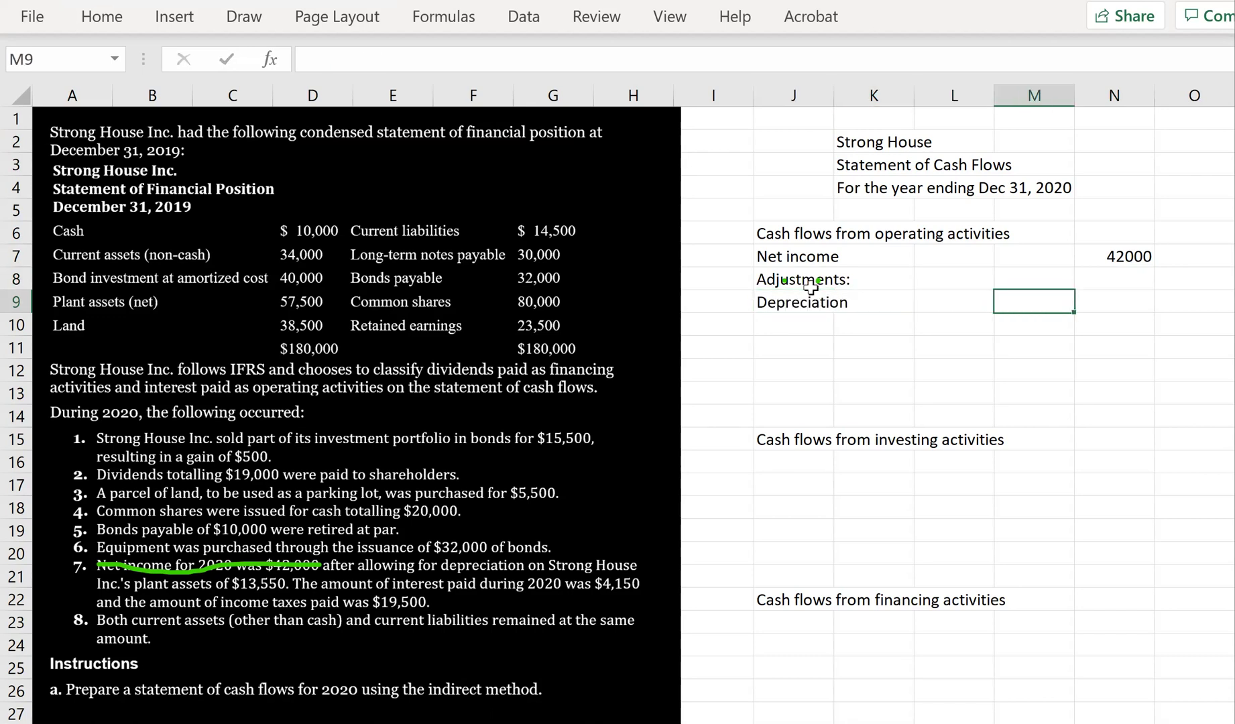
{"action": "key", "text": "Tab"}
{"action": "key", "text": "shift+Tab"}
{"action": "key", "text": "Tab"}
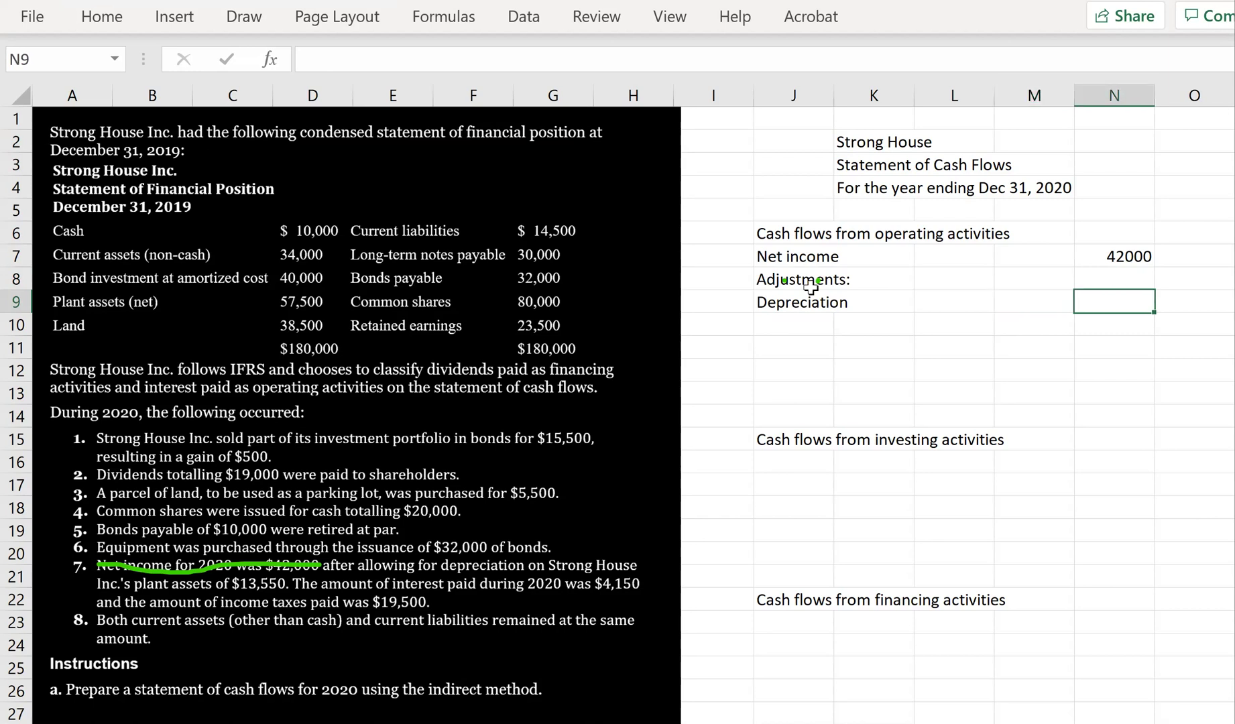
{"action": "type", "text": "13550"}
{"action": "key", "text": "Return"}
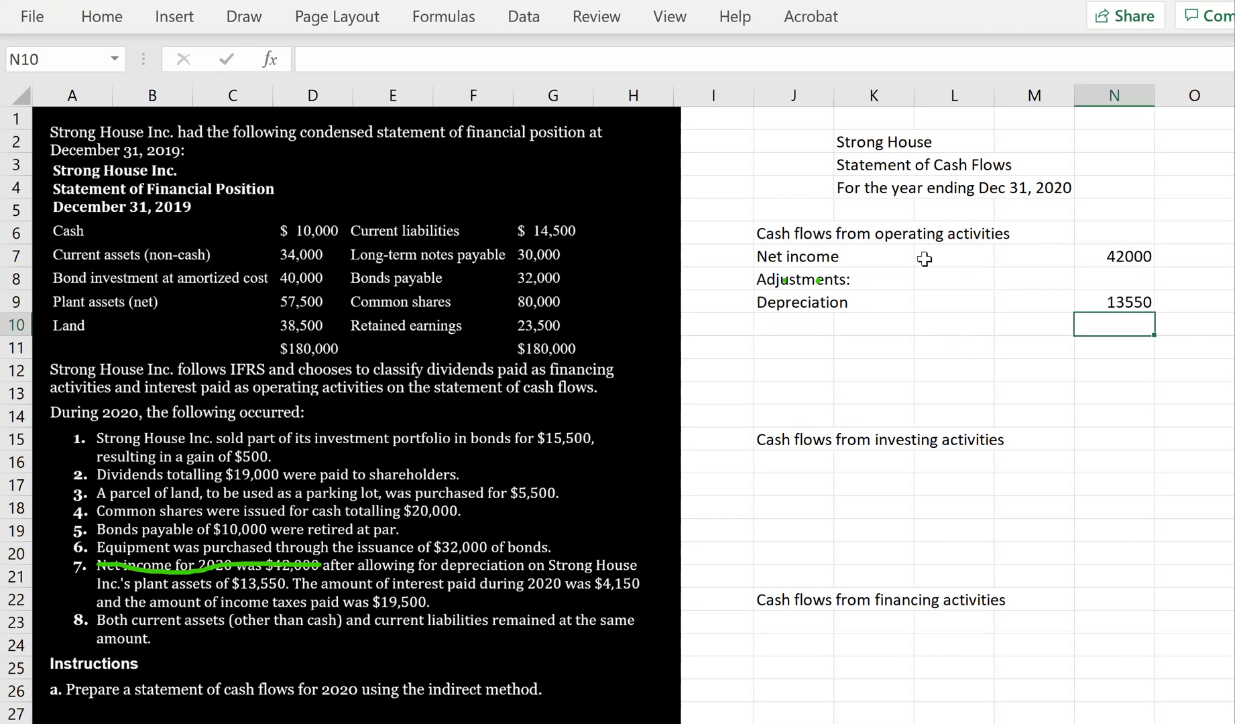
Step: Mark "depreciation" and "$13,550" in item 7 of the problem text with the green pen
{"action": "left_click", "coordinate": [257, 17]}
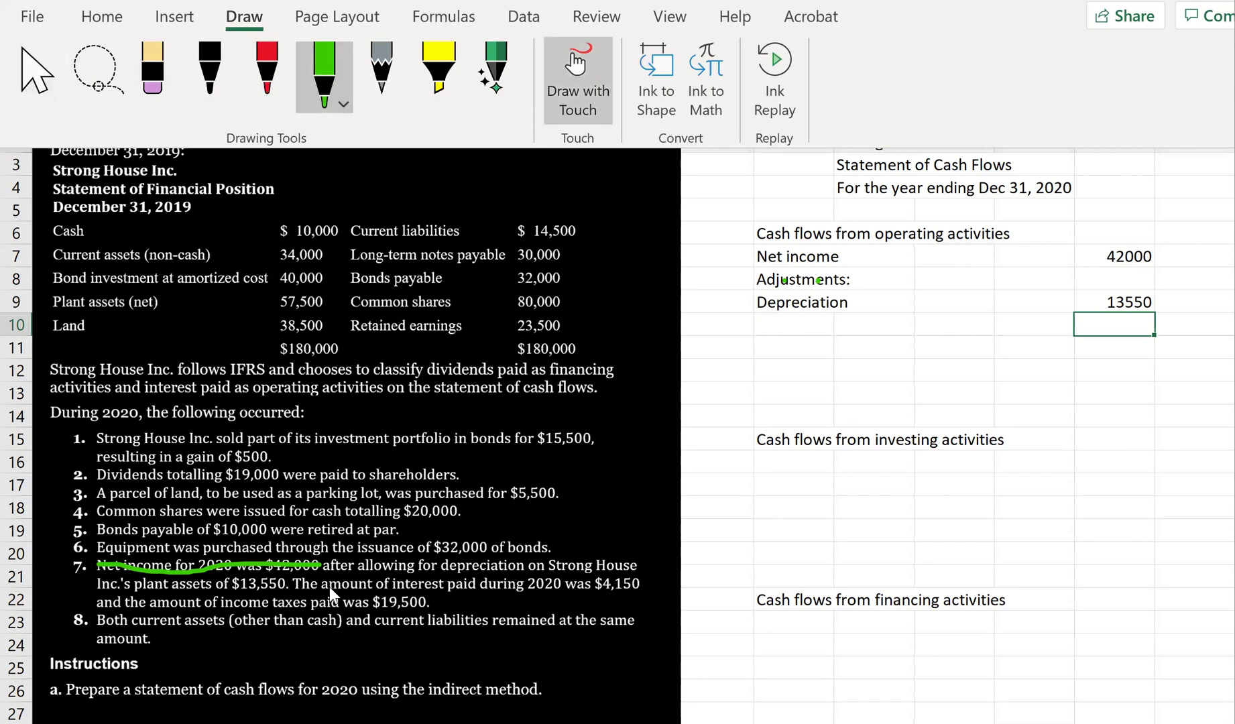
{"action": "left_click_drag", "start_coordinate": [443, 571], "coordinate": [504, 570]}
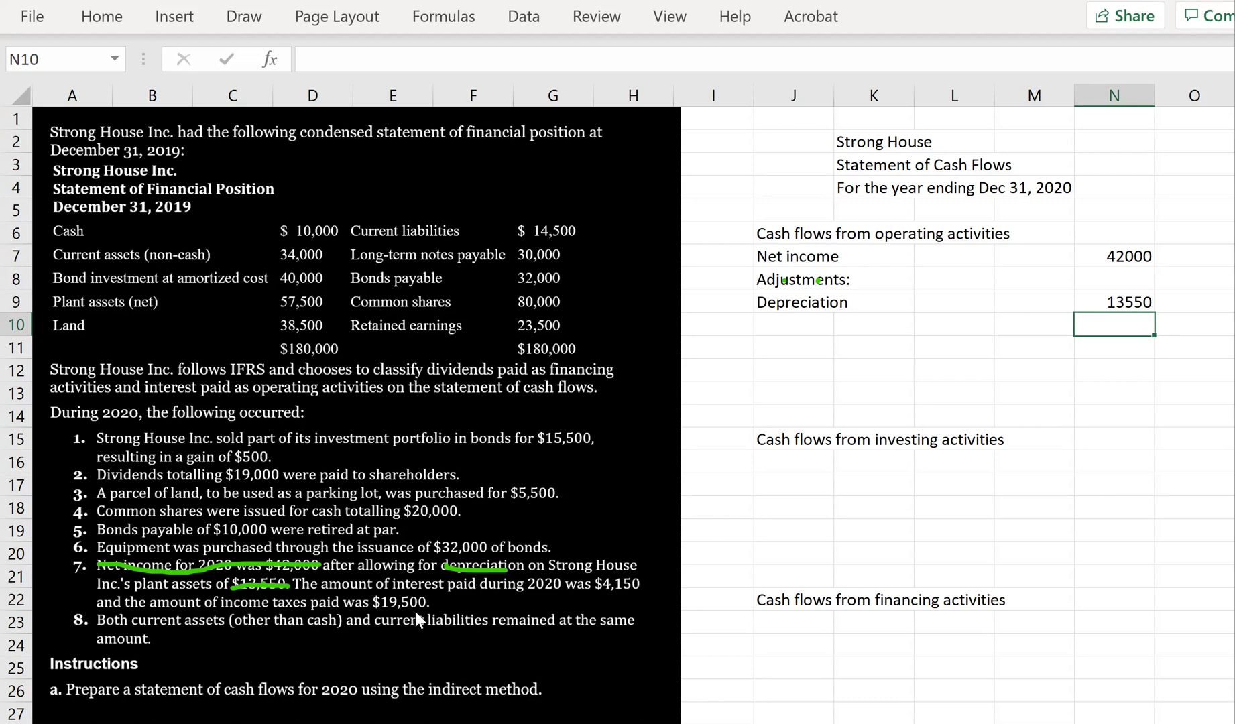
Step: Highlight item 8, about current assets and current liabilities remaining at the same amount, with the yellow highlighter
{"action": "left_click", "coordinate": [254, 20]}
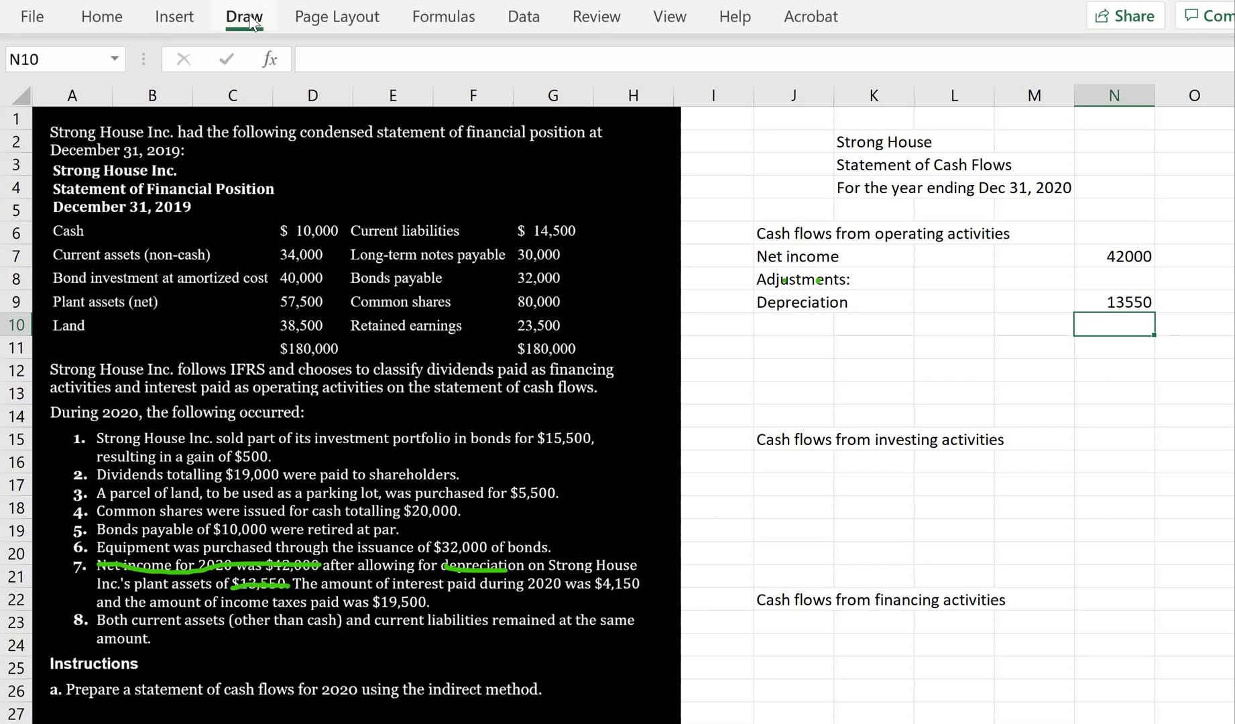
{"action": "left_click", "coordinate": [439, 74]}
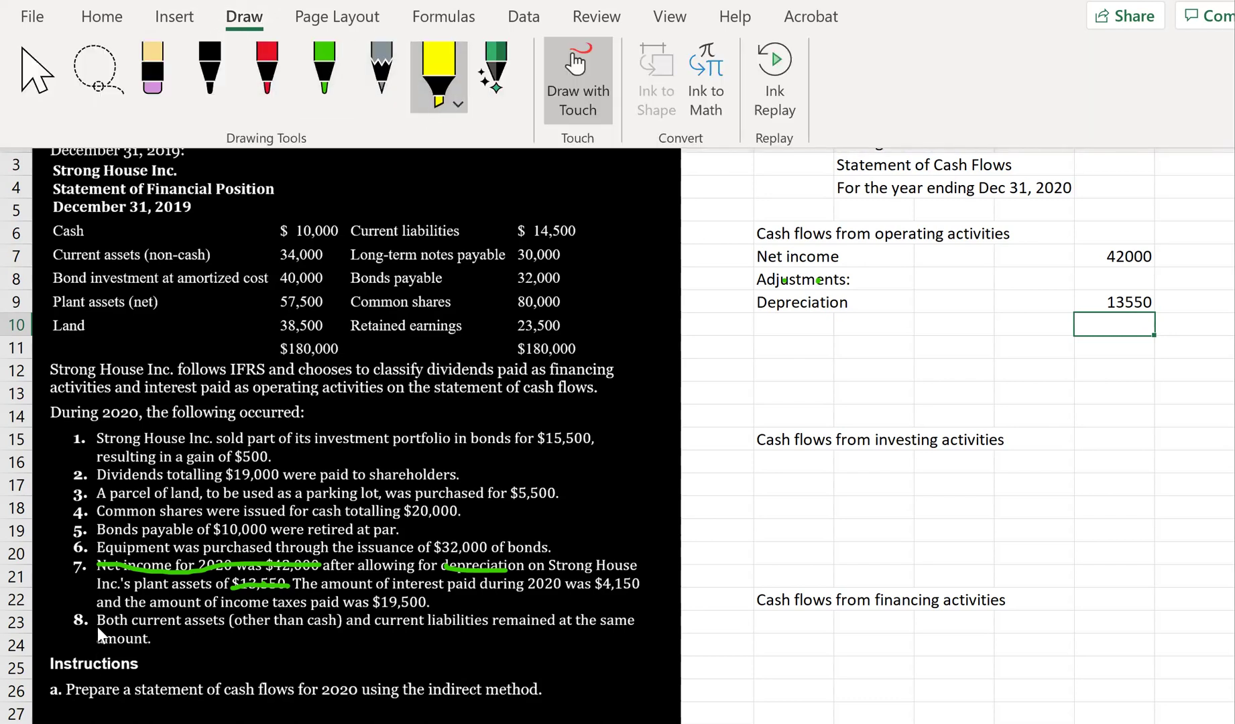
{"action": "left_click_drag", "start_coordinate": [100, 616], "coordinate": [446, 613]}
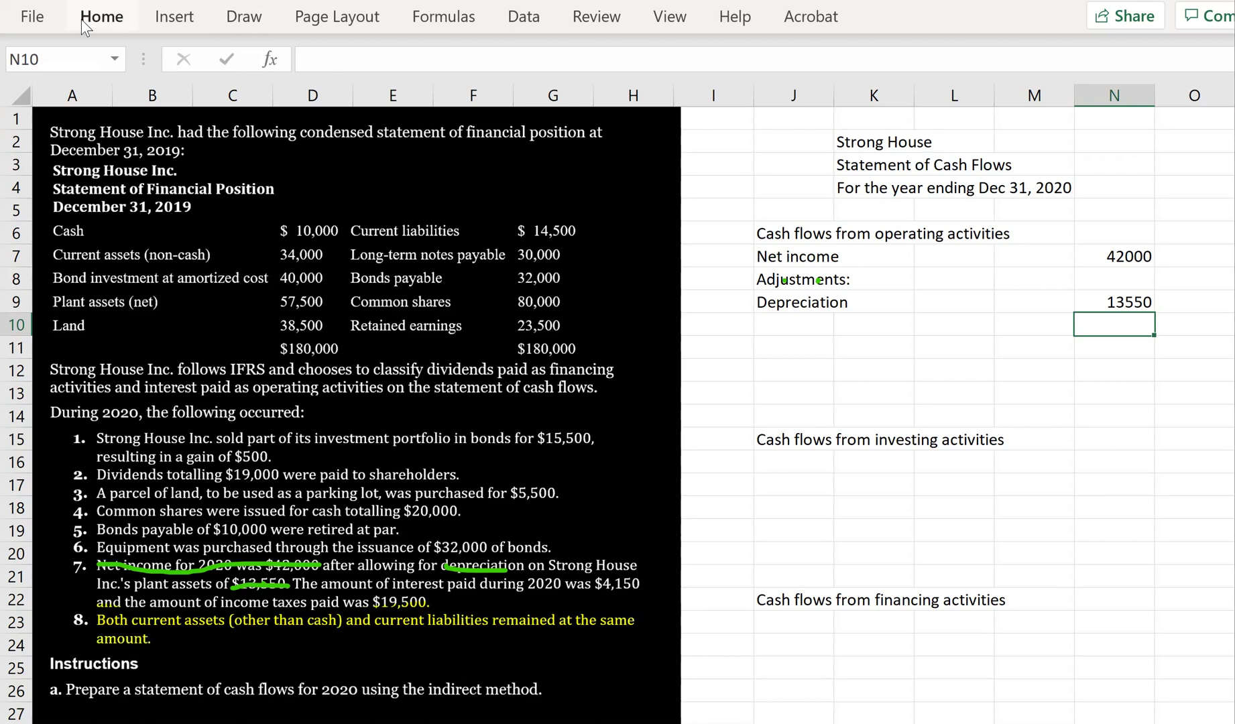
Step: Circle the December 31, 2019 statement of financial position figures with the red pen
{"action": "left_click", "coordinate": [120, 21]}
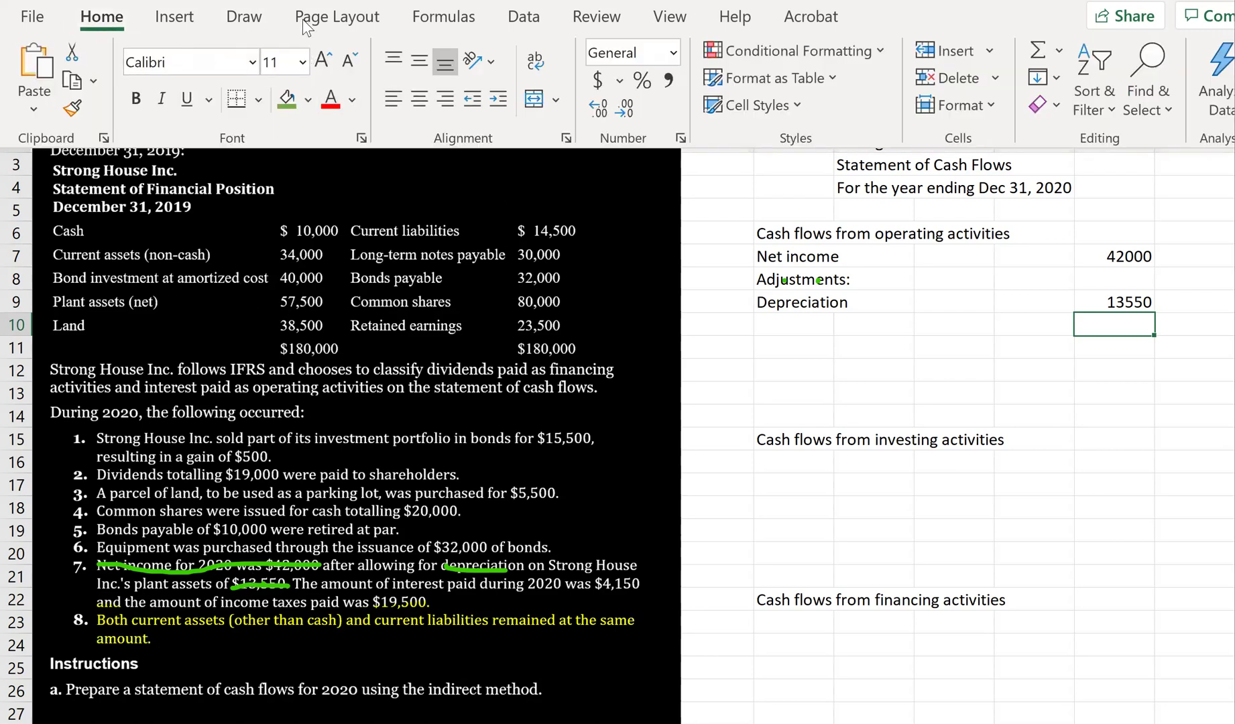
{"action": "left_click", "coordinate": [243, 18]}
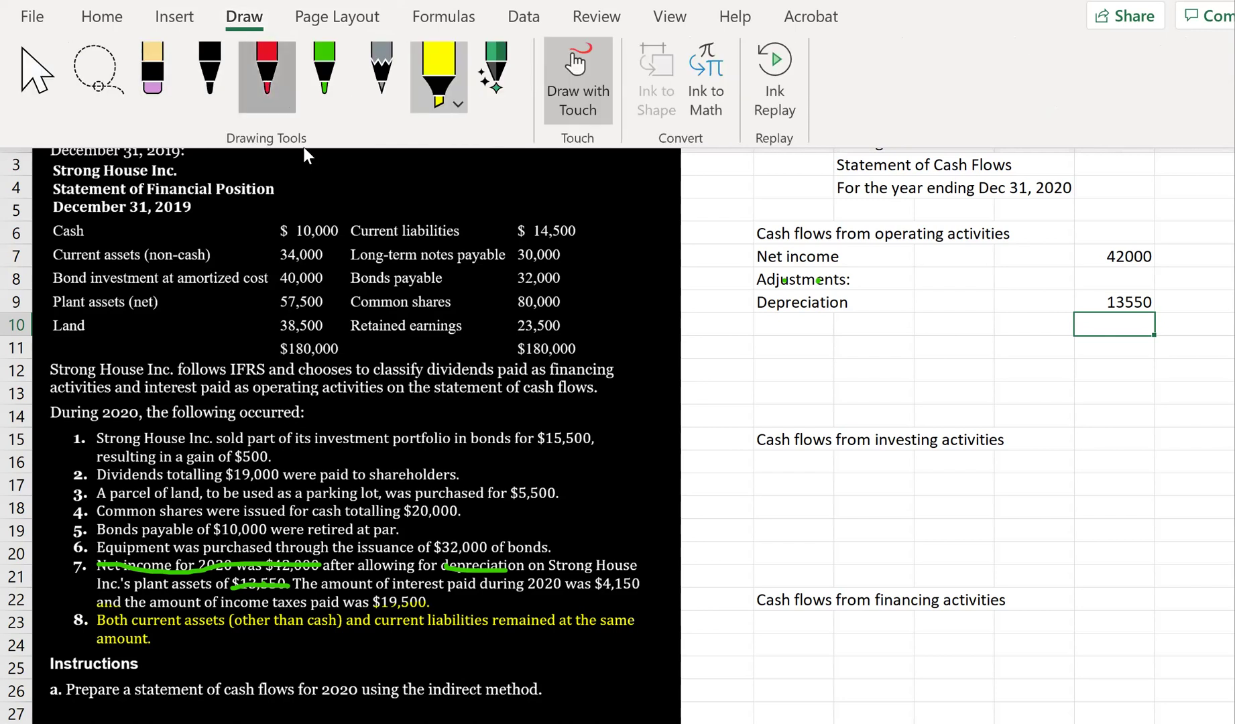
{"action": "mouse_move", "coordinate": [570, 208]}
{"action": "left_mouse_down"}
{"action": "mouse_move", "coordinate": [460, 190]}
{"action": "mouse_move", "coordinate": [64, 197]}
{"action": "left_mouse_up"}
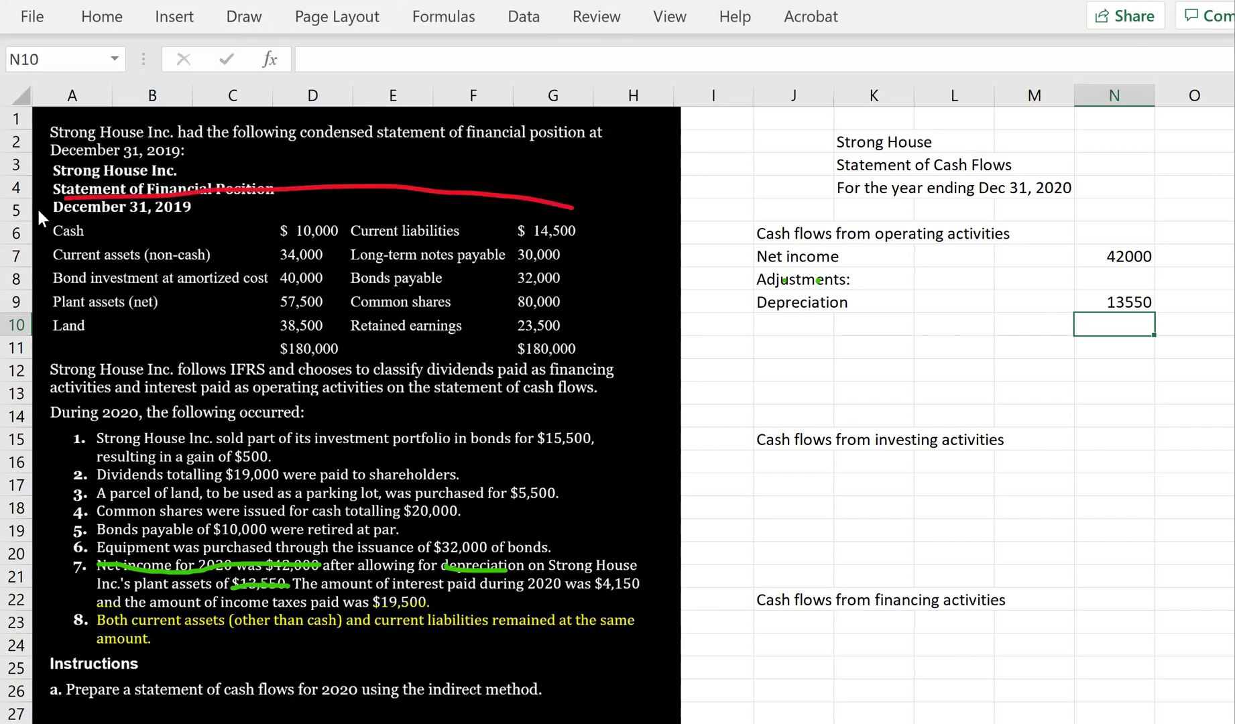
{"action": "left_click_drag", "start_coordinate": [141, 333], "coordinate": [477, 353]}
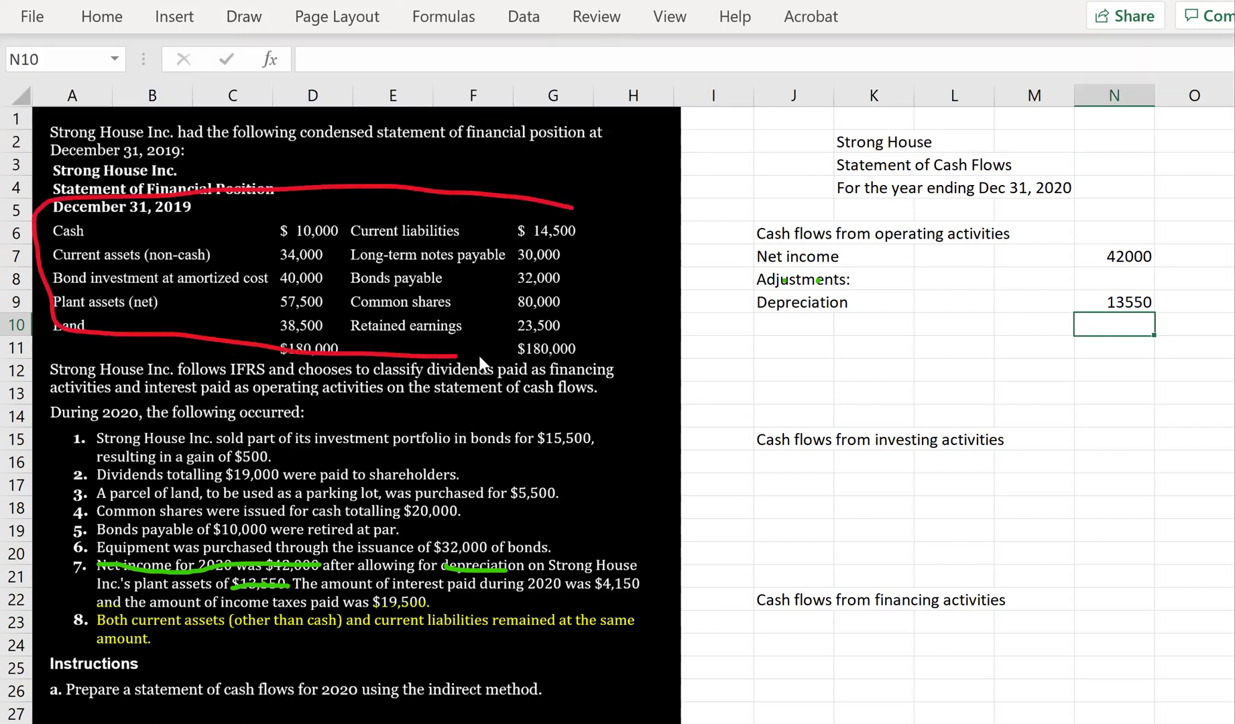
{"action": "left_click_drag", "start_coordinate": [602, 257], "coordinate": [571, 212]}
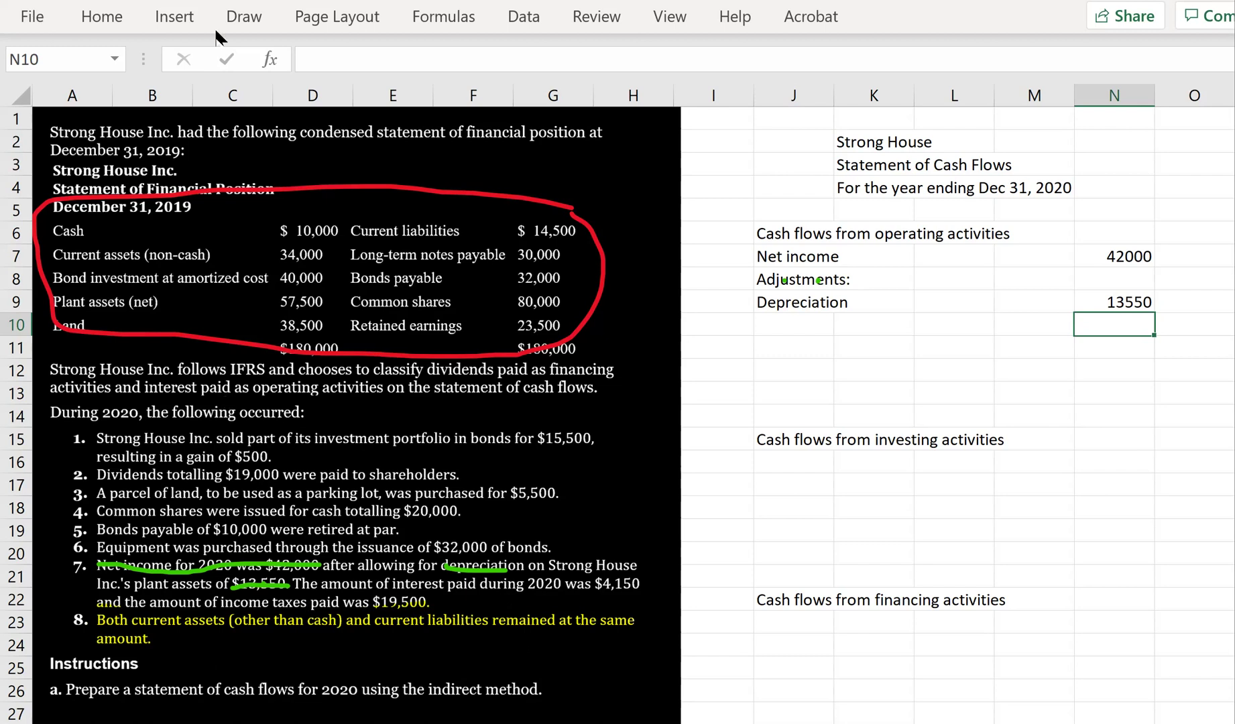
Step: Mark the interest paid and income taxes paid amounts in item 7 of the problem text with the green pen
{"action": "left_click", "coordinate": [243, 17]}
{"action": "left_click", "coordinate": [324, 67]}
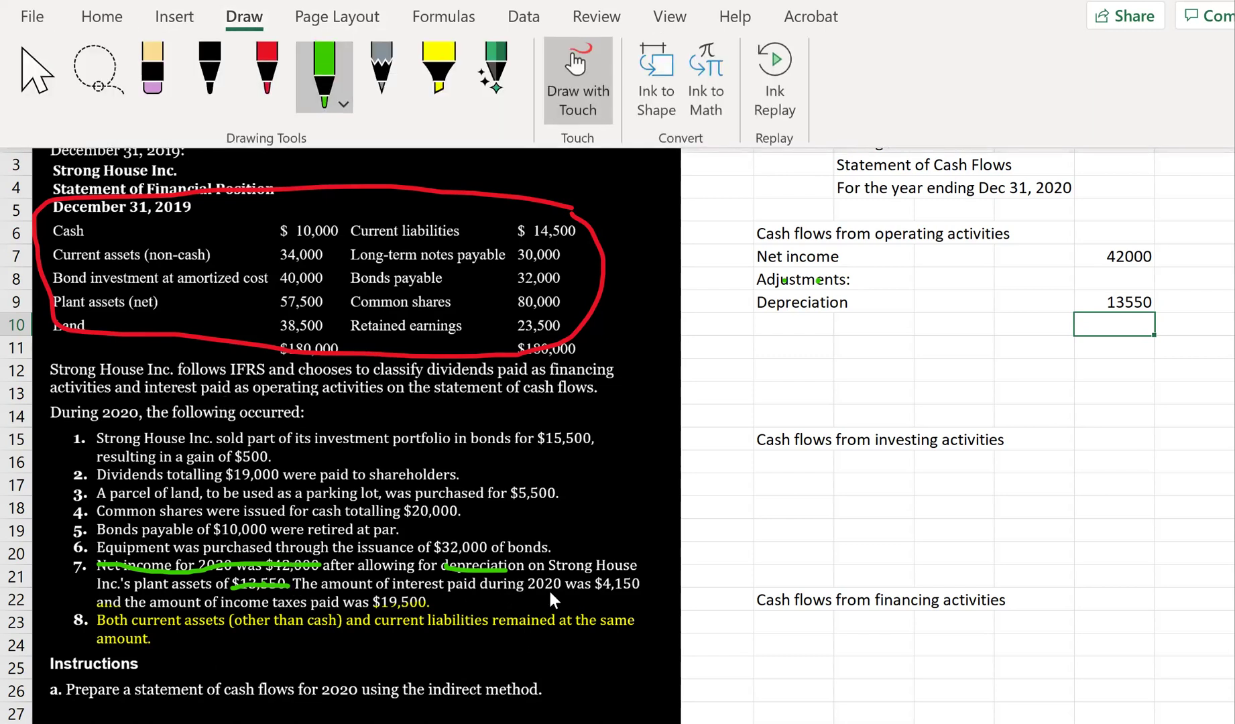
{"action": "left_click_drag", "start_coordinate": [632, 575], "coordinate": [571, 578]}
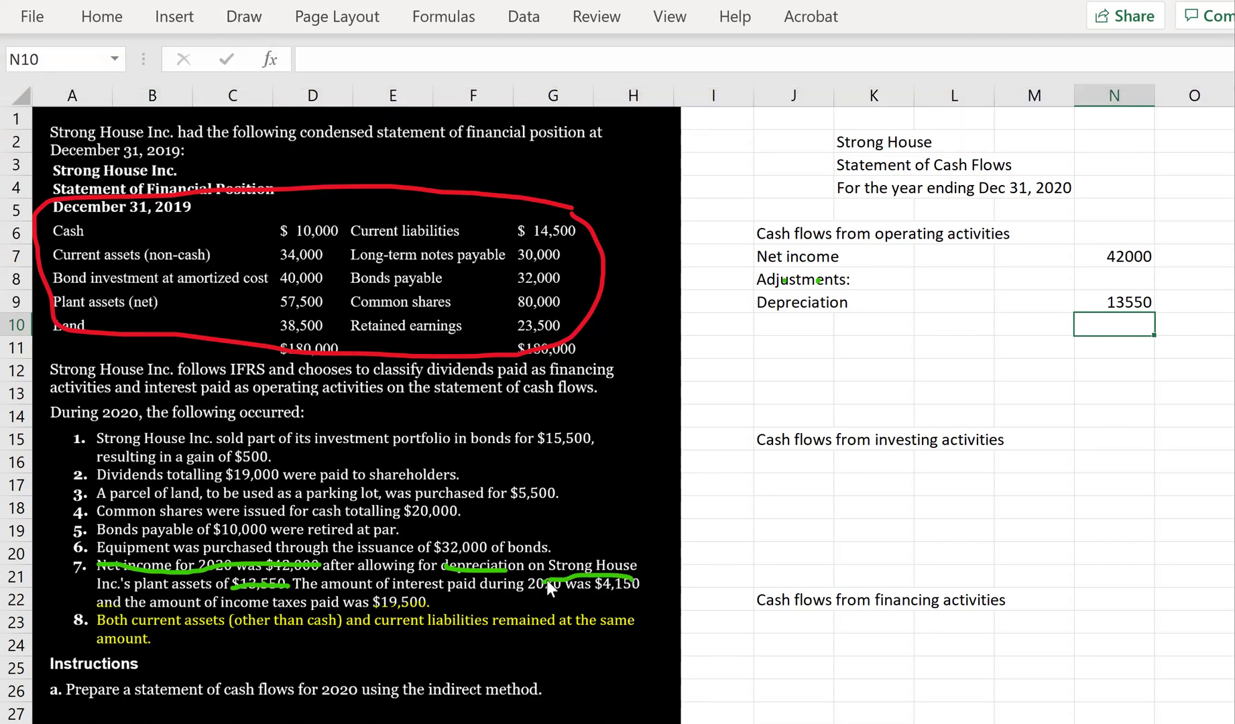
{"action": "left_click_drag", "start_coordinate": [417, 598], "coordinate": [270, 595]}
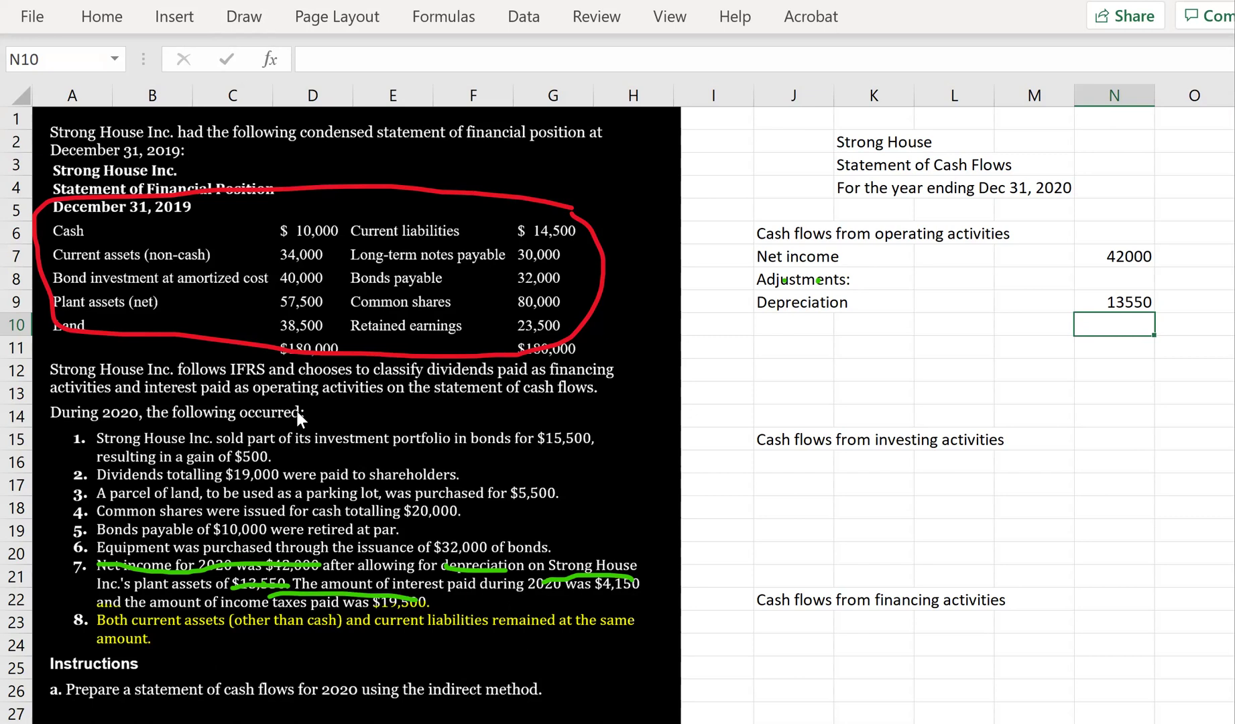
{"action": "left_click", "coordinate": [243, 19]}
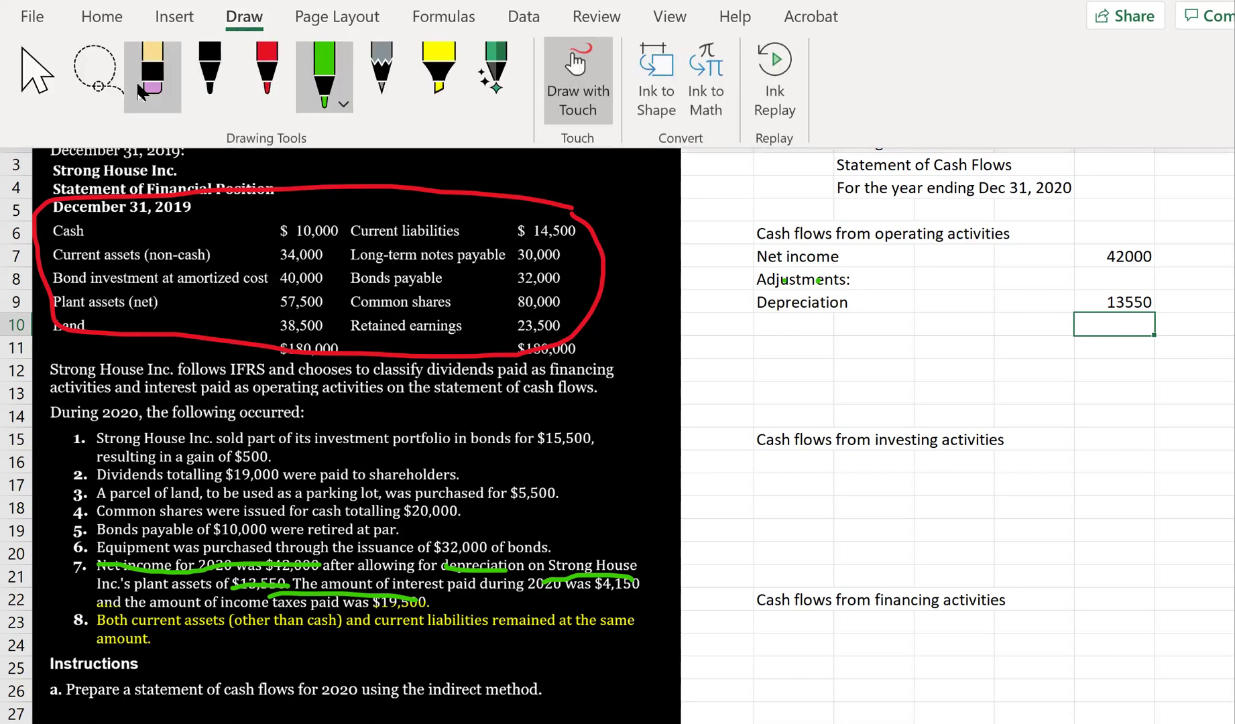
{"action": "left_click", "coordinate": [34, 94]}
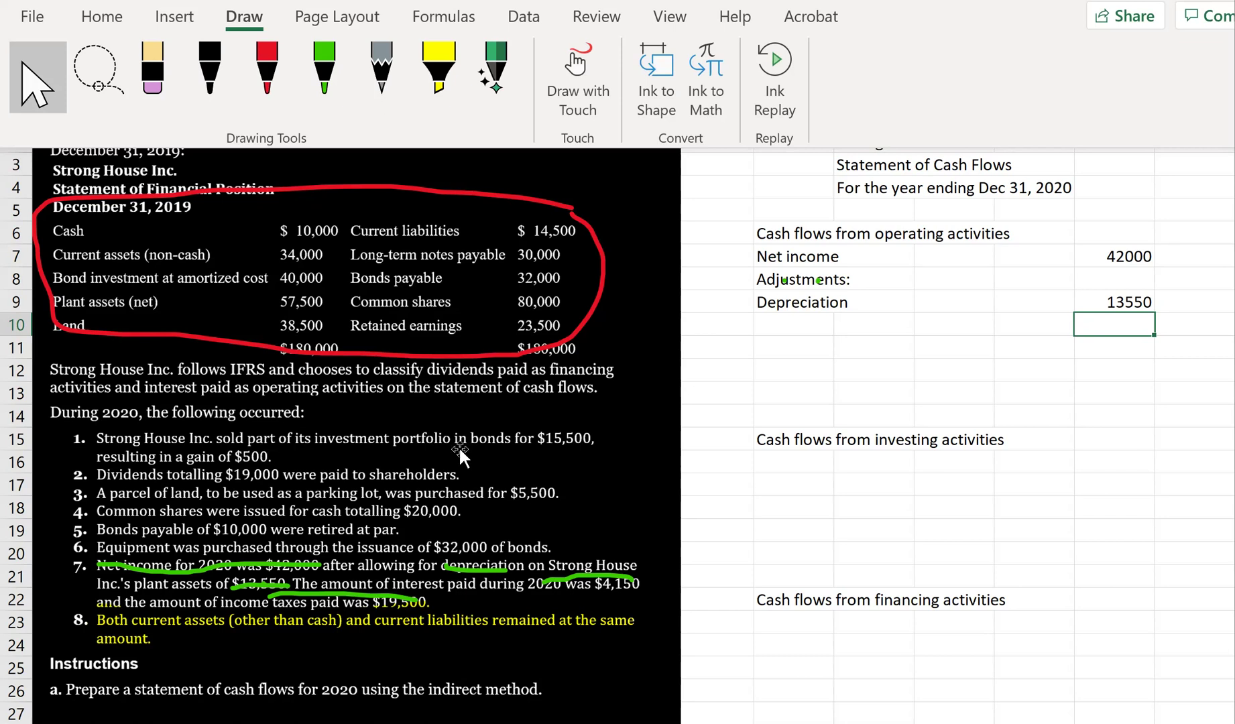
Step: Enter the label "Proceeds from sale of bonds" in cell J16 and the amount 15500 in N16
{"action": "left_click", "coordinate": [770, 469]}
{"action": "left_click", "coordinate": [770, 469]}
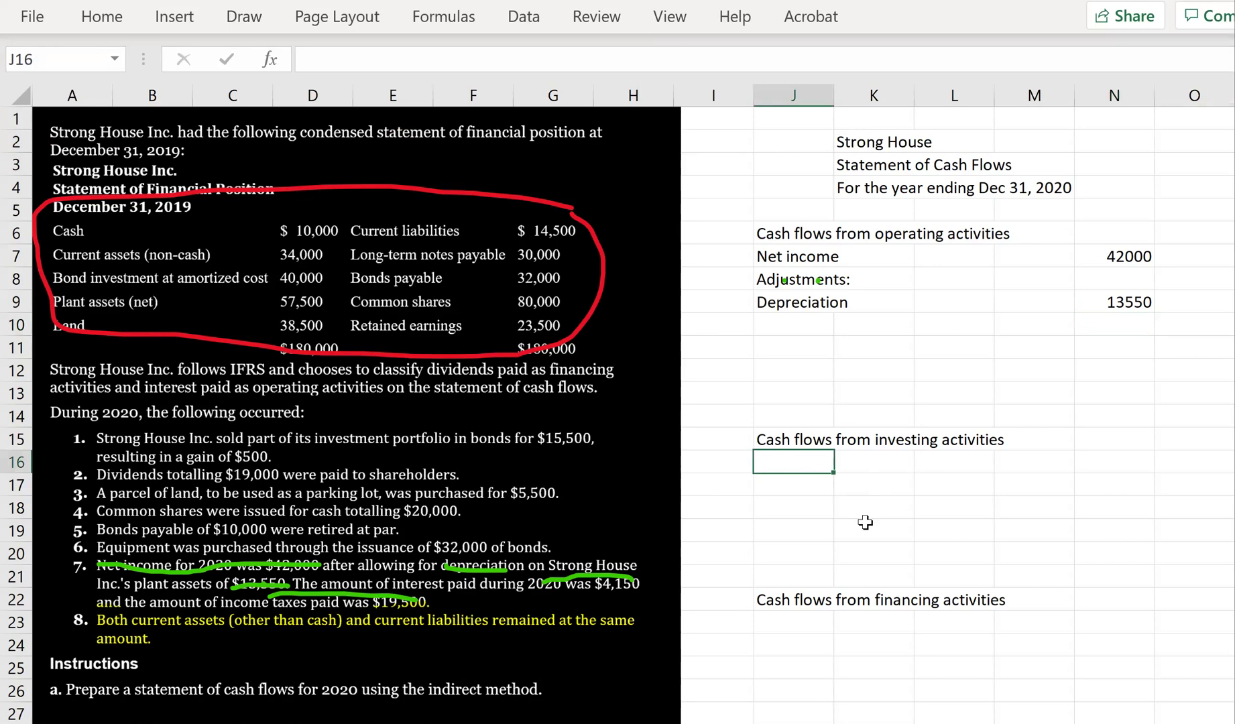
{"action": "type", "text": "Procee"}
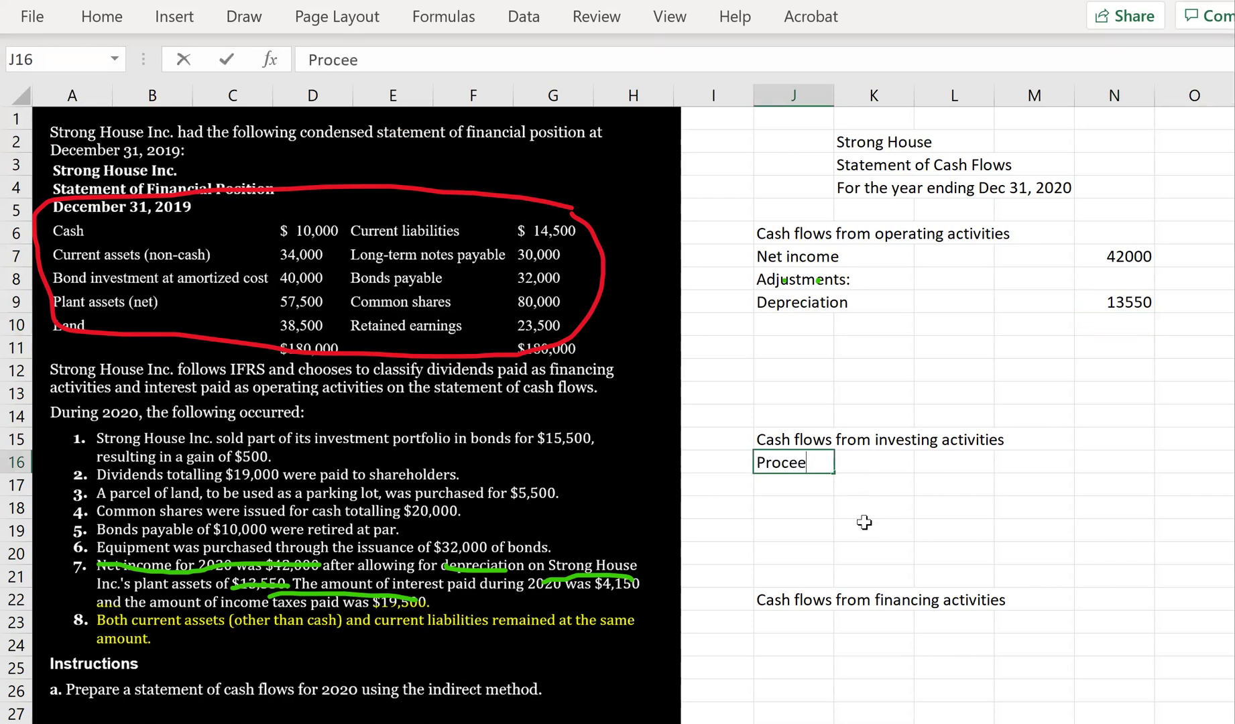
{"action": "type", "text": "ds from sale of bonds"}
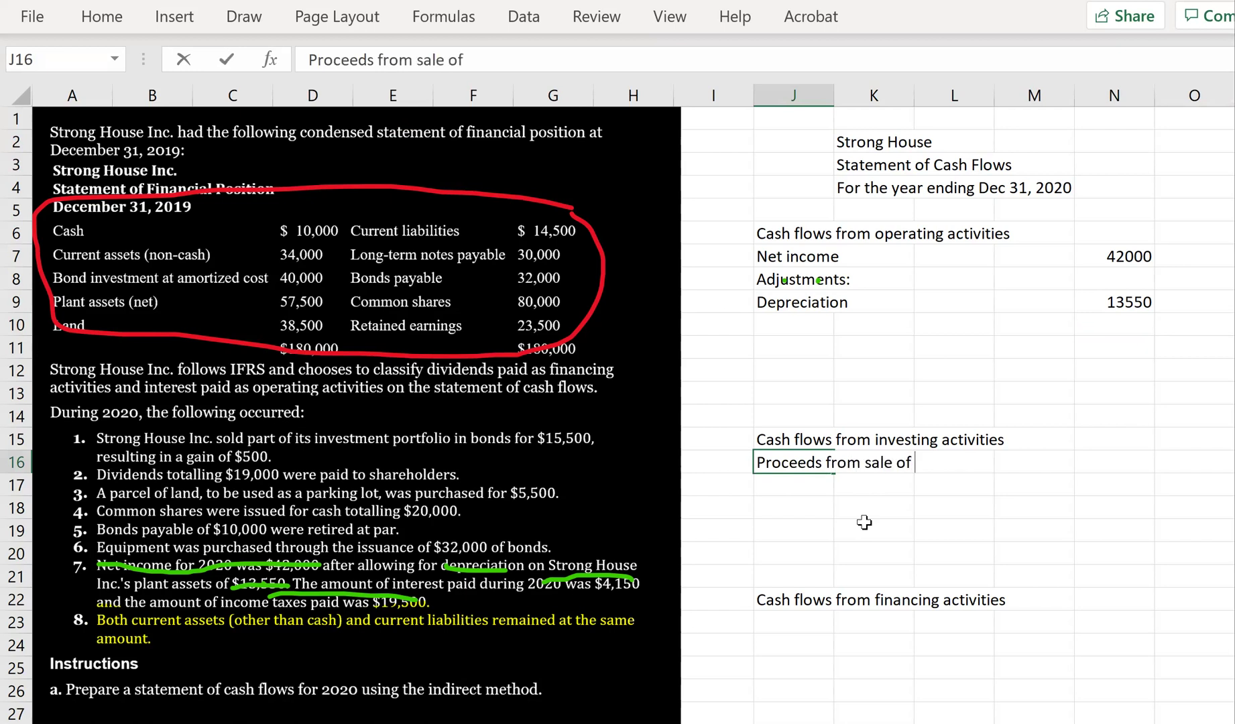
{"action": "key", "text": "Tab"}
{"action": "key", "text": "Right"}
{"action": "key", "text": "Right"}
{"action": "key", "text": "Right"}
{"action": "type", "text": "15500"}
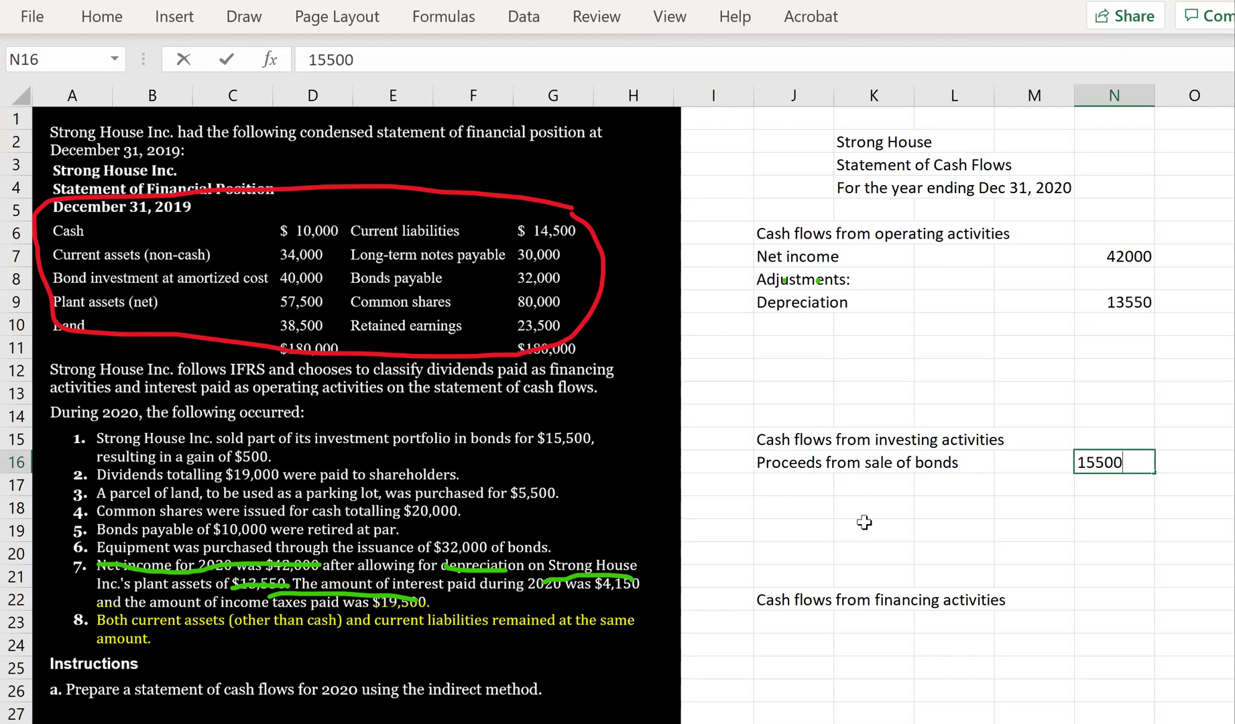
{"action": "key", "text": "ctrl+Return"}
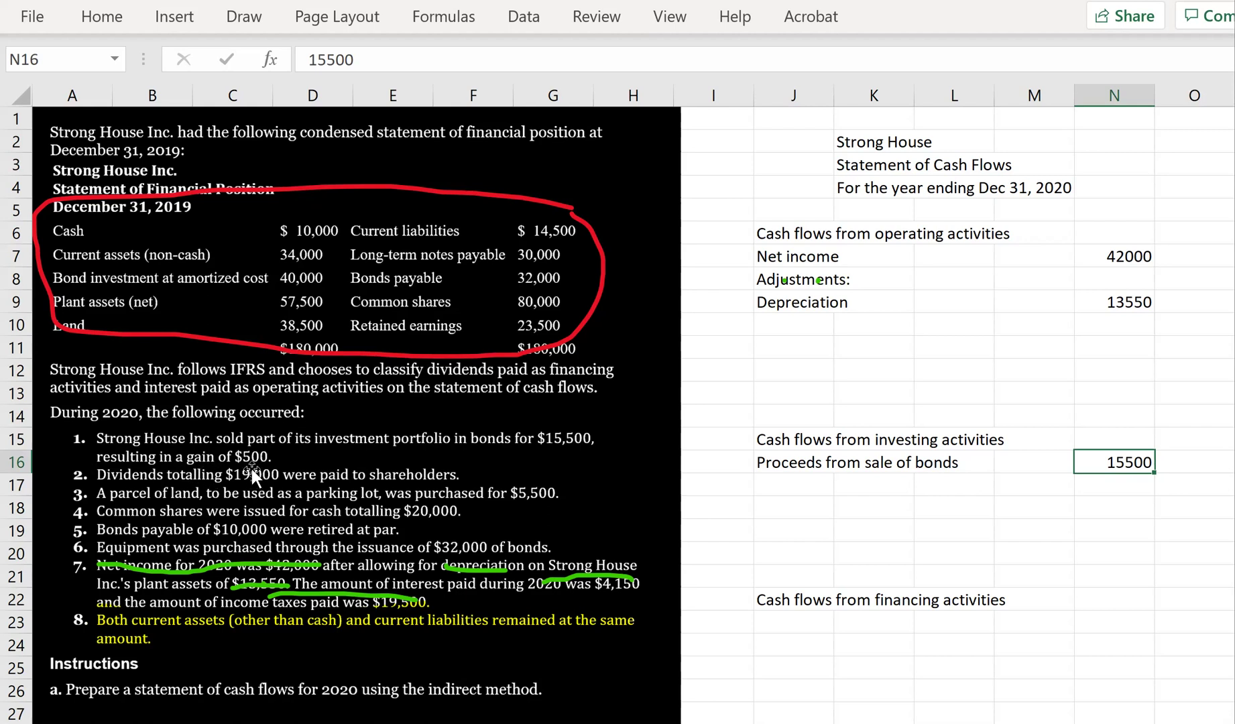
Step: Enter the label "Gain on the sale of bonds" in cell J10 and the amount -500 in N10
{"action": "left_click", "coordinate": [804, 325]}
{"action": "type", "text": "Gain "}
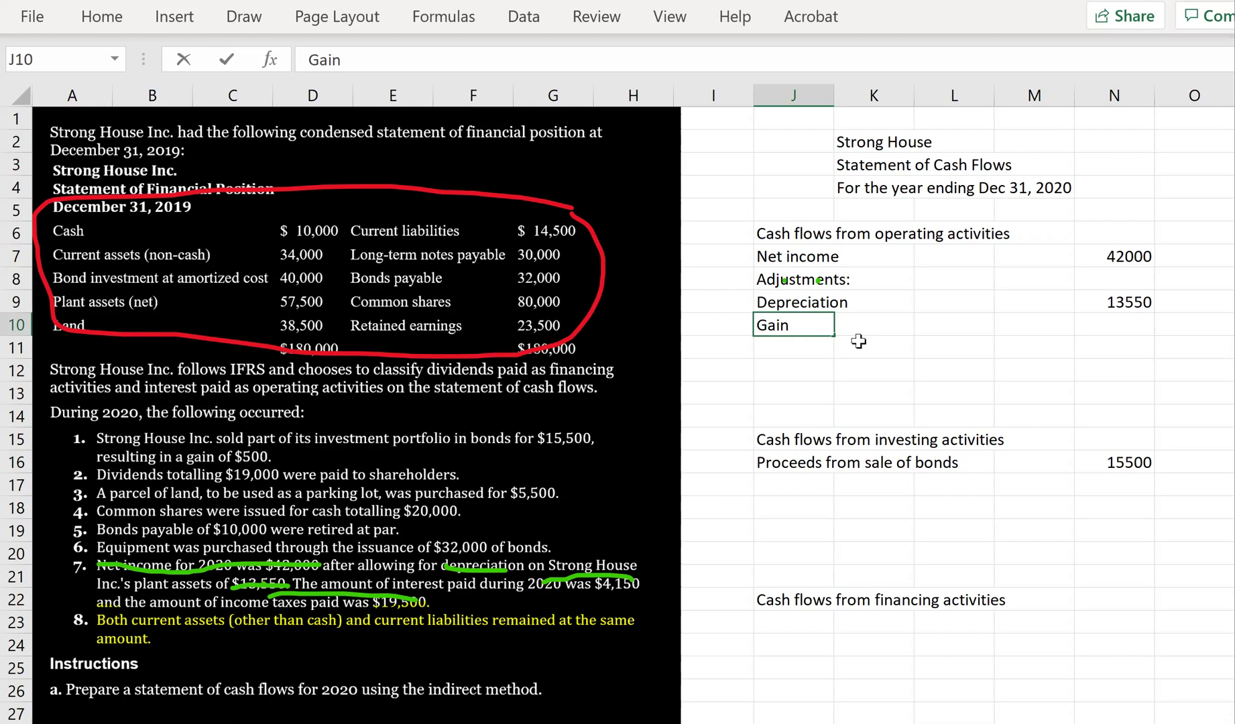
{"action": "type", "text": "on the sale "}
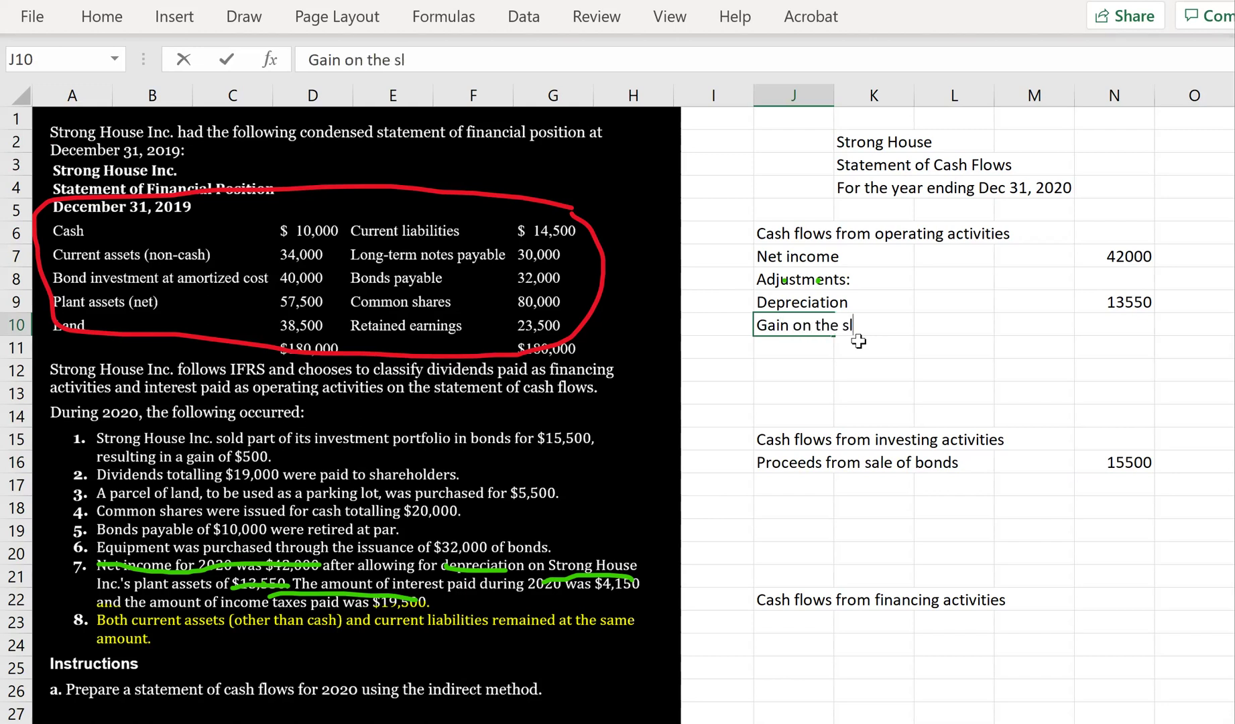
{"action": "type", "text": "o"}
{"action": "key", "text": "BackSpace"}
{"action": "type", "text": "of bonds"}
{"action": "key", "text": "Right"}
{"action": "key", "text": "Right"}
{"action": "key", "text": "Right"}
{"action": "key", "text": "Right"}
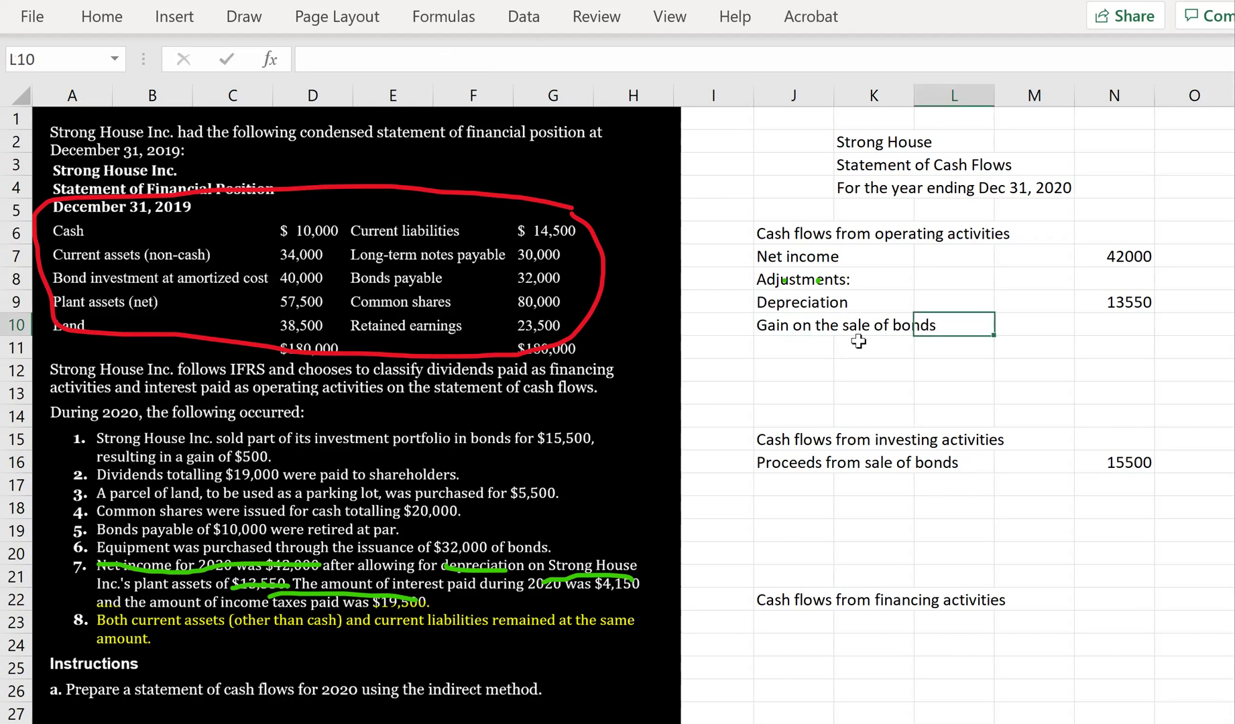
{"action": "type", "text": "-55"}
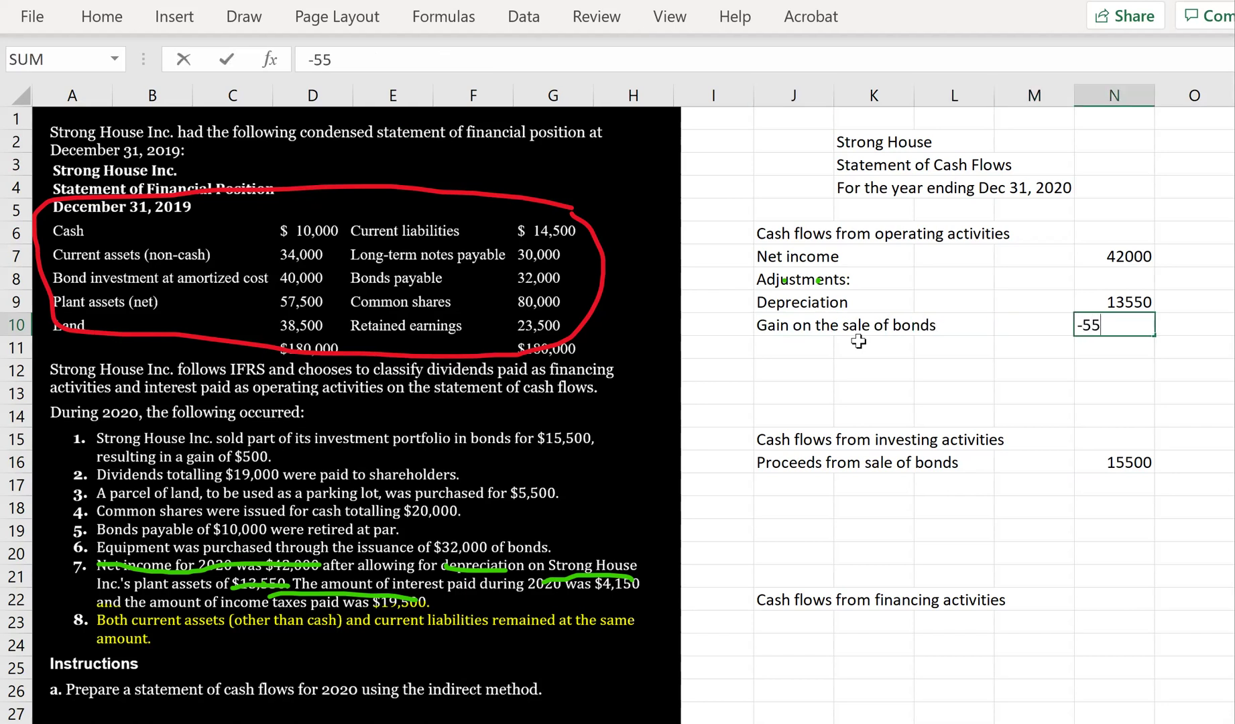
{"action": "key", "text": "BackSpace"}
{"action": "type", "text": "00"}
{"action": "key", "text": "Return"}
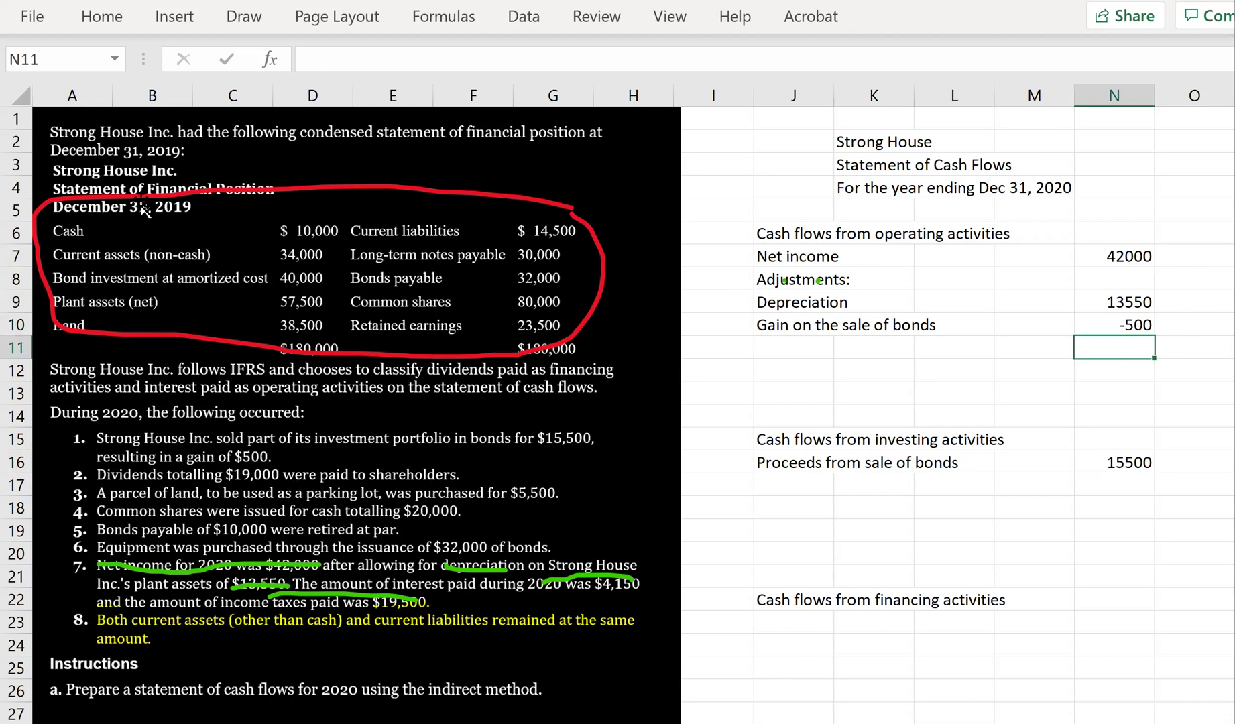
Step: Mark "$15,500" and "$500" in item 1 of the problem text with the green pen
{"action": "left_click", "coordinate": [234, 19]}
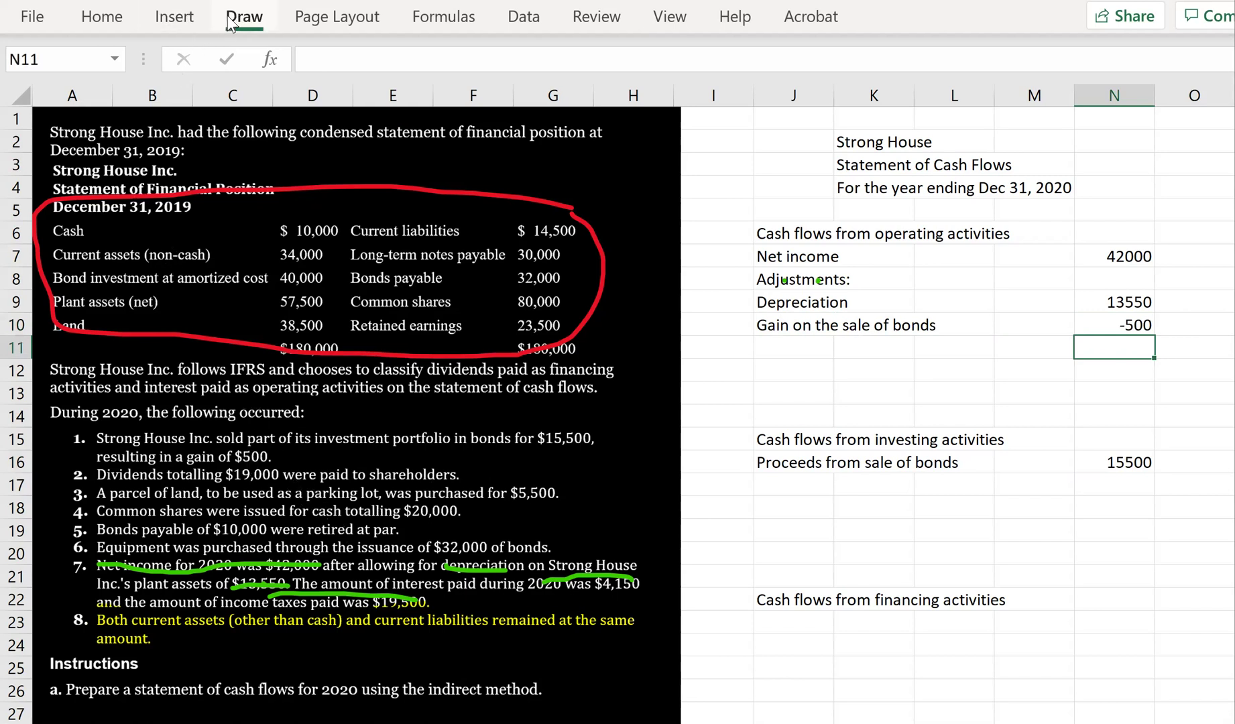
{"action": "left_click", "coordinate": [323, 74]}
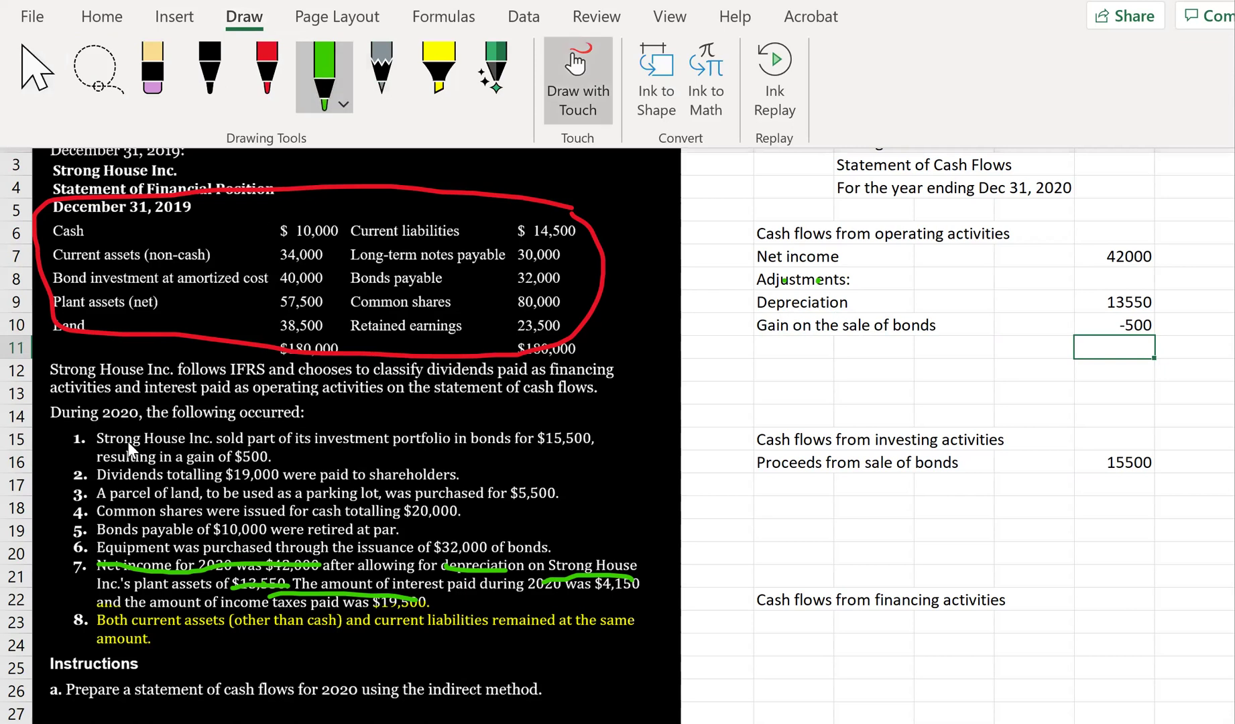
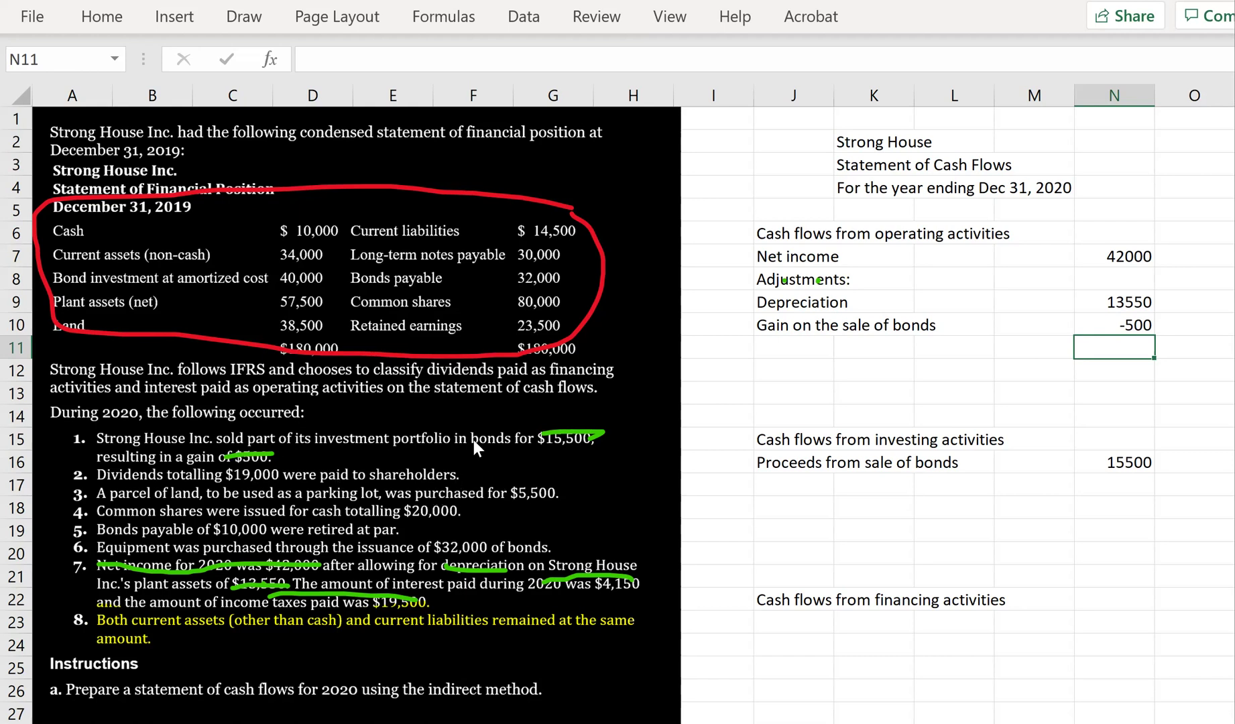
{"action": "left_click", "coordinate": [242, 17]}
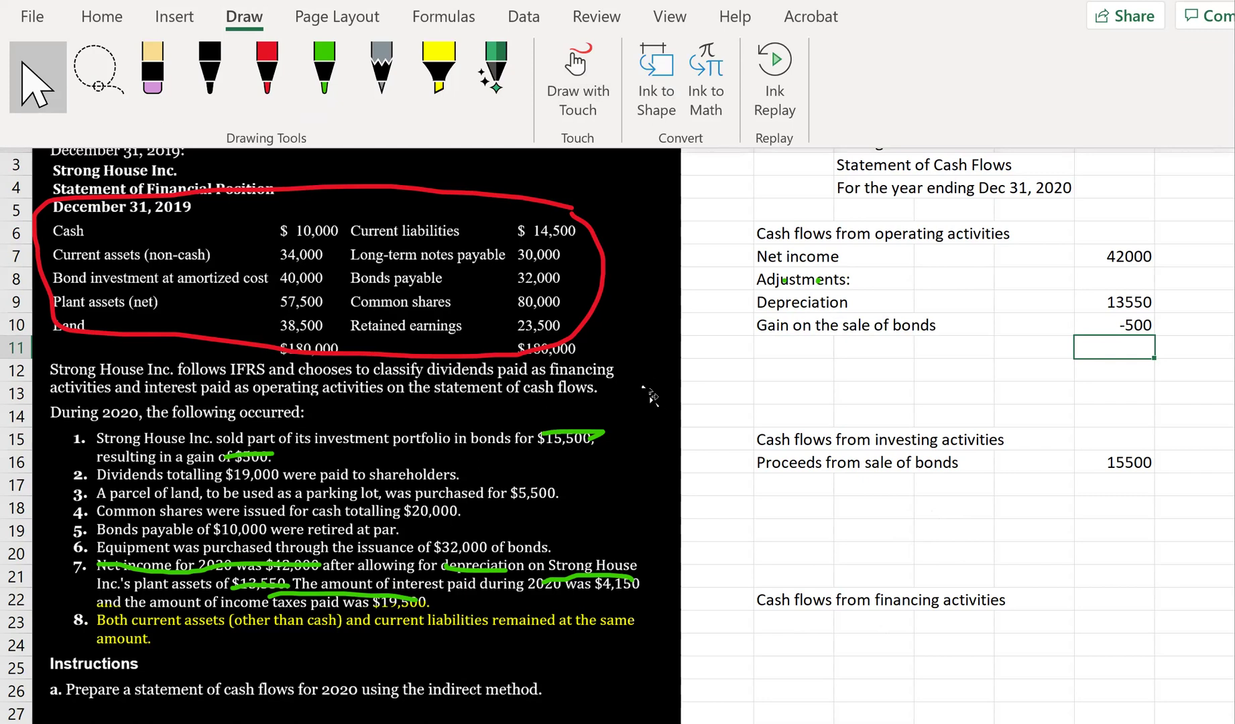
Step: Enter the label "Dividiends paid" in cell J23 under the financing activities heading
{"action": "left_click", "coordinate": [801, 622]}
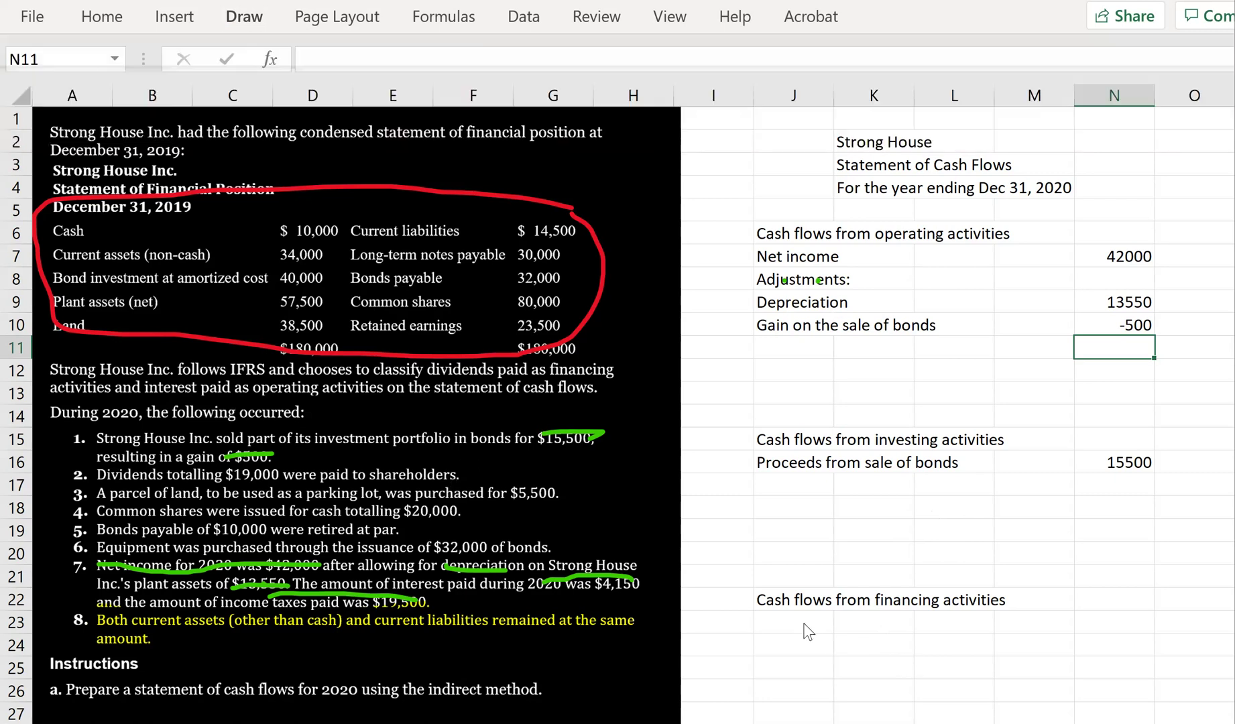
{"action": "left_click", "coordinate": [804, 627]}
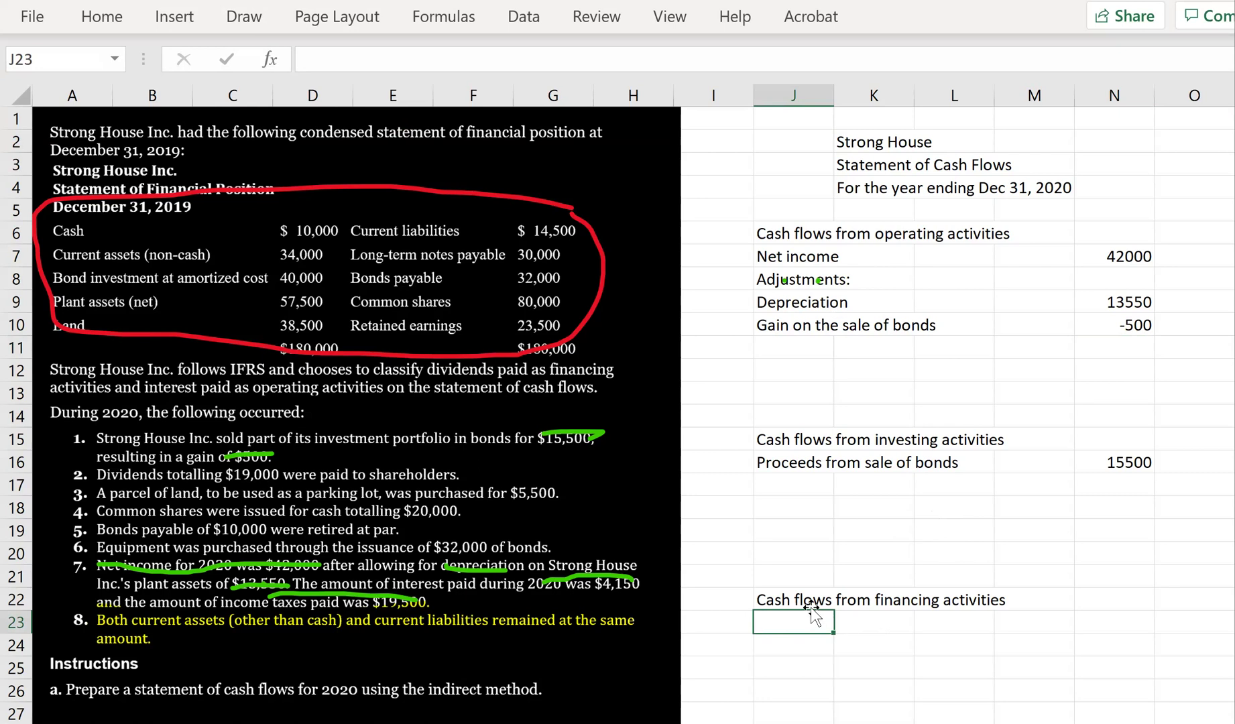
{"action": "type", "text": "Dividien"}
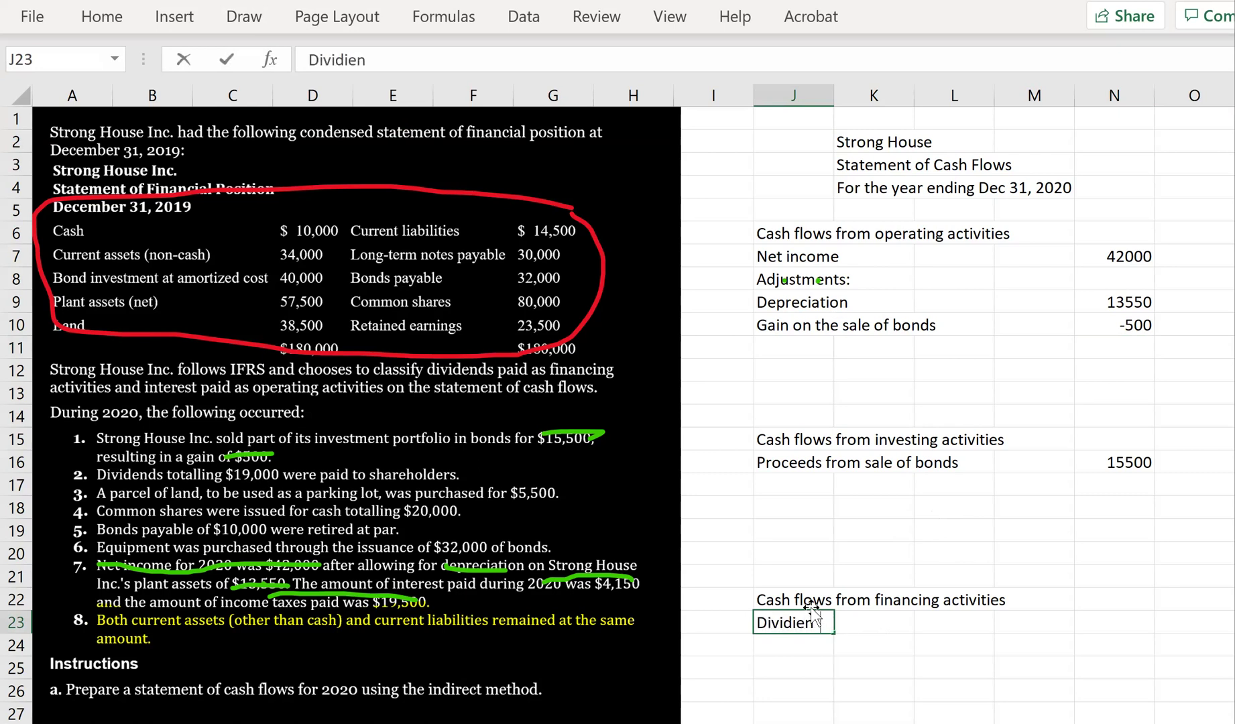
{"action": "type", "text": "ds paid"}
{"action": "key", "text": "Right"}
{"action": "key", "text": "Right"}
{"action": "key", "text": "Right"}
{"action": "key", "text": "Right"}
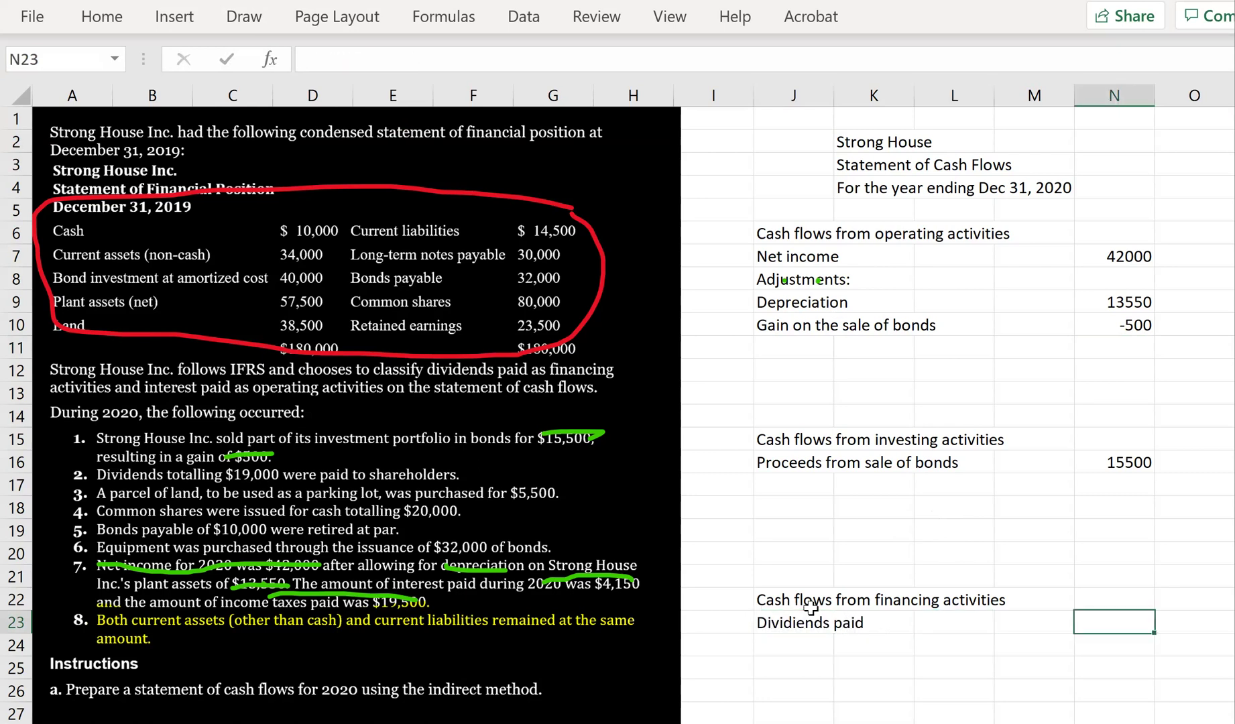
Step: Clear the financing activities heading from cell J22
{"action": "left_click", "coordinate": [810, 606]}
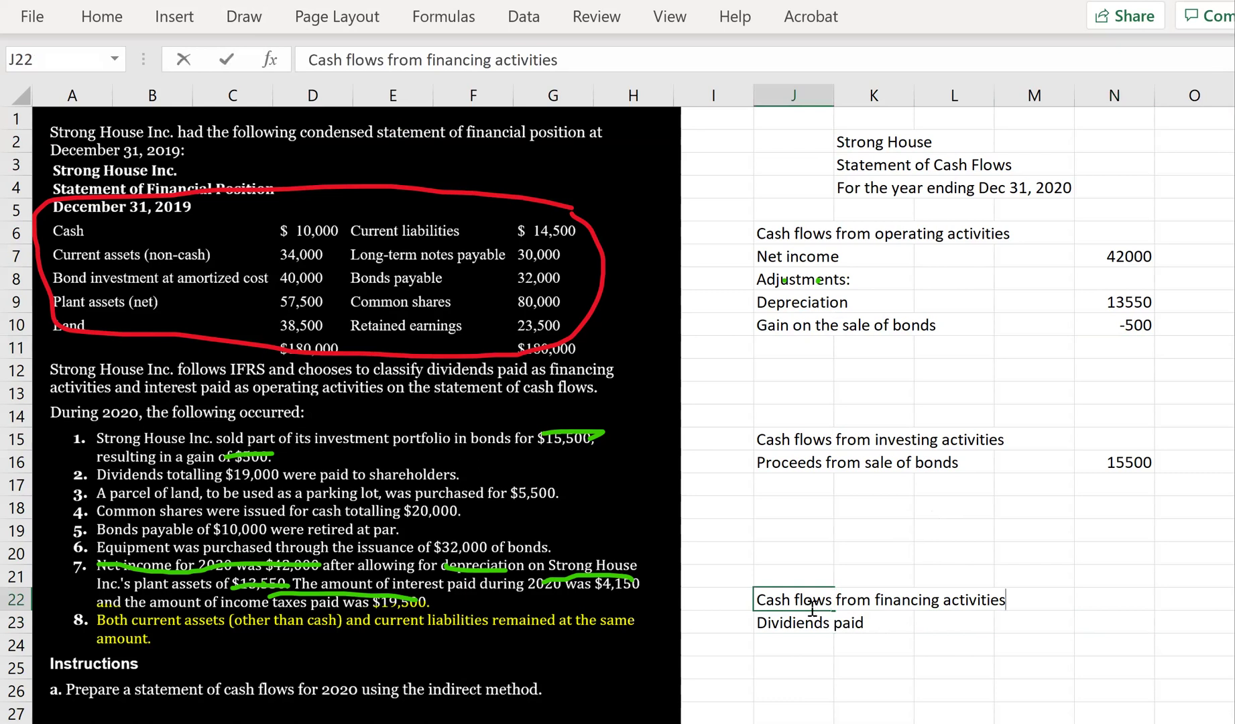
{"action": "type", "text": "190"}
{"action": "key", "text": "BackSpace"}
{"action": "key", "text": "BackSpace"}
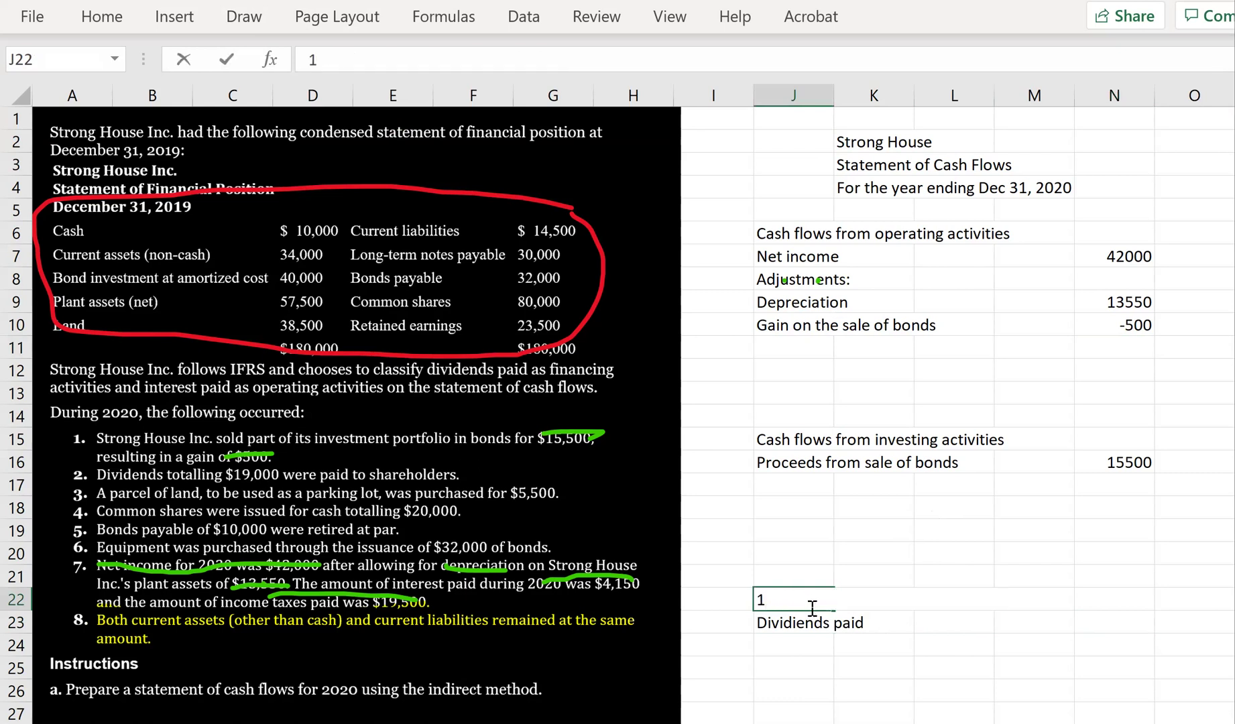
{"action": "key", "text": "BackSpace"}
{"action": "key", "text": "Up"}
{"action": "key", "text": "Right"}
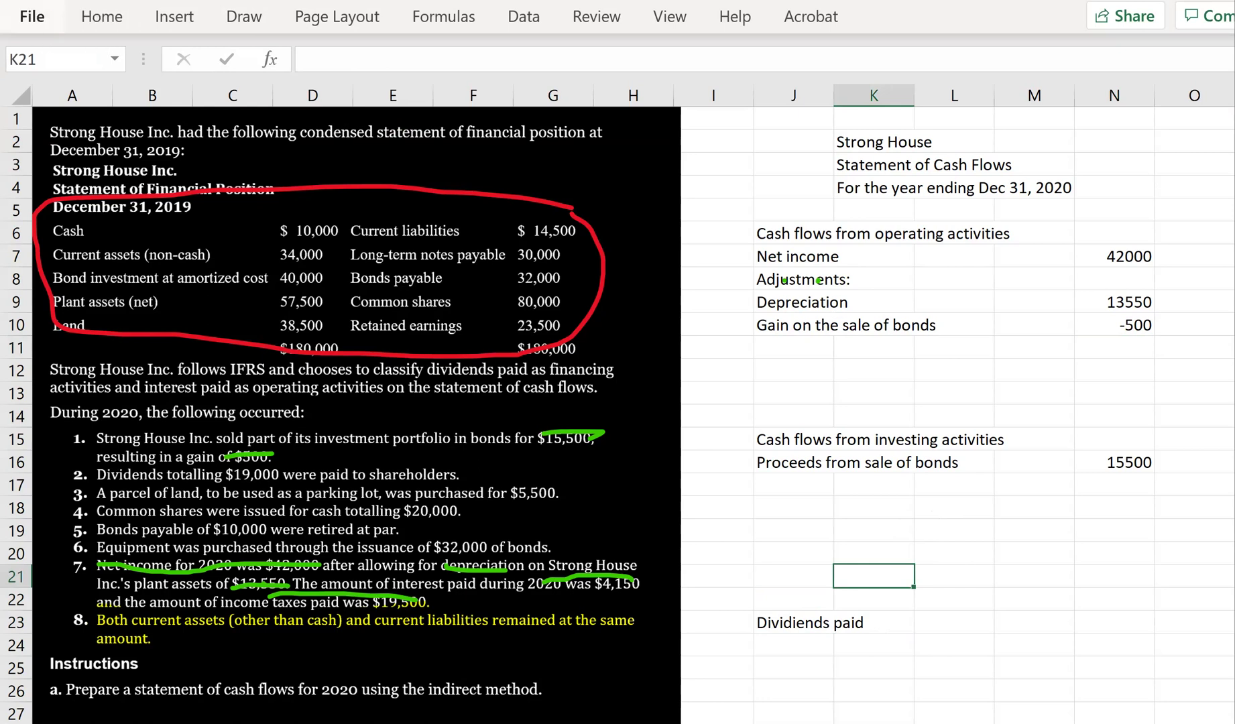
{"action": "left_click", "coordinate": [50, 19]}
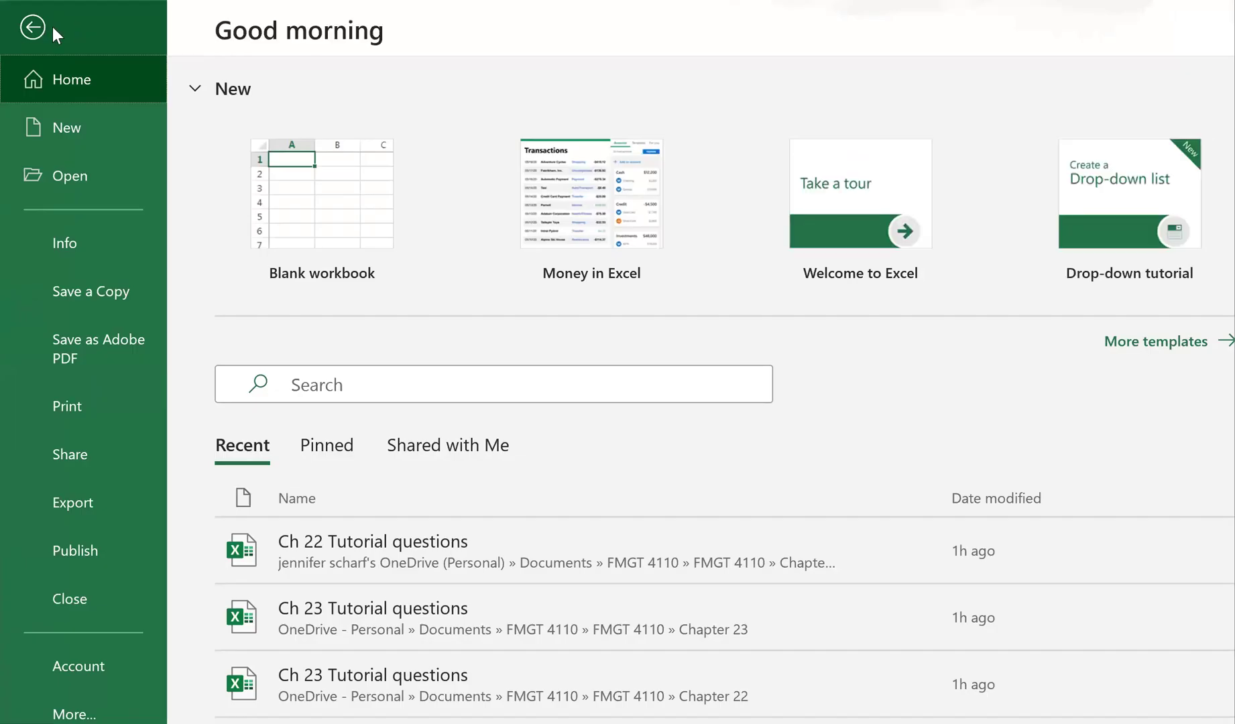
{"action": "left_click", "coordinate": [34, 27]}
{"action": "left_click", "coordinate": [102, 16]}
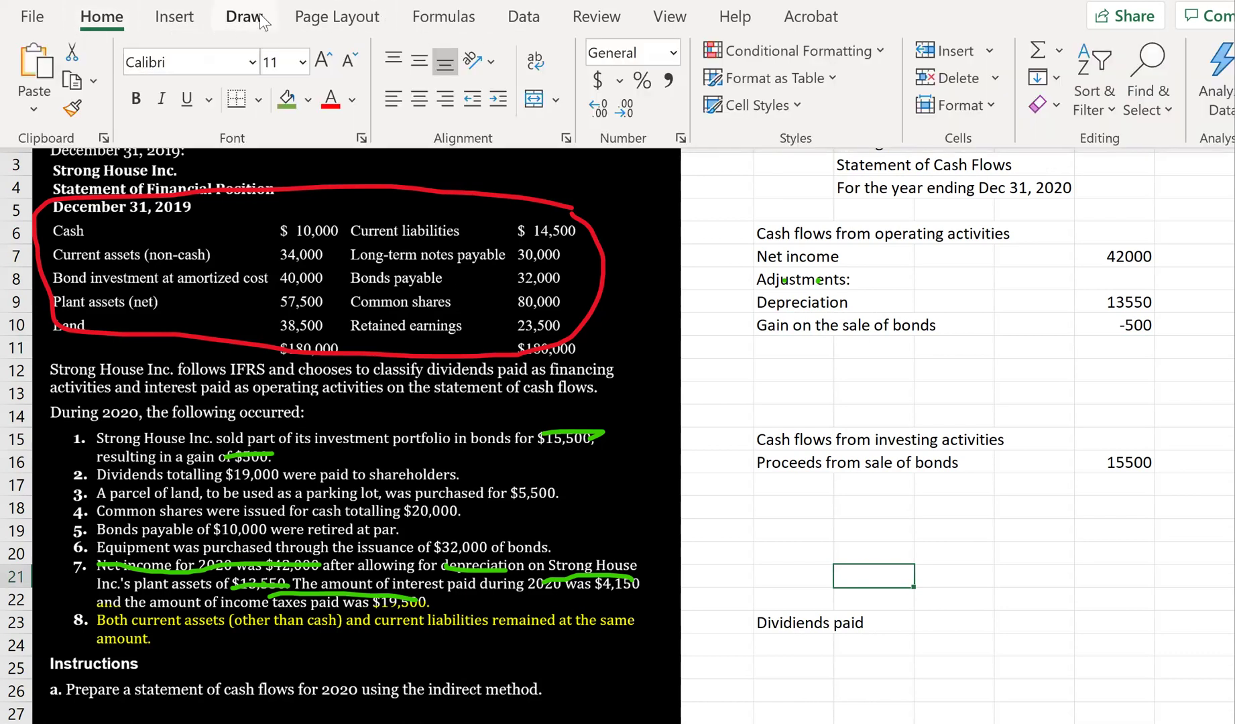
{"action": "left_click", "coordinate": [757, 641]}
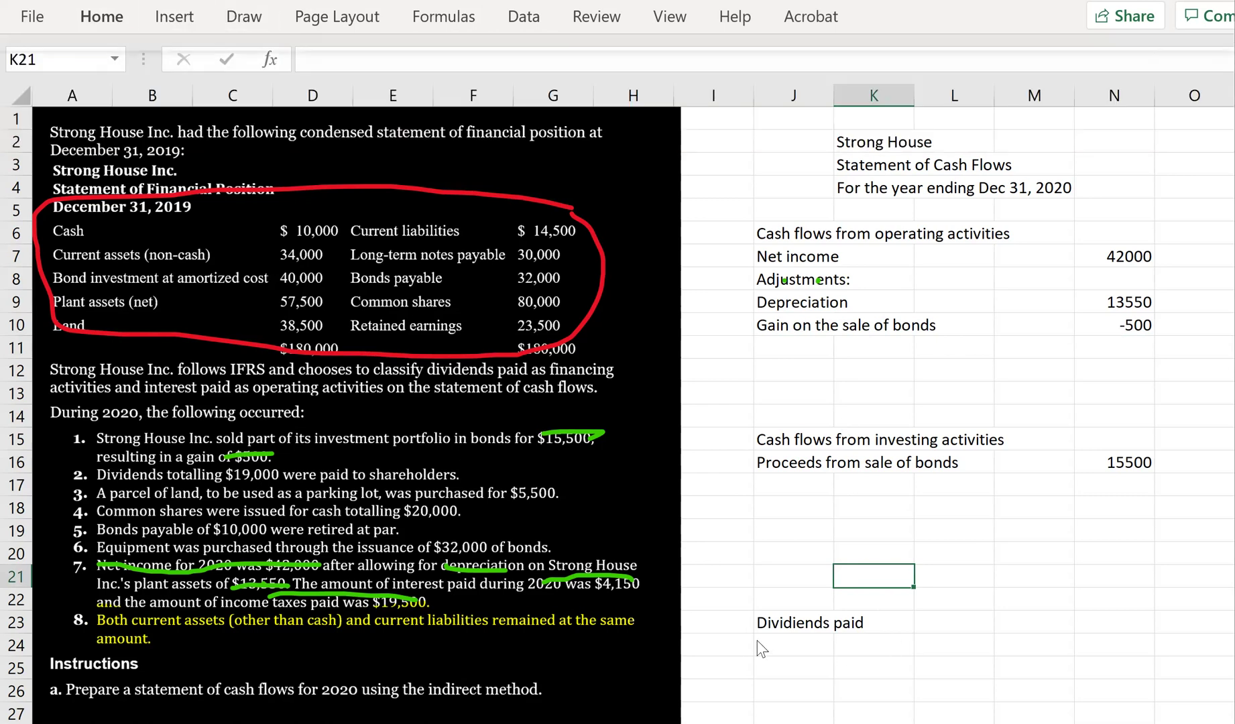
Step: Enter the heading "Cash frlow from financing activities" in cell J22, above the dividends label
{"action": "left_click", "coordinate": [757, 600]}
{"action": "type", "text": "Cah"}
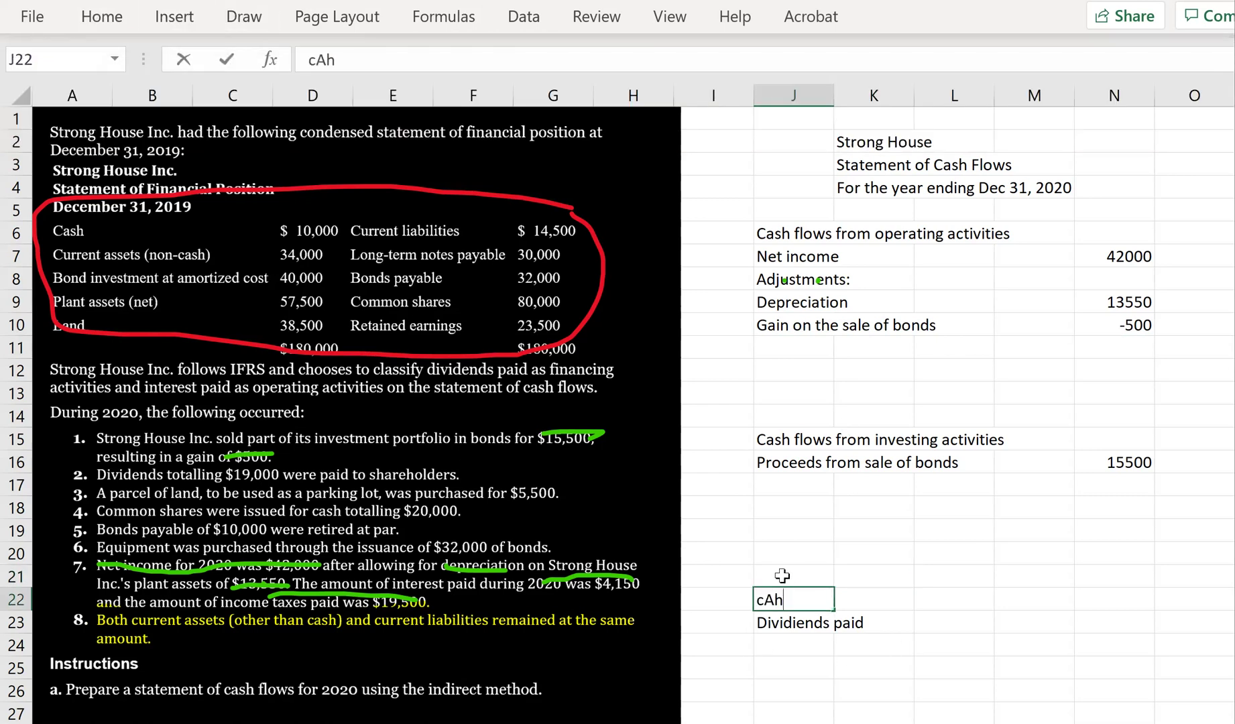
{"action": "key", "text": "BackSpace"}
{"action": "key", "text": "BackSpace"}
{"action": "key", "text": "BackSpace"}
{"action": "type", "text": "Csh"}
{"action": "key", "text": "BackSpace"}
{"action": "key", "text": "BackSpace"}
{"action": "type", "text": "ash frlow fro"}
{"action": "key", "text": "BackSpace"}
{"action": "type", "text": "m"}
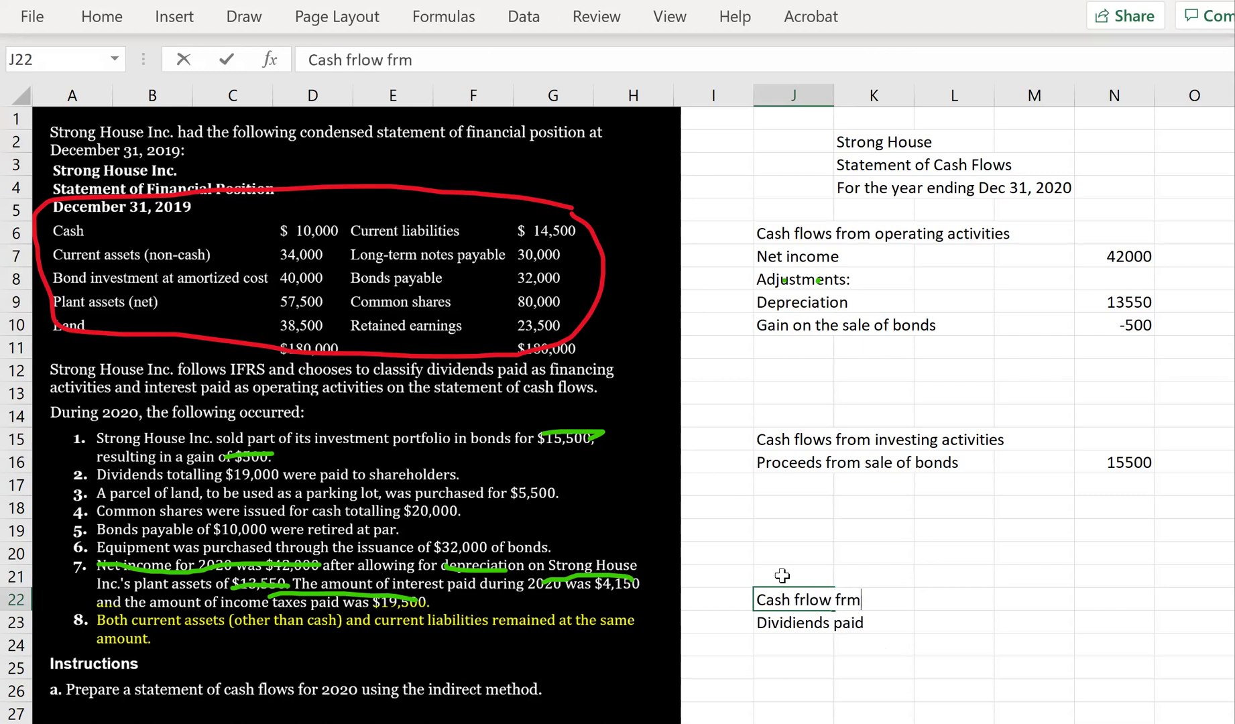
{"action": "key", "text": "BackSpace"}
{"action": "type", "text": "om finan"}
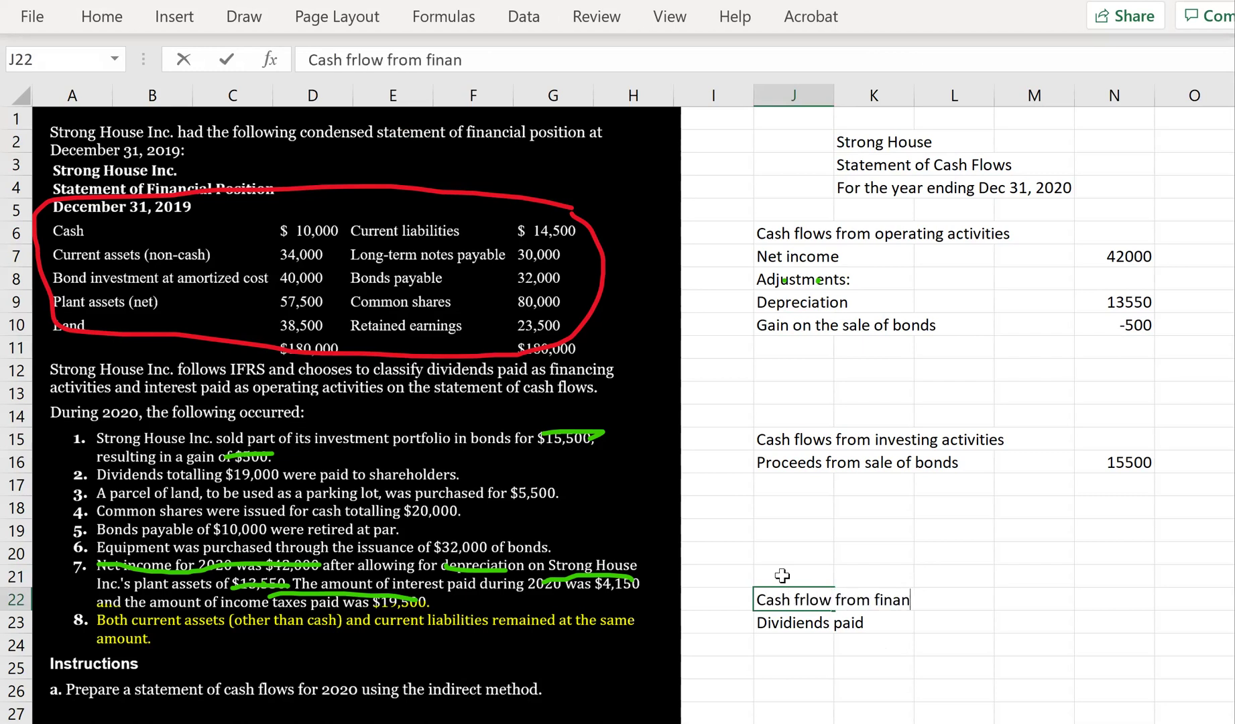
{"action": "type", "text": "cing activit"}
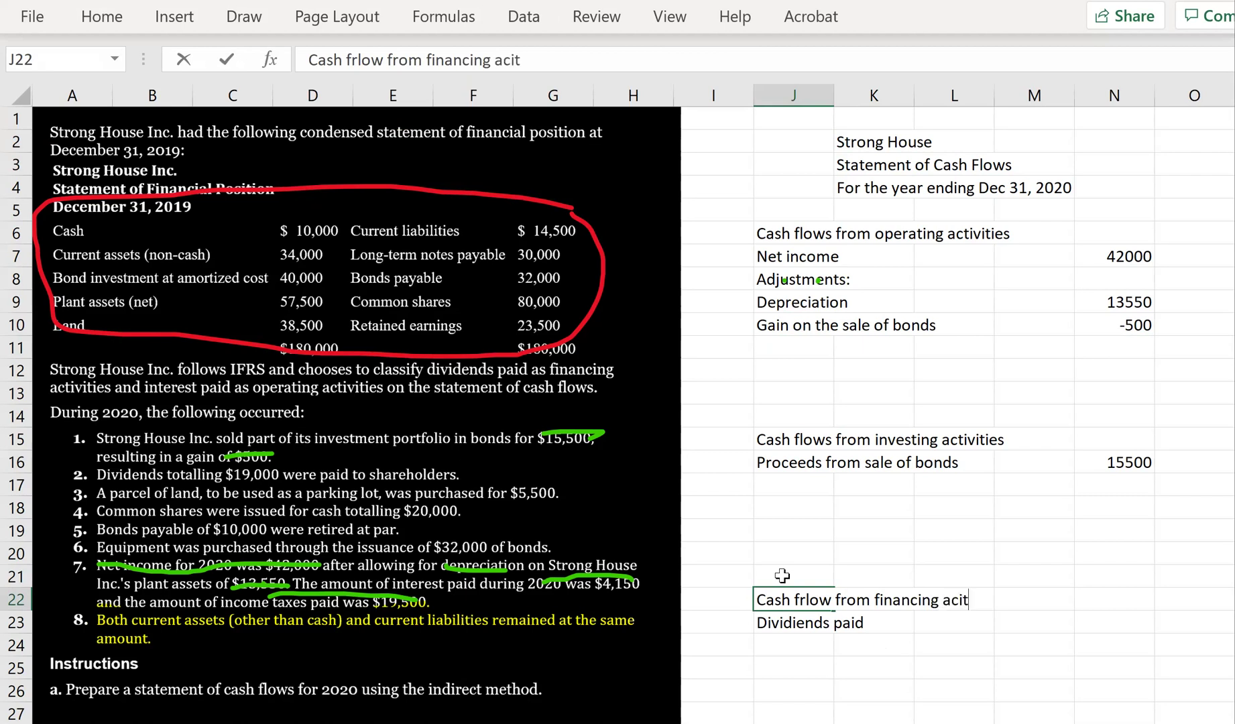
{"action": "key", "text": "BackSpace"}
{"action": "key", "text": "BackSpace"}
{"action": "type", "text": "tivities"}
{"action": "key", "text": "ctrl+Return"}
Step: Enter -19000 in cell N23 as the amount for dividends paid
{"action": "key", "text": "Down"}
{"action": "key", "text": "Right"}
{"action": "key", "text": "Right"}
{"action": "key", "text": "Right"}
{"action": "key", "text": "Right"}
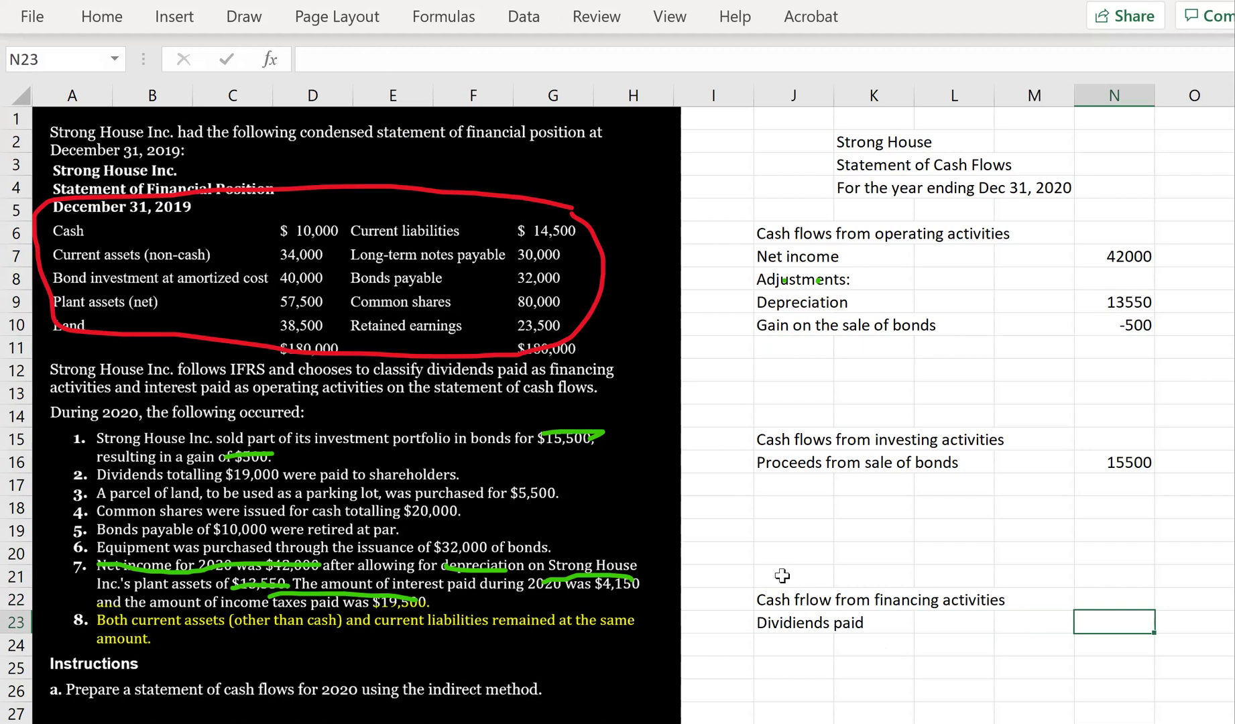
{"action": "type", "text": "-"}
{"action": "type", "text": "190"}
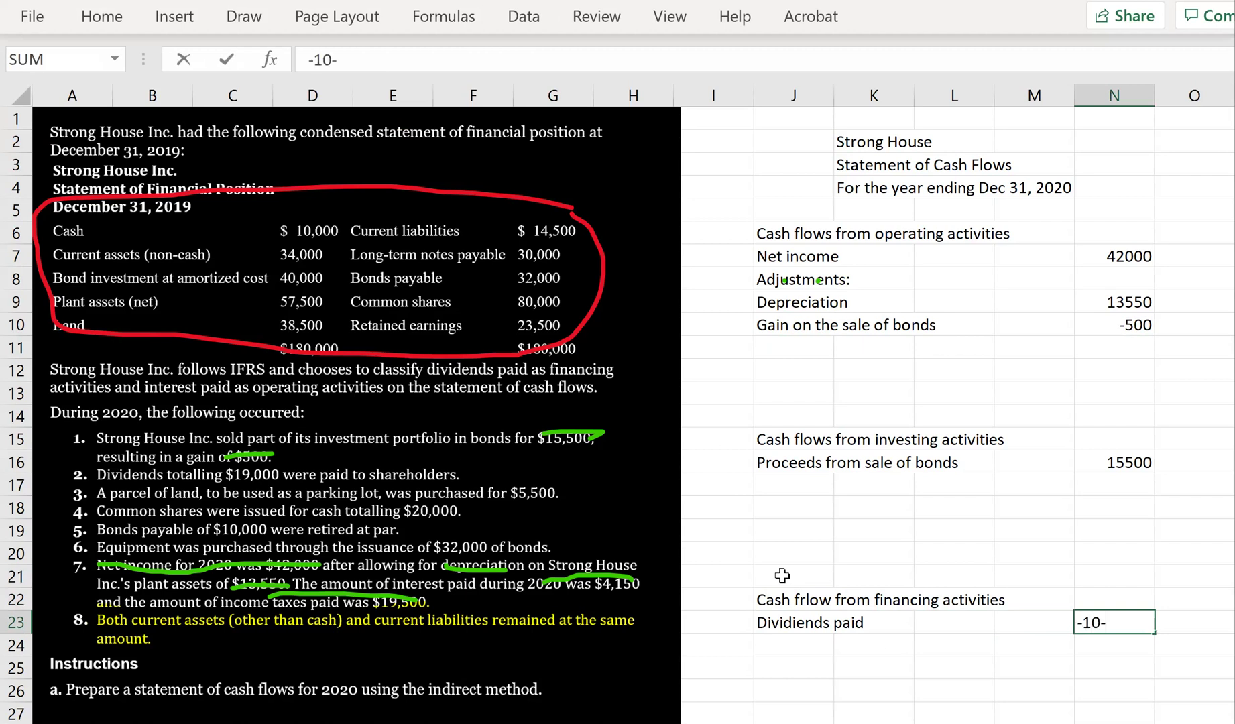
{"action": "key", "text": "BackSpace"}
{"action": "type", "text": "9000"}
{"action": "key", "text": "Return"}
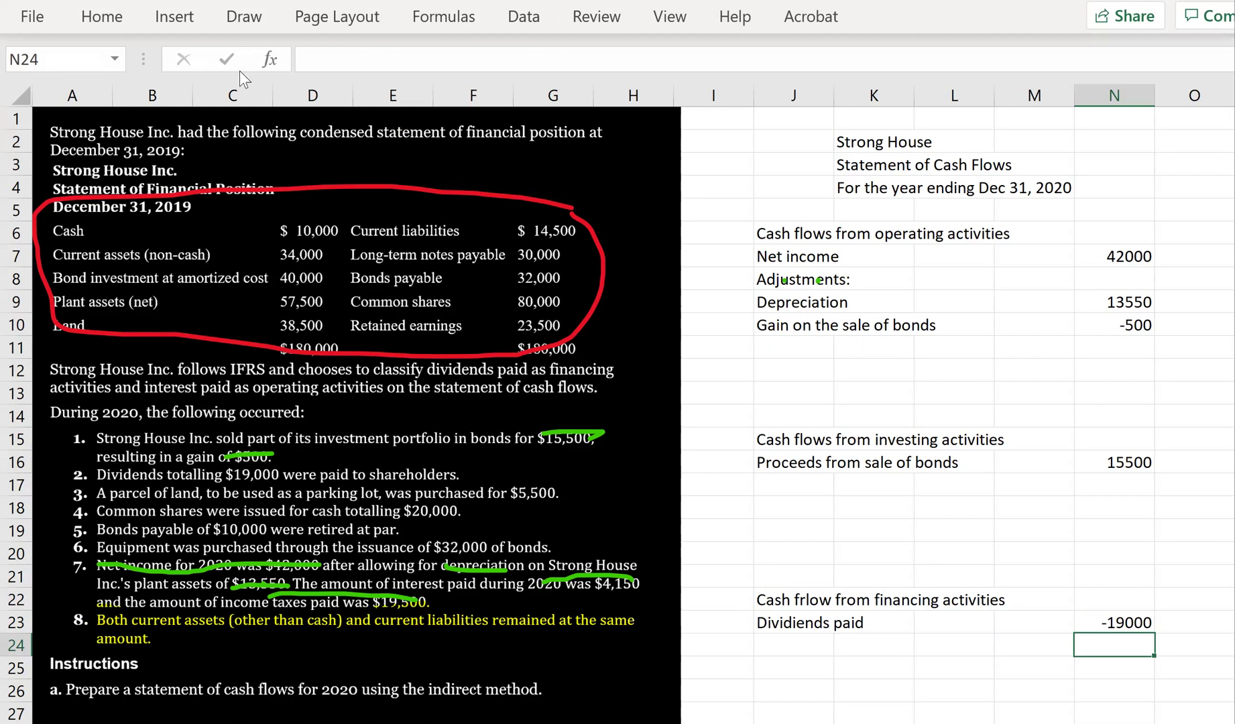
Step: Strike through "$19,000" in item 2 of the problem text with the green pen
{"action": "left_click", "coordinate": [244, 17]}
{"action": "left_click", "coordinate": [310, 72]}
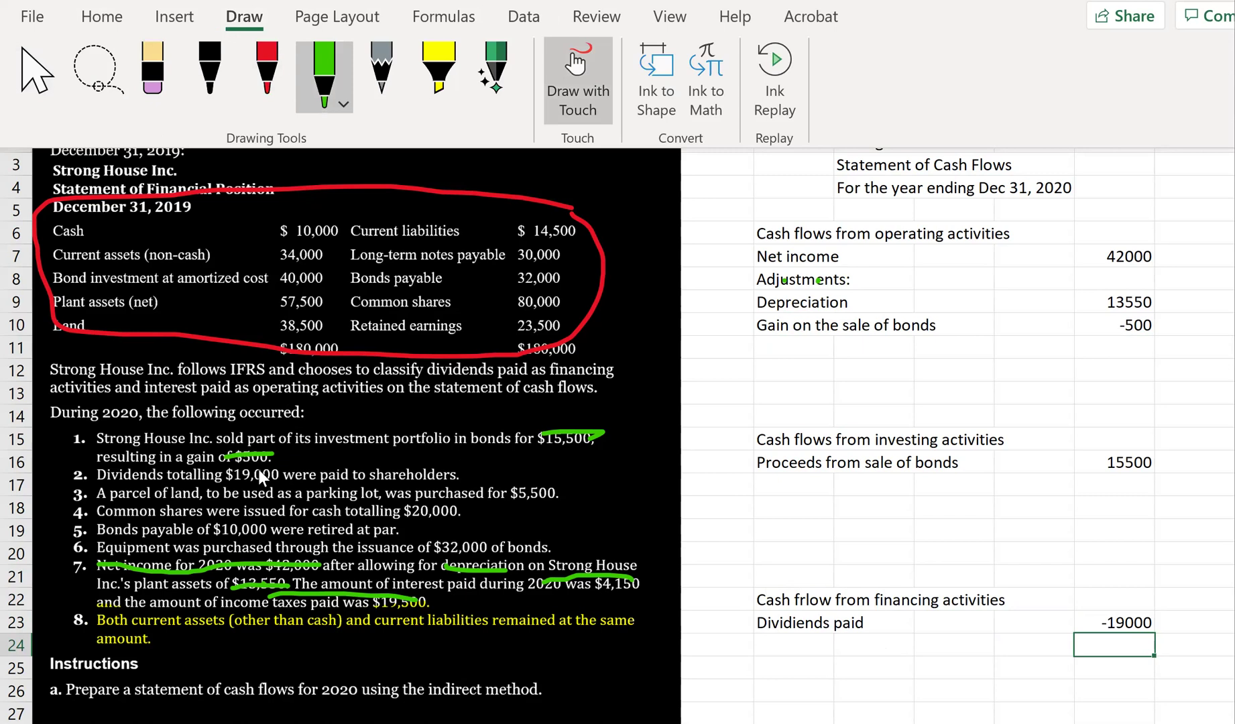
{"action": "left_click_drag", "start_coordinate": [228, 475], "coordinate": [285, 474]}
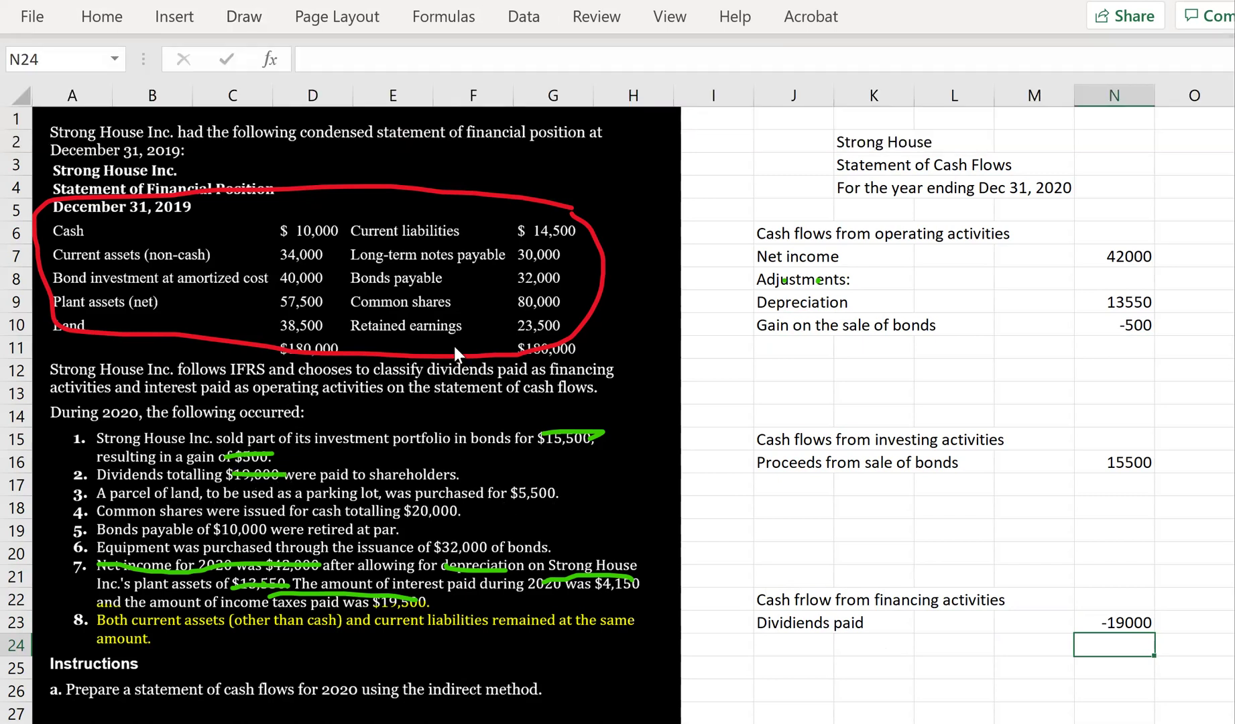
{"action": "left_click", "coordinate": [244, 19]}
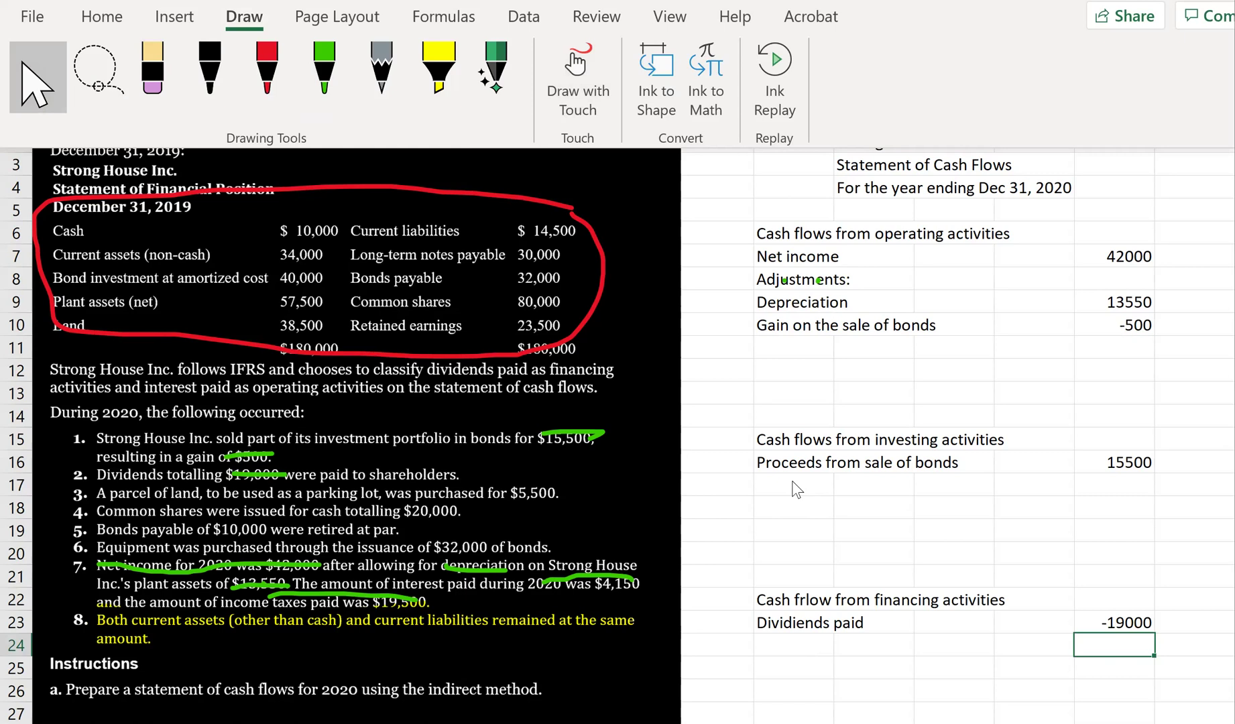
Step: Add the line "Purchase of land" in cell J17 under investing activities, with -5500 in cell N17
{"action": "left_click", "coordinate": [791, 480]}
{"action": "left_click", "coordinate": [792, 481]}
{"action": "type", "text": "Pur"}
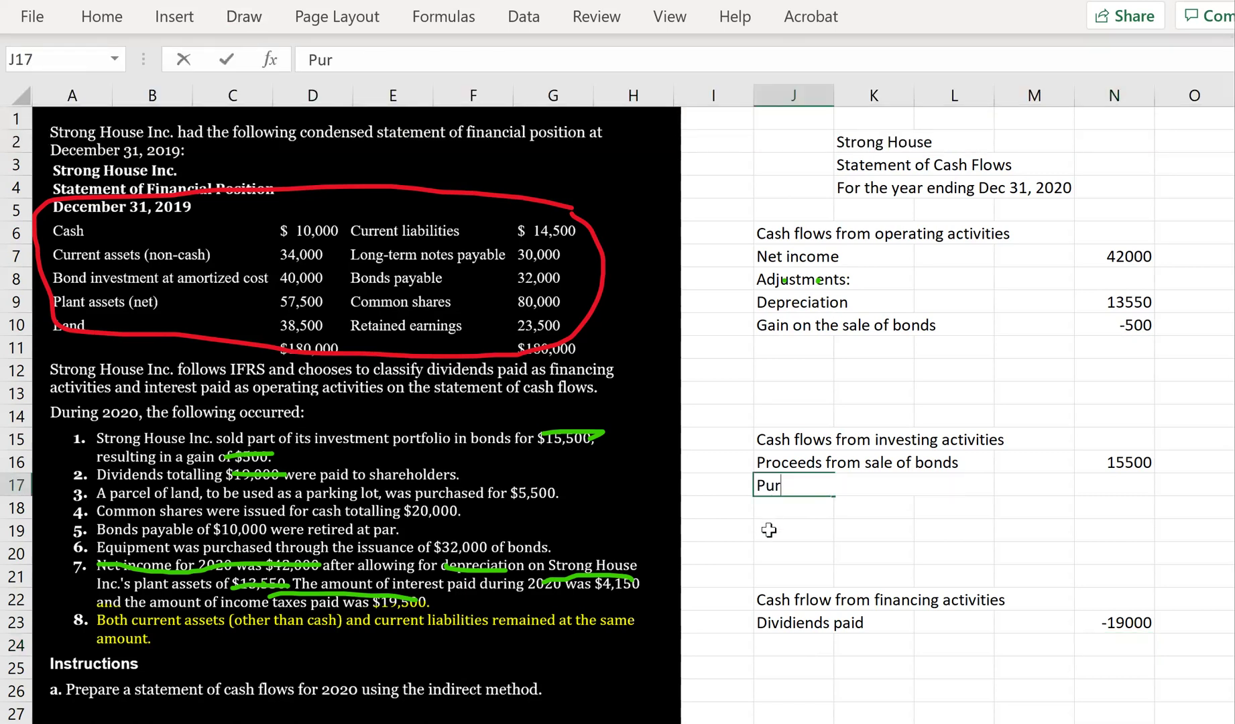
{"action": "type", "text": "chase of land"}
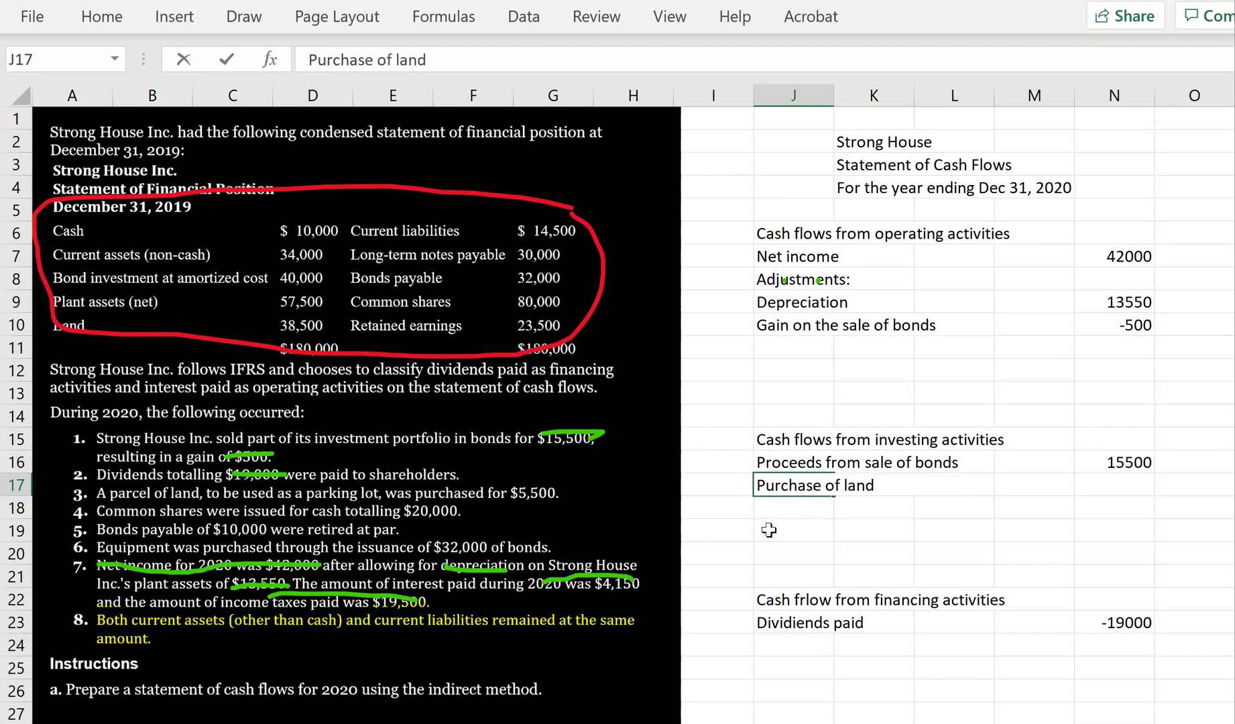
{"action": "left_click", "coordinate": [1133, 494]}
{"action": "type", "text": "-5500"}
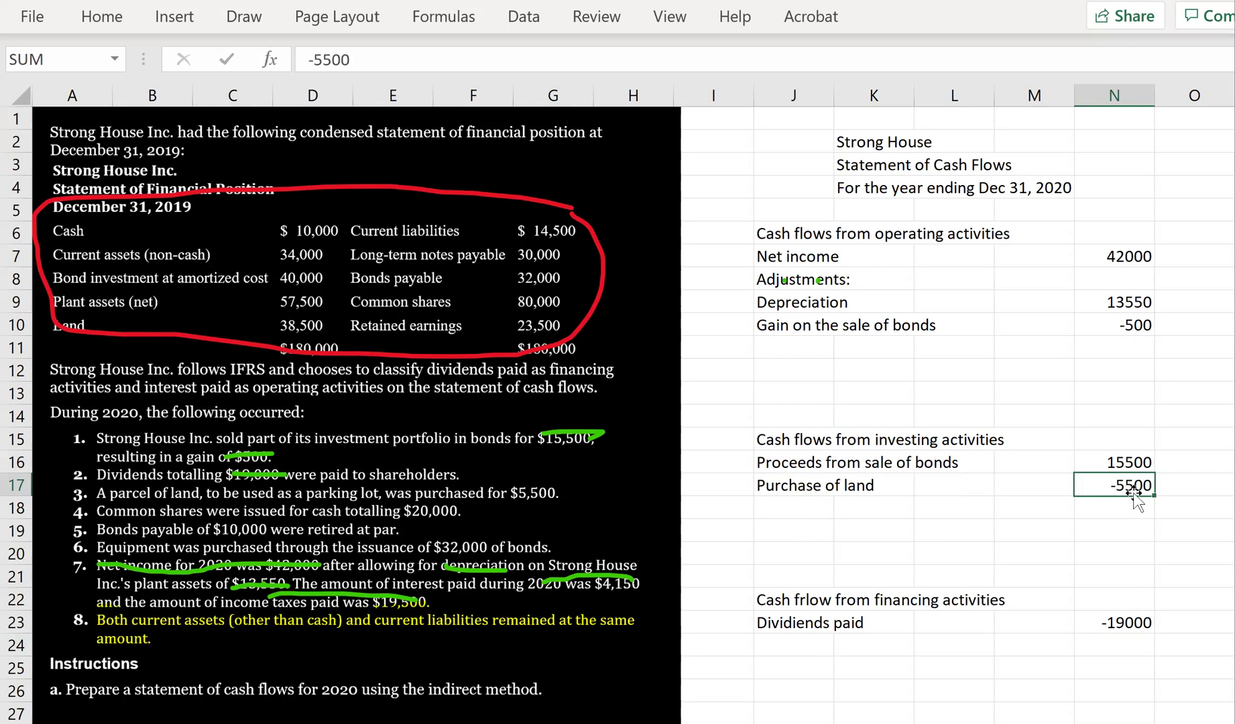
{"action": "key", "text": "Return"}
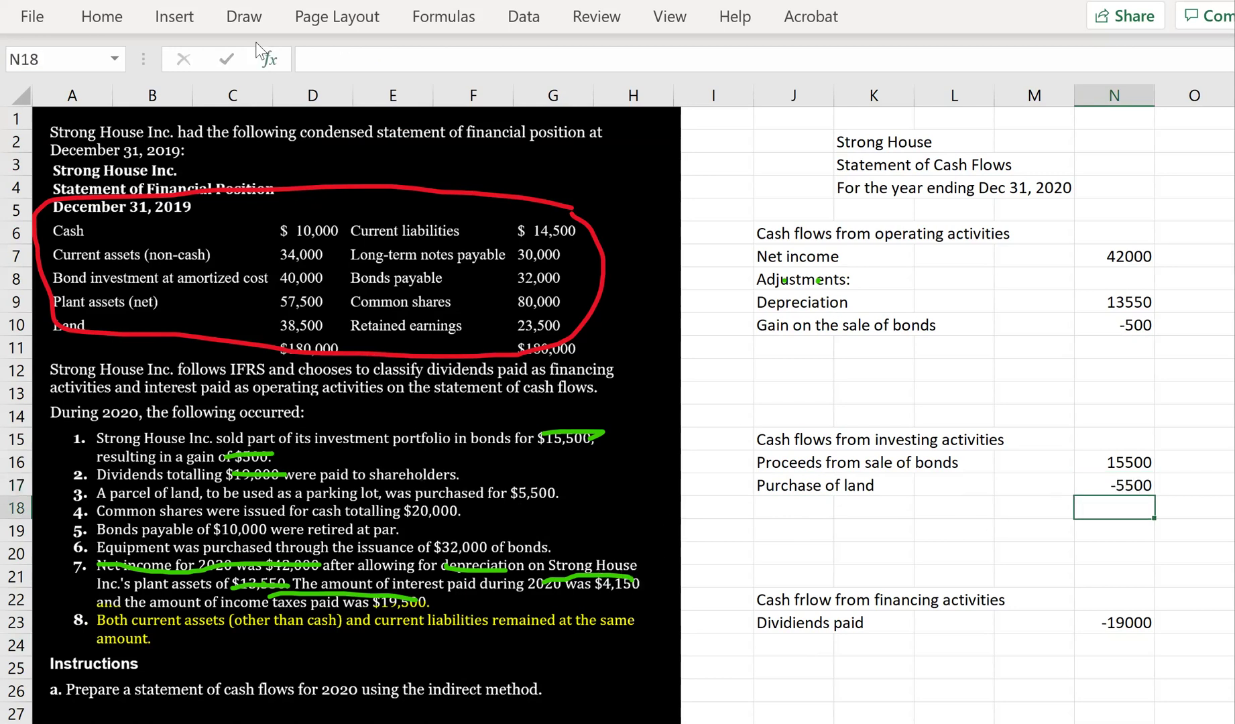
Step: Mark "$5,500" in item 3 of the problem text with the green pen, then return to the selection pointer
{"action": "left_click", "coordinate": [244, 17]}
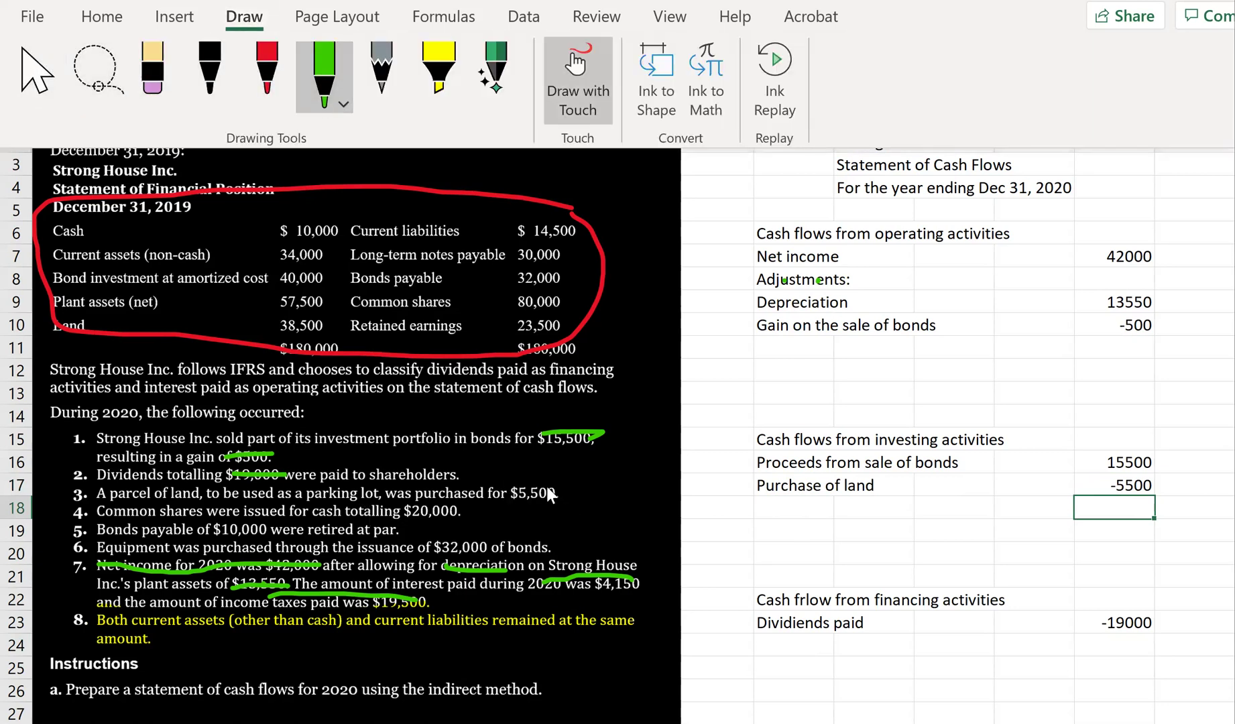
{"action": "left_click_drag", "start_coordinate": [504, 487], "coordinate": [565, 486]}
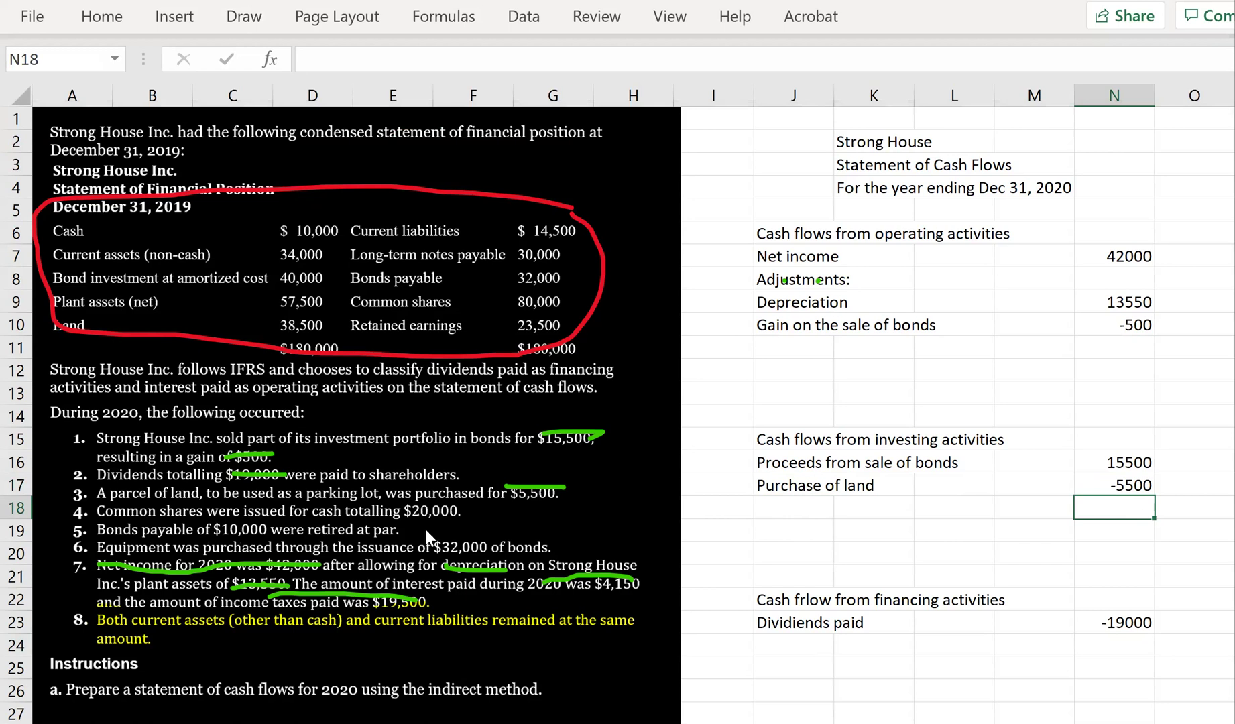
{"action": "left_click", "coordinate": [231, 19]}
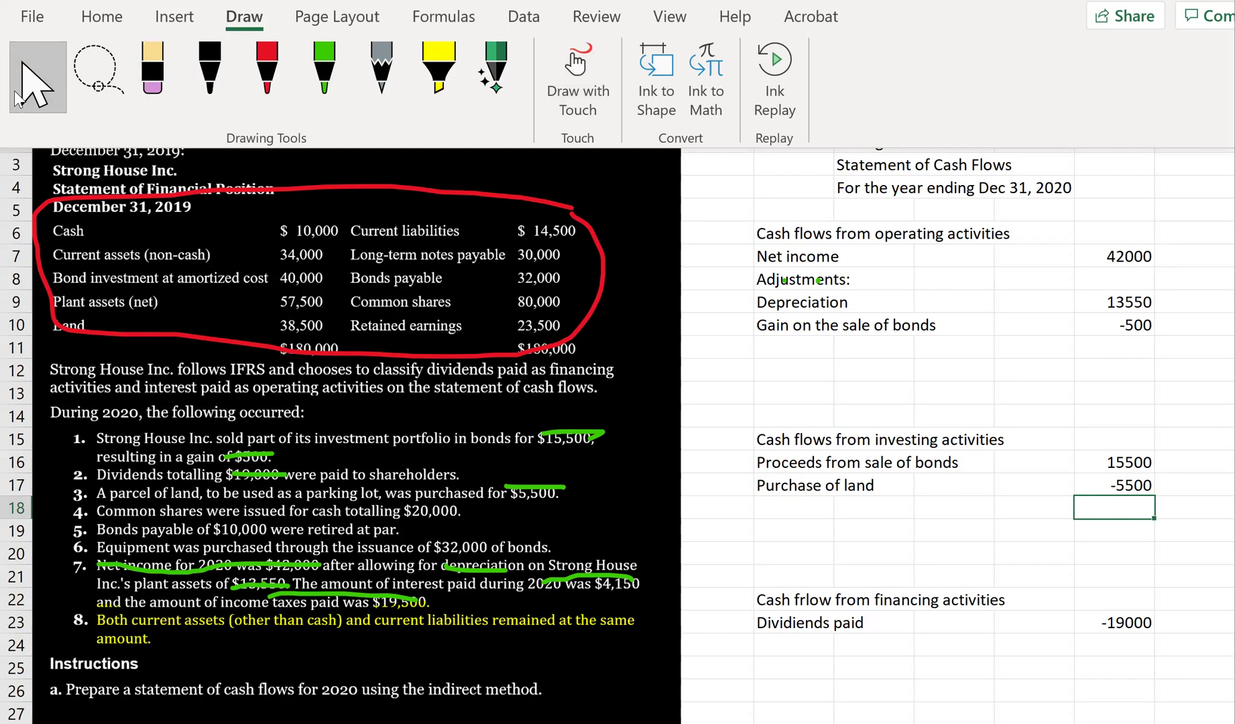
{"action": "left_click", "coordinate": [35, 79]}
Step: Enter the label "Proceeds from the issuance of common shares" in cell J24 under the dividends line
{"action": "left_click", "coordinate": [790, 642]}
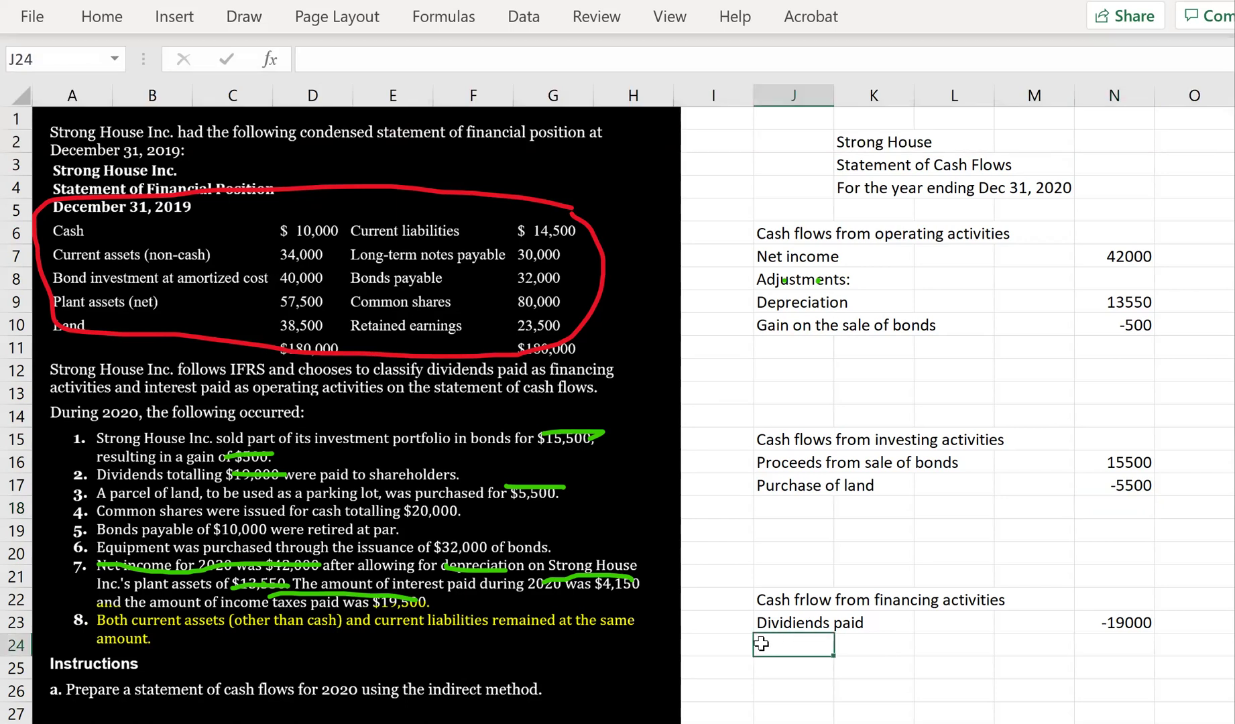
{"action": "type", "text": "Proceeds from th"}
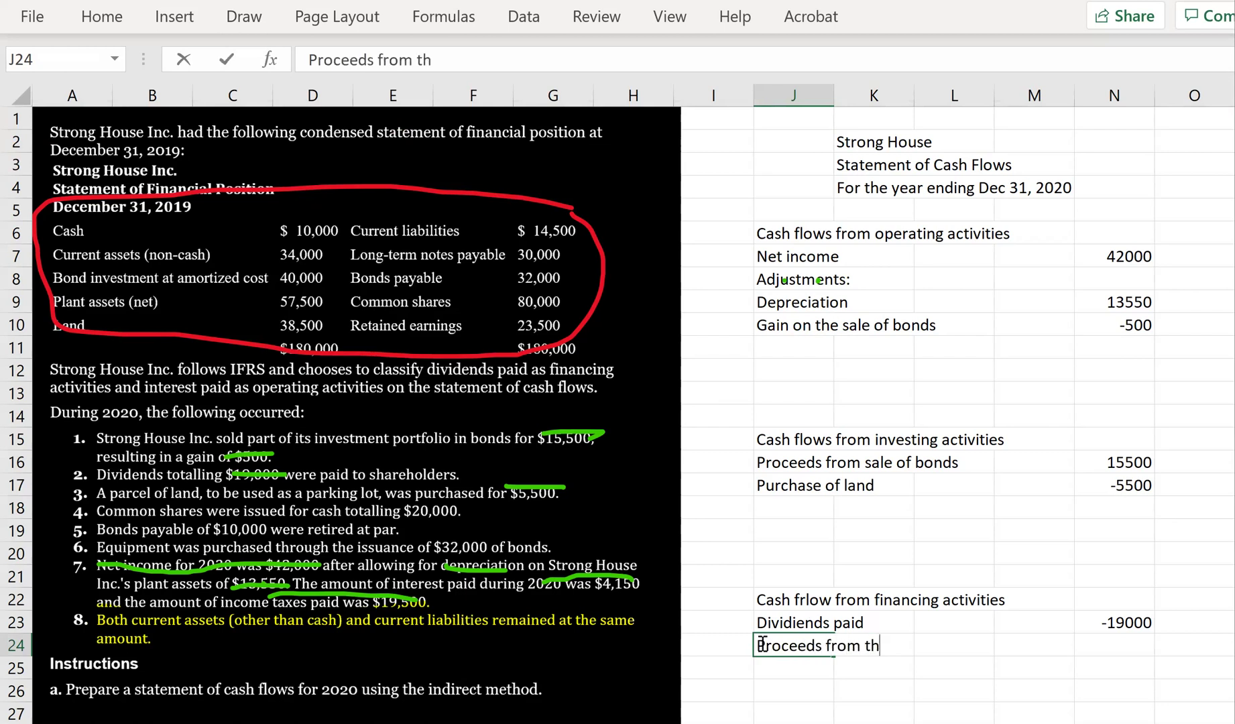
{"action": "type", "text": "e issuance of common shaes"}
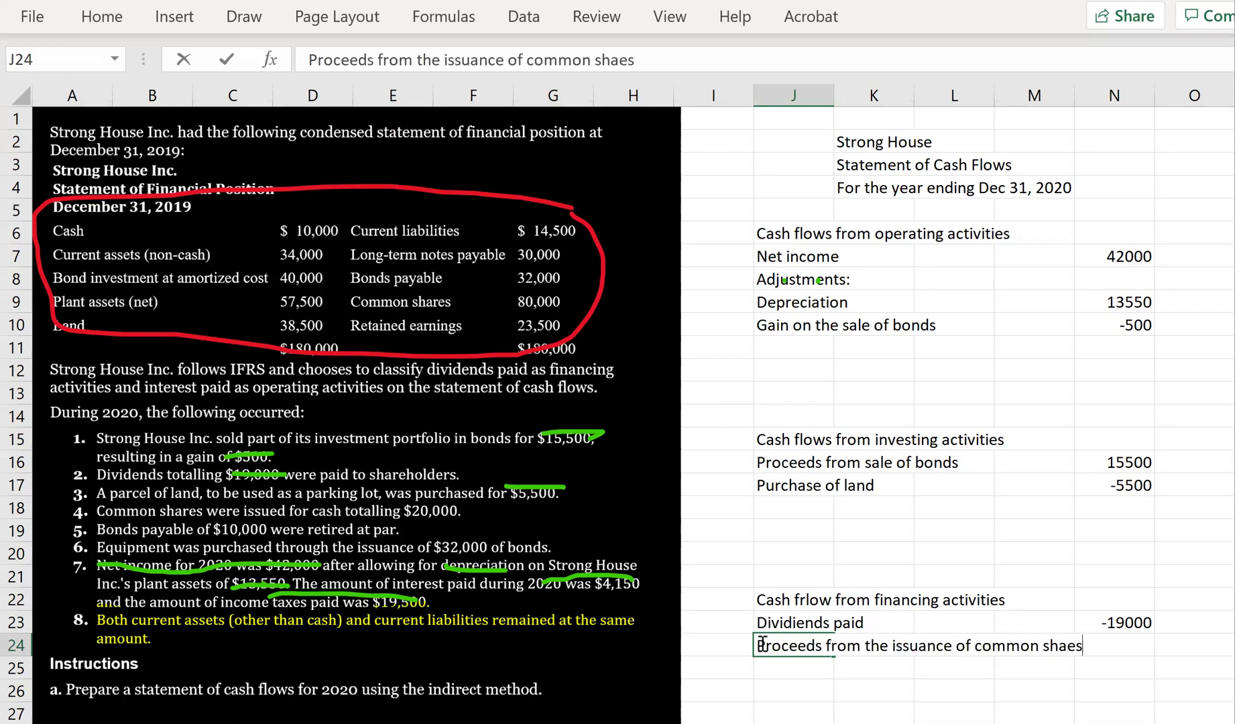
{"action": "key", "text": "BackSpace"}
{"action": "type", "text": "res"}
Step: Enter 20000 in cell N24 as the proceeds from issuing common shares
{"action": "key", "text": "Tab"}
{"action": "key", "text": "Tab"}
{"action": "key", "text": "Tab"}
{"action": "key", "text": "Tab"}
{"action": "key", "text": "Tab"}
{"action": "key", "text": "shift+Tab"}
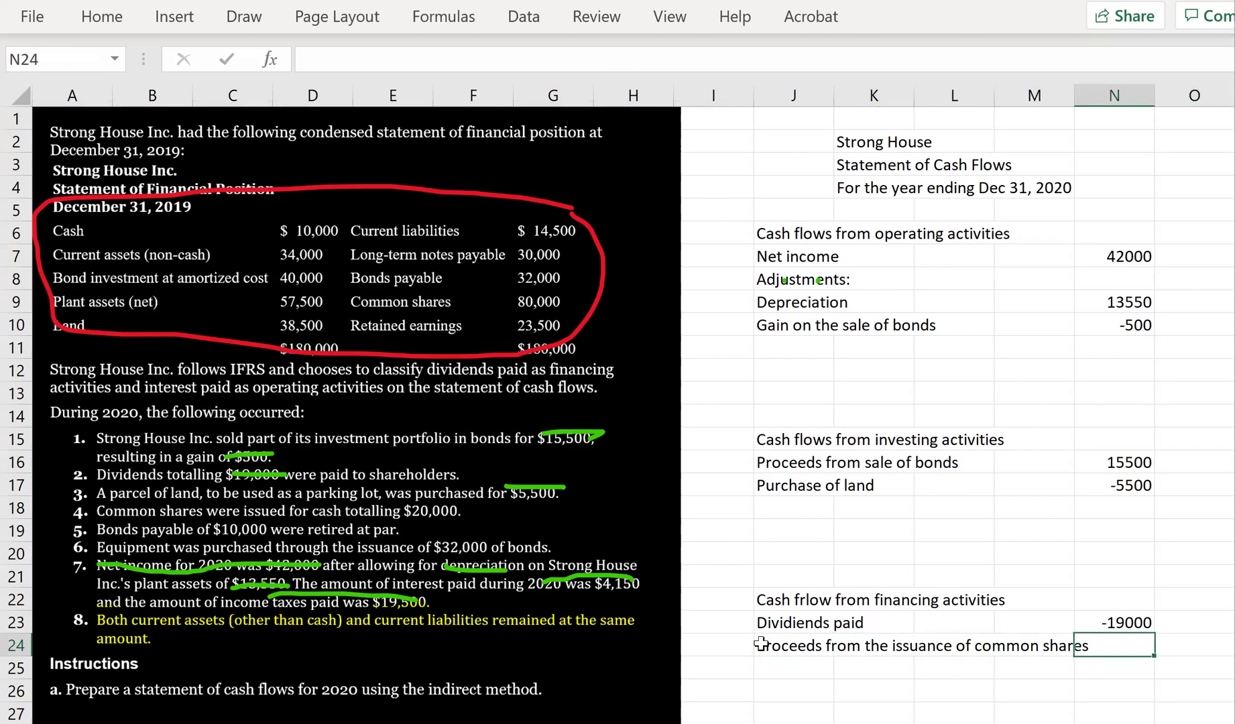
{"action": "type", "text": "2"}
{"action": "type", "text": "0000"}
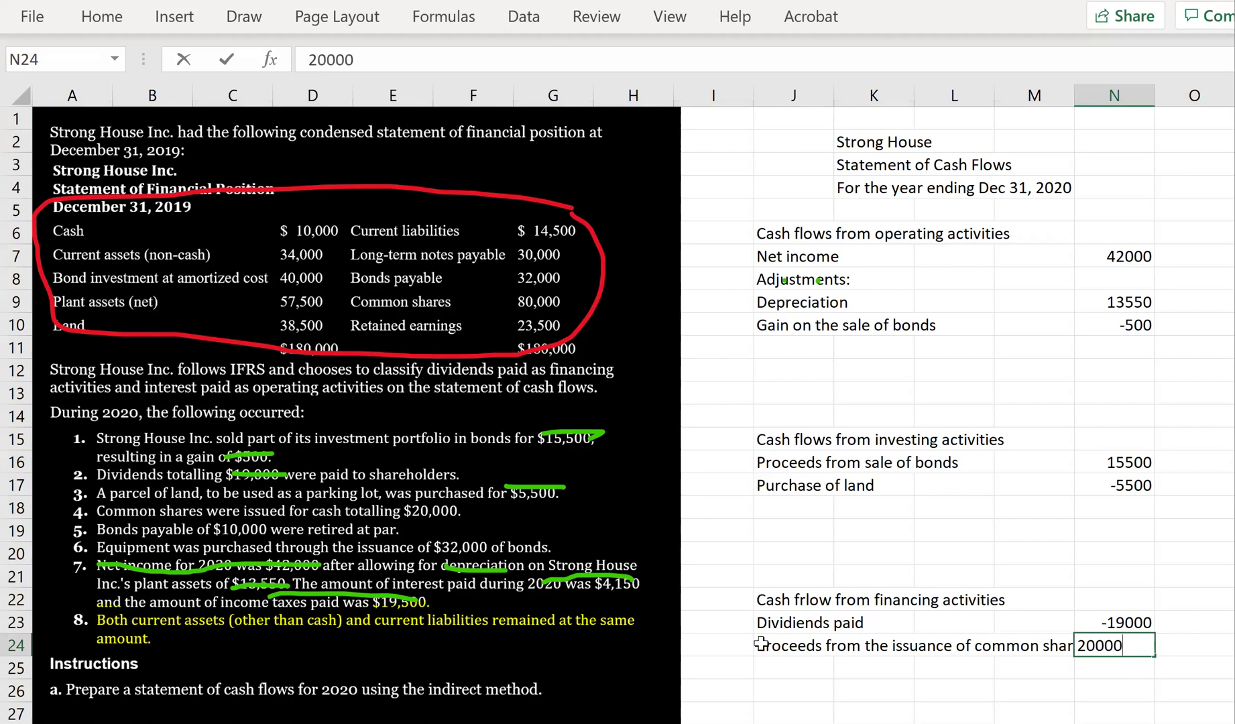
{"action": "key", "text": "Return"}
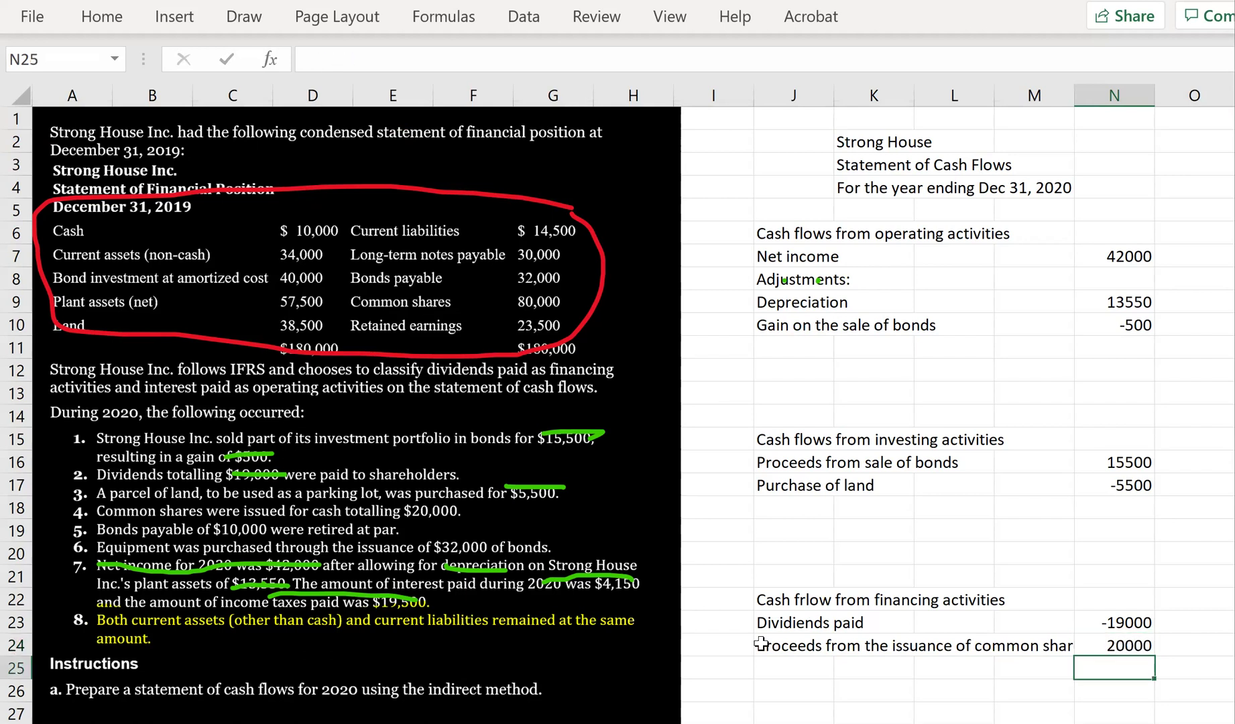
Step: Mark "$20,000" in item 4 of the problem text with the green pen and return to the selection pointer
{"action": "left_click", "coordinate": [243, 16]}
{"action": "left_click", "coordinate": [324, 74]}
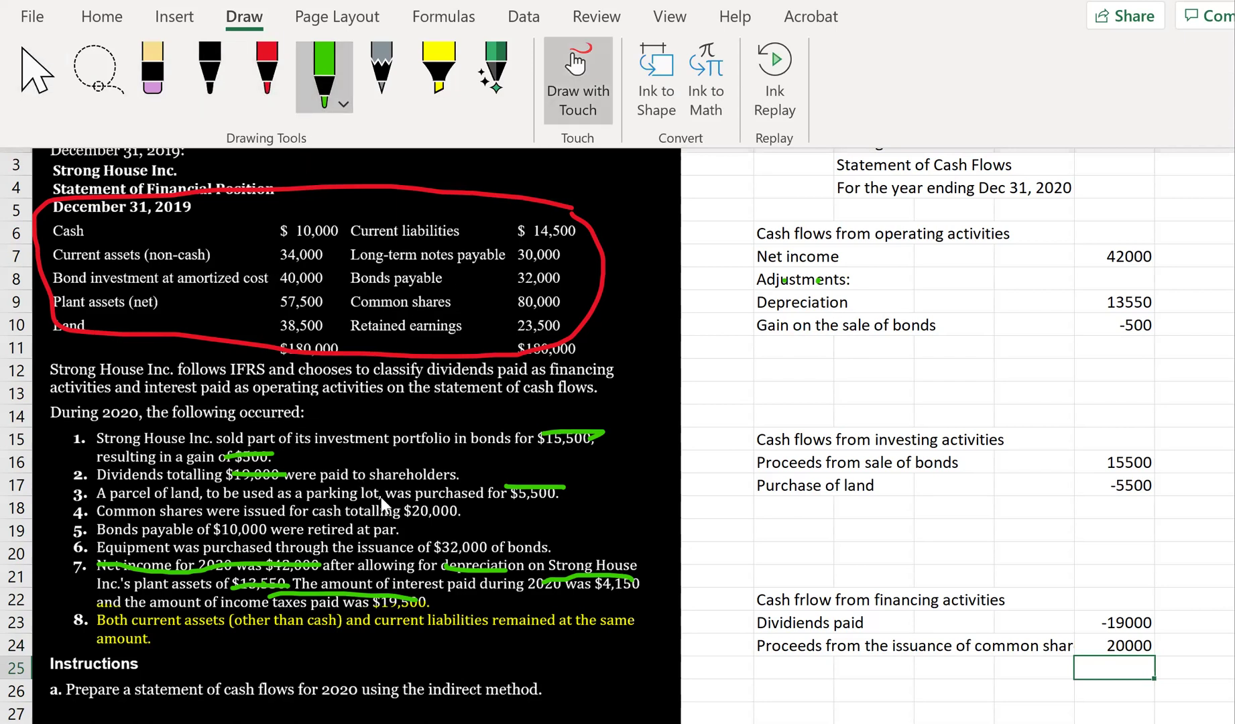
{"action": "left_click_drag", "start_coordinate": [449, 500], "coordinate": [392, 514]}
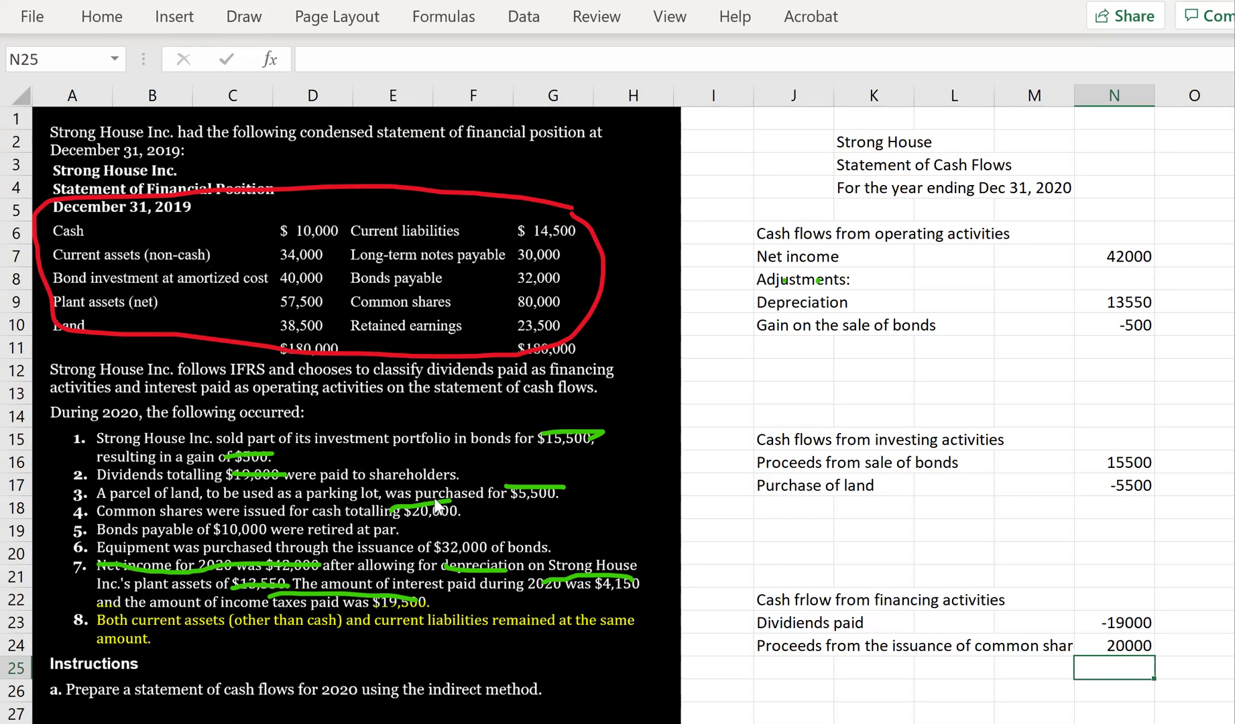
{"action": "left_click", "coordinate": [249, 25]}
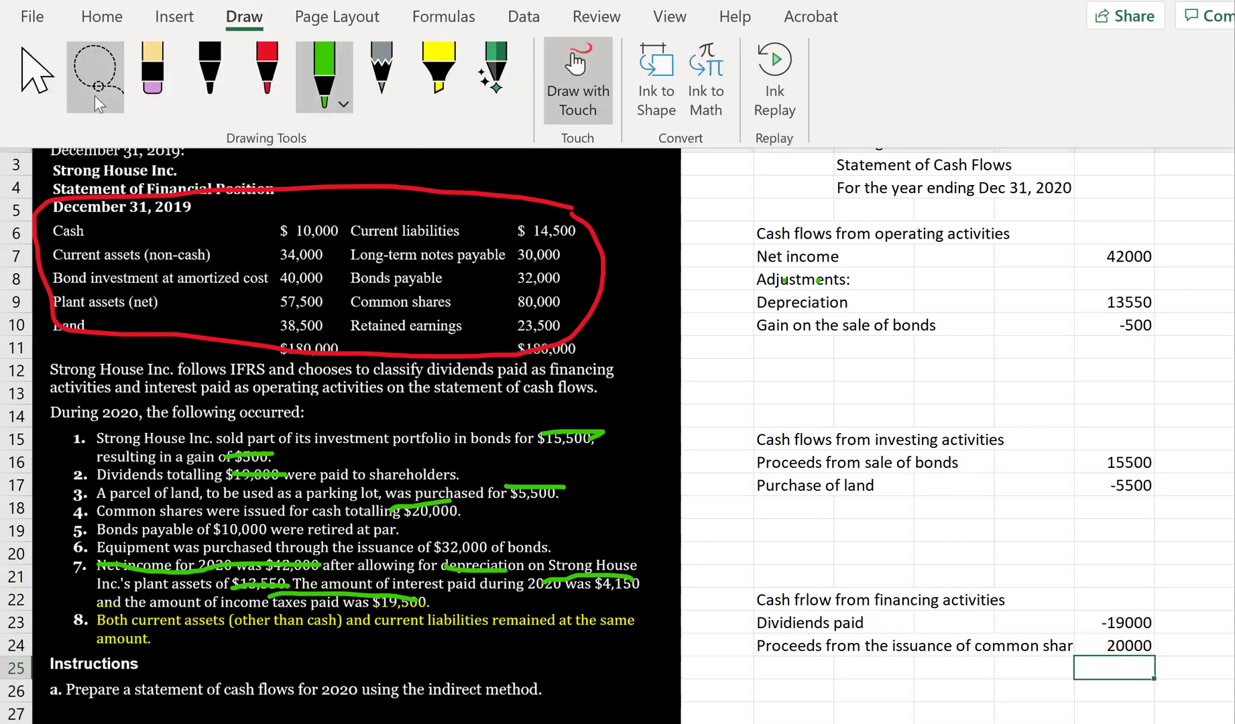
{"action": "left_click", "coordinate": [37, 106]}
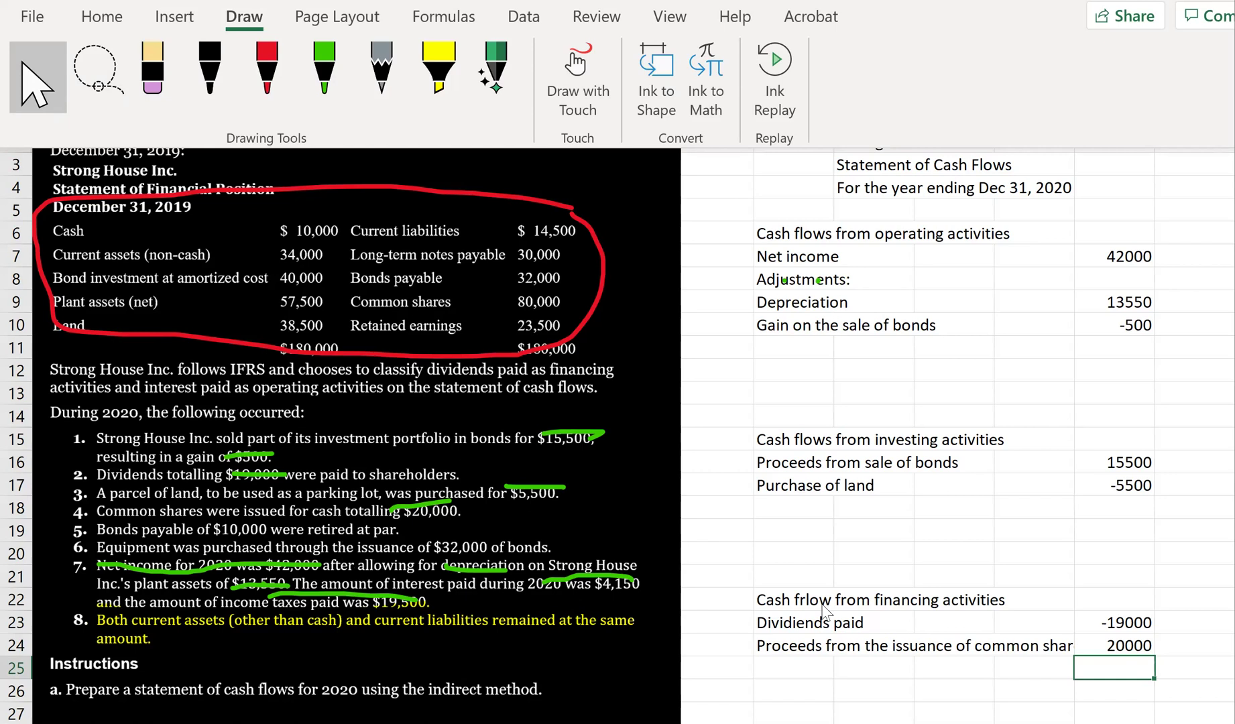
Step: Add the line "Payment to retire bonds" in cell J18 under the land purchase, with -10000 in cell N18
{"action": "left_click", "coordinate": [778, 494]}
{"action": "left_click", "coordinate": [784, 510]}
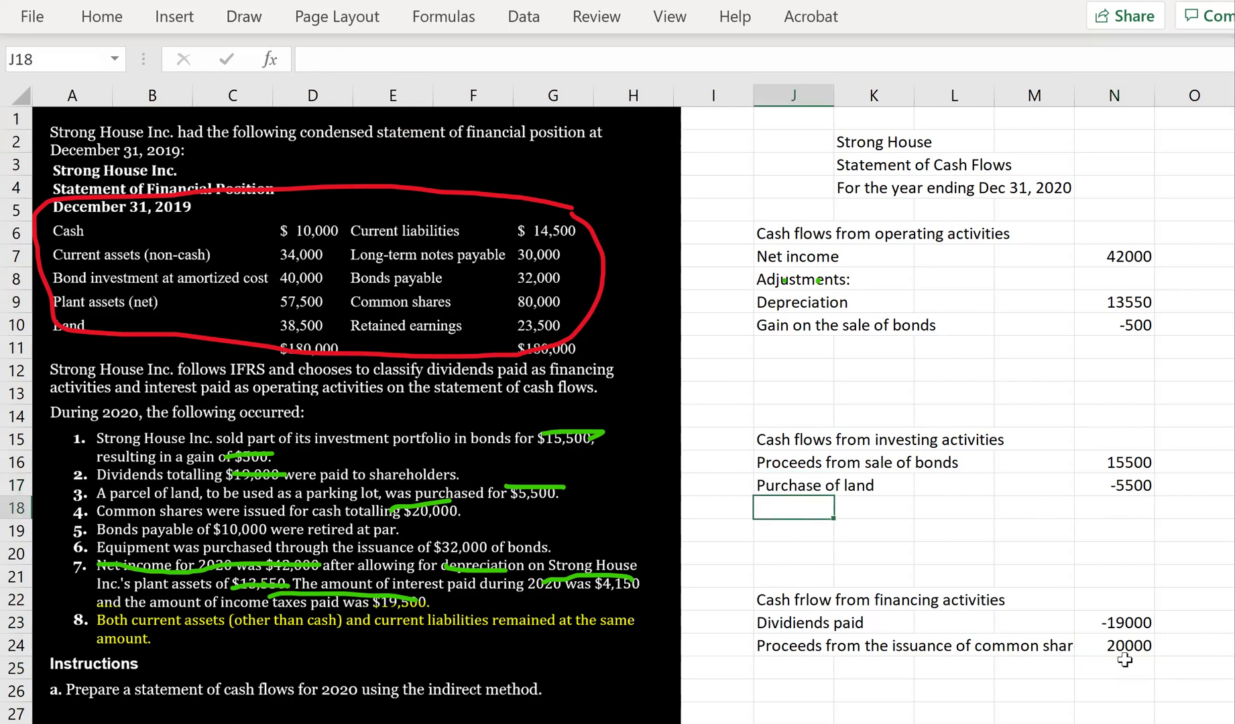
{"action": "type", "text": "Payment"}
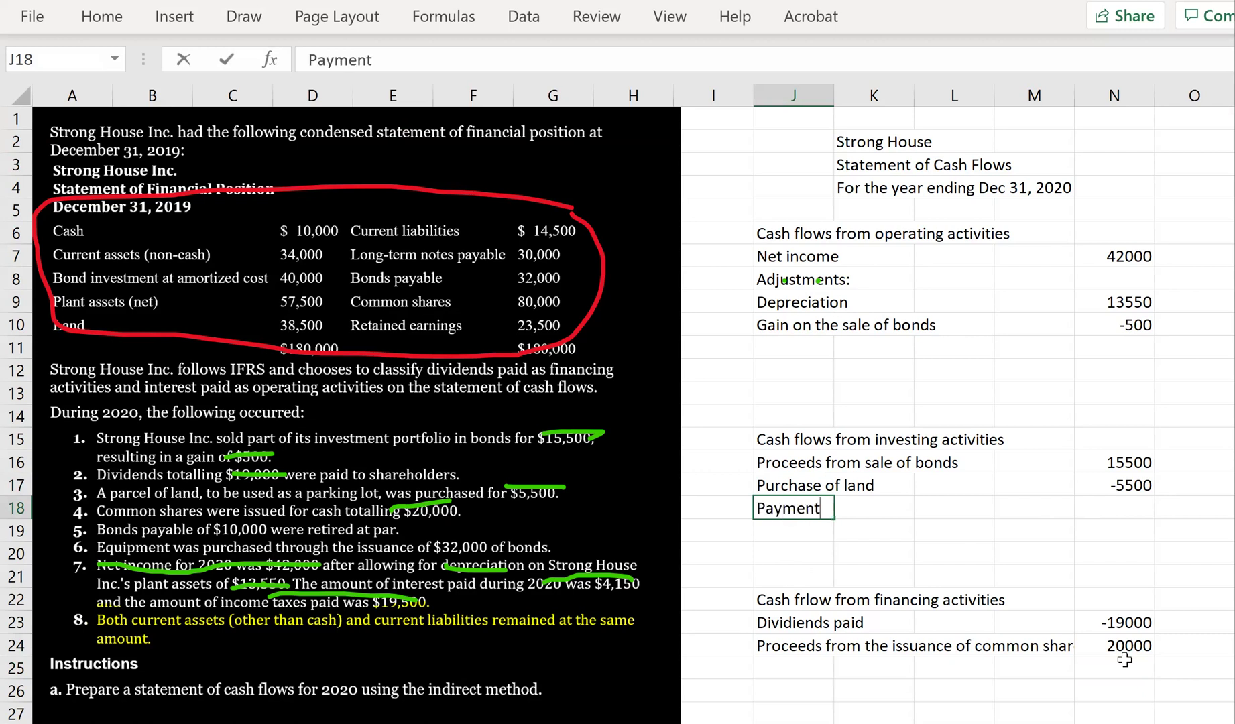
{"action": "type", "text": " to retire bonds"}
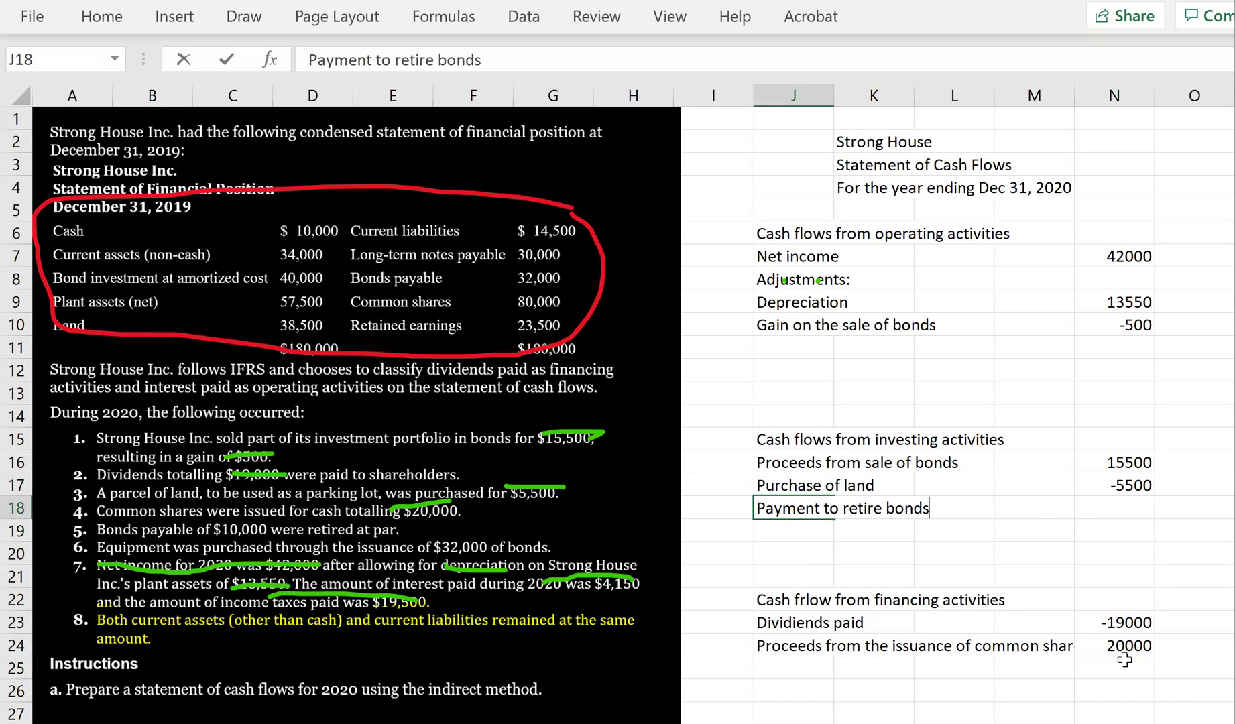
{"action": "key", "text": "Tab"}
{"action": "key", "text": "Tab"}
{"action": "key", "text": "Tab"}
{"action": "key", "text": "Tab"}
{"action": "type", "text": "-100"}
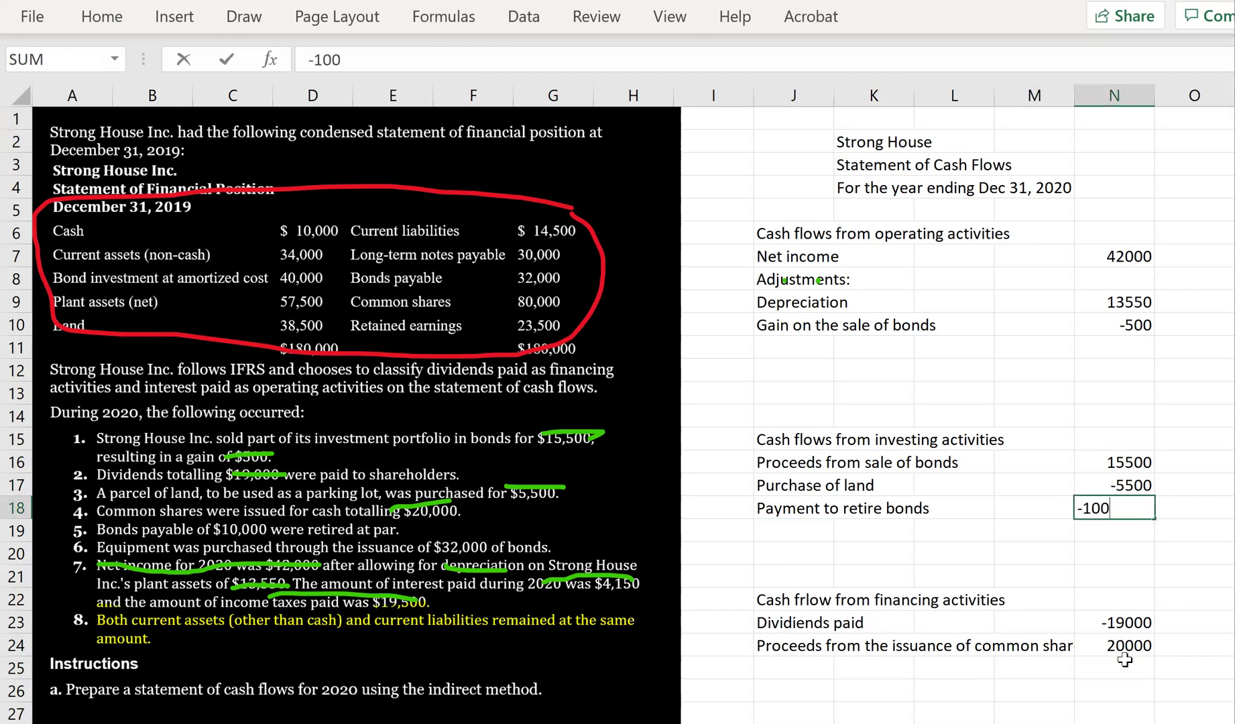
{"action": "type", "text": "00"}
{"action": "key", "text": "Return"}
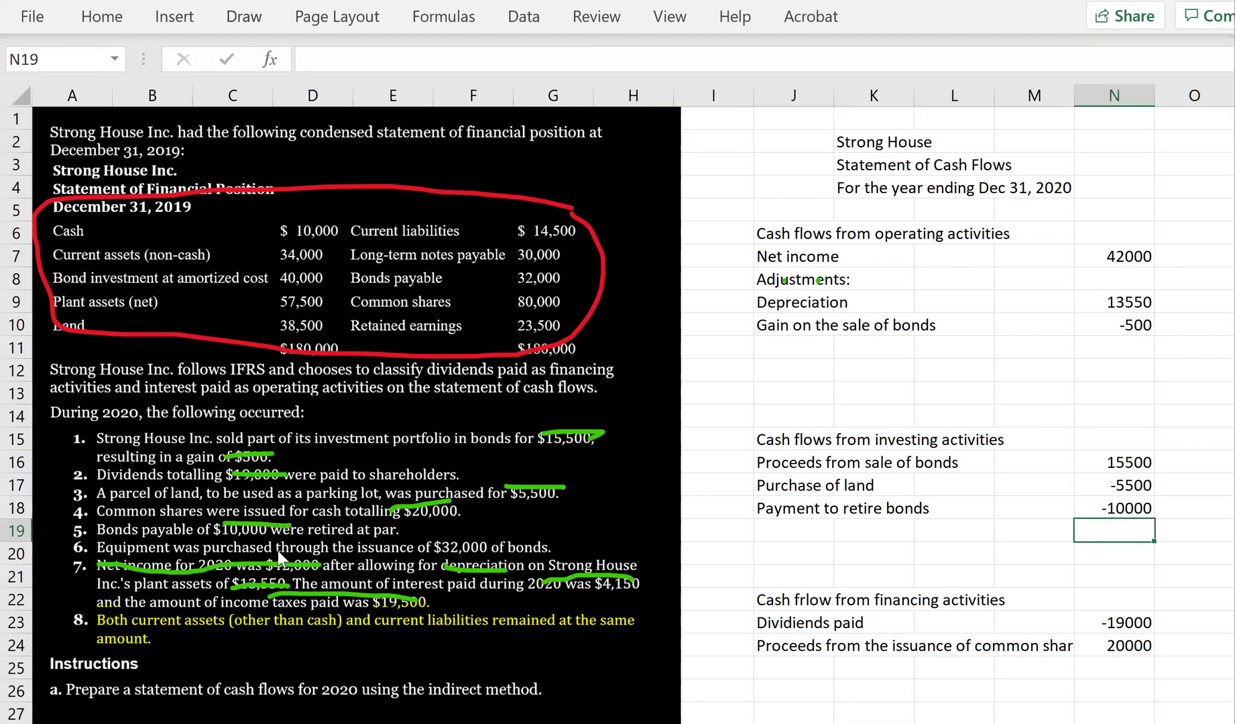
Step: Put the pen away and enter the heading "Non-cash intems" in cell J27 below the financing section
{"action": "left_click", "coordinate": [260, 15]}
{"action": "left_click", "coordinate": [40, 94]}
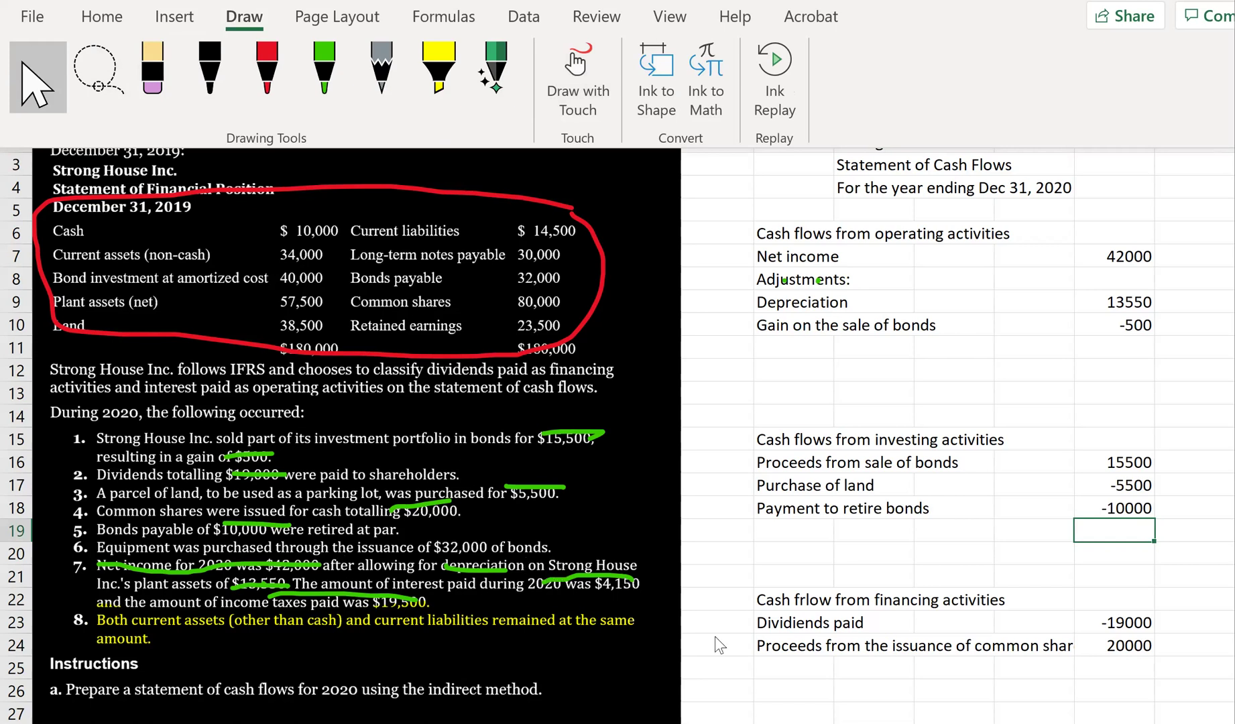
{"action": "scroll", "coordinate": [789, 670], "scroll_direction": "down", "scroll_amount": 1}
{"action": "left_click_drag", "start_coordinate": [784, 647], "coordinate": [787, 669]}
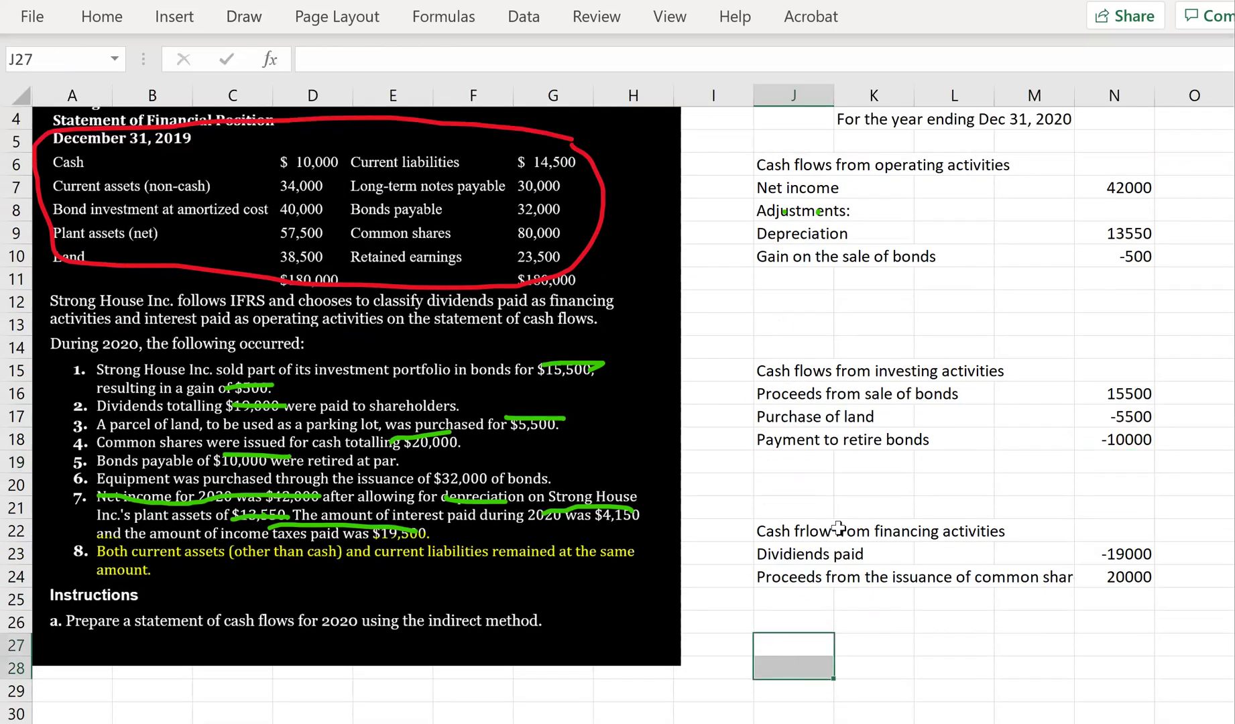
{"action": "key", "text": "shift+Up"}
{"action": "key", "text": "Up"}
{"action": "key", "text": "Down"}
{"action": "type", "text": "Non0cas"}
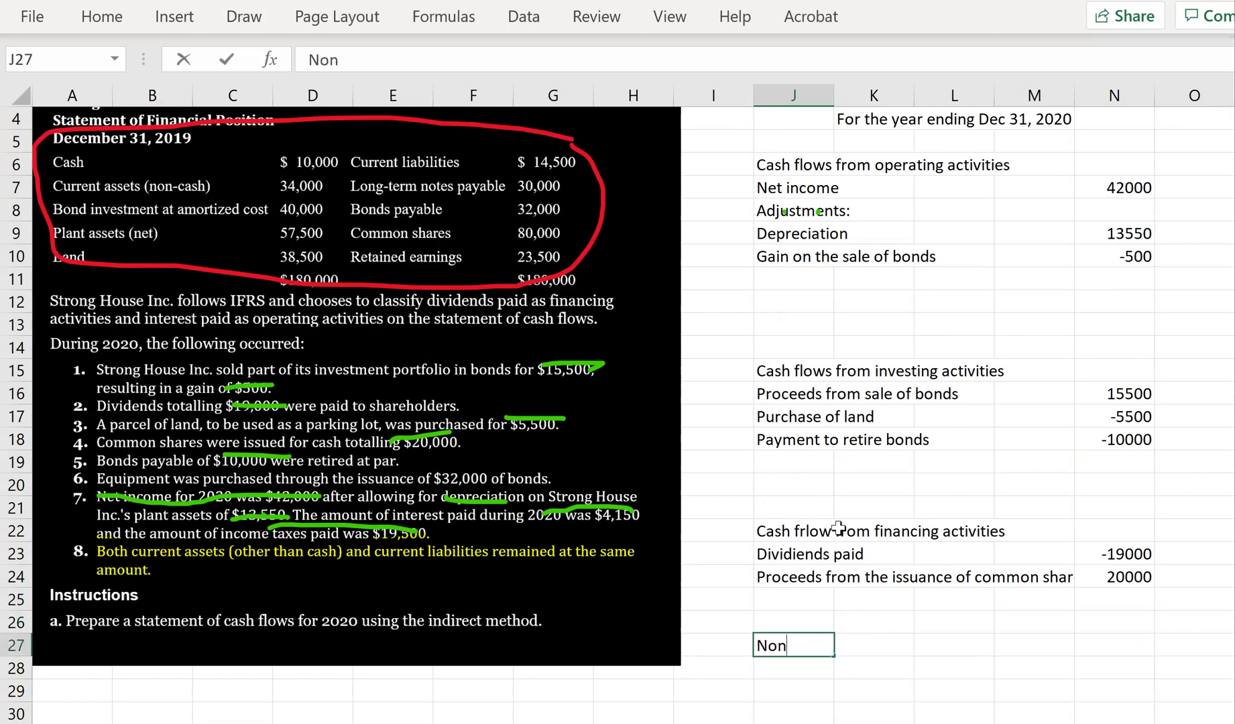
{"action": "key", "text": "BackSpace"}
{"action": "key", "text": "BackSpace"}
{"action": "key", "text": "BackSpace"}
{"action": "key", "text": "BackSpace"}
{"action": "type", "text": "-cash intems to"}
{"action": "key", "text": "BackSpace"}
{"action": "key", "text": "BackSpace"}
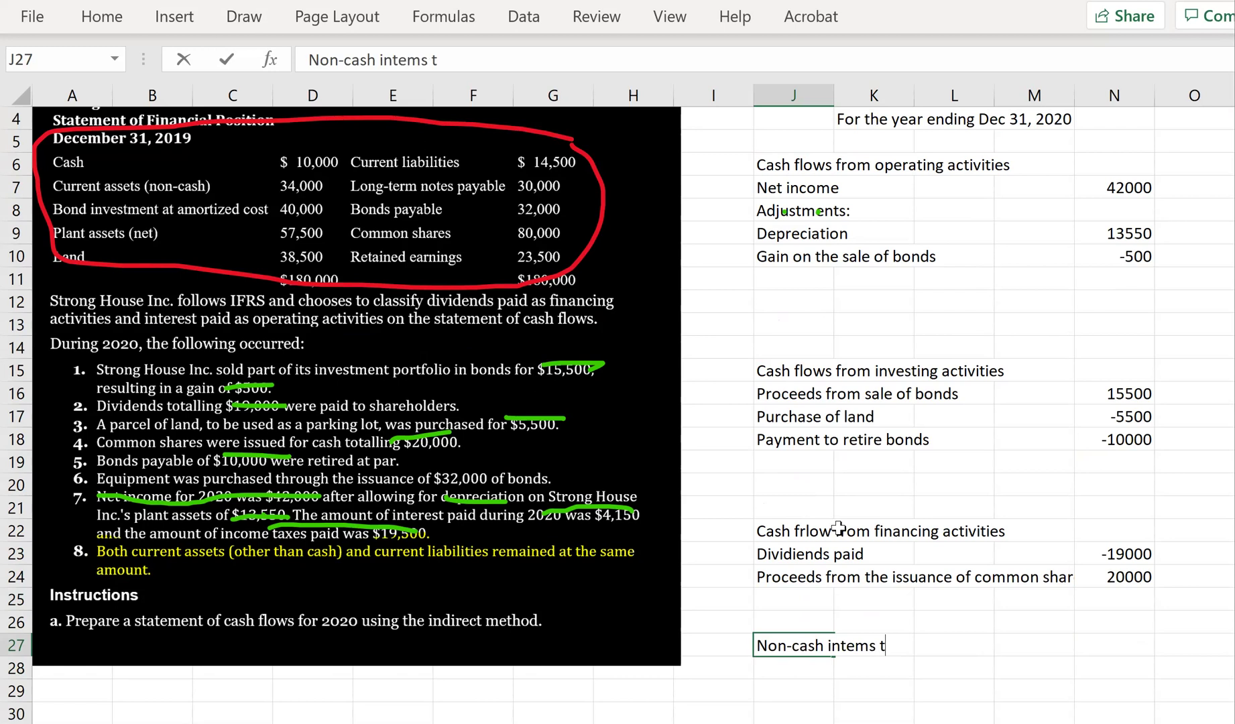
{"action": "key", "text": "Return"}
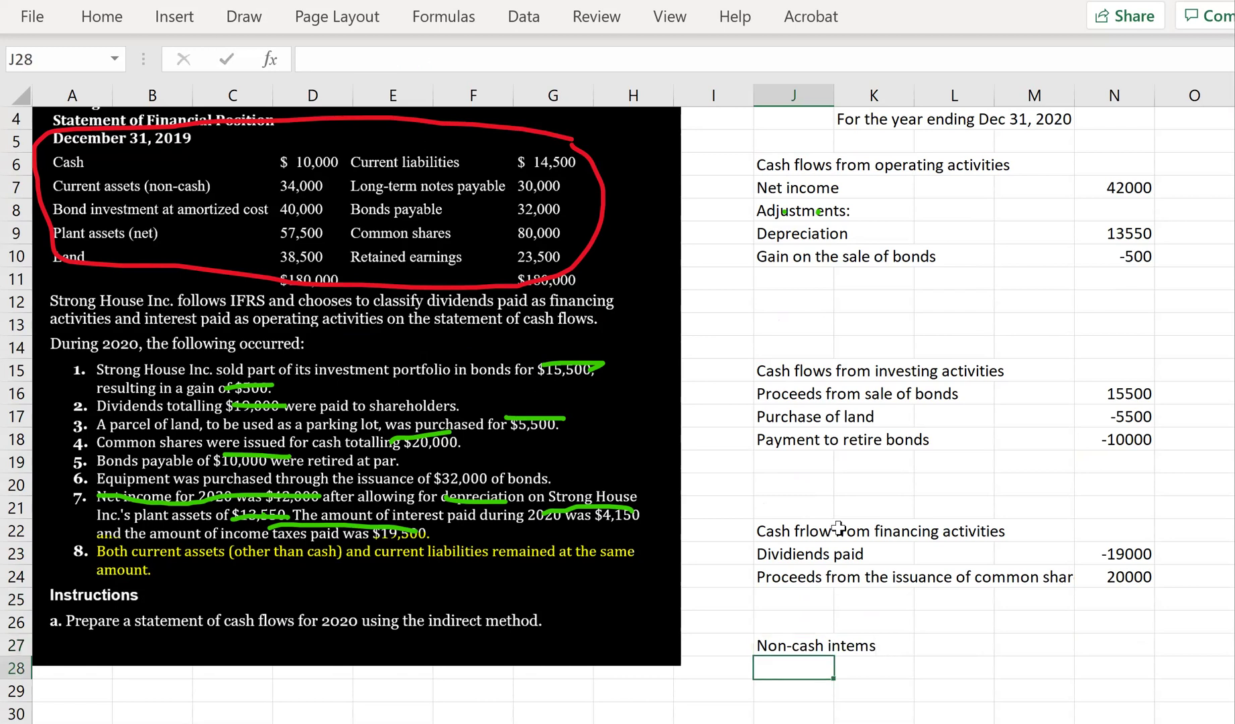
{"action": "type", "text": "Proceeds for"}
{"action": "key", "text": "BackSpace"}
{"action": "key", "text": "BackSpace"}
{"action": "key", "text": "BackSpace"}
{"action": "key", "text": "BackSpace"}
{"action": "key", "text": "BackSpace"}
{"action": "key", "text": "BackSpace"}
{"action": "key", "text": "BackSpace"}
{"action": "key", "text": "BackSpace"}
{"action": "key", "text": "BackSpace"}
{"action": "key", "text": "BackSpace"}
{"action": "key", "text": "BackSpace"}
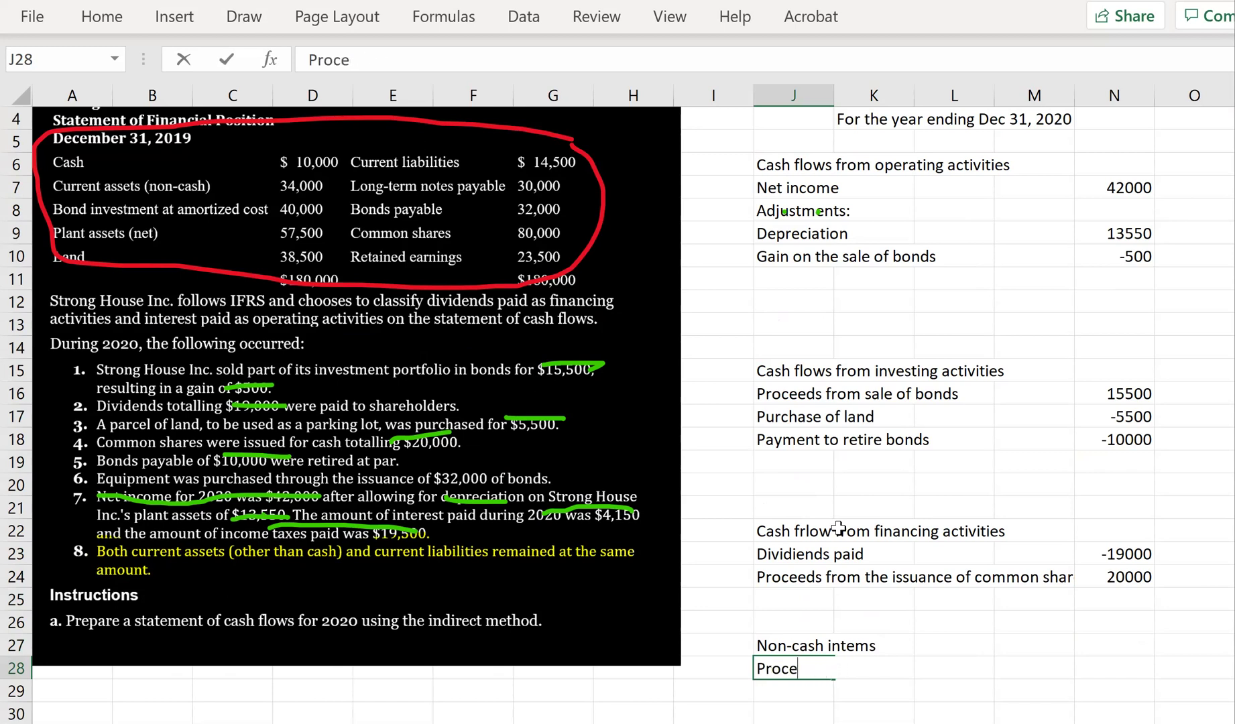
Step: Add the line "Issuance of equipment for bonds" in cell J28 under the non-cash heading, with 32000 in cell N28
{"action": "type", "text": "Issuanc"}
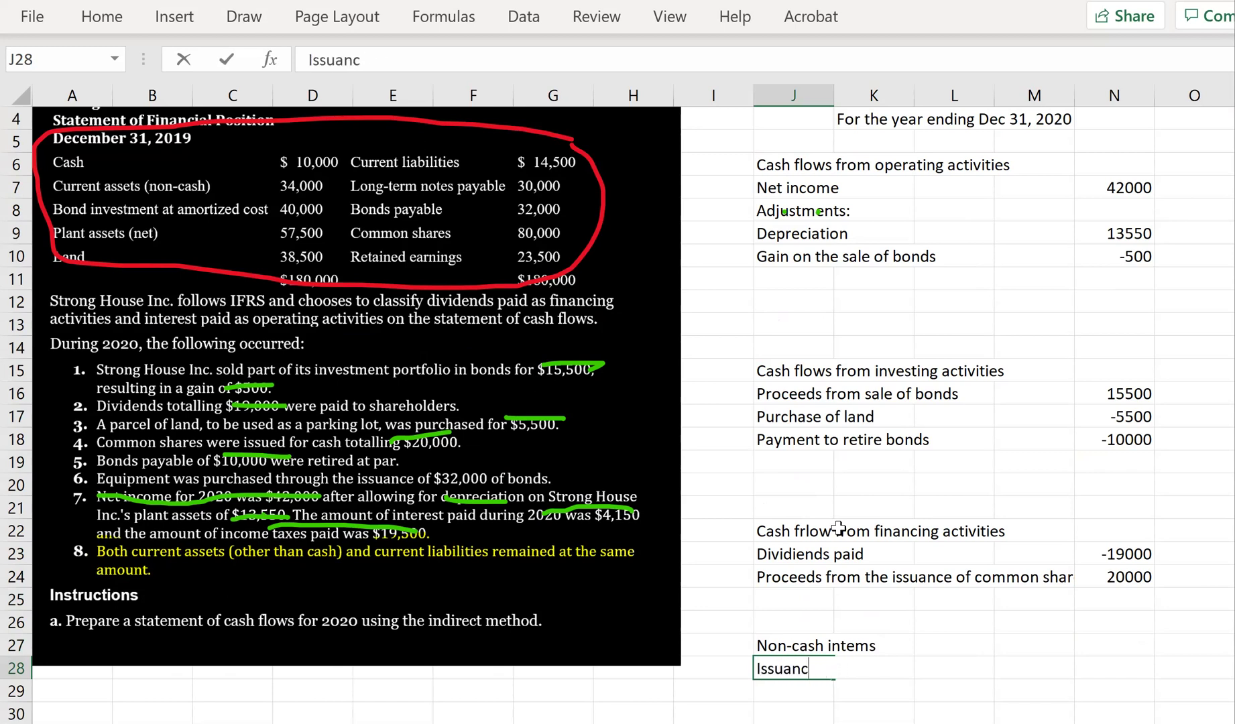
{"action": "type", "text": "e of equipment f"}
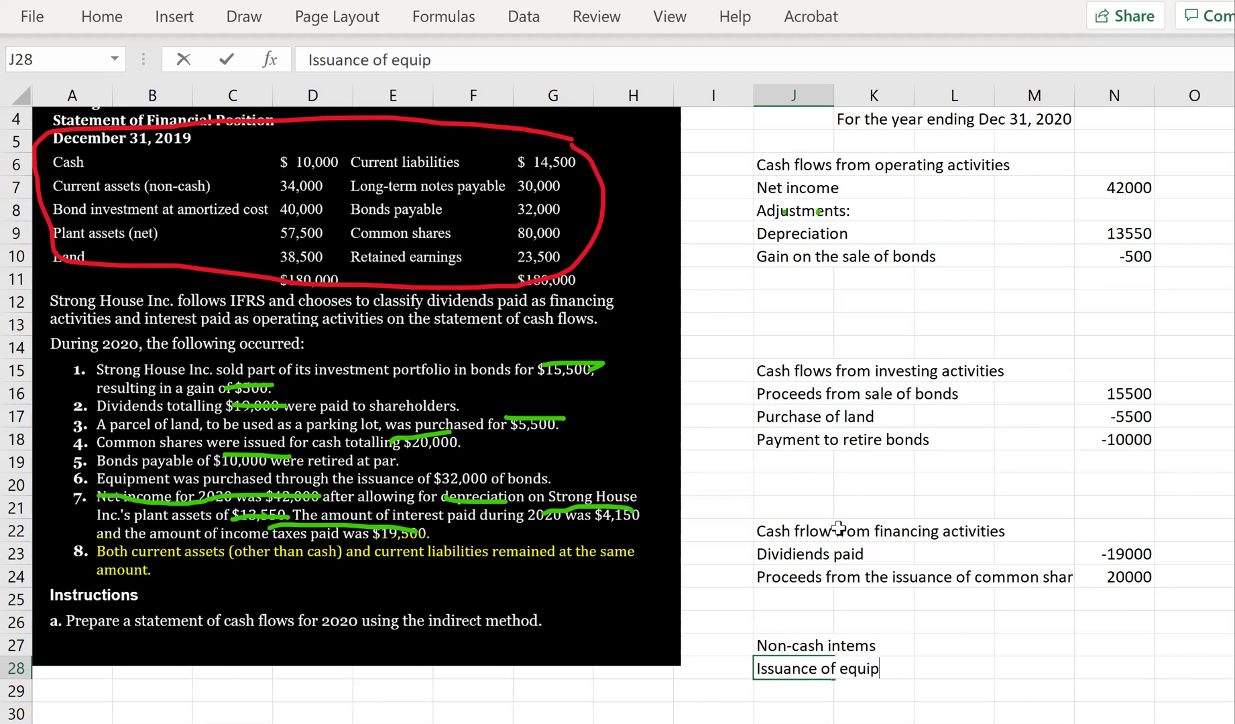
{"action": "key", "text": "BackSpace"}
{"action": "type", "text": "for bonds"}
{"action": "key", "text": "Tab"}
{"action": "key", "text": "Tab"}
{"action": "key", "text": "Tab"}
{"action": "key", "text": "Tab"}
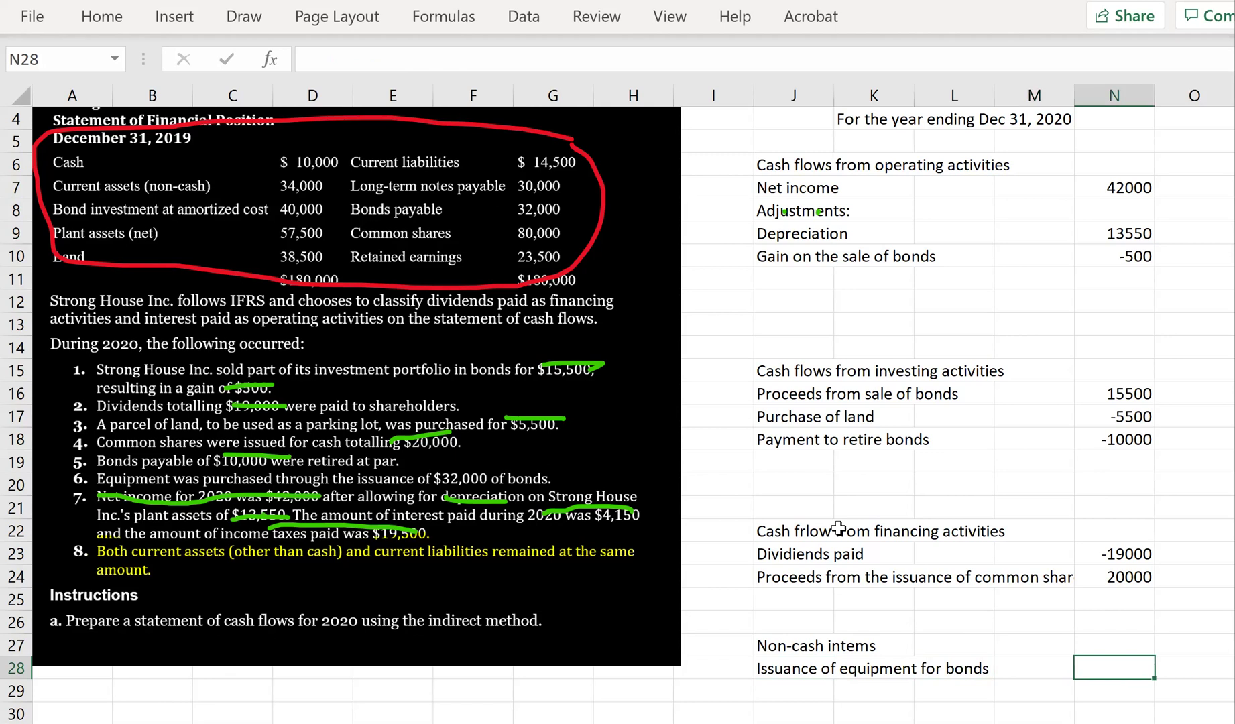
{"action": "type", "text": "32000"}
{"action": "key", "text": "Return"}
Step: Enter the heading "Cash paid during the year for:" in cell J30 and the line "Interest" in cell J31
{"action": "key", "text": "Left"}
{"action": "key", "text": "Left"}
{"action": "key", "text": "Left"}
{"action": "key", "text": "Left"}
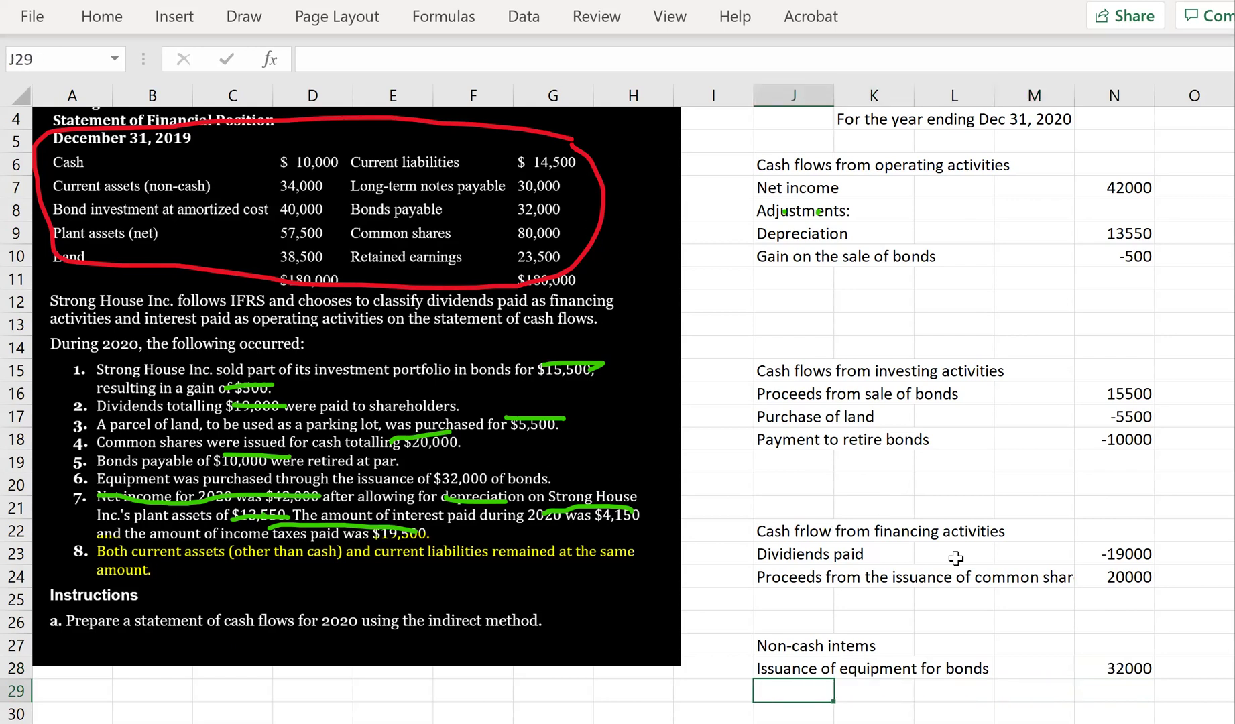
{"action": "key", "text": "Down"}
{"action": "type", "text": "Cash paid for"}
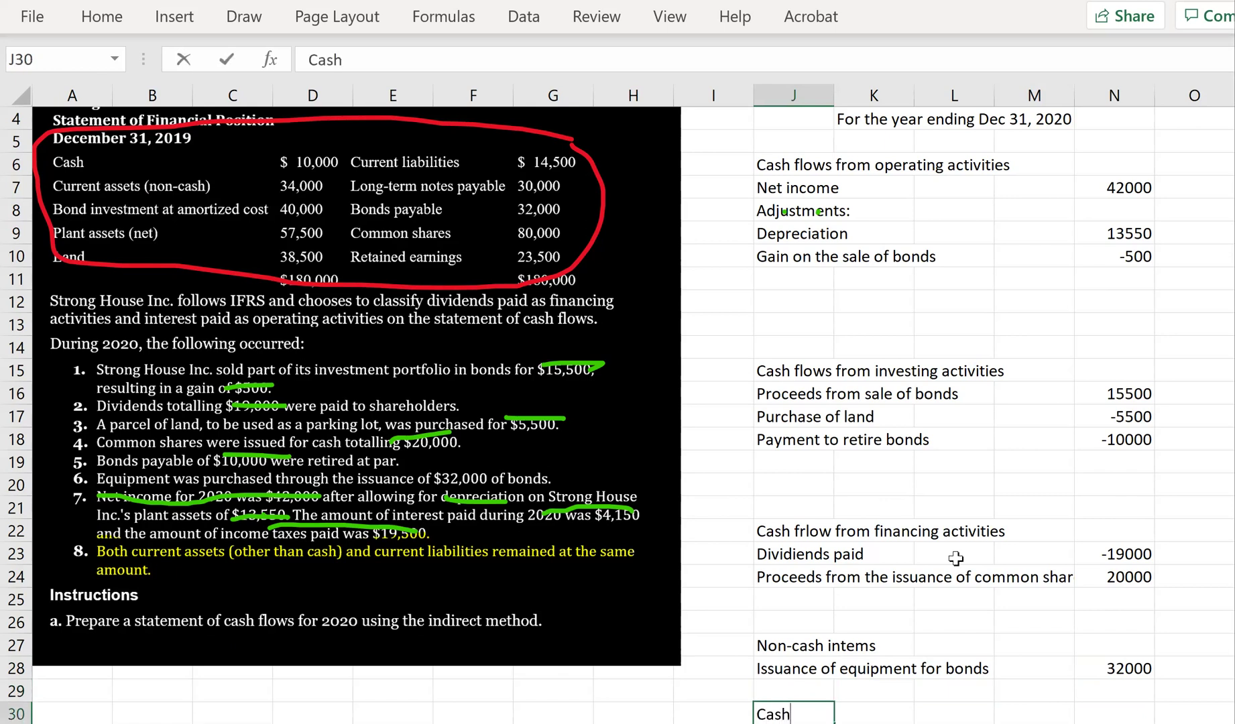
{"action": "key", "text": "BackSpace"}
{"action": "key", "text": "BackSpace"}
{"action": "key", "text": "BackSpace"}
{"action": "type", "text": "during the year for:"}
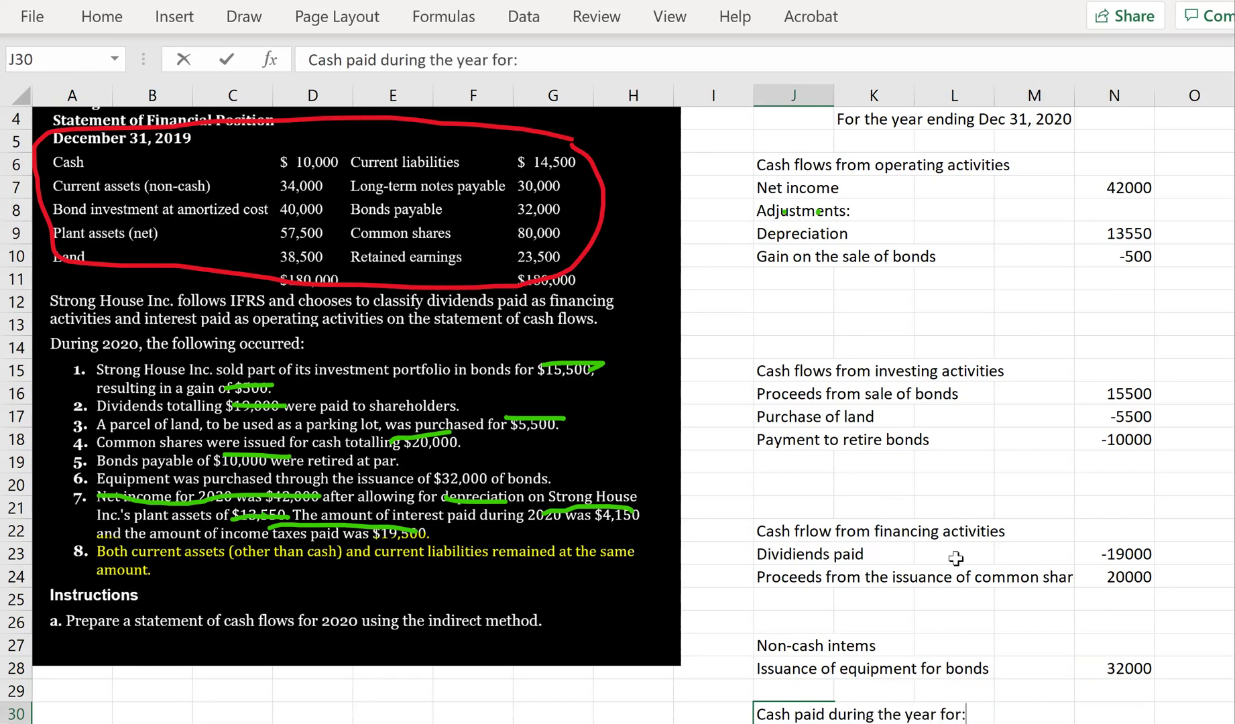
{"action": "key", "text": "Return"}
{"action": "type", "text": "Interest"}
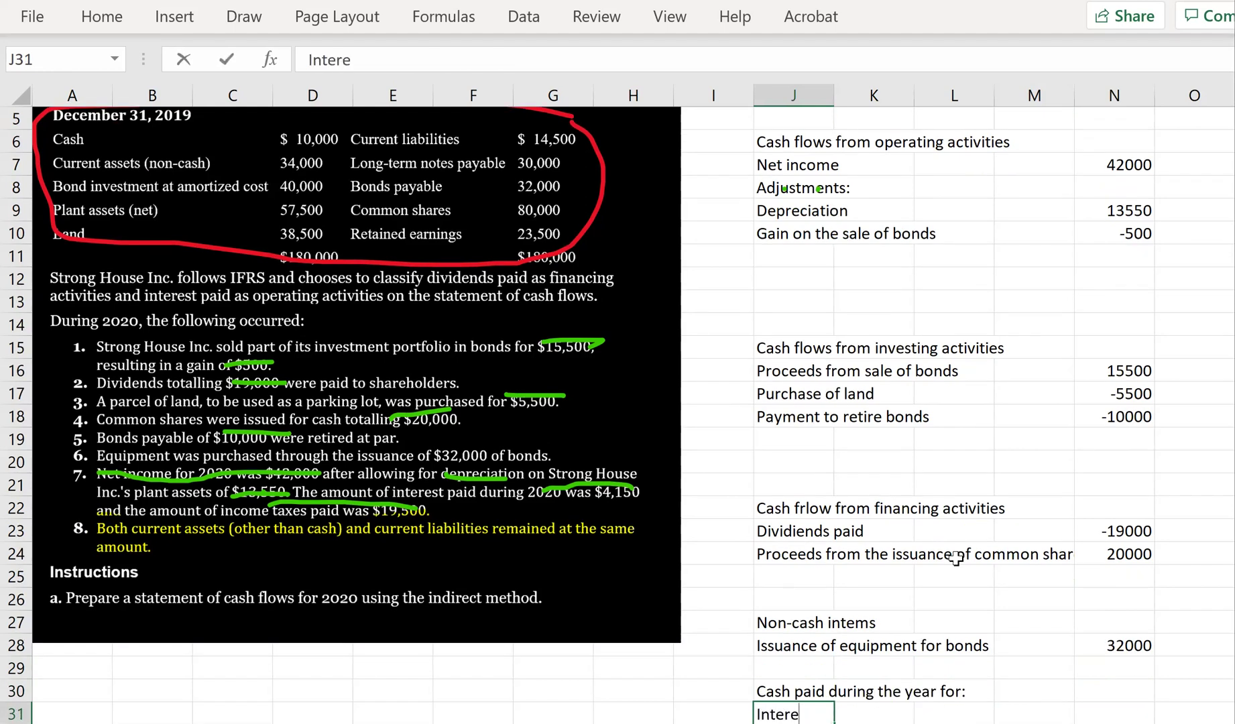
{"action": "key", "text": "Tab"}
Step: Relocate the equipment-for-bonds amount by clearing cell N28 and entering 32000 in cell M28
{"action": "key", "text": "Tab"}
{"action": "key", "text": "Tab"}
{"action": "key", "text": "Tab"}
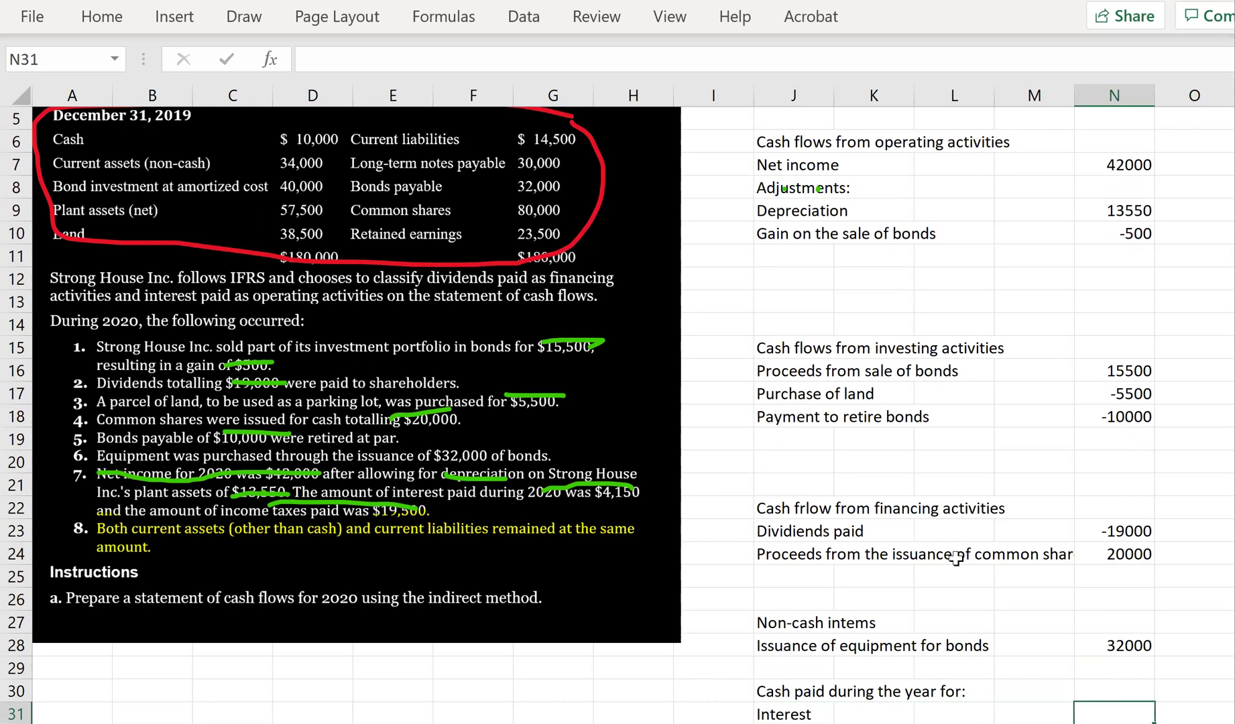
{"action": "key", "text": "Up"}
{"action": "key", "text": "Up"}
{"action": "key", "text": "Up"}
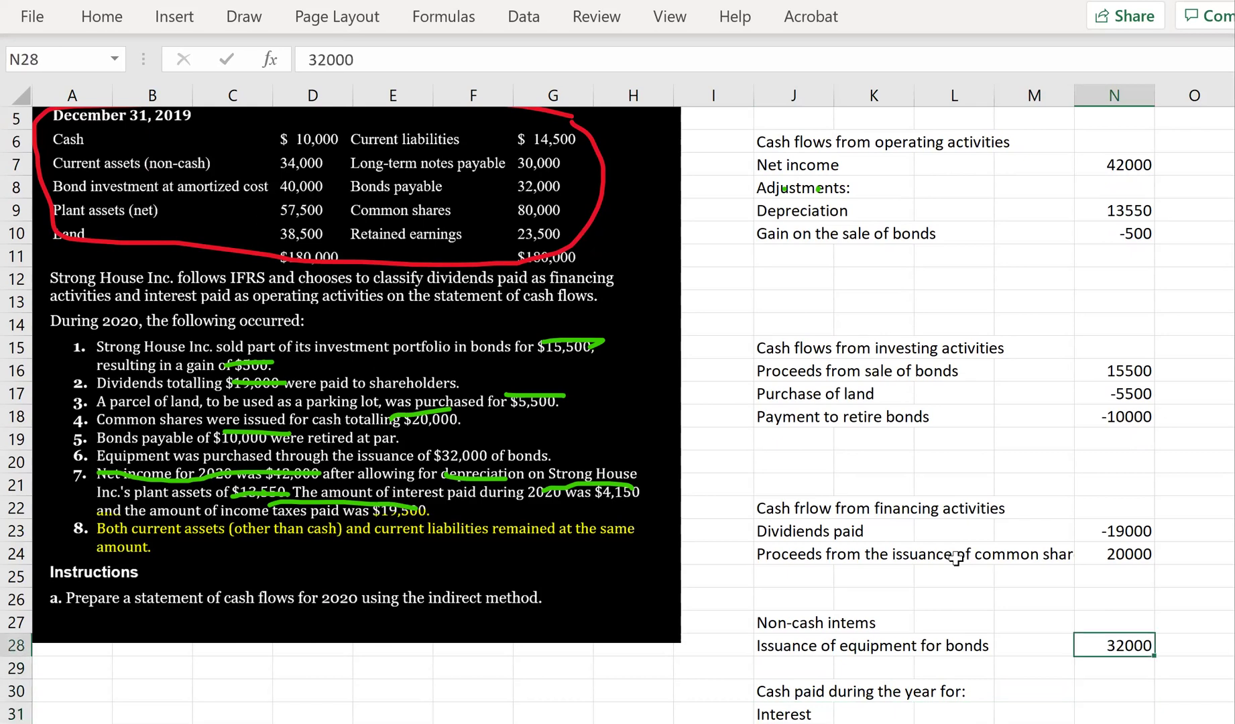
{"action": "key", "text": "BackSpace"}
{"action": "key", "text": "Left"}
{"action": "type", "text": "32000"}
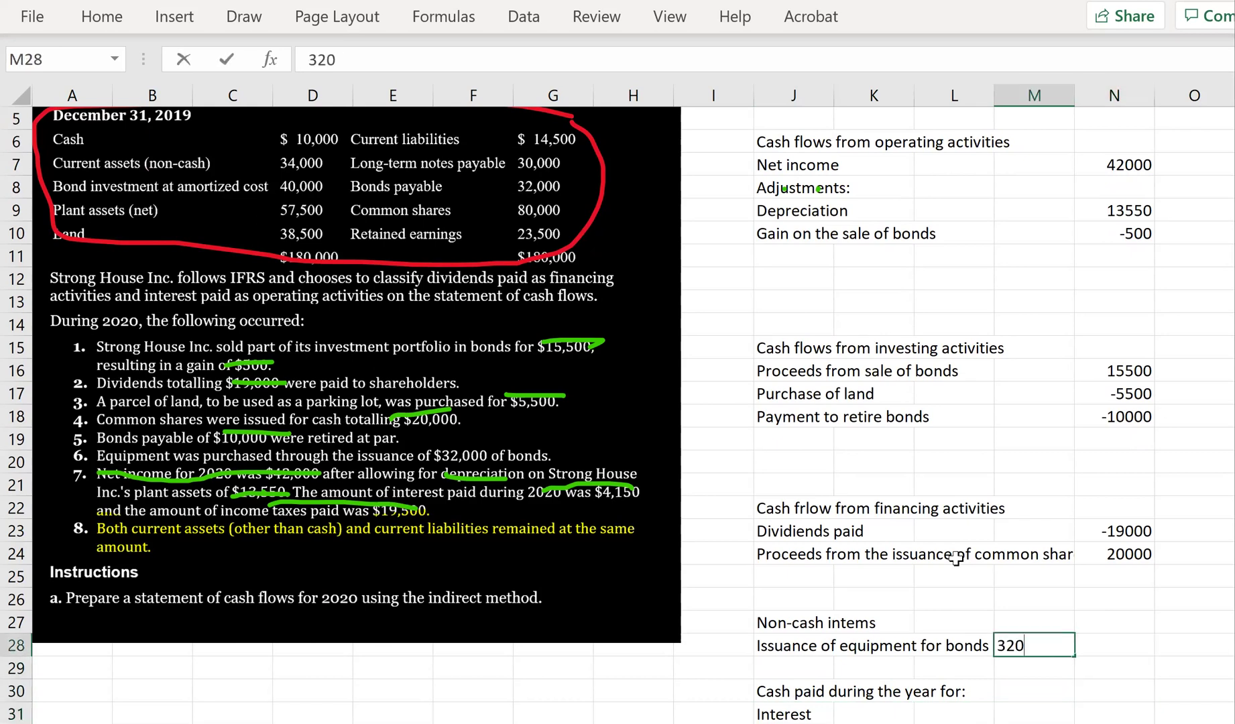
{"action": "key", "text": "Return"}
Step: Enter 4150 in cell M31 as the interest paid
{"action": "key", "text": "Down"}
{"action": "key", "text": "Down"}
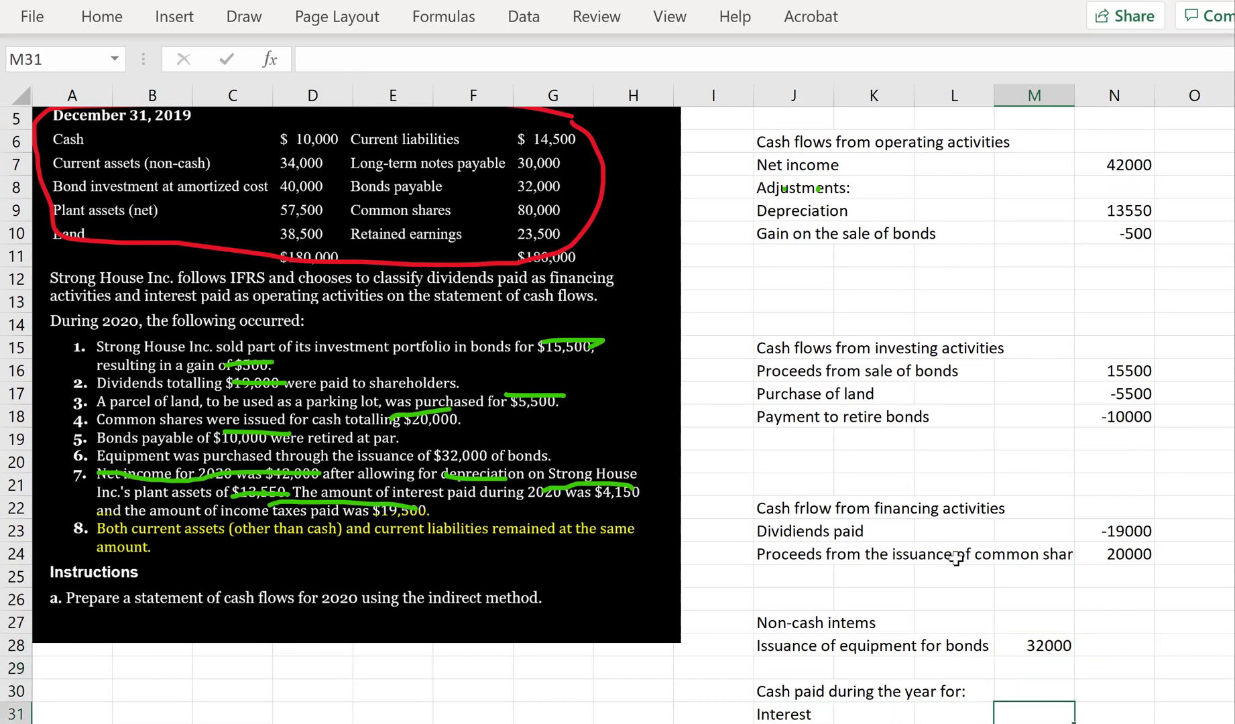
{"action": "type", "text": "4150"}
{"action": "key", "text": "Return"}
Step: Add the line "Income taxes" in cell J32, with 19500 in cell M32
{"action": "key", "text": "Left"}
{"action": "key", "text": "Left"}
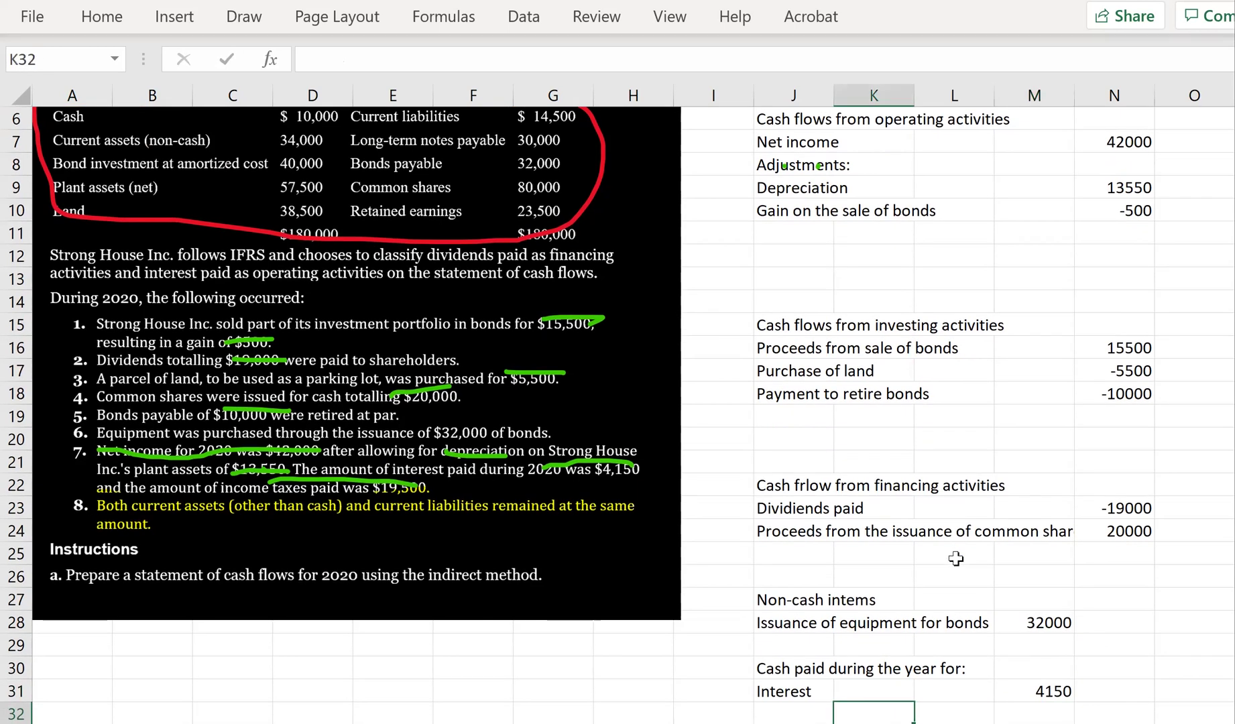
{"action": "key", "text": "Left"}
{"action": "type", "text": "Income"}
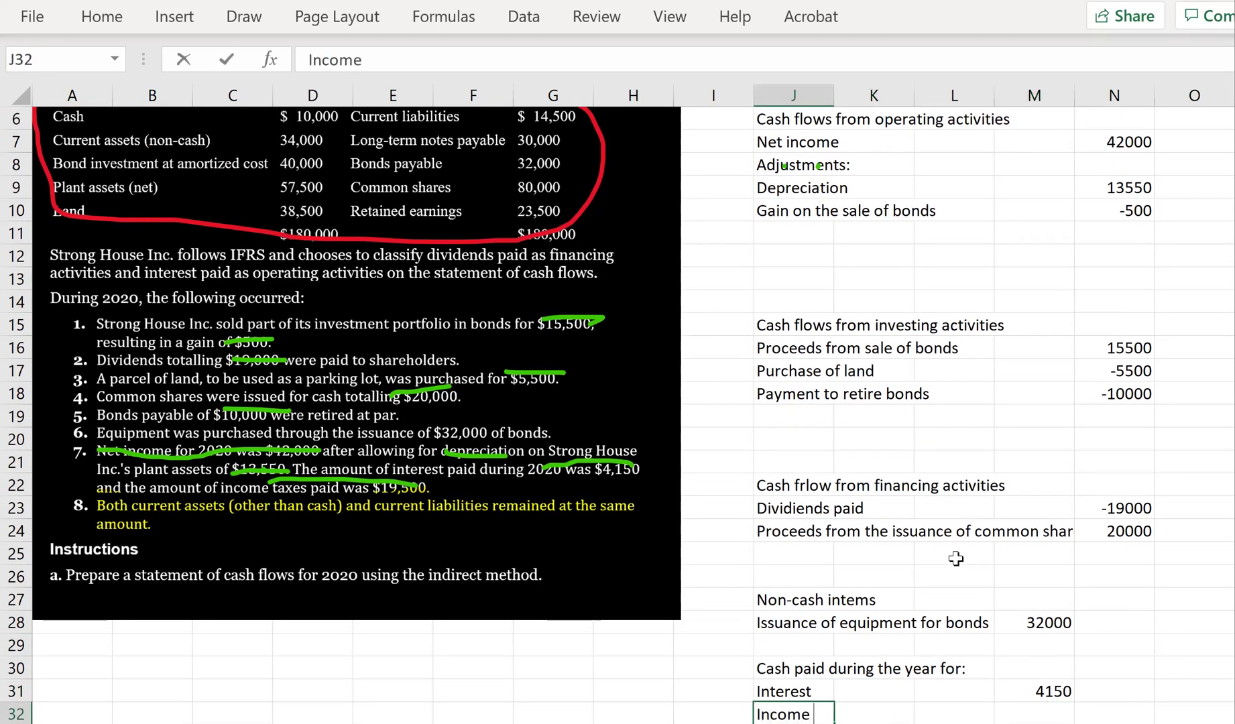
{"action": "type", "text": " taxes"}
{"action": "key", "text": "Right"}
{"action": "key", "text": "Right"}
{"action": "key", "text": "Right"}
{"action": "type", "text": "19500"}
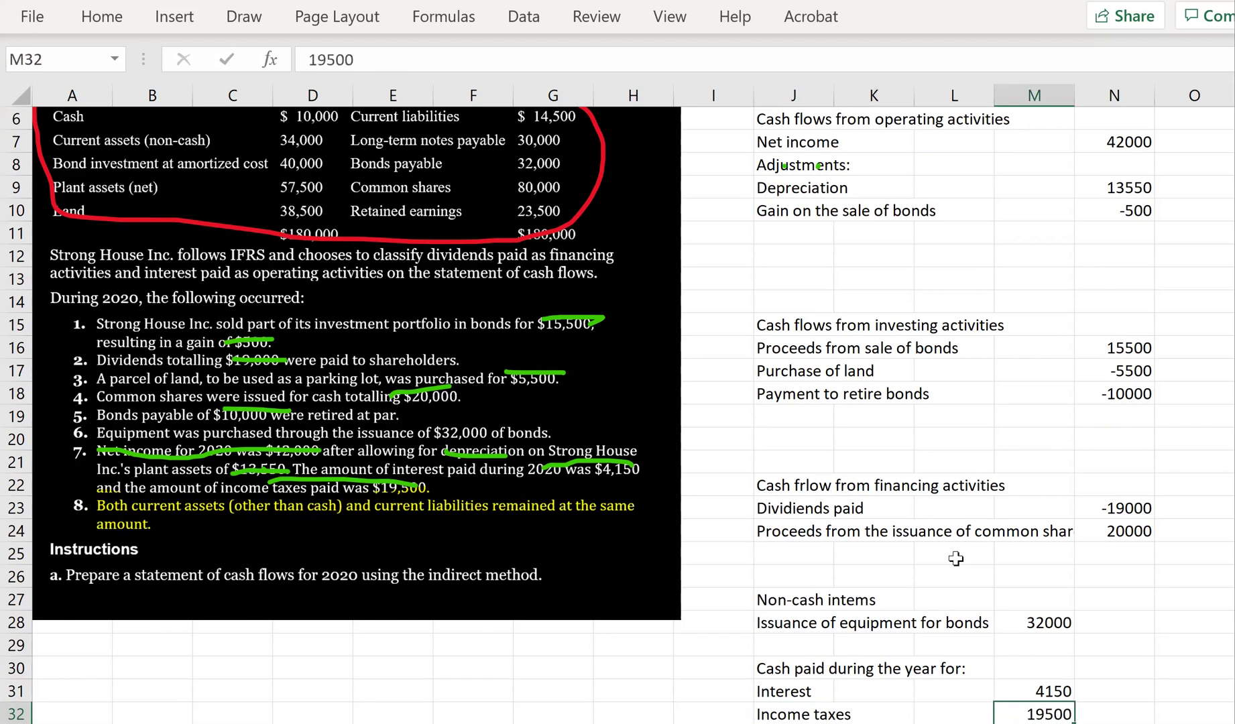
{"action": "key", "text": "Return"}
Step: Correct the heading in cell J27 to read "Non-cash items (Supplemental)"
{"action": "left_click", "coordinate": [796, 591]}
{"action": "left_click", "coordinate": [790, 576]}
{"action": "left_click", "coordinate": [452, 55]}
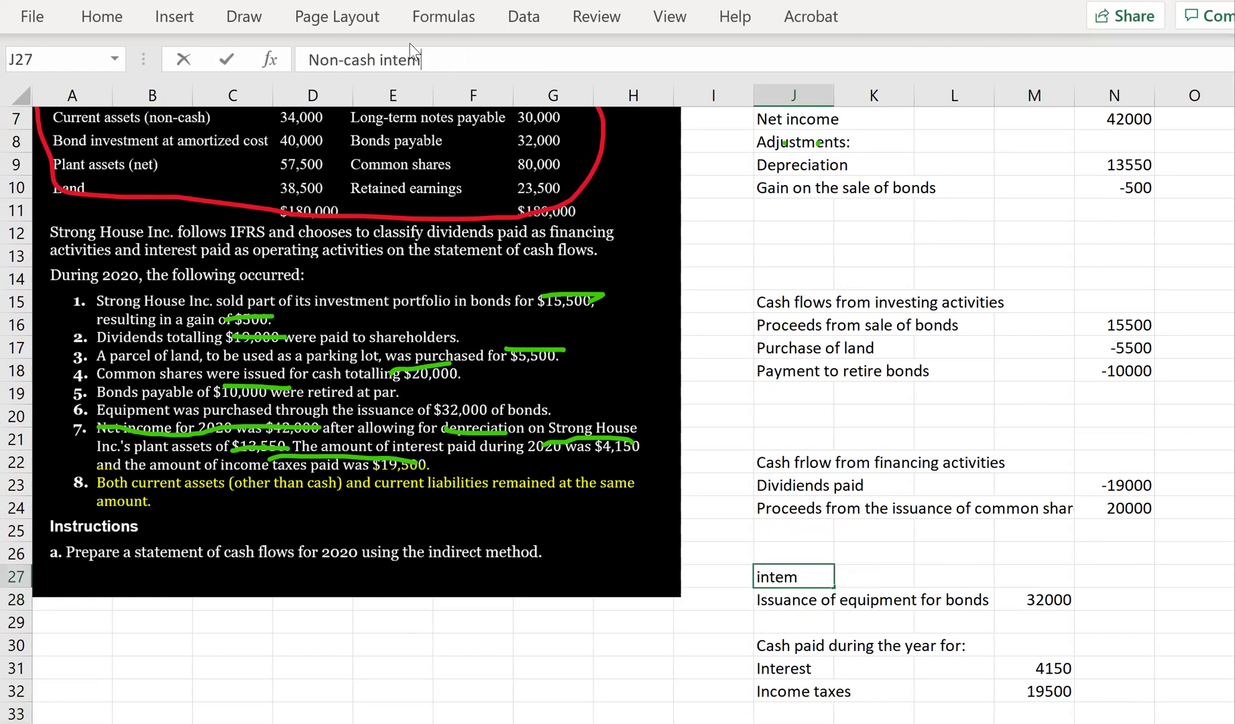
{"action": "key", "text": "BackSpace"}
{"action": "key", "text": "BackSpace"}
{"action": "key", "text": "BackSpace"}
{"action": "key", "text": "BackSpace"}
{"action": "type", "text": "tems (Su"}
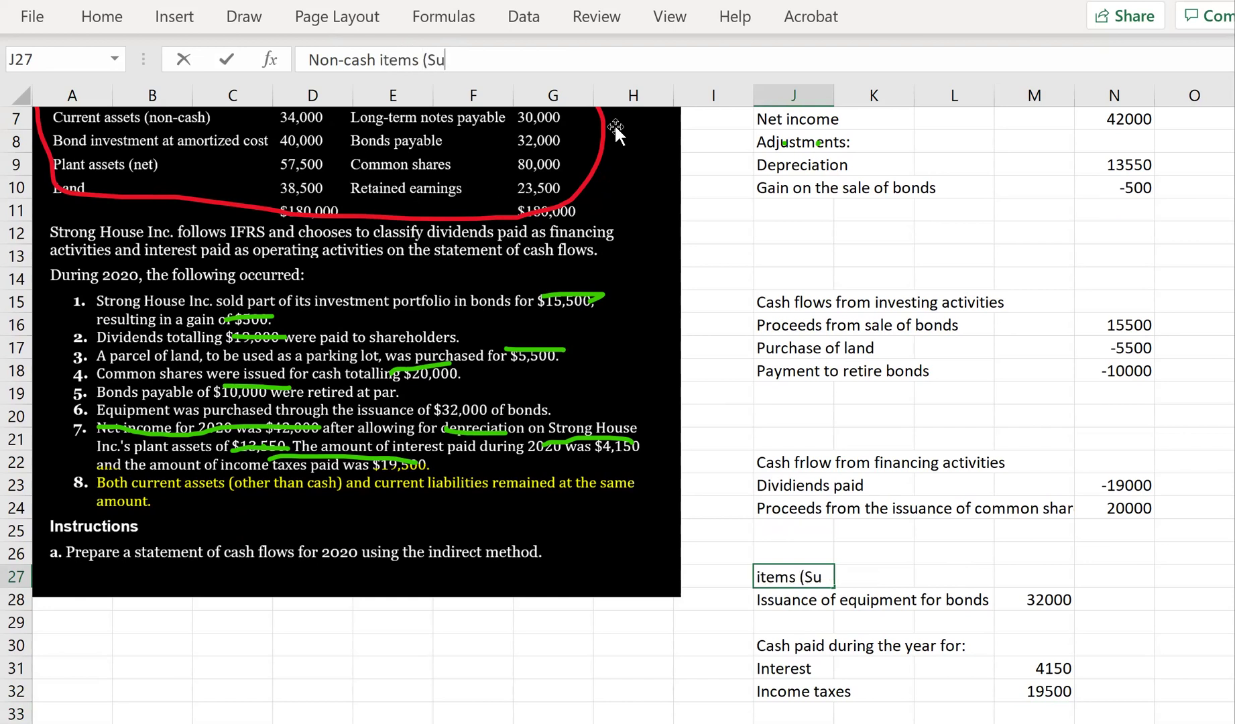
{"action": "type", "text": "pplemental)"}
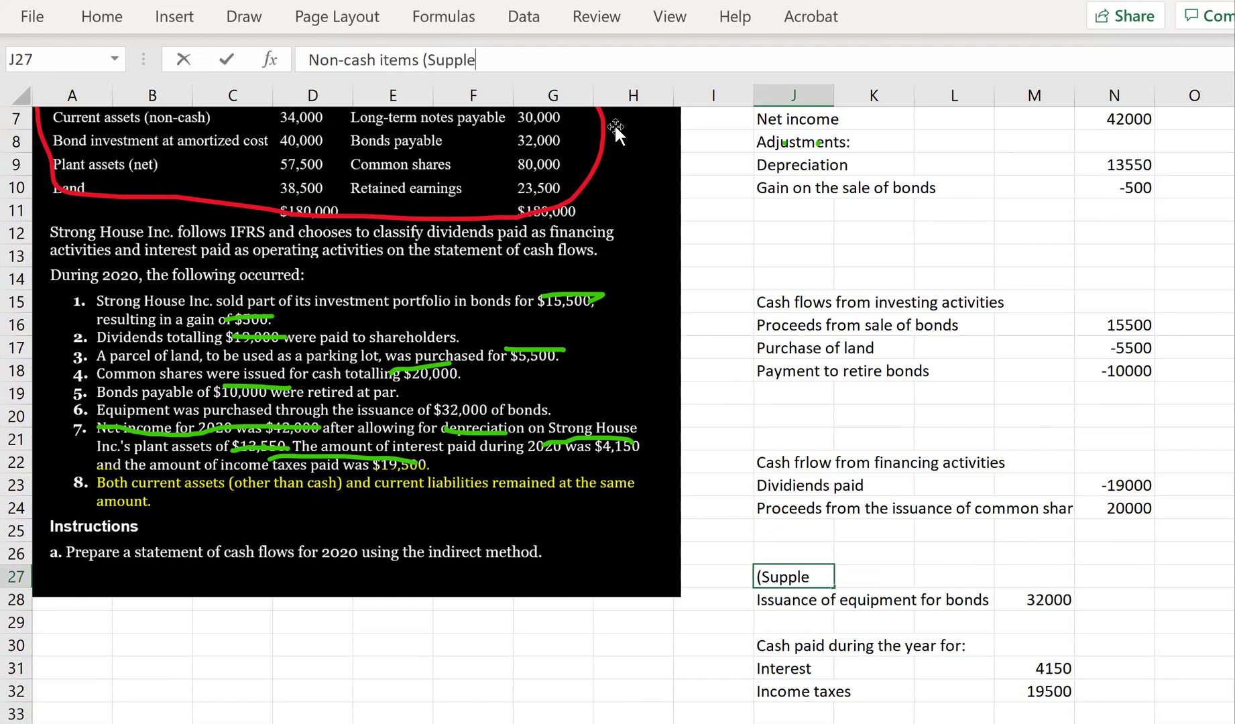
{"action": "key", "text": "Return"}
{"action": "key", "text": "Return"}
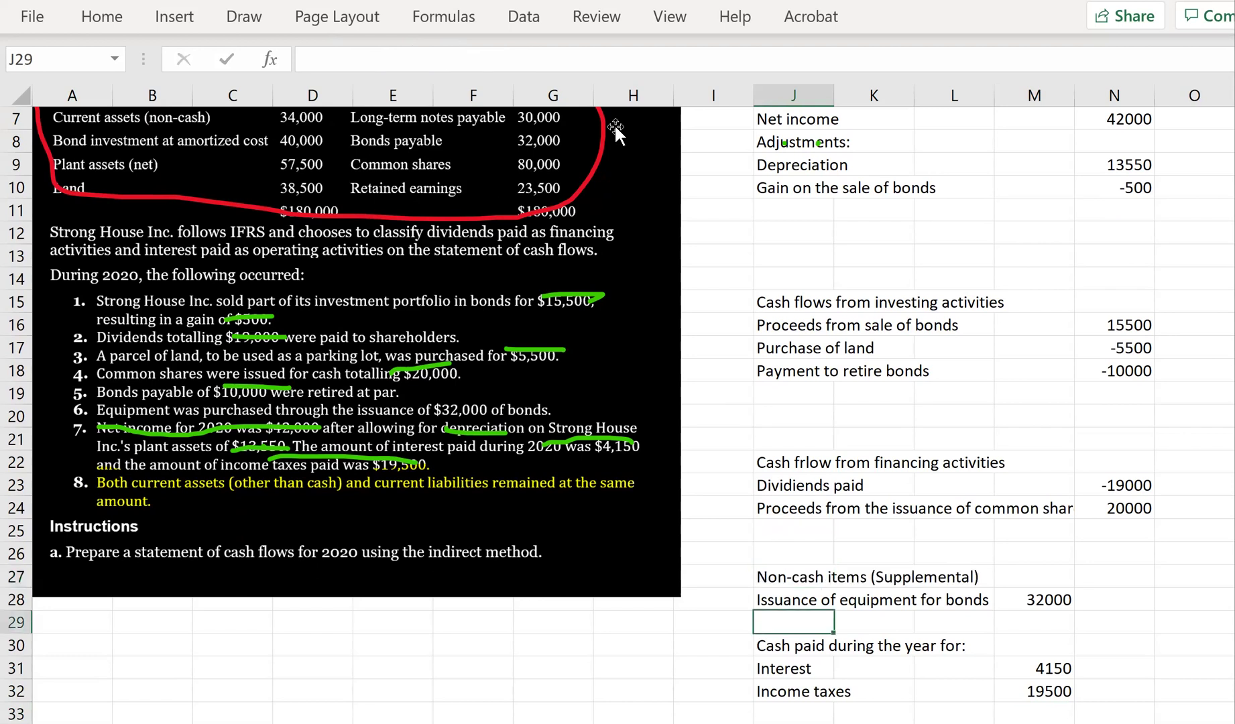
Step: Select the supplemental block J27:M32, mark "$32,000" in item 6 of the problem text with the green pen, and return to the selection pointer
{"action": "left_click_drag", "start_coordinate": [819, 582], "coordinate": [1064, 691]}
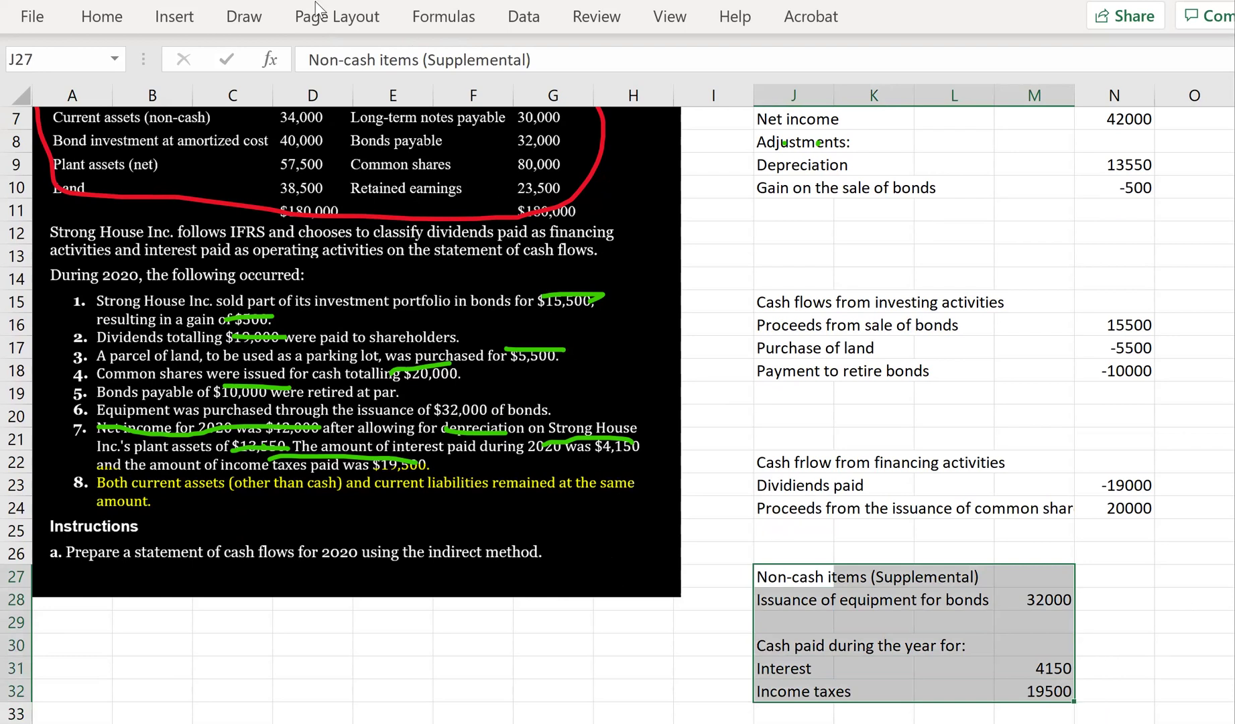
{"action": "left_click", "coordinate": [245, 25]}
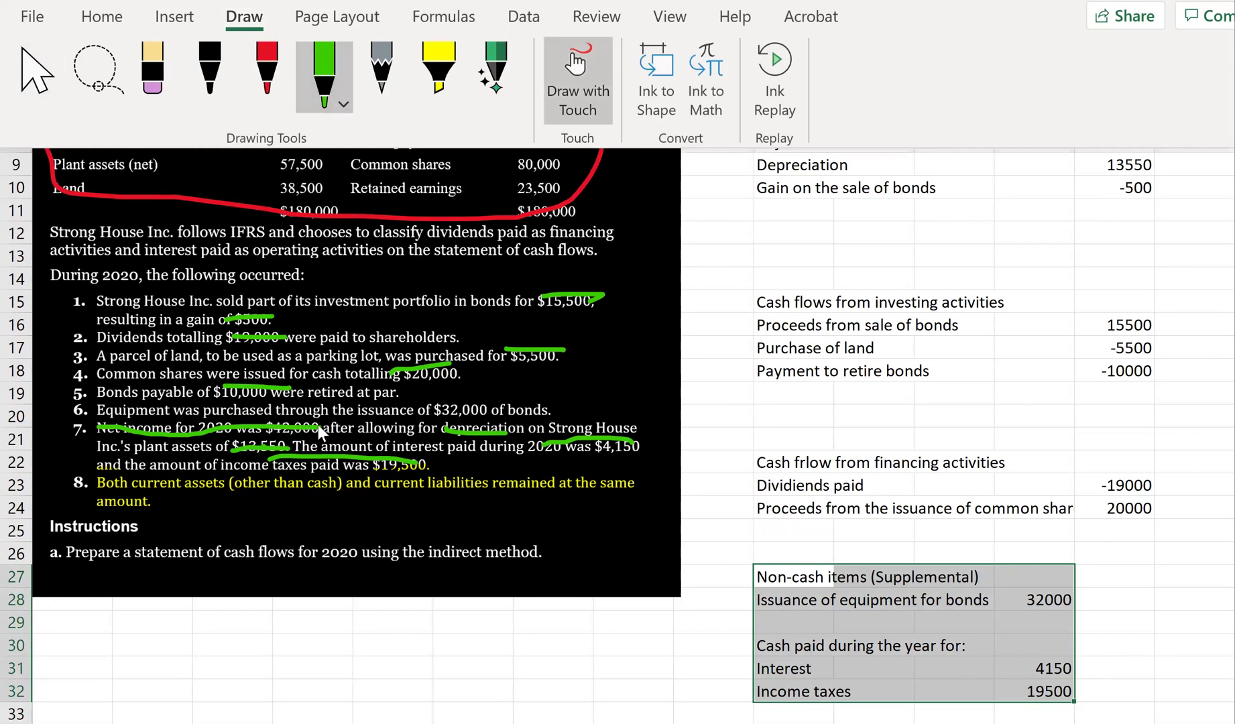
{"action": "left_click_drag", "start_coordinate": [440, 416], "coordinate": [507, 415]}
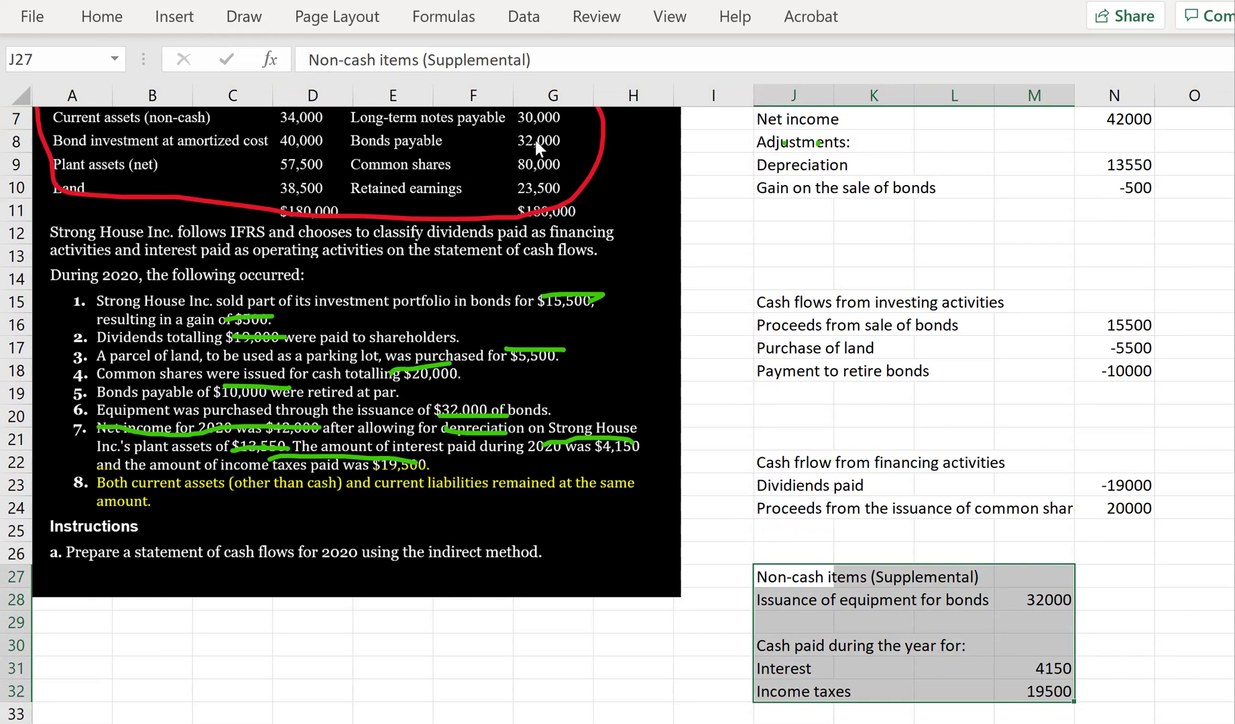
{"action": "left_click", "coordinate": [247, 18]}
{"action": "left_click", "coordinate": [37, 101]}
Step: Total the operating activities in cell N11 with a SUM formula over N7:N10
{"action": "scroll", "coordinate": [1048, 292], "scroll_direction": "up", "scroll_amount": 2}
{"action": "left_click", "coordinate": [777, 349]}
{"action": "left_click", "coordinate": [1125, 348]}
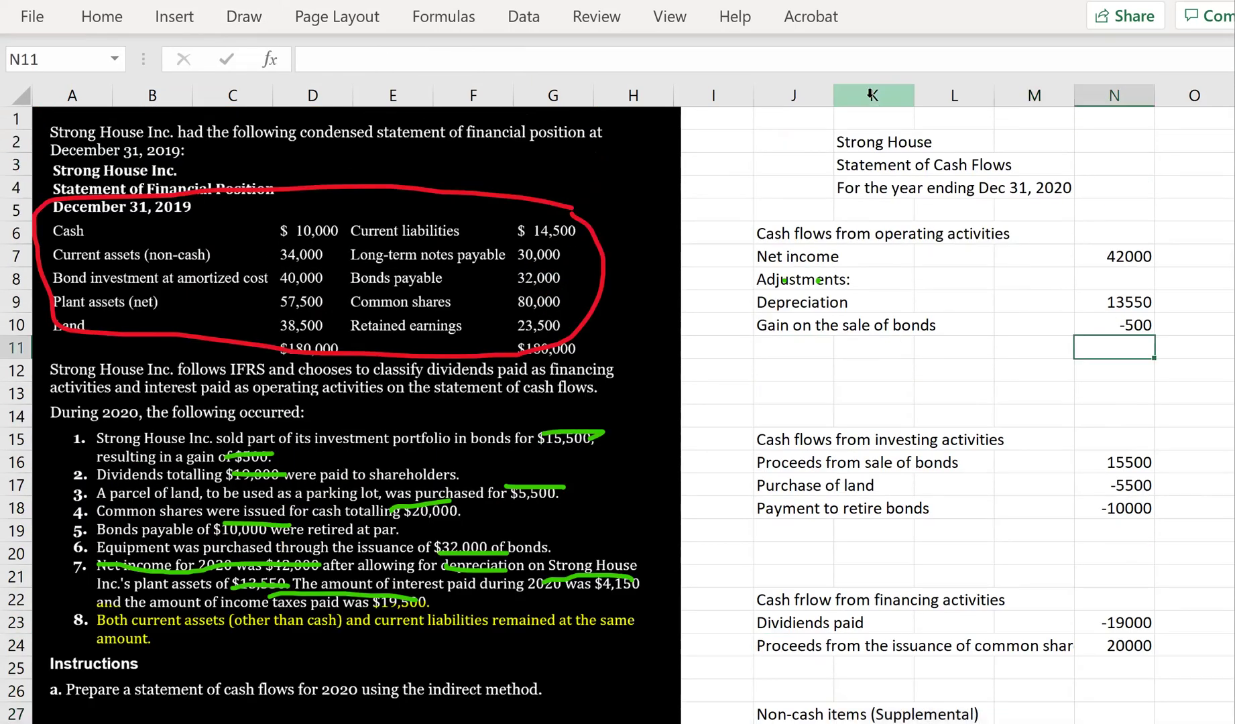
{"action": "type", "text": "-"}
{"action": "type", "text": "sum"}
{"action": "key", "text": "Escape"}
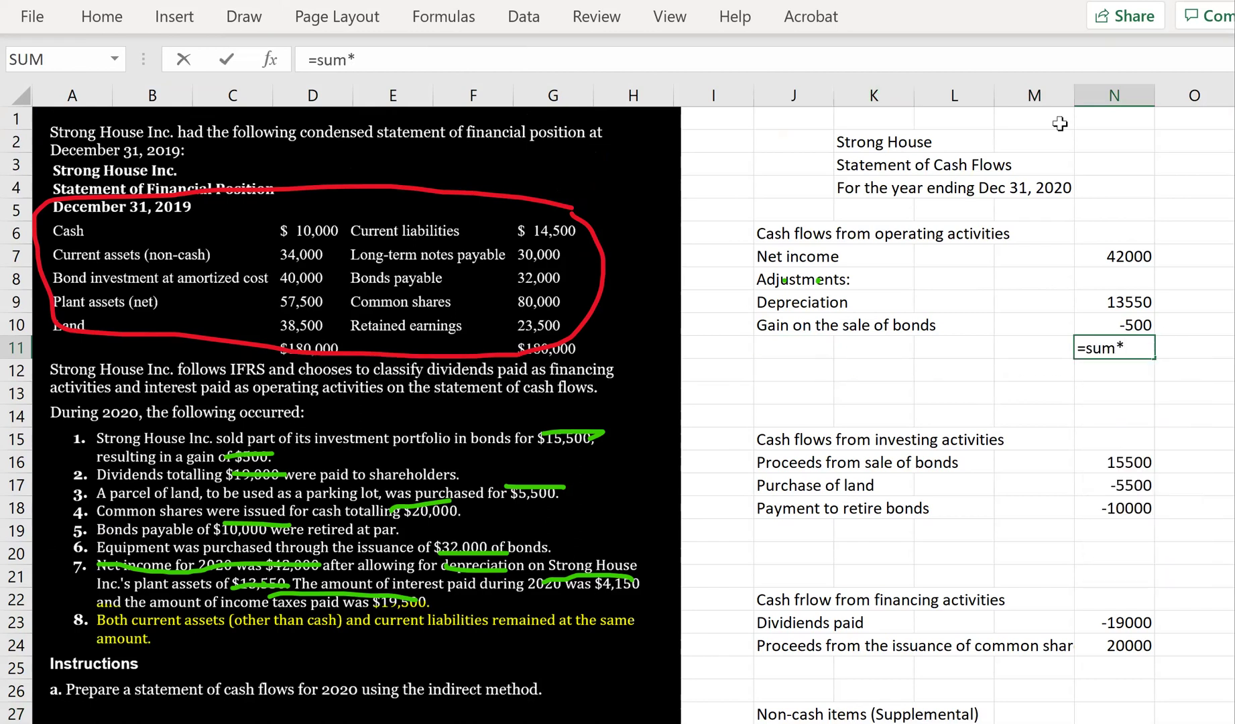
{"action": "type", "text": "("}
{"action": "left_click_drag", "start_coordinate": [1140, 256], "coordinate": [1128, 327]}
{"action": "key", "text": "Return"}
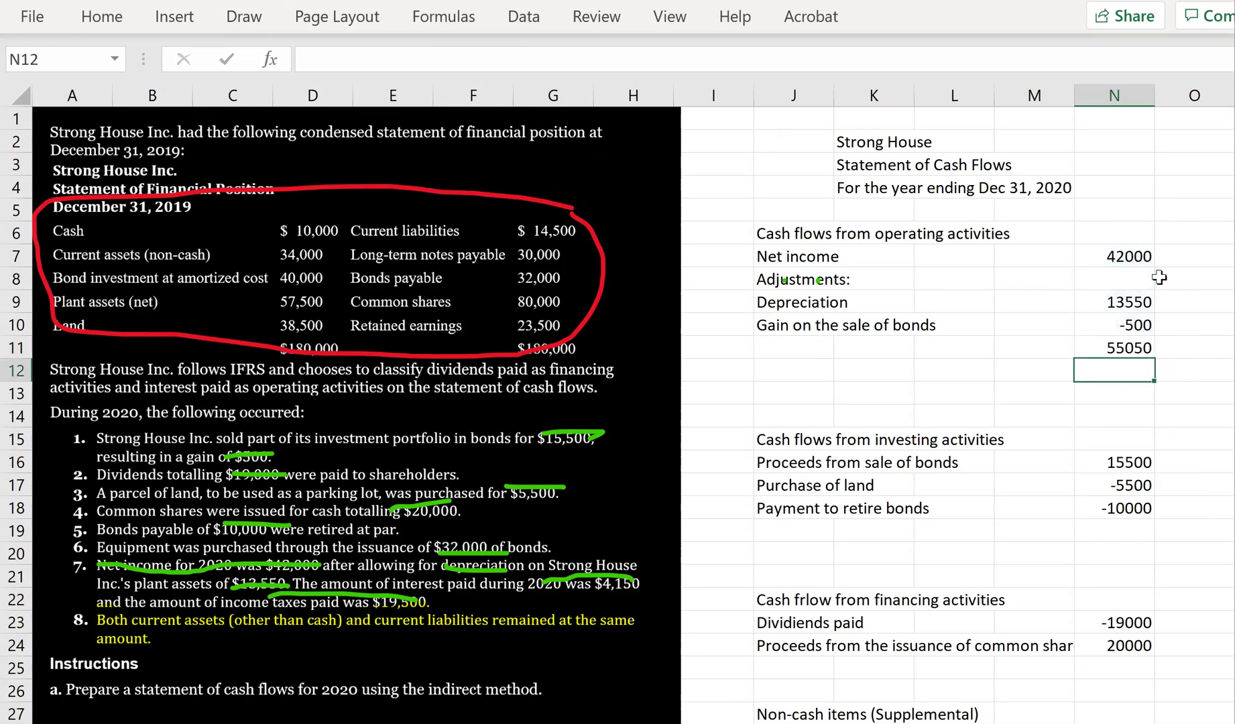
Step: Label the operating total in cell J11 as "Cash provided by operating activities"
{"action": "key", "text": "Up"}
{"action": "key", "text": "Left"}
{"action": "key", "text": "Left"}
{"action": "key", "text": "Left"}
{"action": "key", "text": "Left"}
{"action": "type", "text": "c"}
{"action": "key", "text": "BackSpace"}
{"action": "type", "text": "C"}
{"action": "key", "text": "BackSpace"}
{"action": "key", "text": "BackSpace"}
{"action": "type", "text": "Cash provi"}
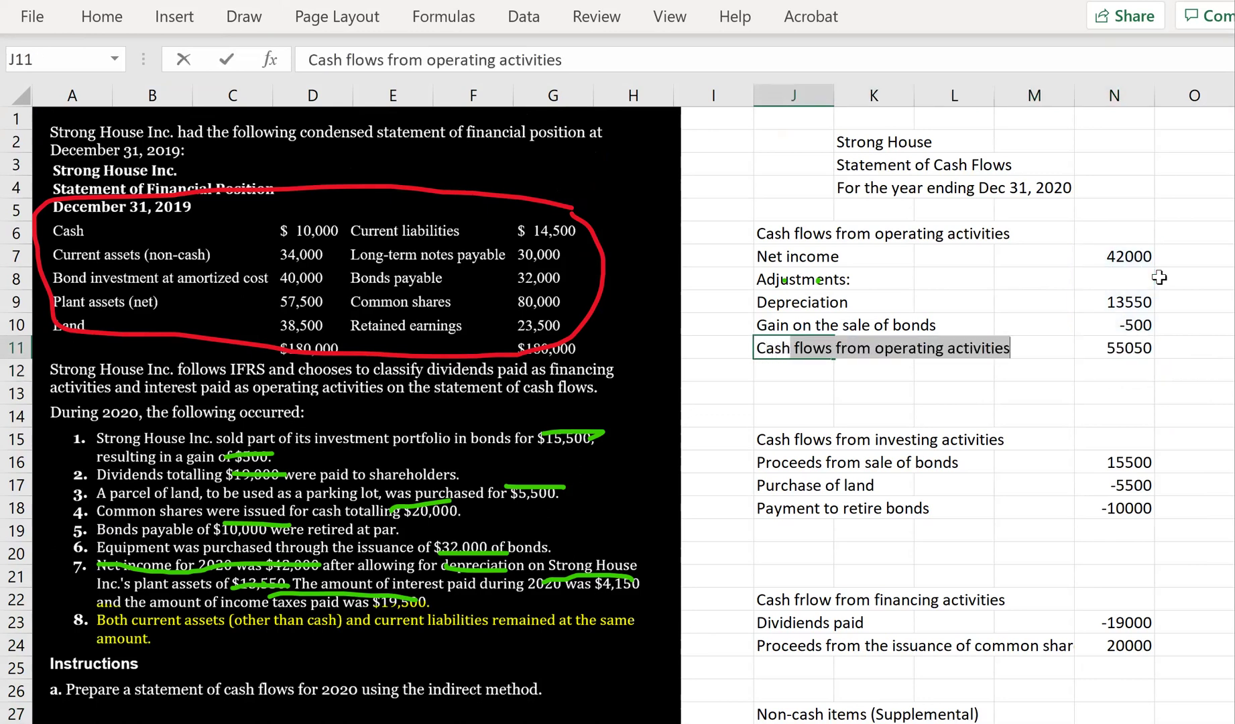
{"action": "type", "text": "ded by opeating a"}
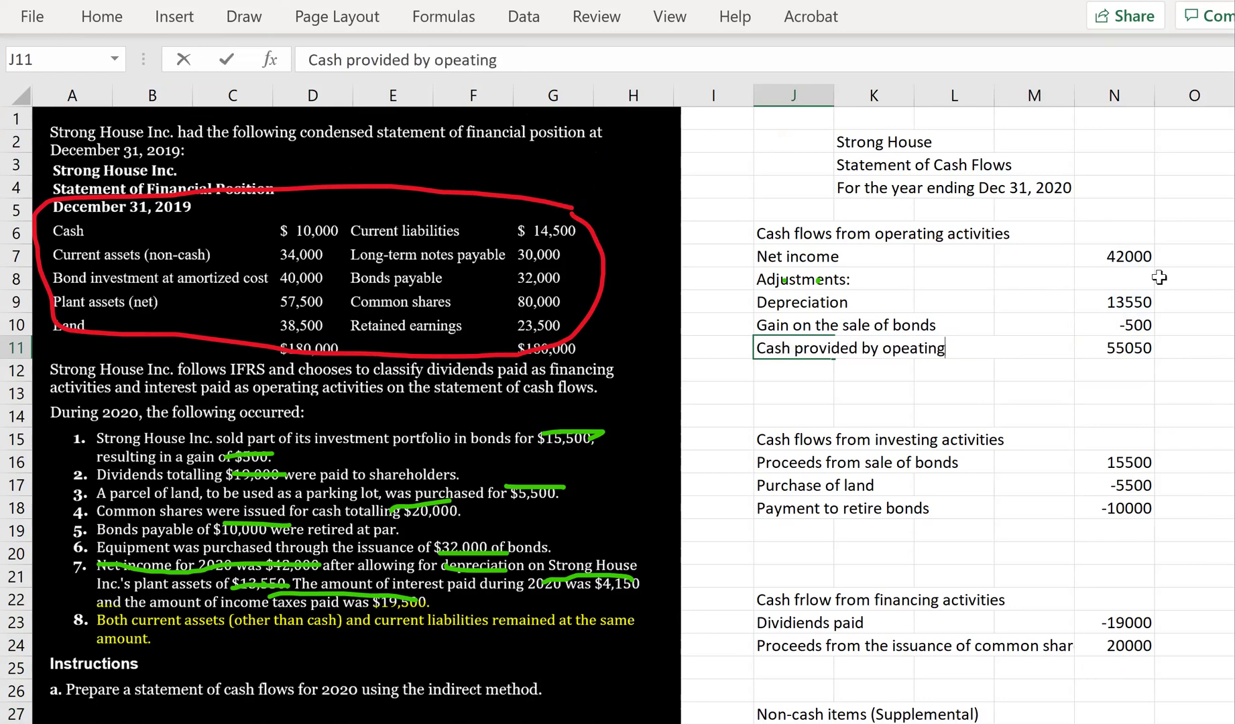
{"action": "key", "text": "BackSpace"}
{"action": "key", "text": "BackSpace"}
{"action": "key", "text": "BackSpace"}
{"action": "key", "text": "BackSpace"}
{"action": "key", "text": "BackSpace"}
{"action": "key", "text": "BackSpace"}
{"action": "key", "text": "BackSpace"}
{"action": "type", "text": "ratin"}
{"action": "key", "text": "BackSpace"}
{"action": "key", "text": "BackSpace"}
{"action": "type", "text": "ing activities"}
{"action": "key", "text": "Return"}
Step: Total the investing activities in cell N19 with the formula =SUM(N16:N18)
{"action": "key", "text": "Down"}
{"action": "key", "text": "Down"}
{"action": "key", "text": "Down"}
{"action": "key", "text": "Down"}
{"action": "key", "text": "Down"}
{"action": "key", "text": "Down"}
{"action": "key", "text": "Down"}
{"action": "key", "text": "Down"}
{"action": "key", "text": "Right"}
{"action": "key", "text": "Right"}
{"action": "key", "text": "Right"}
{"action": "key", "text": "Right"}
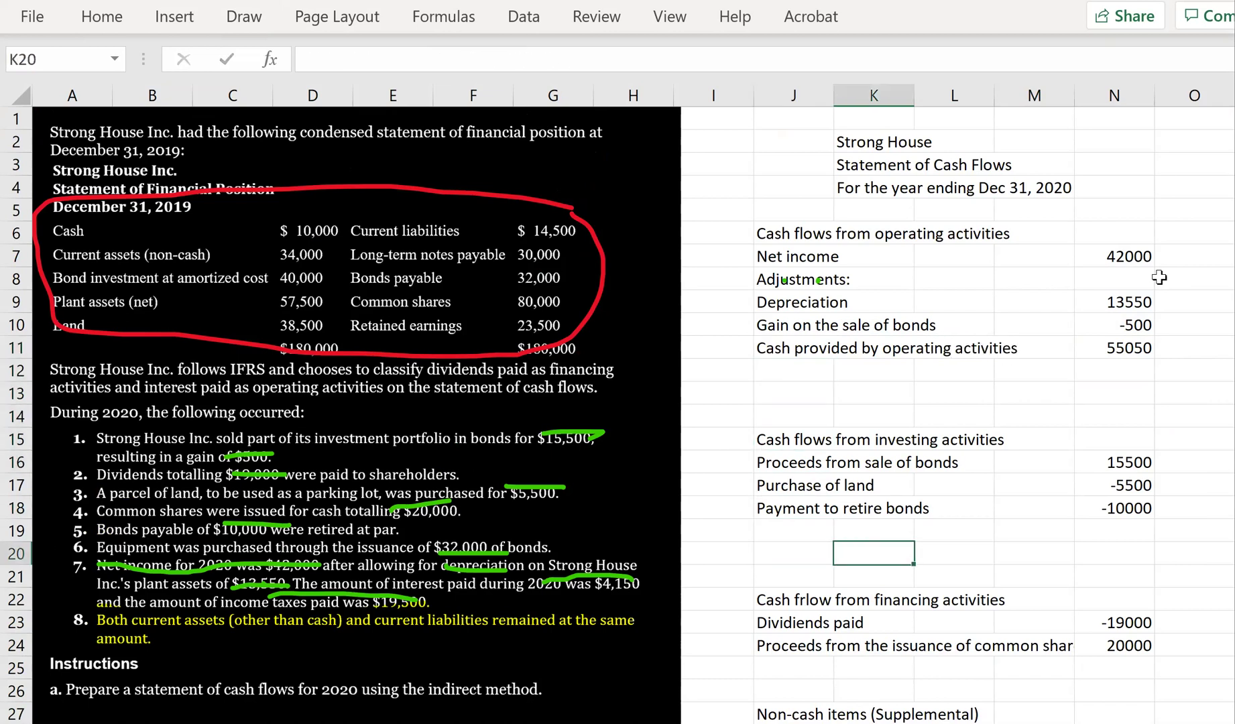
{"action": "key", "text": "Up"}
{"action": "type", "text": "=sum("}
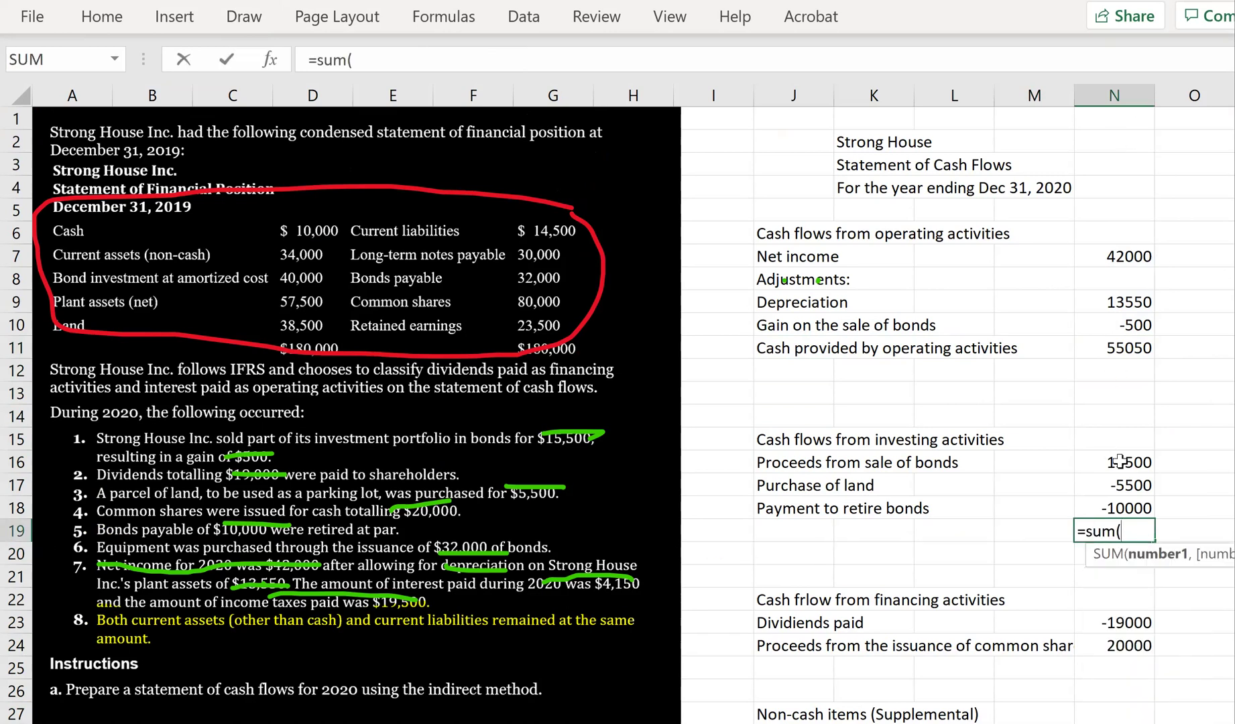
{"action": "left_click_drag", "start_coordinate": [1118, 461], "coordinate": [1114, 507]}
{"action": "key", "text": "ctrl+Return"}
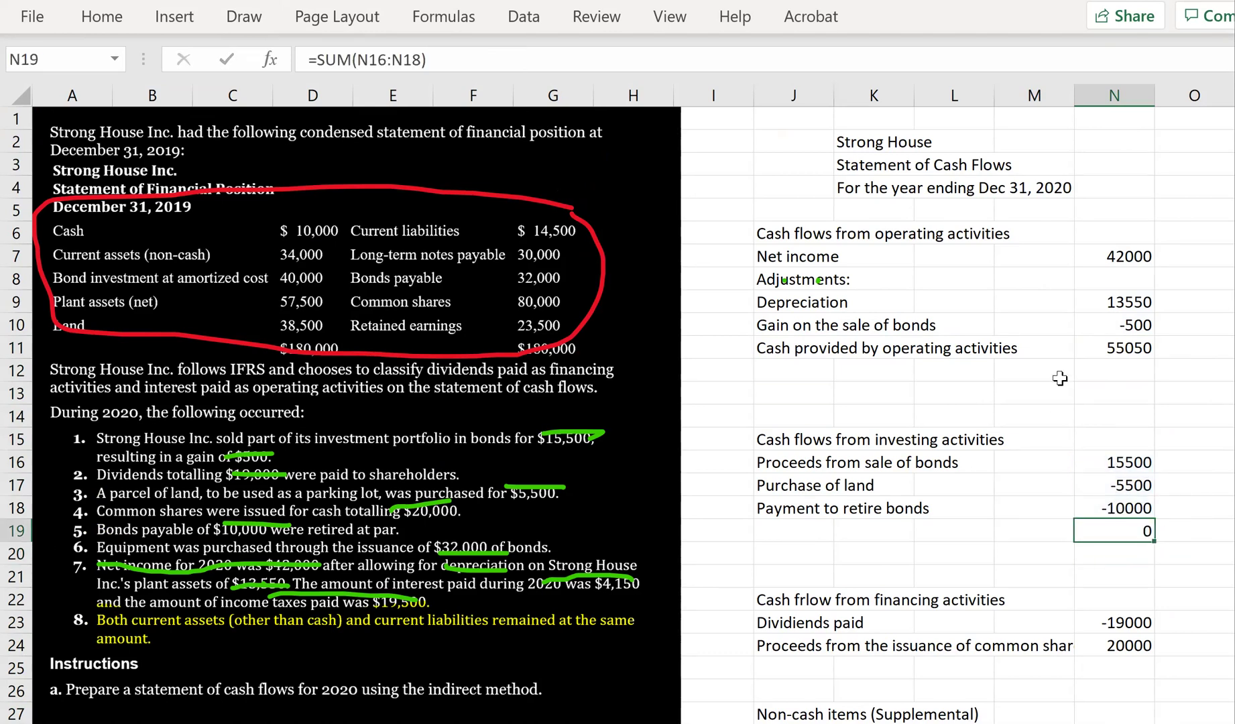
Step: Re-enter the investing total in cell N19 as a sum of N16:N18
{"action": "type", "text": "=sum("}
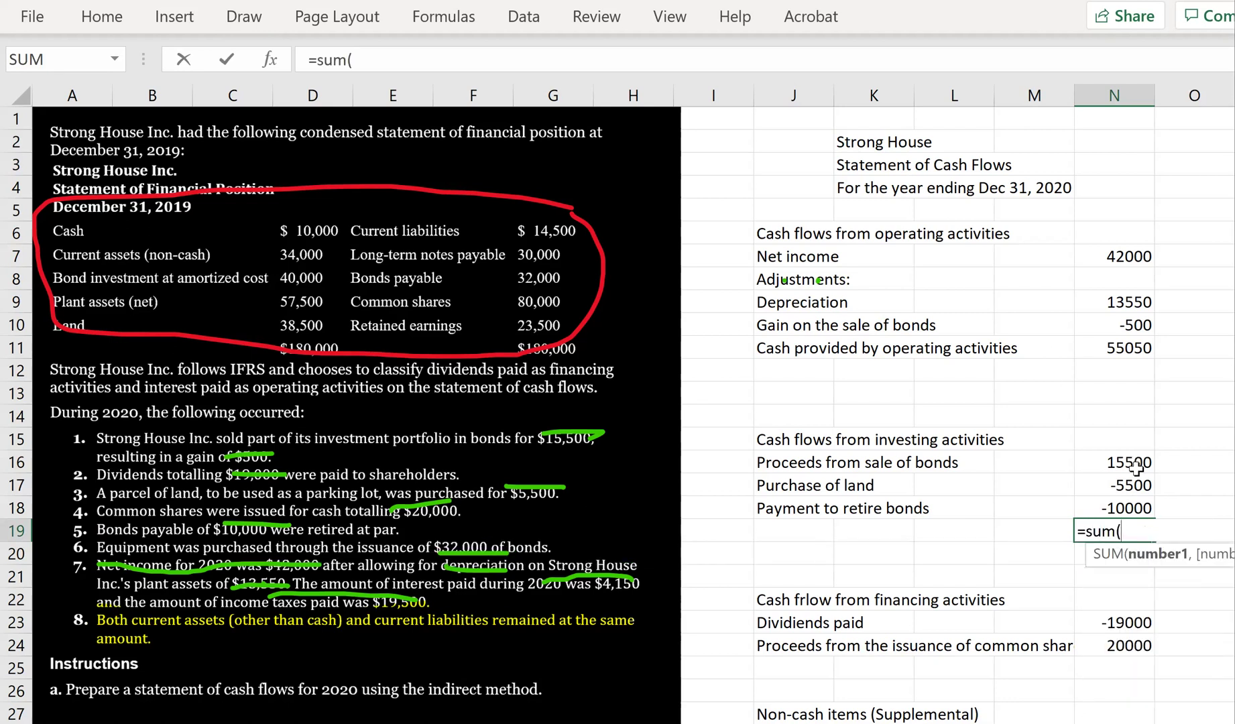
{"action": "left_click_drag", "start_coordinate": [1133, 461], "coordinate": [1130, 504]}
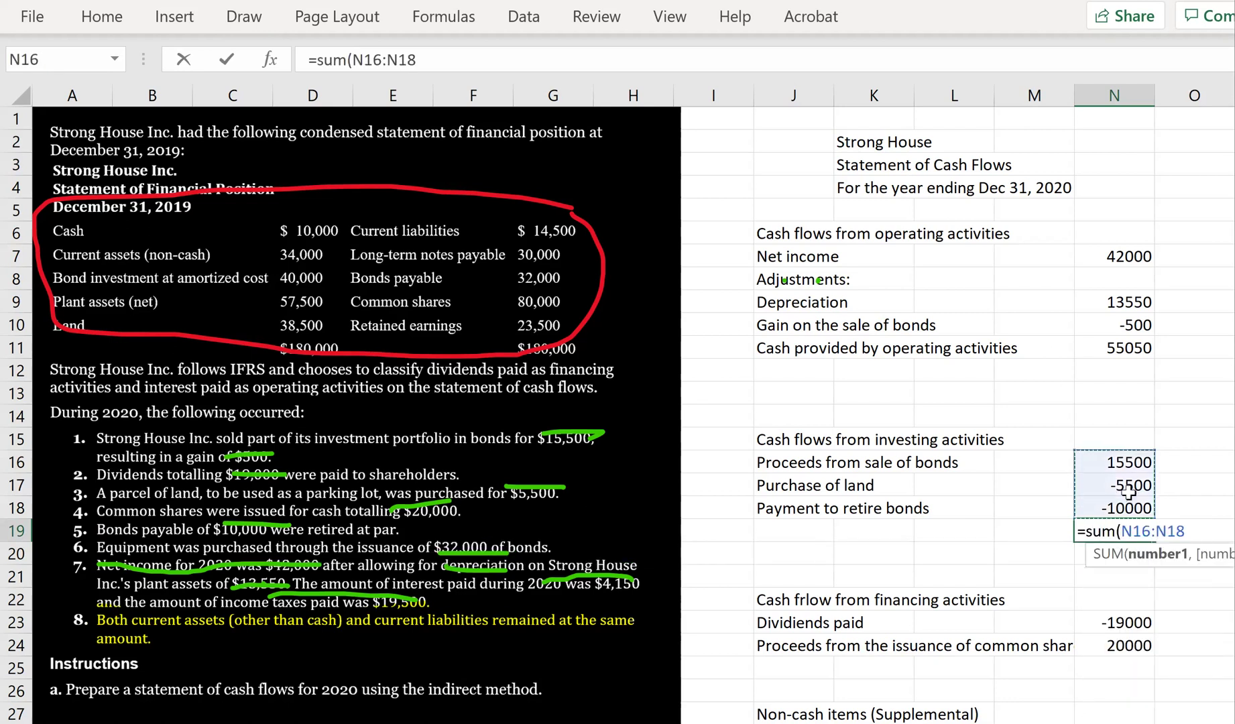
{"action": "key", "text": "Return"}
Step: Check the sum formula in N19 against the investing amounts in N16:N18 and their line labels
{"action": "key", "text": "Up"}
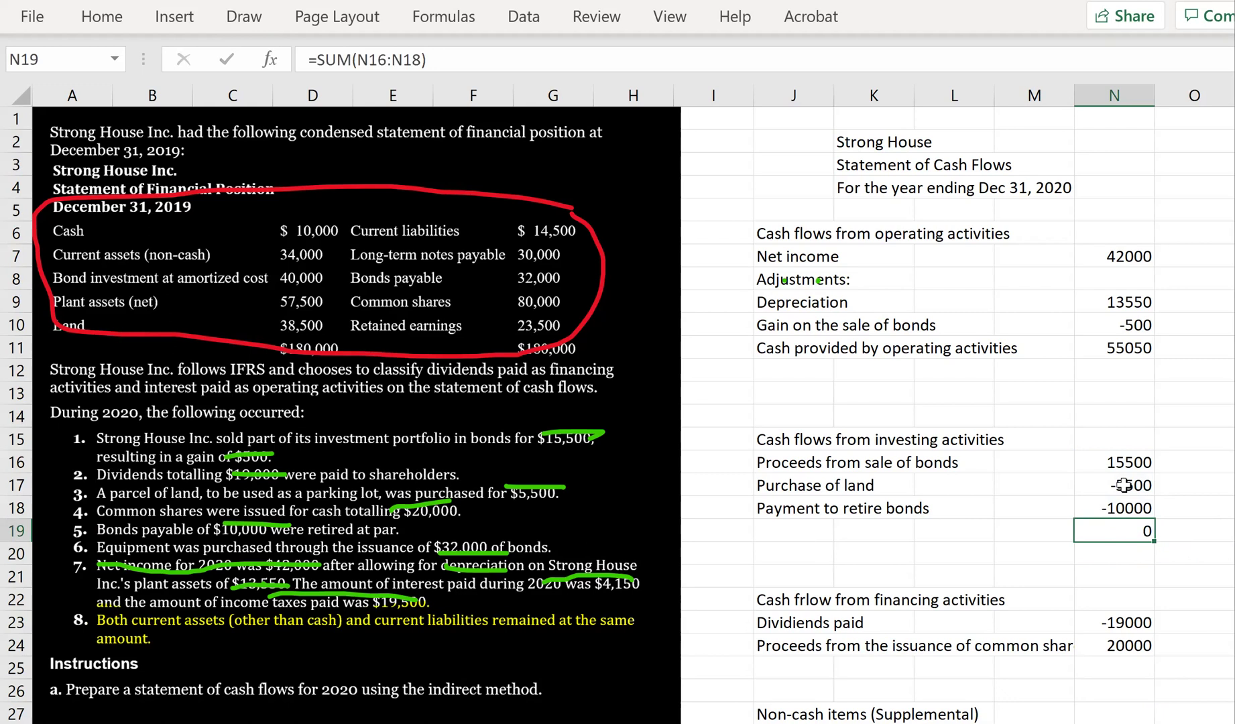
{"action": "key", "text": "Up"}
{"action": "key", "text": "Up"}
{"action": "key", "text": "Up"}
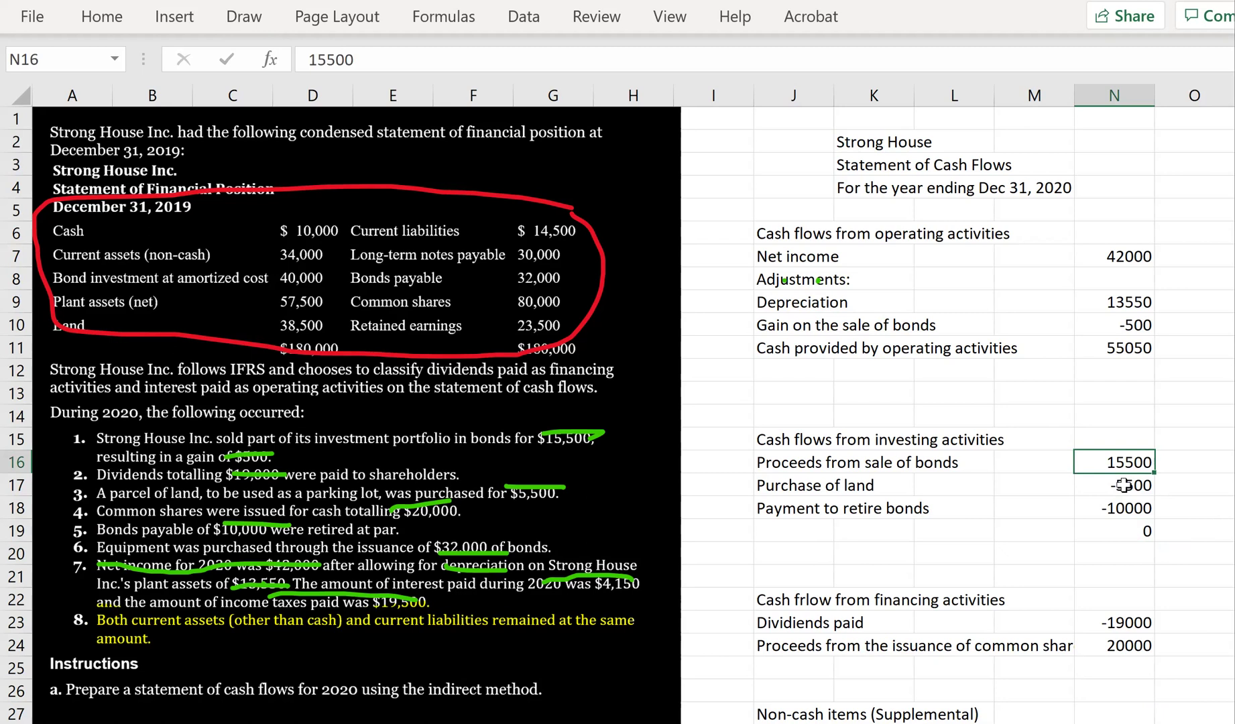
{"action": "key", "text": "Down"}
{"action": "key", "text": "Down"}
{"action": "key", "text": "Up"}
{"action": "key", "text": "Up"}
{"action": "key", "text": "Left"}
{"action": "key", "text": "Left"}
{"action": "key", "text": "Left"}
{"action": "key", "text": "Left"}
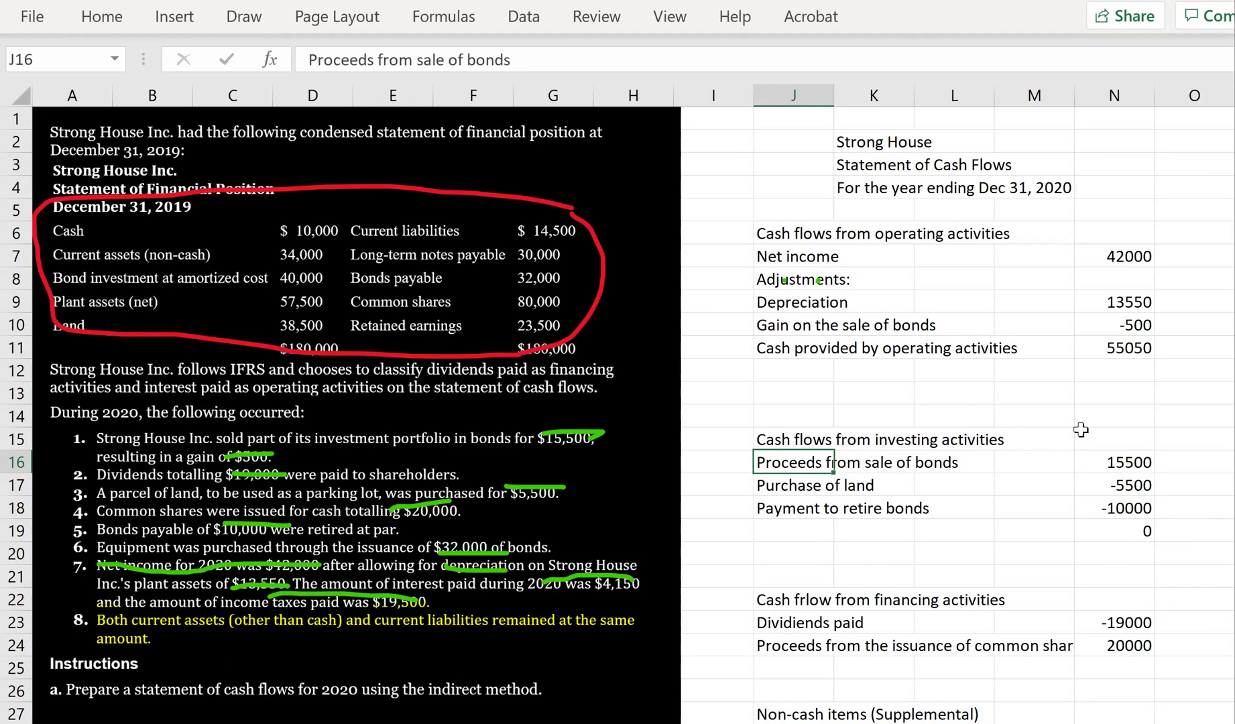
{"action": "left_click", "coordinate": [1120, 487]}
{"action": "left_click", "coordinate": [1128, 461]}
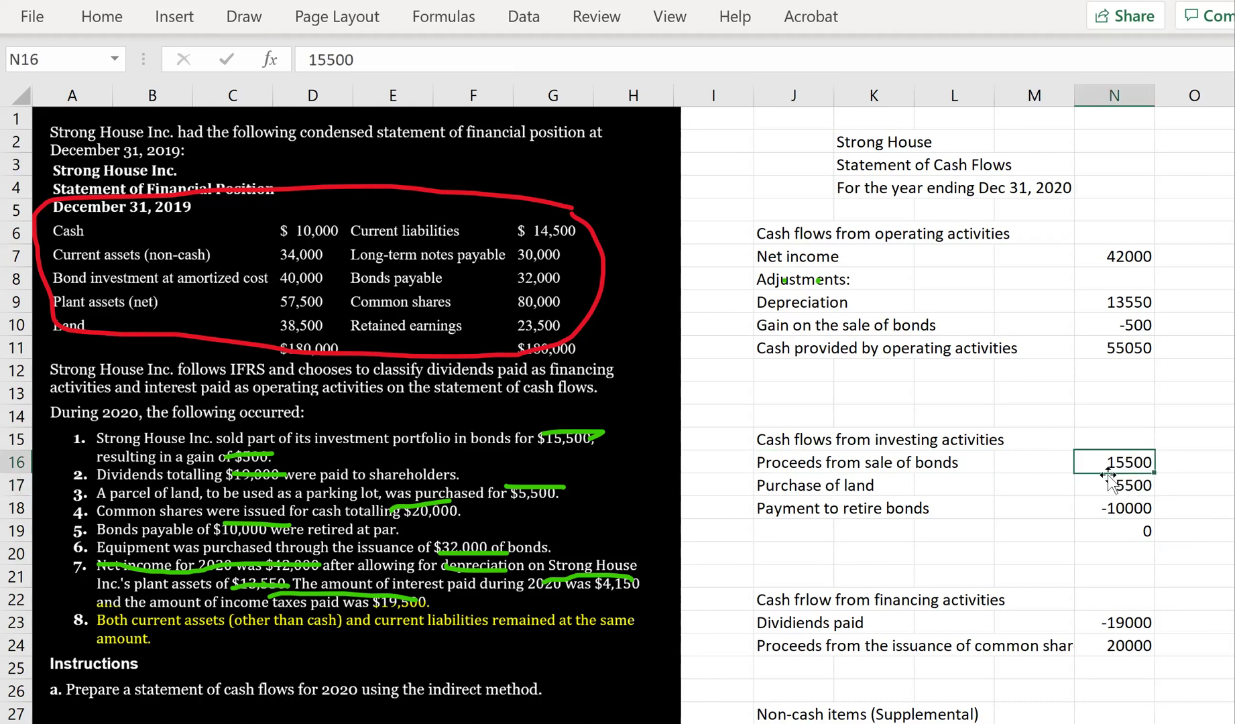
Step: Copy the "Payment to retire bonds" line with its amount from J18:N18 into row 25 of the financing section
{"action": "key", "text": "Down"}
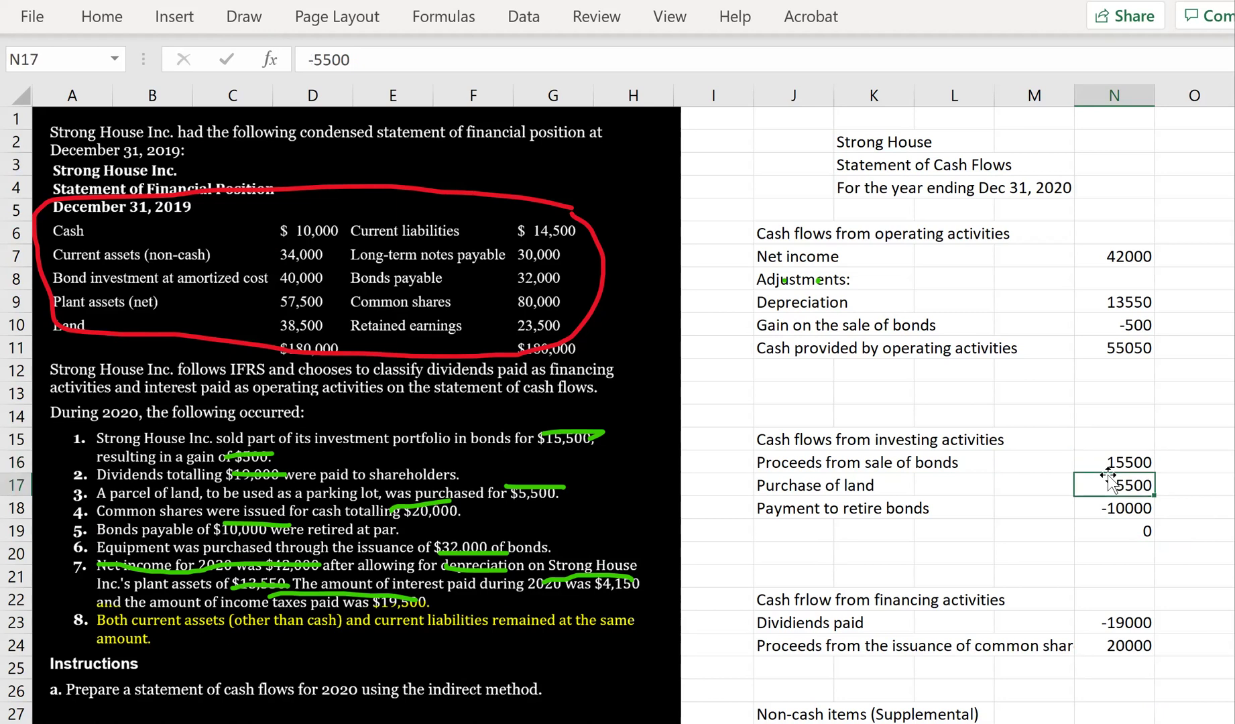
{"action": "key", "text": "Down"}
{"action": "key", "text": "Left"}
{"action": "key", "text": "Left"}
{"action": "key", "text": "Left"}
{"action": "key", "text": "Right"}
{"action": "key", "text": "Right"}
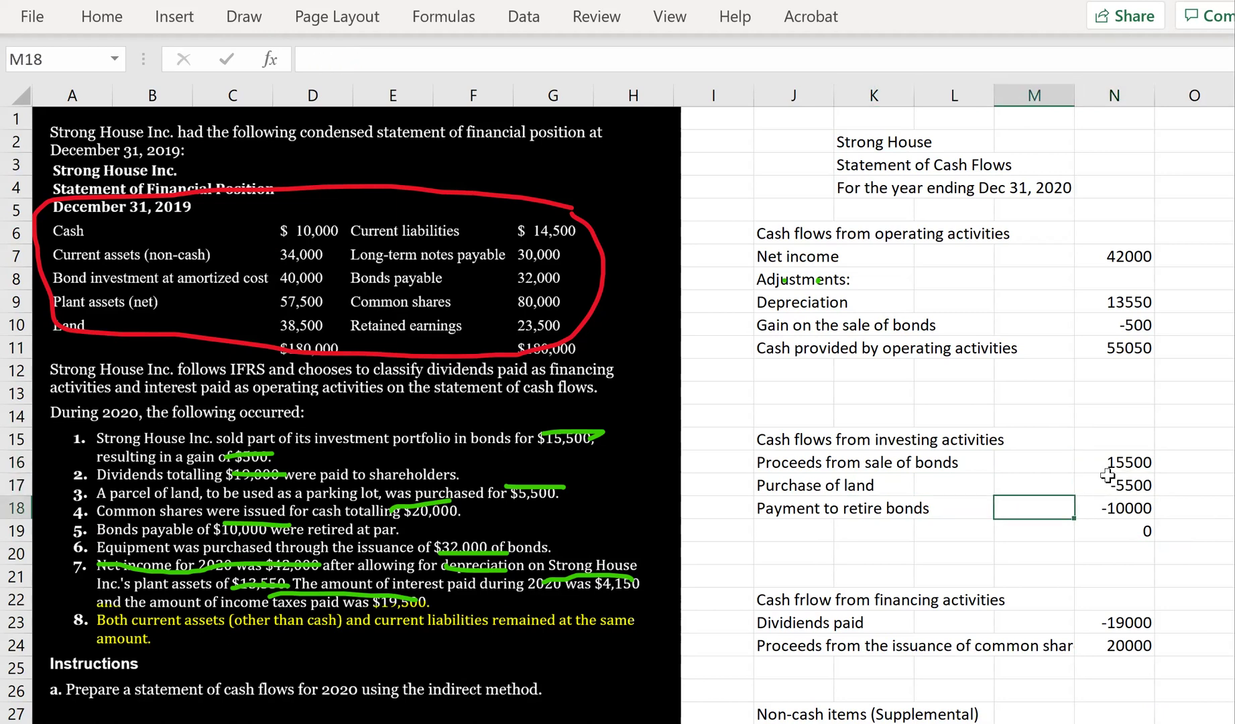
{"action": "key", "text": "Right"}
{"action": "left_click_drag", "start_coordinate": [788, 517], "coordinate": [1109, 510]}
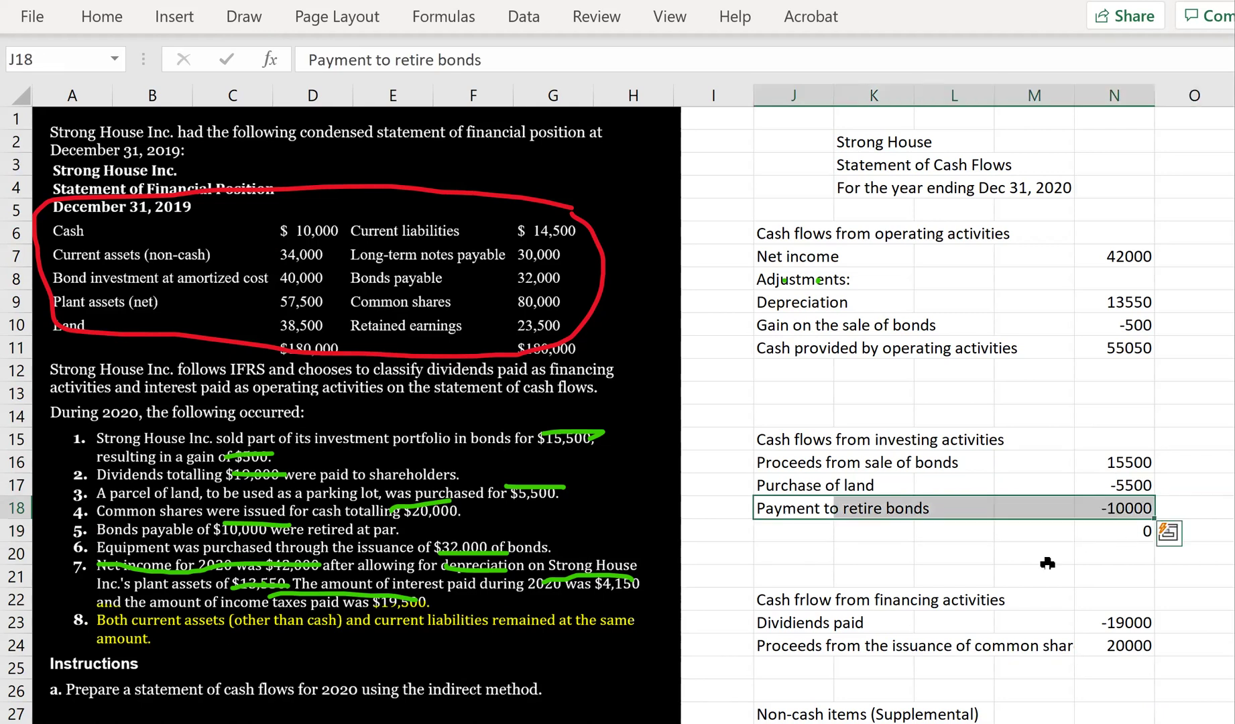
{"action": "key", "text": "ctrl+c"}
{"action": "left_click", "coordinate": [789, 664]}
{"action": "key", "text": "ctrl+v"}
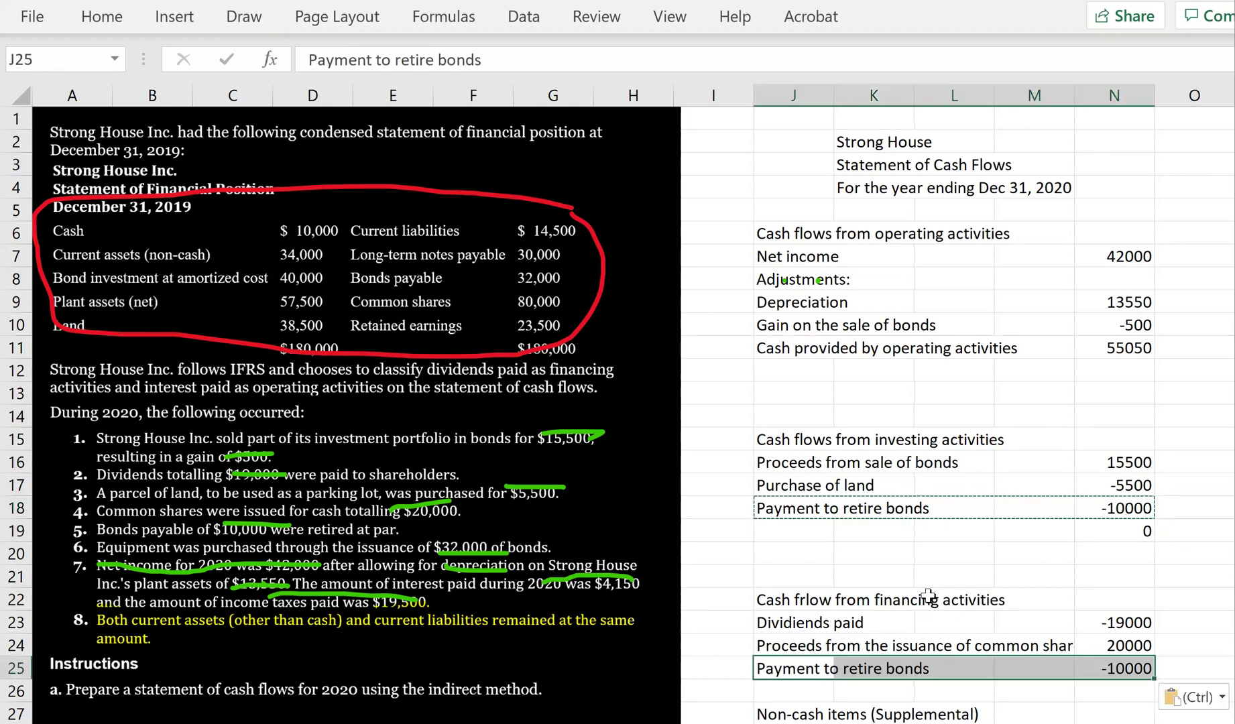
Step: Replace the bond retirement label in cell J18 with "Cash flows from investing activities"
{"action": "left_click", "coordinate": [917, 598]}
{"action": "left_click", "coordinate": [778, 511]}
{"action": "key", "text": "BackSpace"}
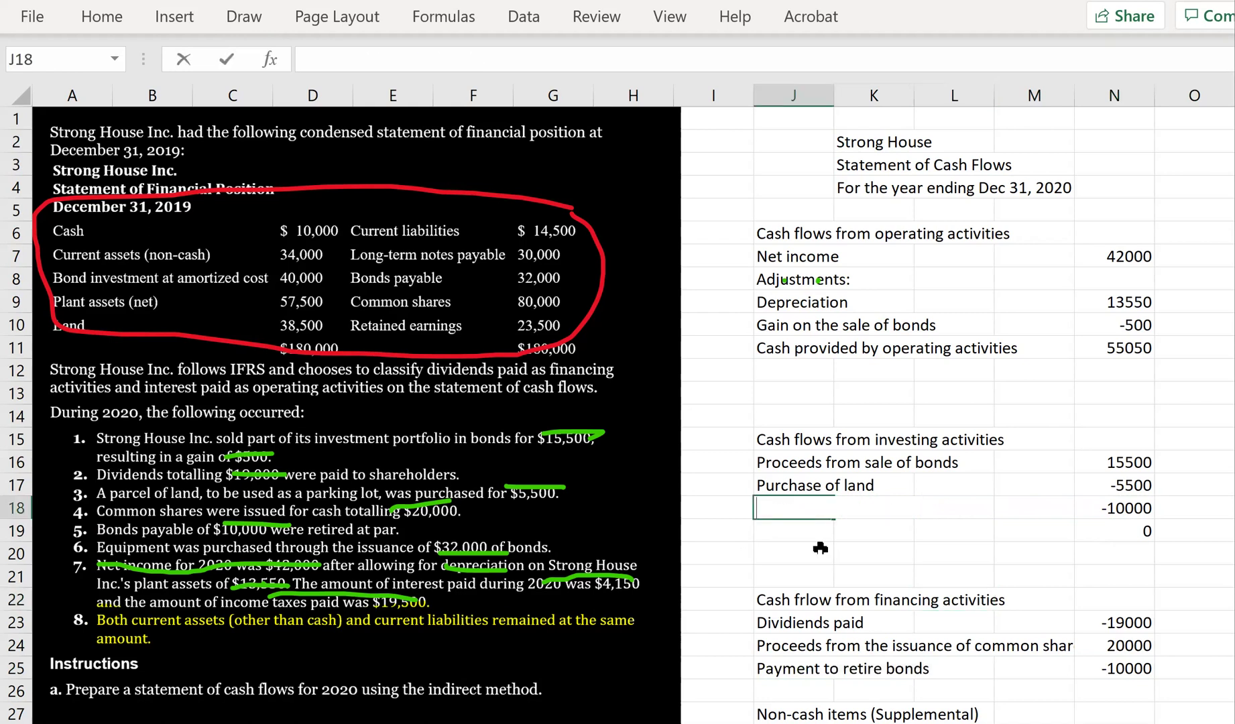
{"action": "key", "text": "ctrl+Return"}
{"action": "type", "text": "Cash"}
{"action": "key", "text": "Right"}
{"action": "key", "text": "Right"}
{"action": "key", "text": "Right"}
{"action": "key", "text": "Right"}
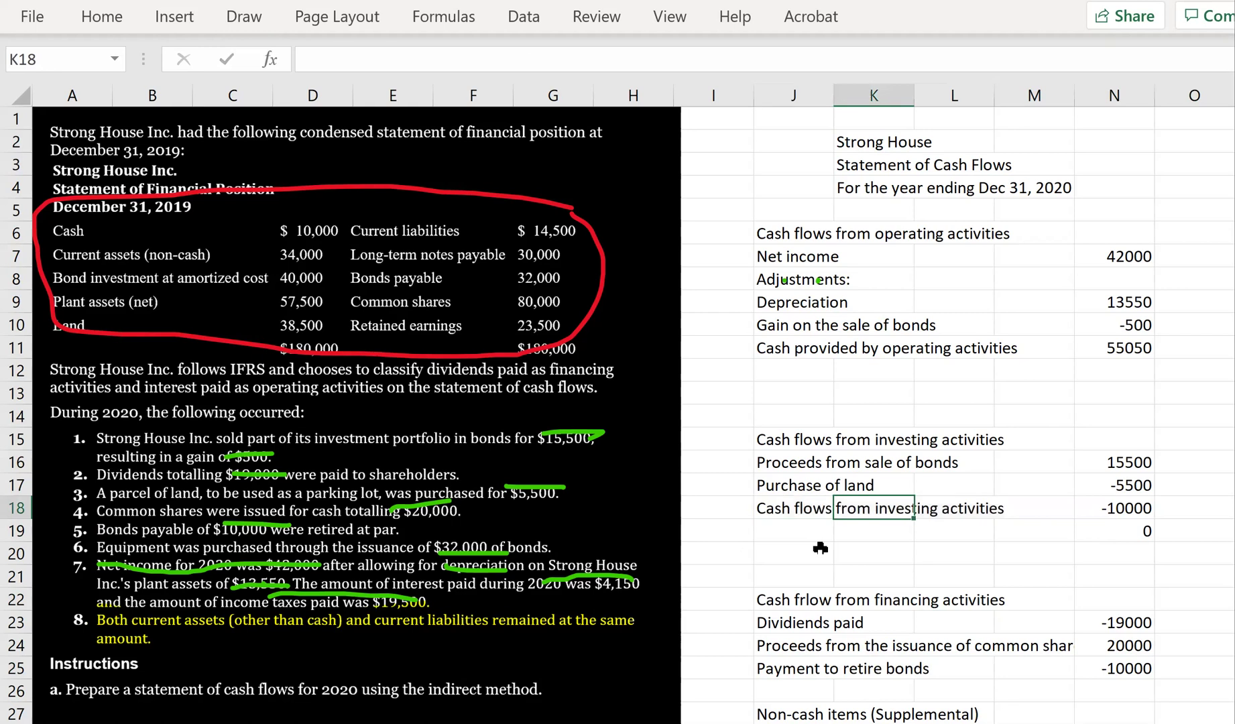
Step: Change the label in cell J18 to "Cash used by investing activities"
{"action": "key", "text": "Left"}
{"action": "key", "text": "Left"}
{"action": "key", "text": "Left"}
{"action": "key", "text": "Left"}
{"action": "key", "text": "F2"}
{"action": "key", "text": "shift+Home"}
{"action": "key", "text": "ctrl+shift+Right"}
{"action": "type", "text": "used"}
{"action": "key", "text": "BackSpace"}
{"action": "type", "text": "d by "}
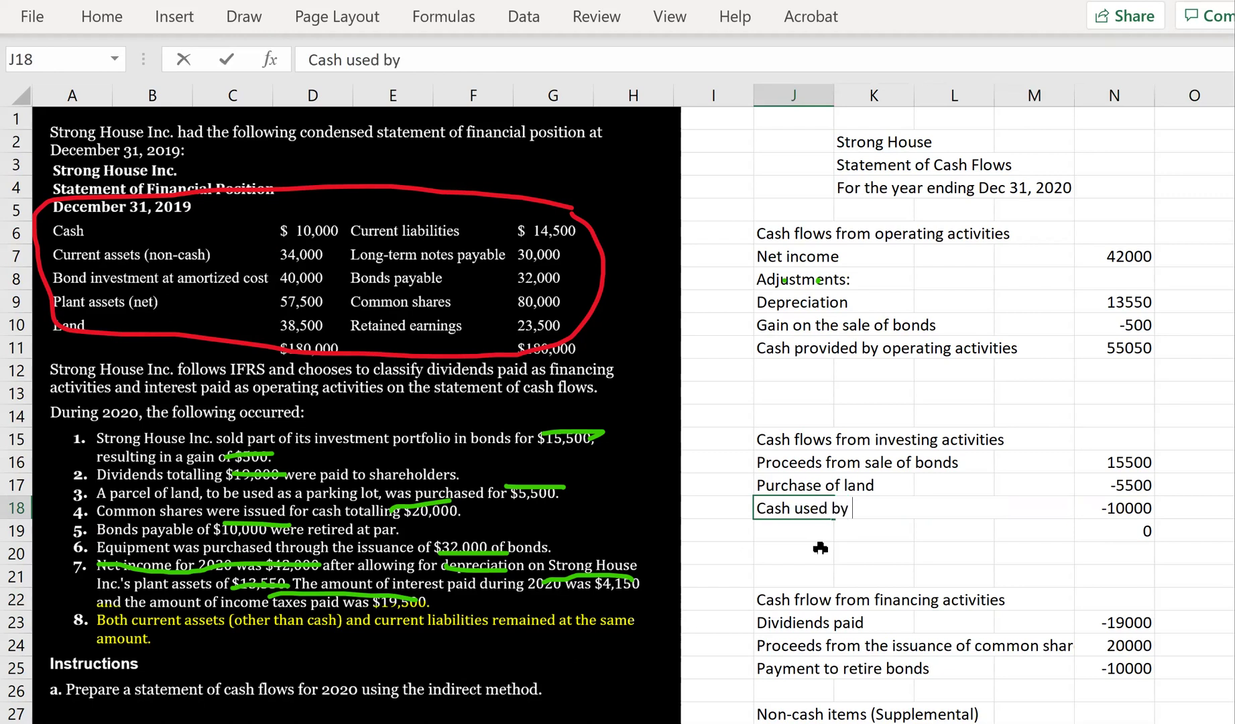
{"action": "type", "text": "investing activities"}
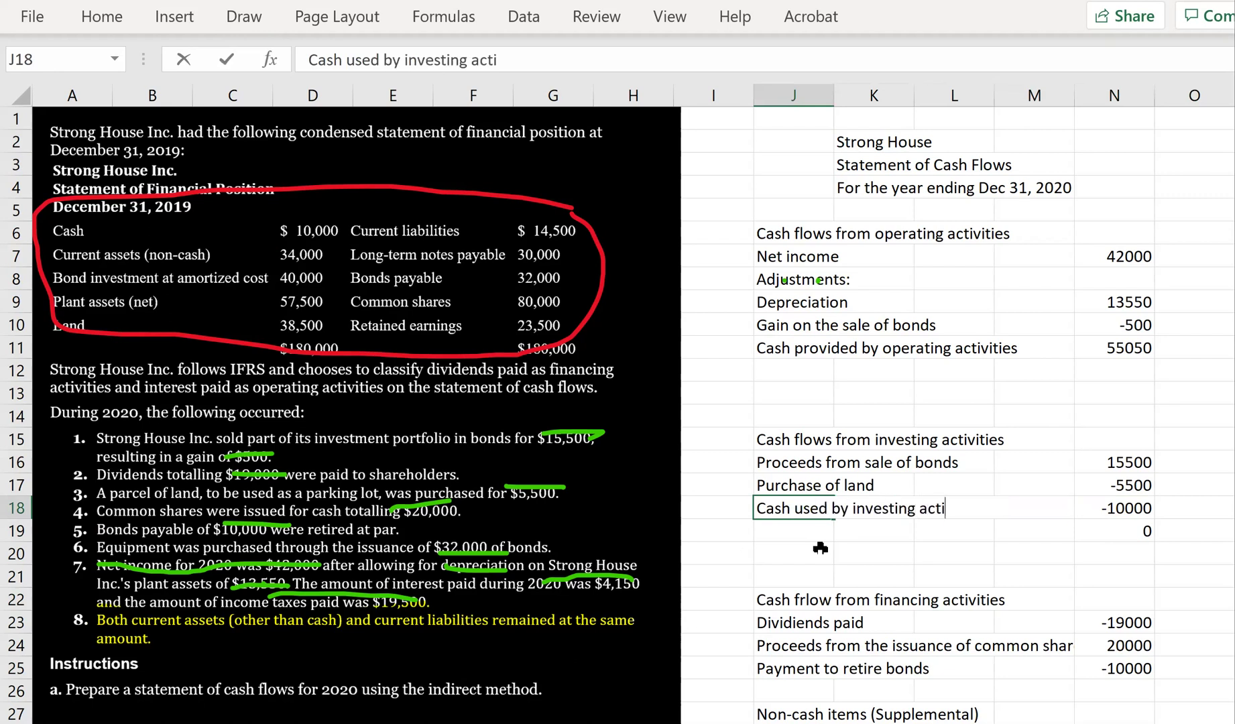
{"action": "key", "text": "Return"}
Step: Clear the leftover investing sum from cell N19
{"action": "key", "text": "Right"}
{"action": "key", "text": "Right"}
{"action": "key", "text": "Right"}
{"action": "key", "text": "Right"}
{"action": "key", "text": "Delete"}
Step: Total the financing activities in cell N26 with a sum of N23:N25
{"action": "key", "text": "Left"}
{"action": "key", "text": "Left"}
{"action": "key", "text": "Left"}
{"action": "key", "text": "Down"}
{"action": "key", "text": "Down"}
{"action": "key", "text": "Down"}
{"action": "key", "text": "Down"}
{"action": "key", "text": "Down"}
{"action": "key", "text": "Down"}
{"action": "key", "text": "Down"}
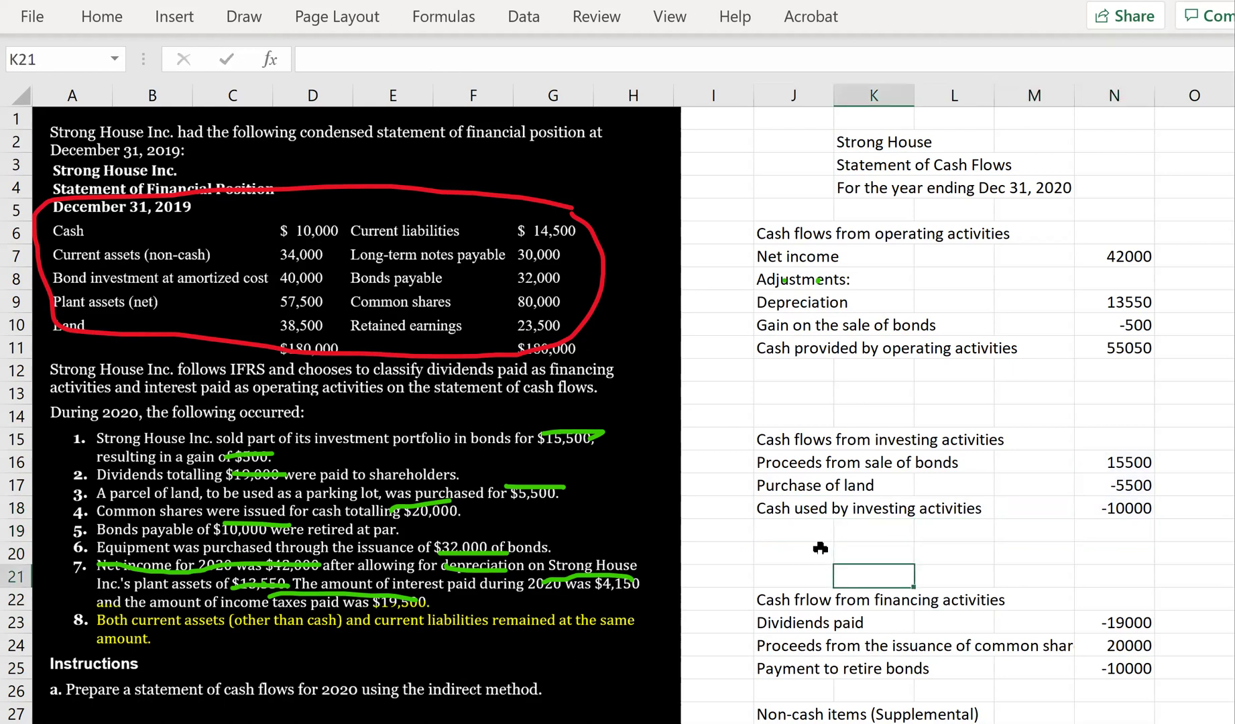
{"action": "key", "text": "Left"}
{"action": "key", "text": "Left"}
{"action": "key", "text": "Left"}
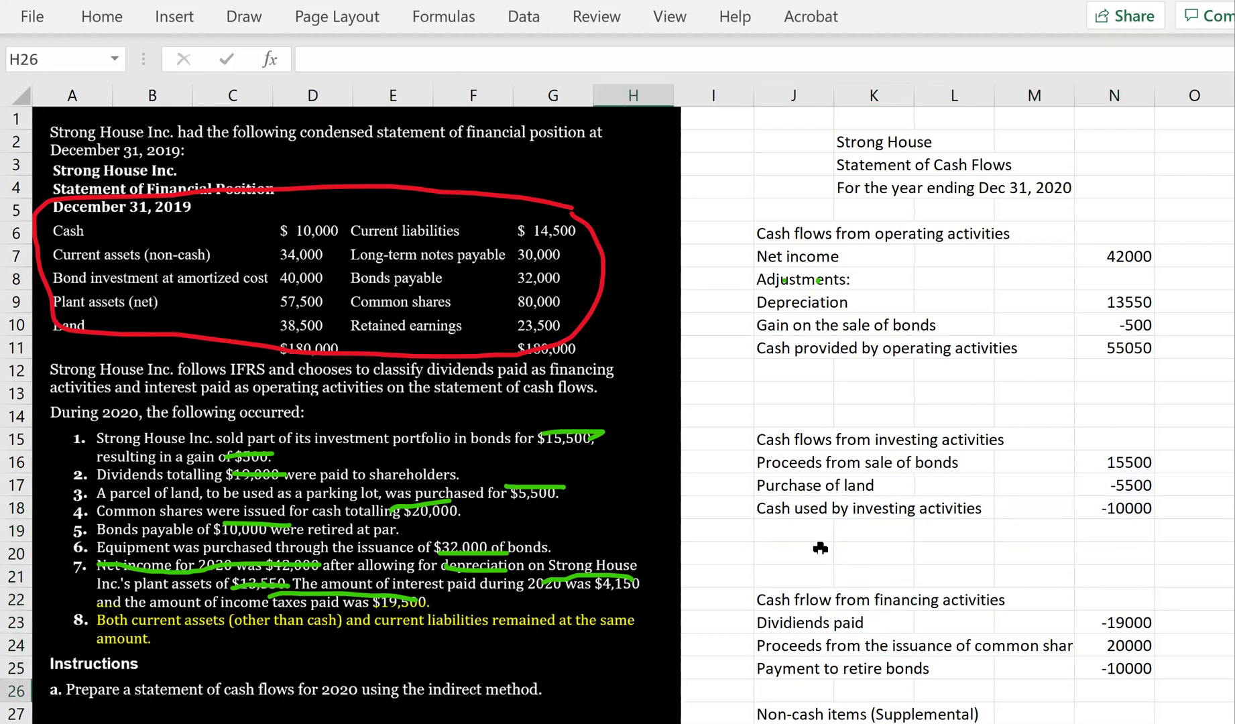
{"action": "key", "text": "Right"}
{"action": "key", "text": "Right"}
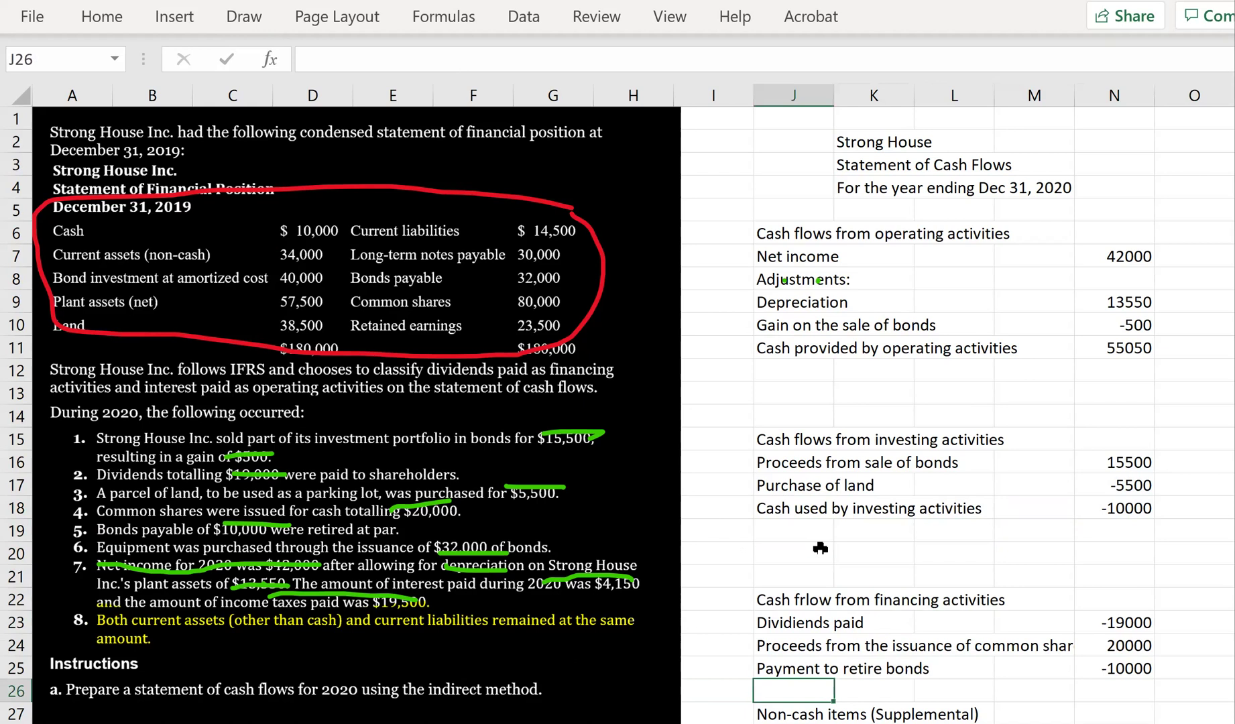
{"action": "key", "text": "Right"}
{"action": "key", "text": "Right"}
{"action": "key", "text": "Right"}
{"action": "key", "text": "Right"}
{"action": "type", "text": "=si"}
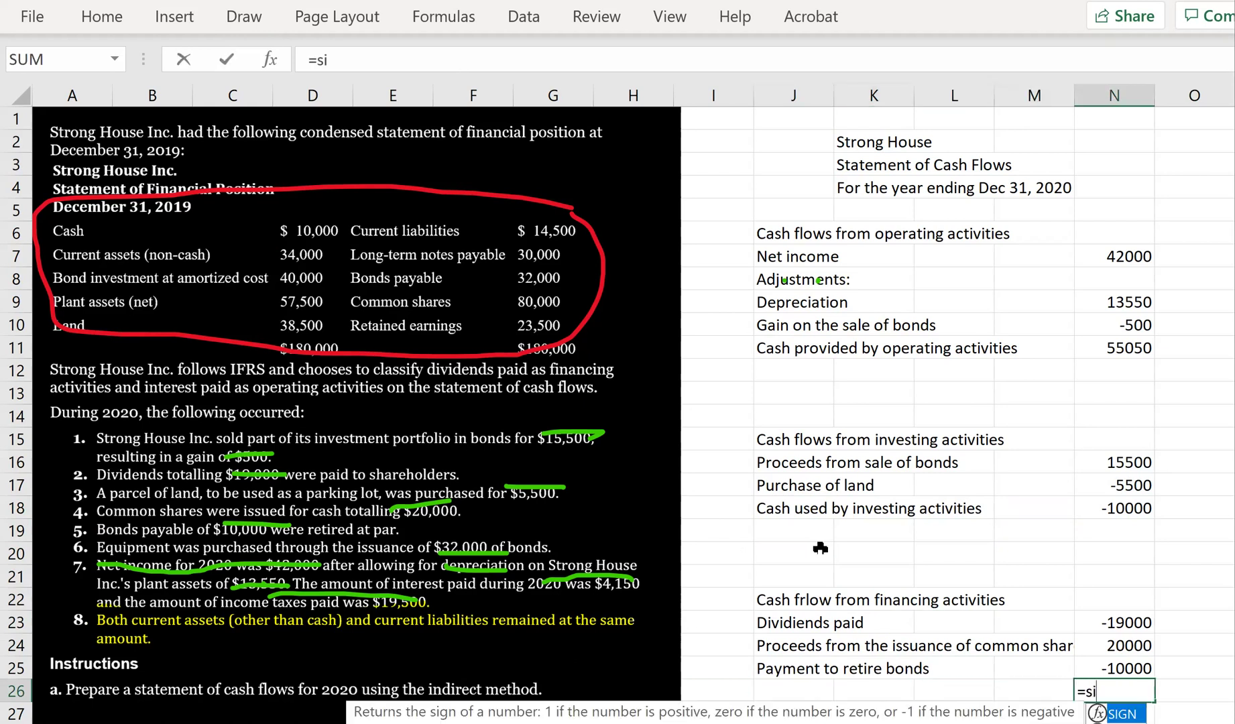
{"action": "key", "text": "BackSpace"}
{"action": "type", "text": "um("}
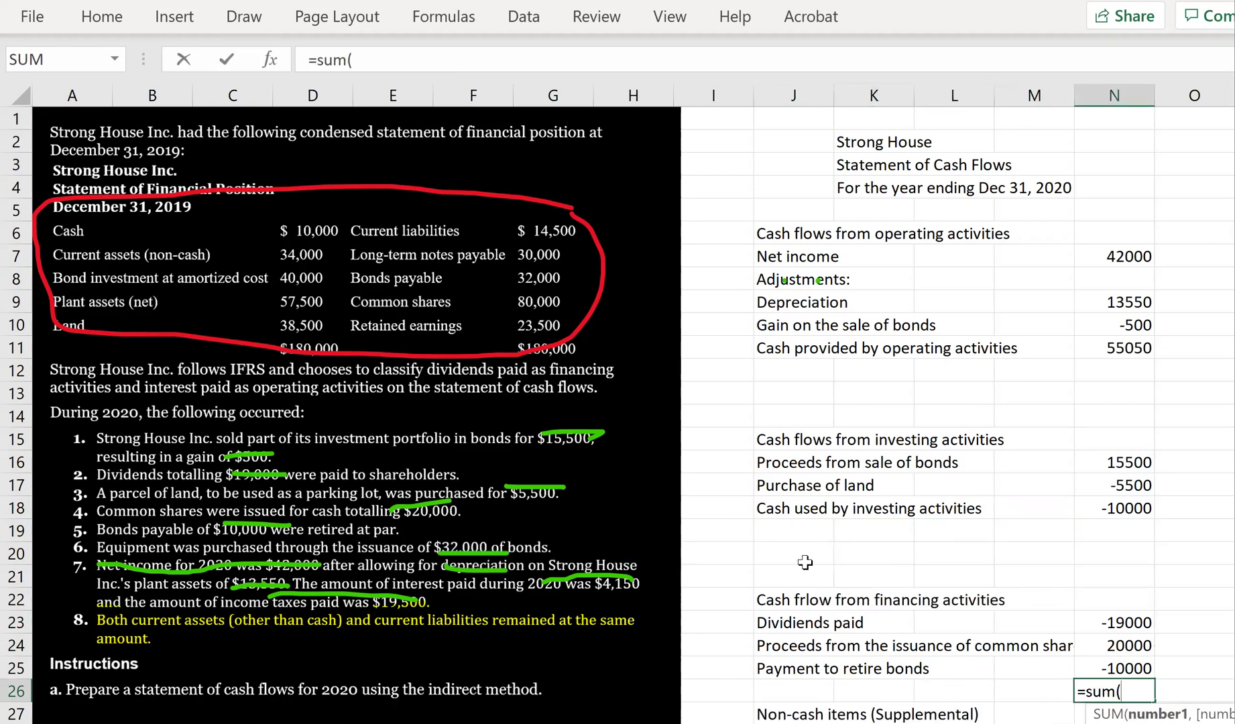
{"action": "left_click_drag", "start_coordinate": [1114, 622], "coordinate": [1117, 657]}
{"action": "key", "text": "Return"}
Step: Insert a row of cells at J27:N27, shifting the non-cash items section down
{"action": "key", "text": "Up"}
{"action": "key", "text": "Left"}
{"action": "key", "text": "Left"}
{"action": "key", "text": "Left"}
{"action": "key", "text": "Left"}
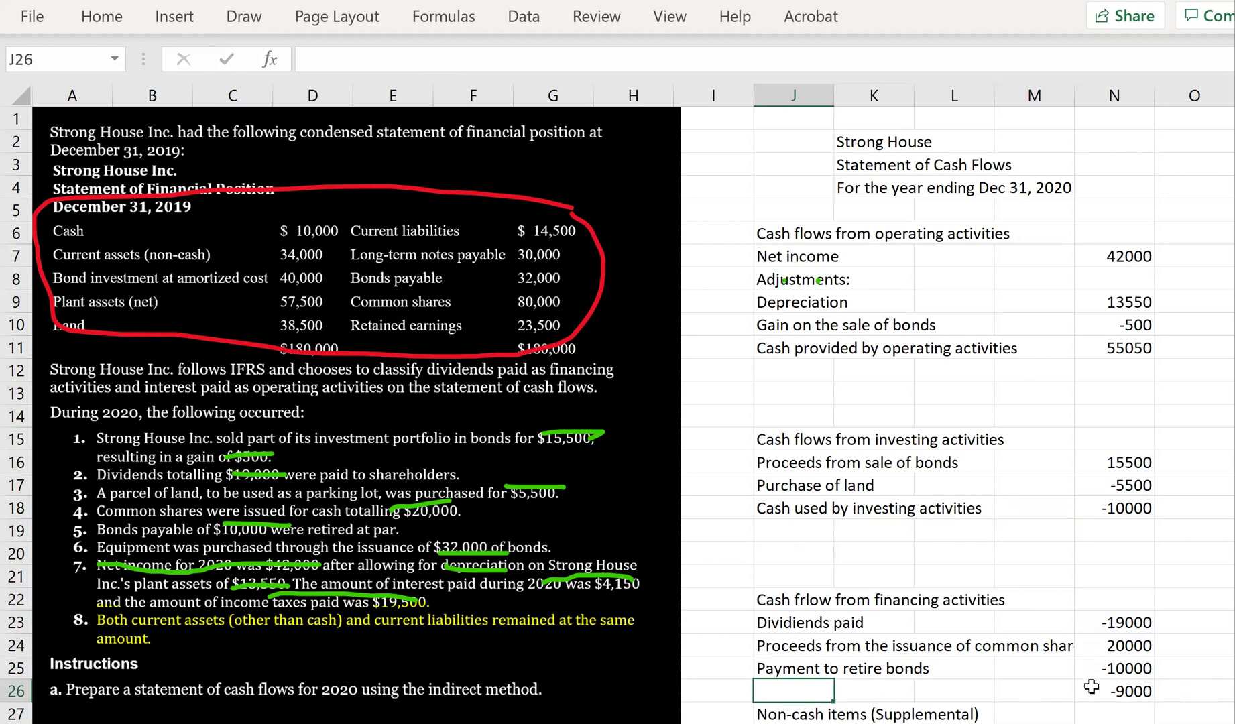
{"action": "left_click_drag", "start_coordinate": [704, 690], "coordinate": [952, 691]}
{"action": "left_click", "coordinate": [791, 712]}
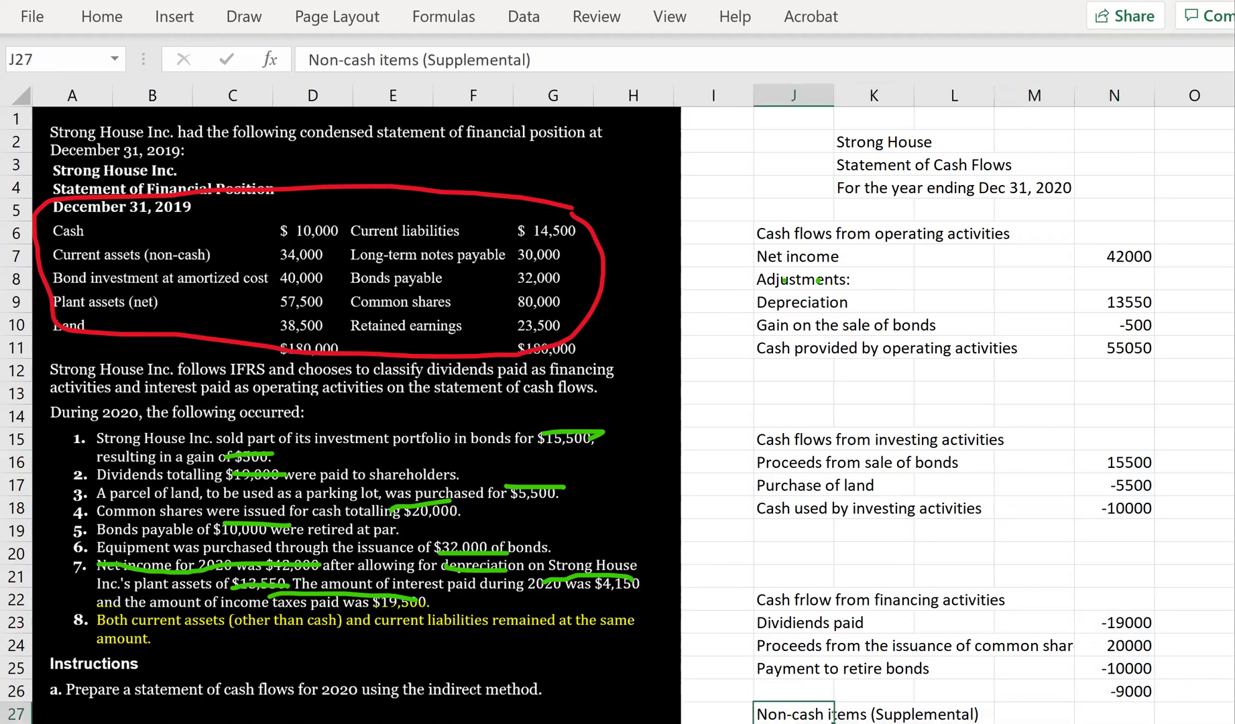
{"action": "right_click", "coordinate": [786, 704]}
{"action": "key", "text": "Escape"}
{"action": "left_click_drag", "start_coordinate": [831, 712], "coordinate": [1139, 714]}
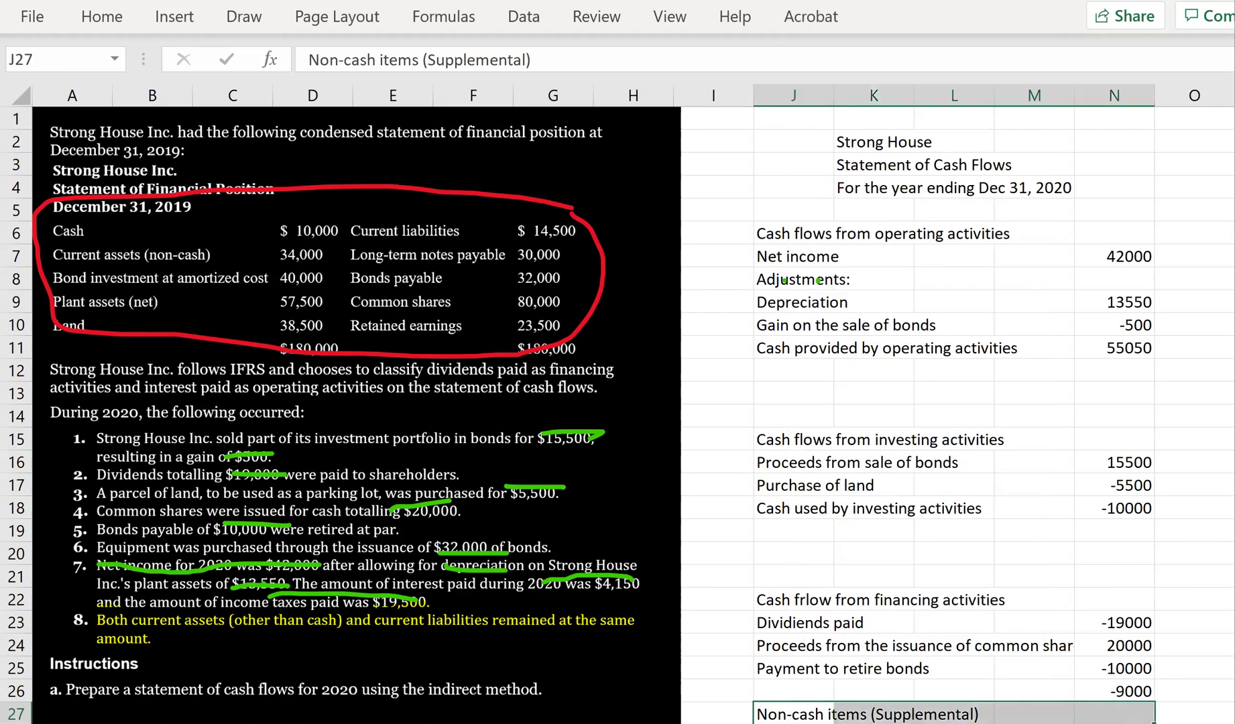
{"action": "right_click", "coordinate": [833, 704]}
{"action": "left_click", "coordinate": [960, 218]}
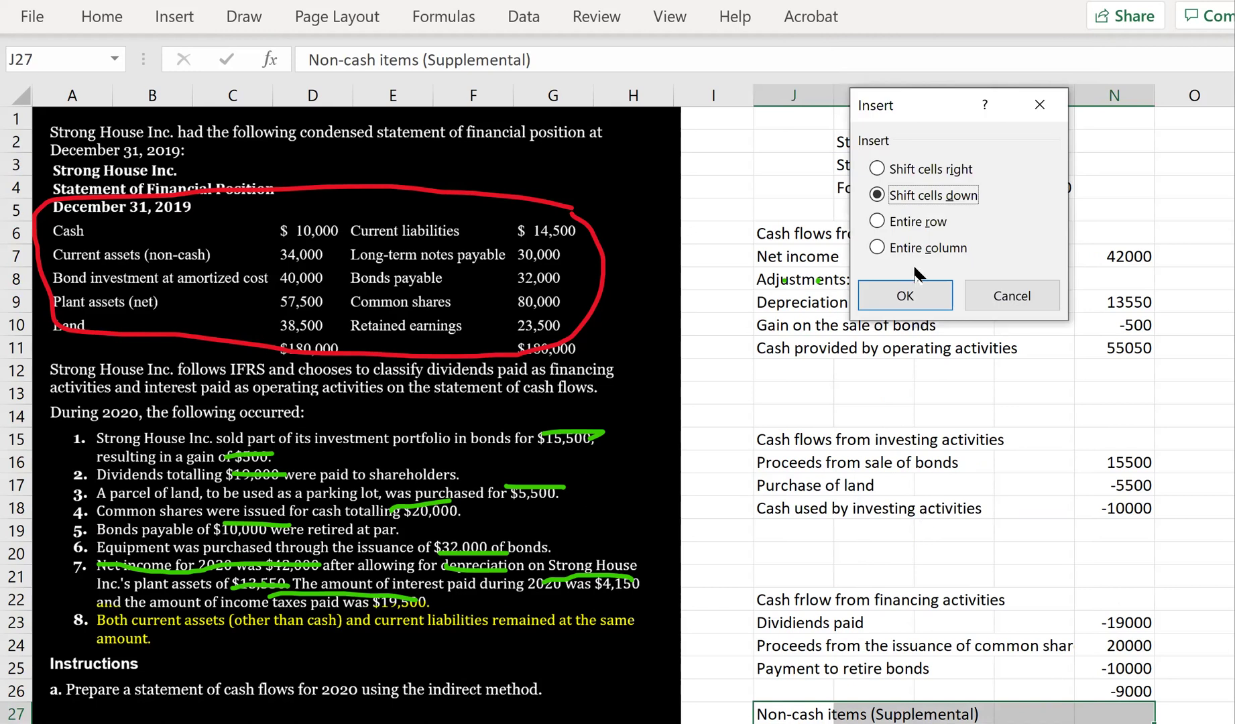
{"action": "left_click", "coordinate": [927, 293]}
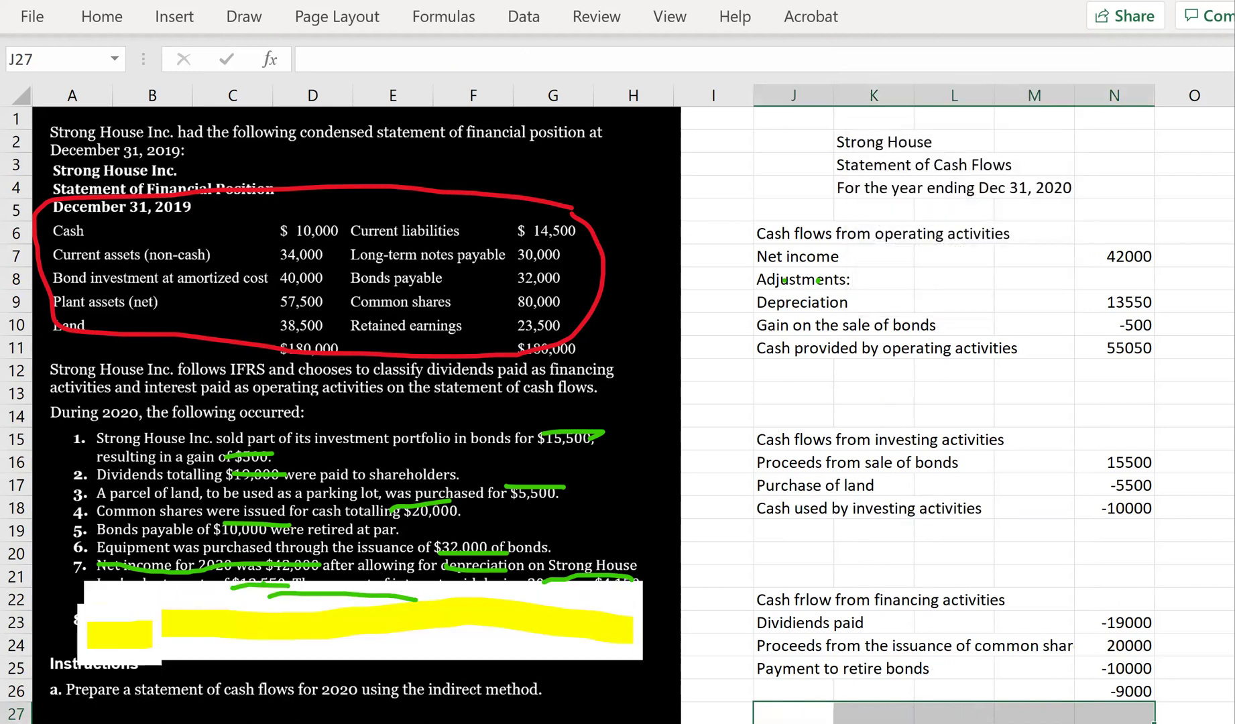
Step: Insert another row of cells at J27:N27 so the supplemental section shifts further down
{"action": "right_click", "coordinate": [850, 667]}
{"action": "left_click", "coordinate": [772, 531]}
{"action": "scroll", "coordinate": [1032, 537], "scroll_direction": "down", "scroll_amount": 3}
{"action": "scroll", "coordinate": [888, 614], "scroll_direction": "down", "scroll_amount": 5}
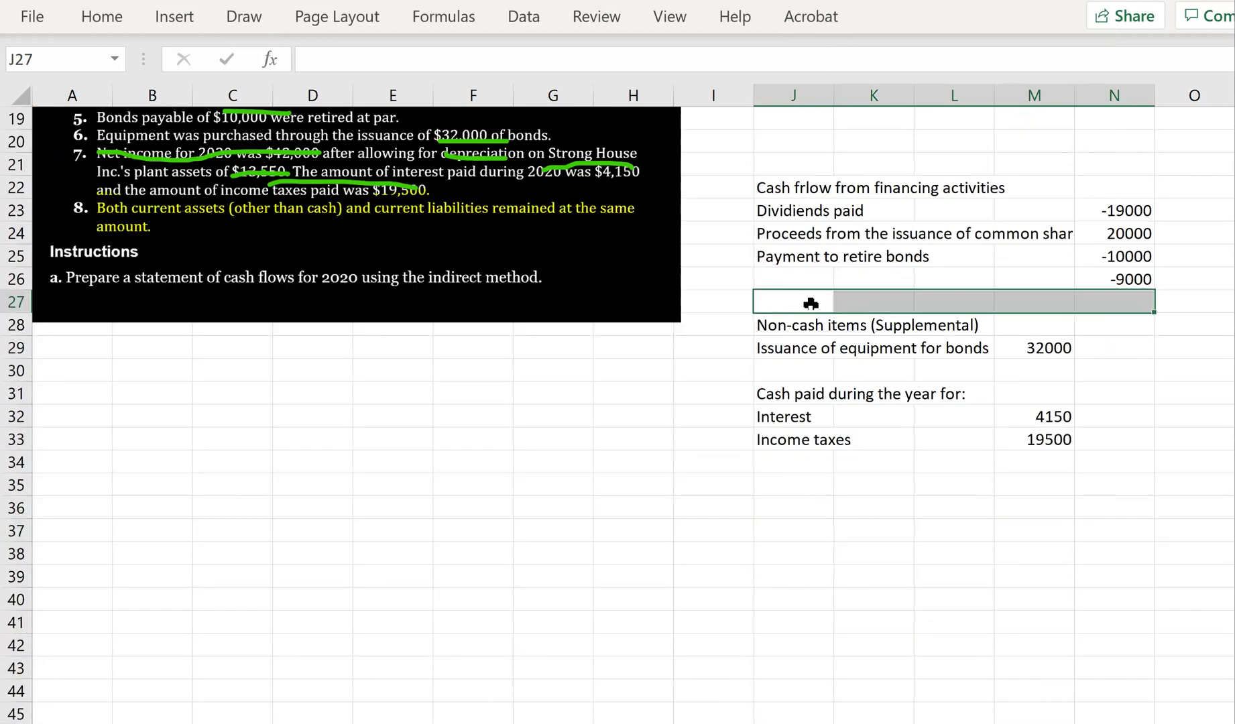
{"action": "right_click", "coordinate": [810, 303]}
{"action": "left_click", "coordinate": [859, 335]}
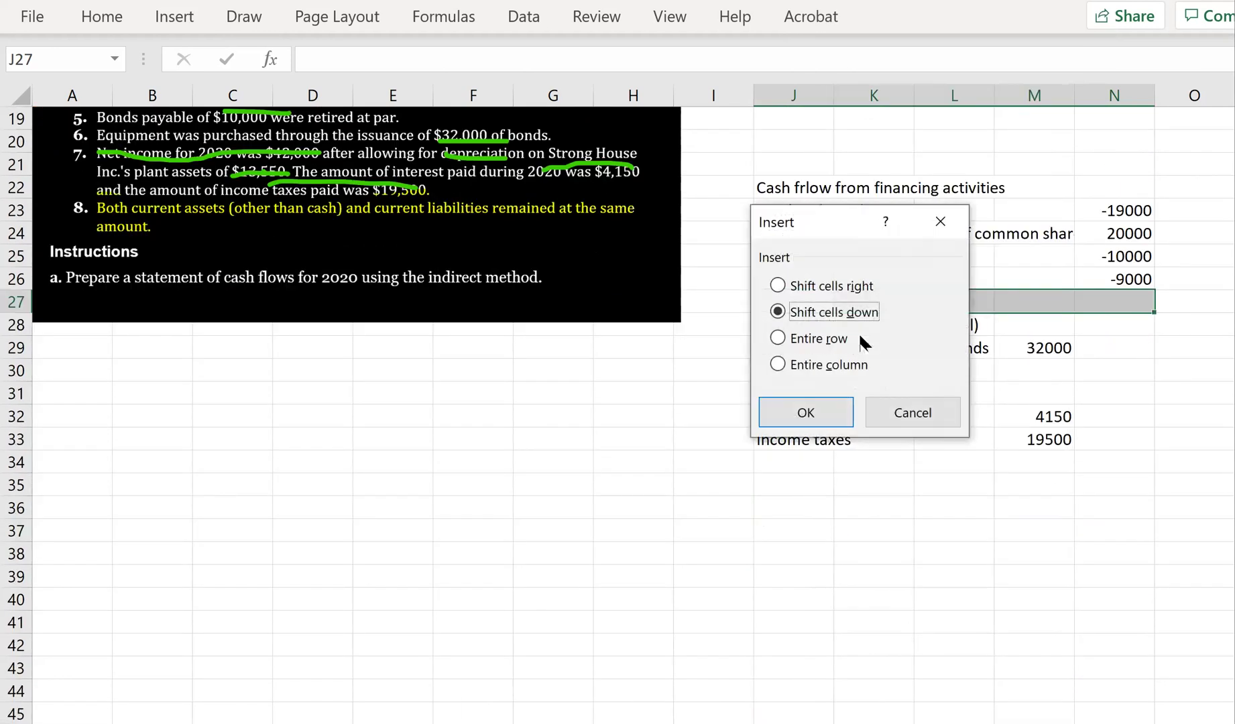
{"action": "key", "text": "Escape"}
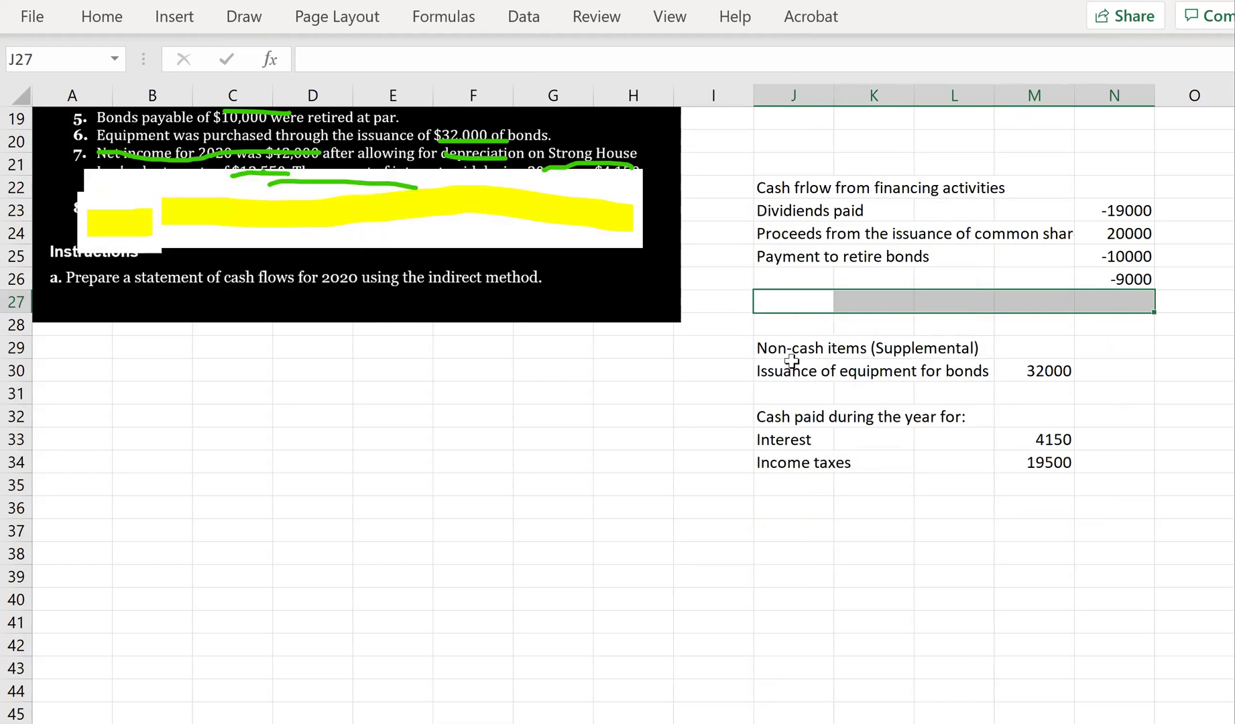
Step: Copy the supplemental non-cash and cash-paid block from J29:M34 to the area starting at cell E30
{"action": "left_click", "coordinate": [790, 362]}
{"action": "left_click_drag", "start_coordinate": [787, 347], "coordinate": [1047, 451]}
{"action": "left_click_drag", "start_coordinate": [787, 347], "coordinate": [1054, 469]}
{"action": "key", "text": "ctrl+c"}
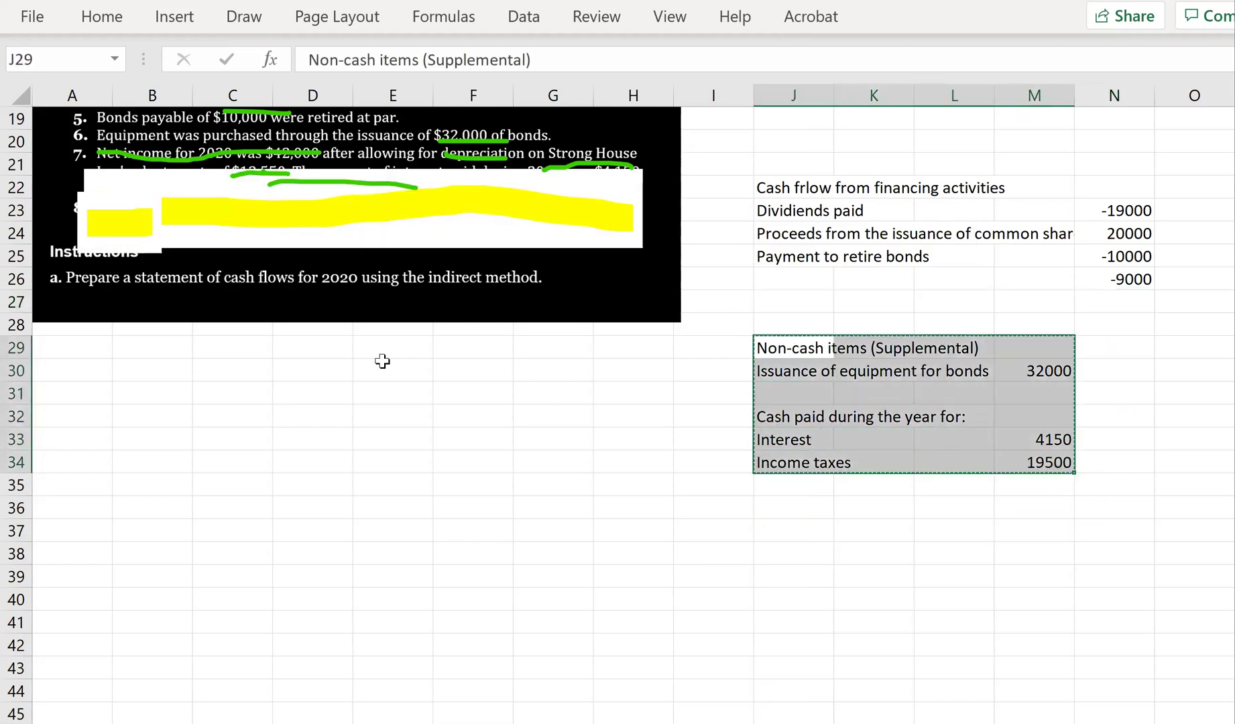
{"action": "left_click", "coordinate": [385, 370]}
{"action": "key", "text": "ctrl+v"}
Step: Clear the contents of the original supplemental block in J29:M34
{"action": "left_click_drag", "start_coordinate": [788, 347], "coordinate": [1054, 463]}
{"action": "right_click", "coordinate": [1046, 437]}
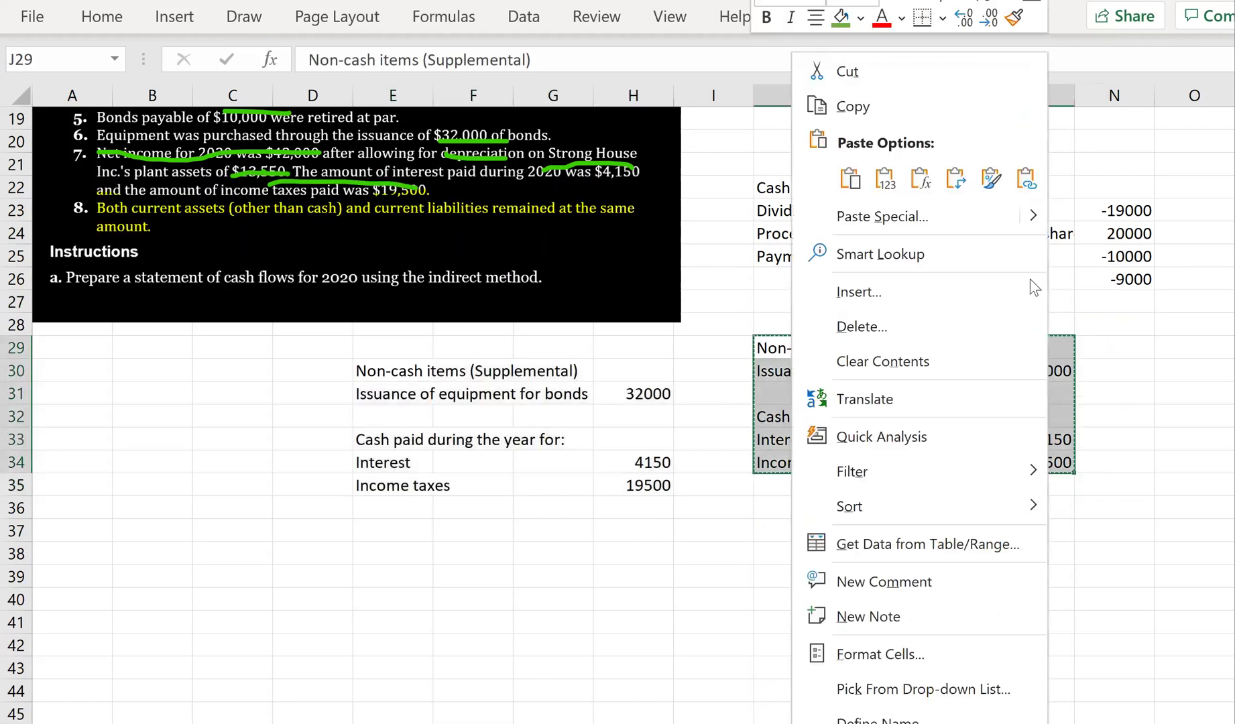
{"action": "left_click", "coordinate": [945, 367]}
{"action": "left_click", "coordinate": [952, 415]}
Step: Label the financing total in cell J26 as "Cash flow used by financing activities"
{"action": "left_click", "coordinate": [806, 281]}
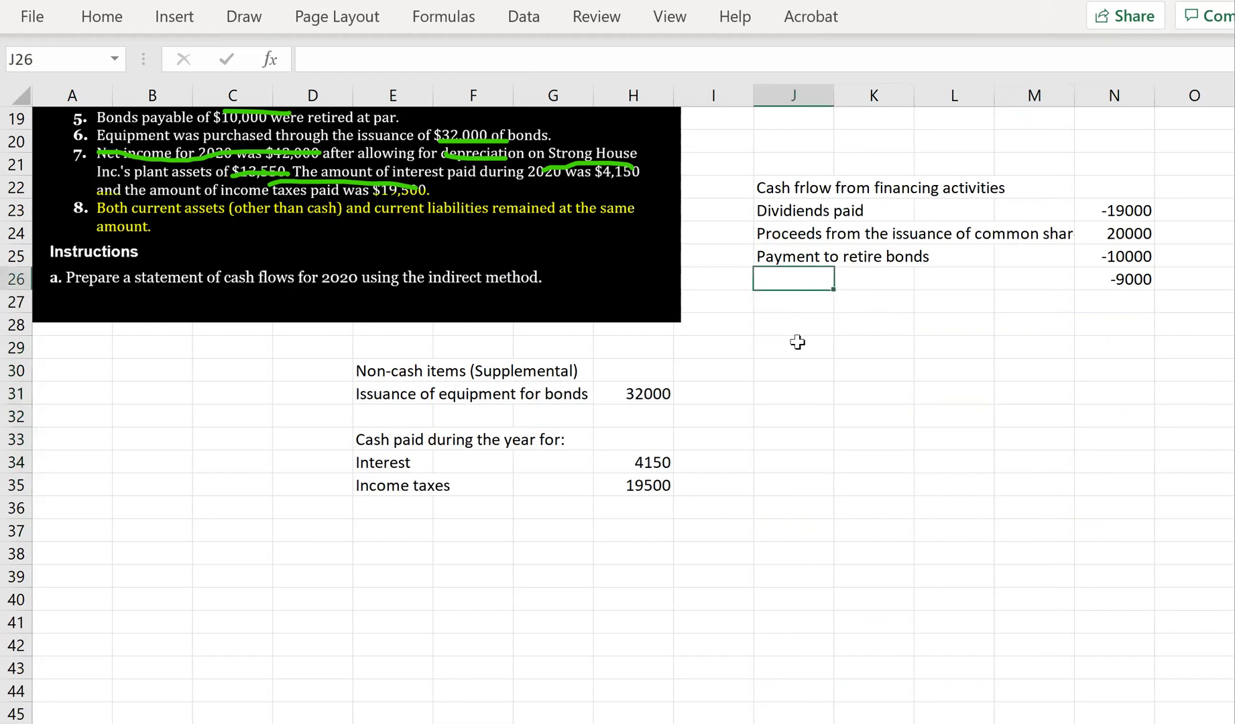
{"action": "type", "text": "Cash flow "}
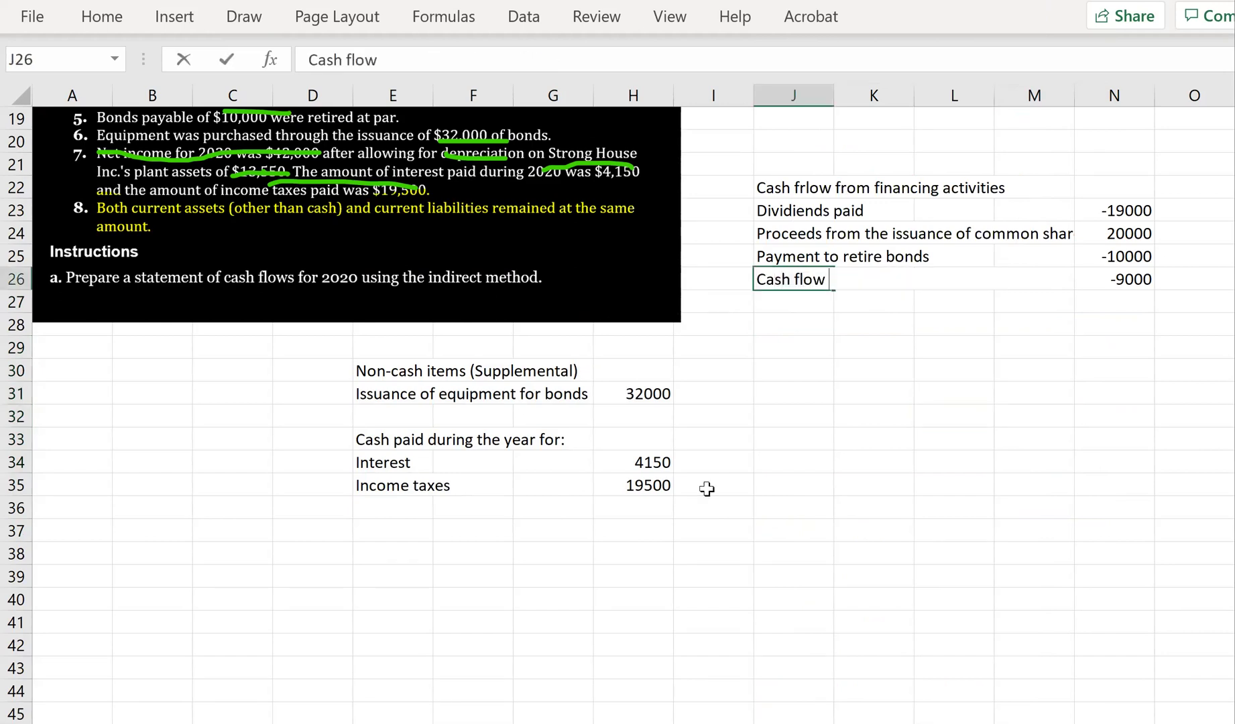
{"action": "type", "text": "used by fin"}
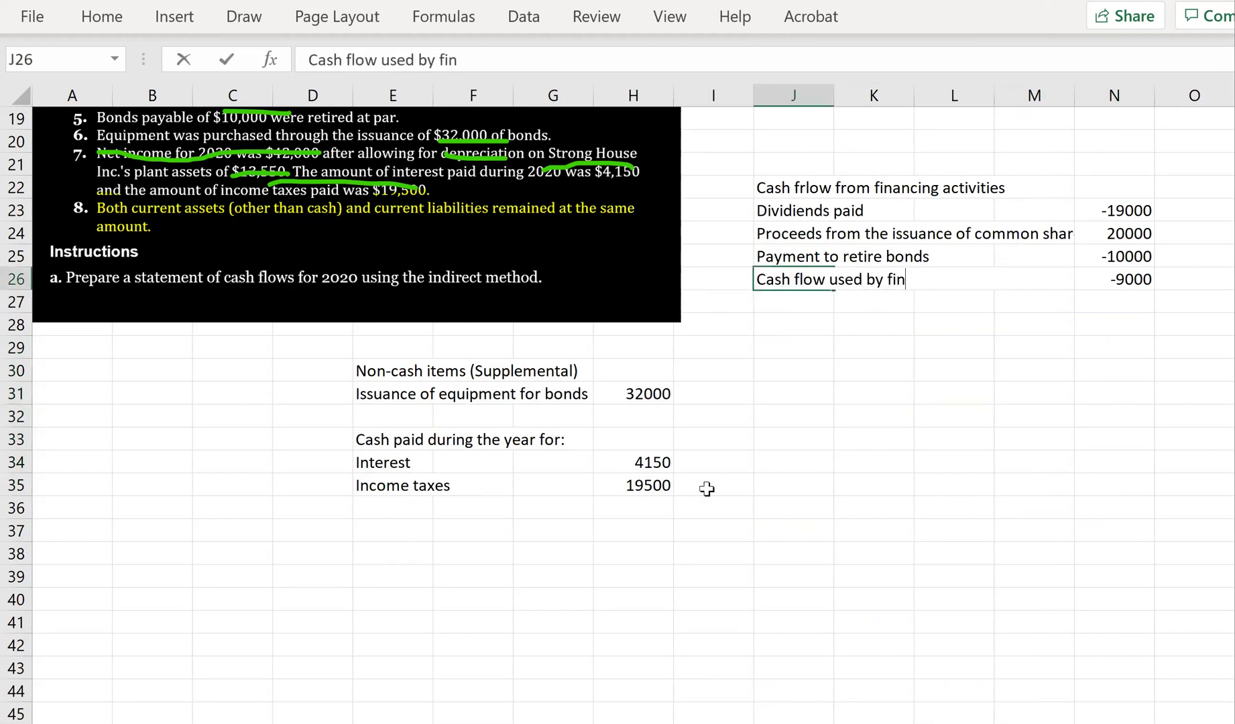
{"action": "type", "text": "ancing acit"}
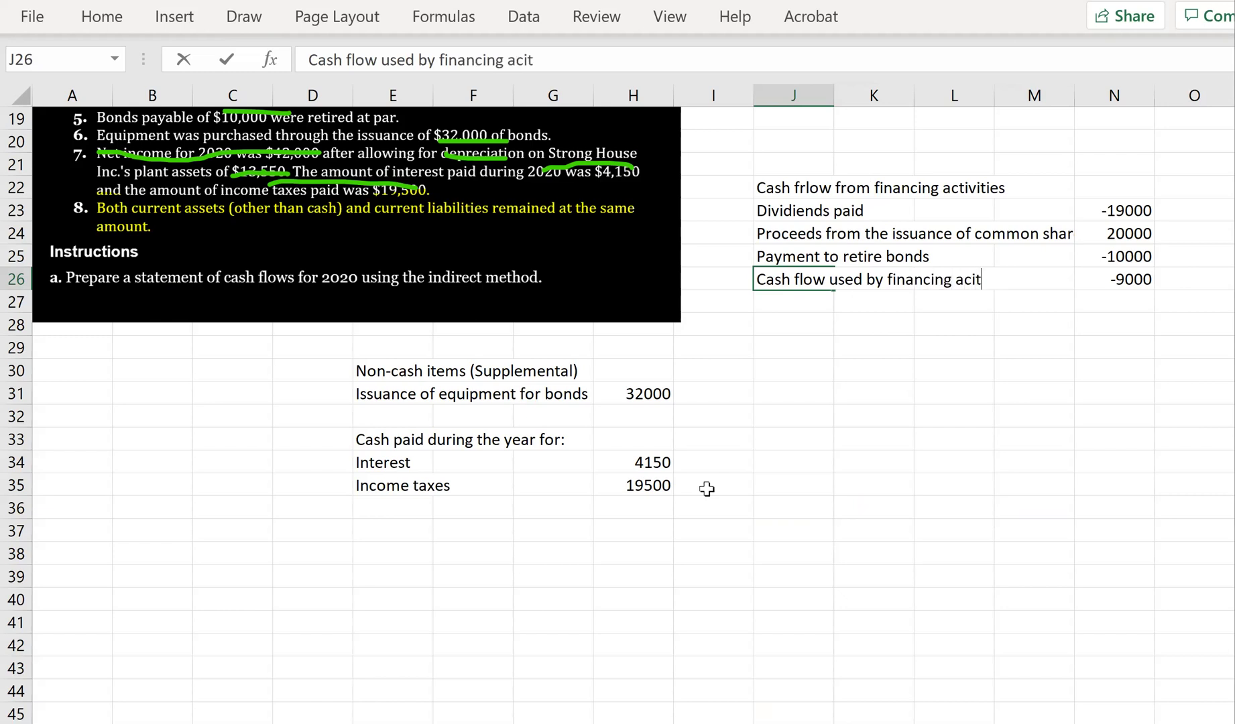
{"action": "key", "text": "BackSpace"}
{"action": "key", "text": "BackSpace"}
{"action": "key", "text": "BackSpace"}
{"action": "type", "text": "tivities"}
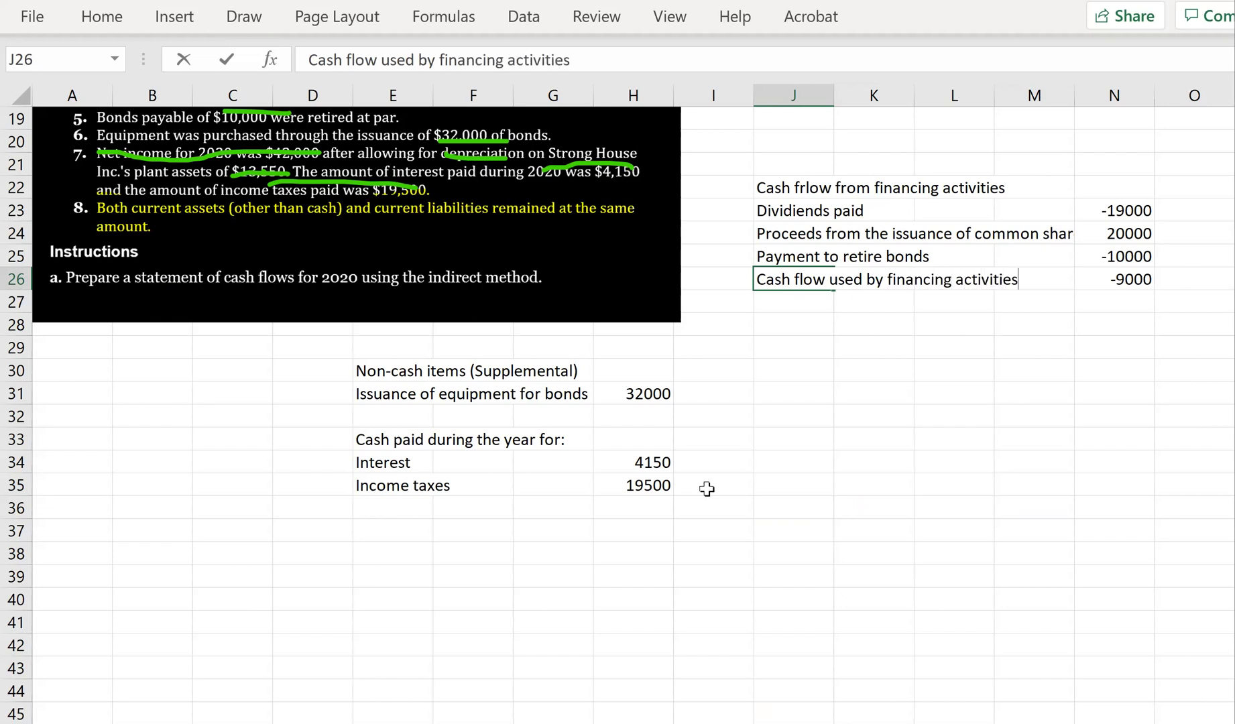
{"action": "key", "text": "Return"}
Step: Enter the label "Net increase in cash" in cell J28
{"action": "key", "text": "Return"}
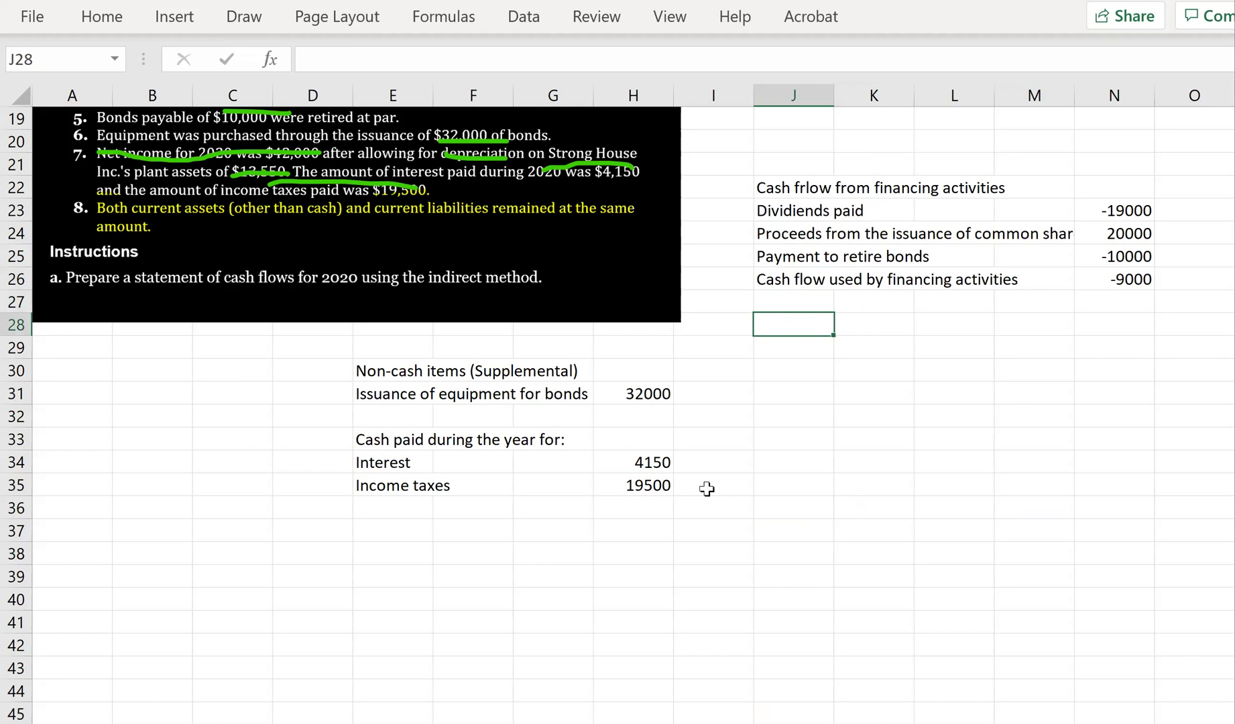
{"action": "type", "text": "Net increase in csh"}
{"action": "key", "text": "BackSpace"}
{"action": "key", "text": "BackSpace"}
{"action": "type", "text": "as"}
Step: Calculate the net increase in cash in cell N28 with the formula =N11+N18+N26
{"action": "key", "text": "Right"}
{"action": "key", "text": "Right"}
{"action": "key", "text": "Right"}
{"action": "key", "text": "Right"}
{"action": "type", "text": "="}
{"action": "scroll", "coordinate": [947, 260], "scroll_direction": "up", "scroll_amount": 1}
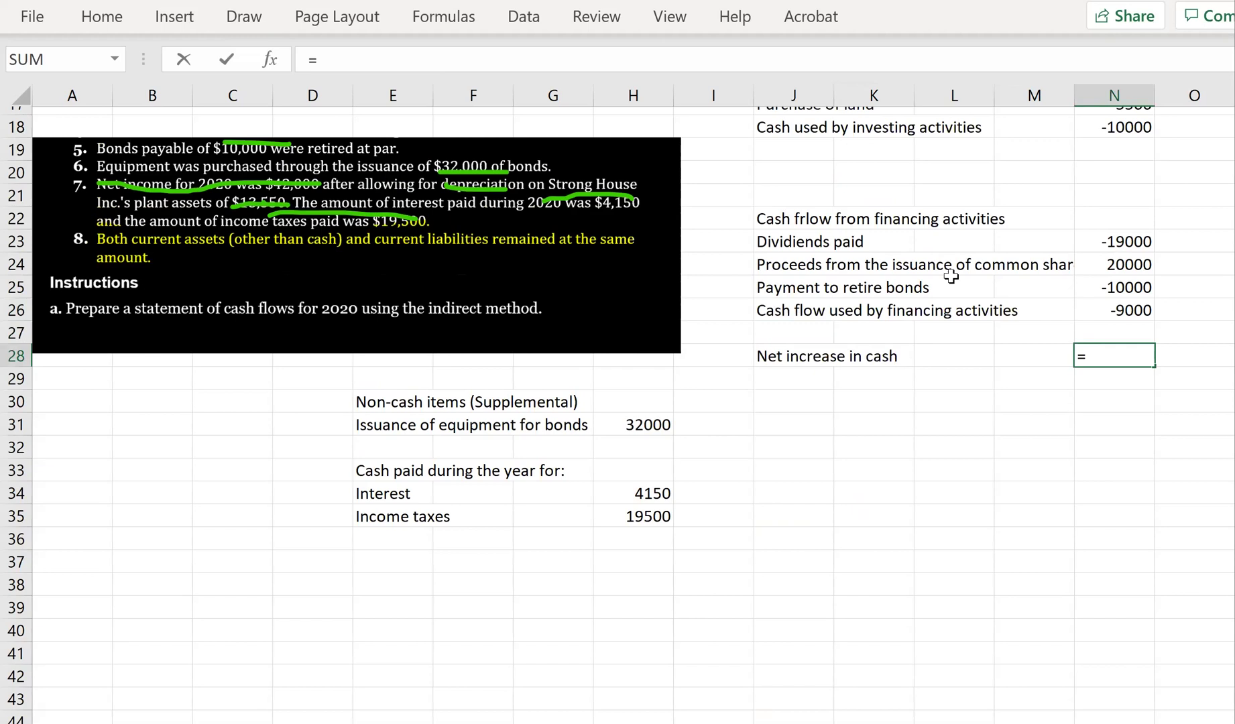
{"action": "scroll", "coordinate": [950, 276], "scroll_direction": "up", "scroll_amount": 4}
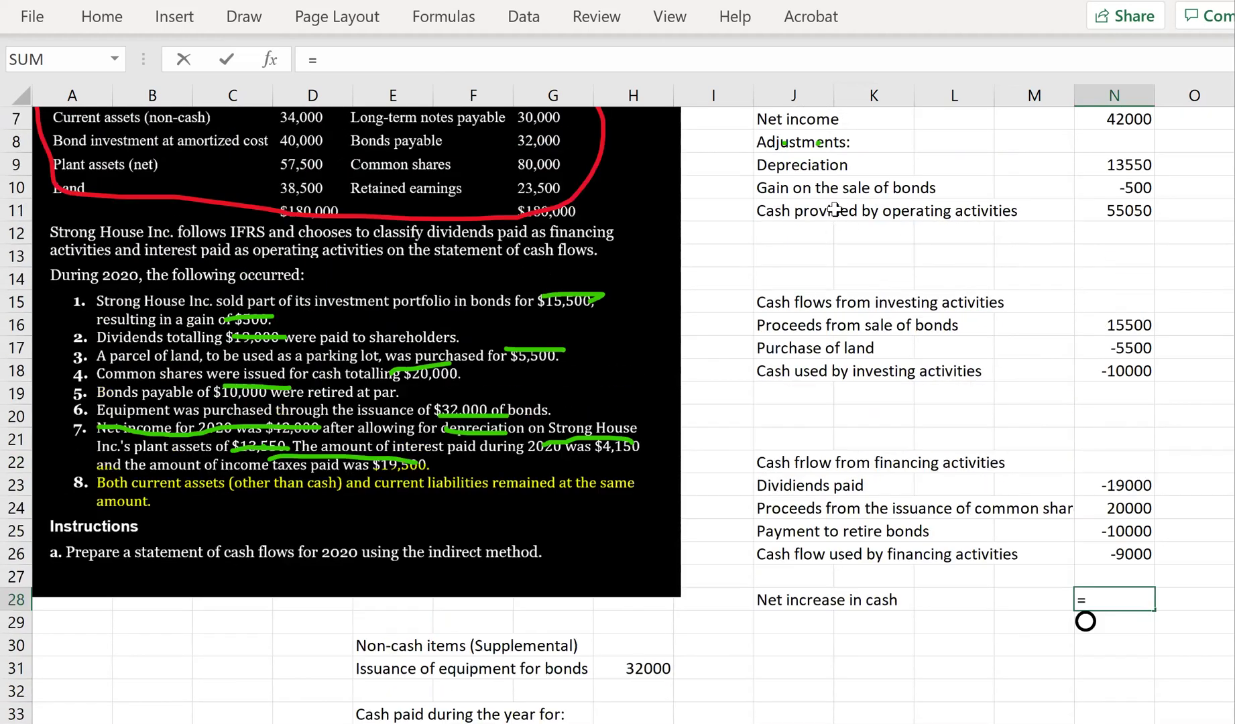
{"action": "left_click", "coordinate": [1092, 209]}
{"action": "type", "text": "+"}
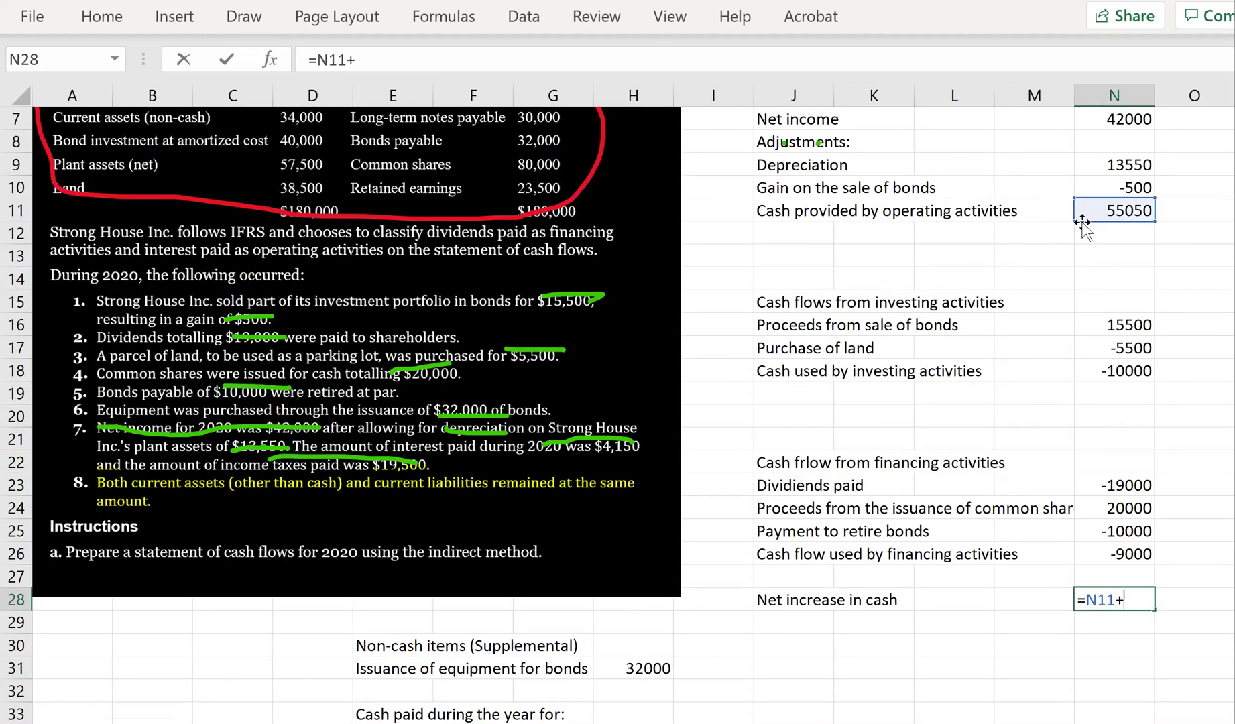
{"action": "left_click", "coordinate": [1113, 368]}
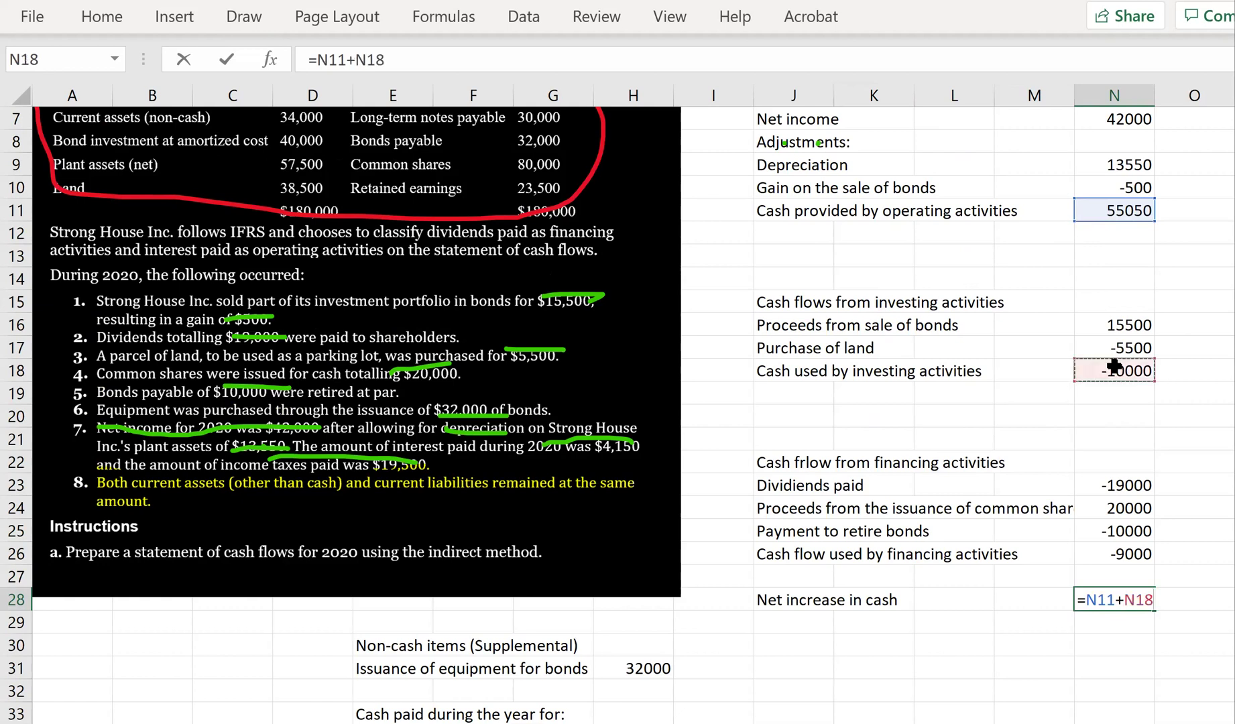
{"action": "type", "text": "+"}
{"action": "left_click", "coordinate": [1138, 556]}
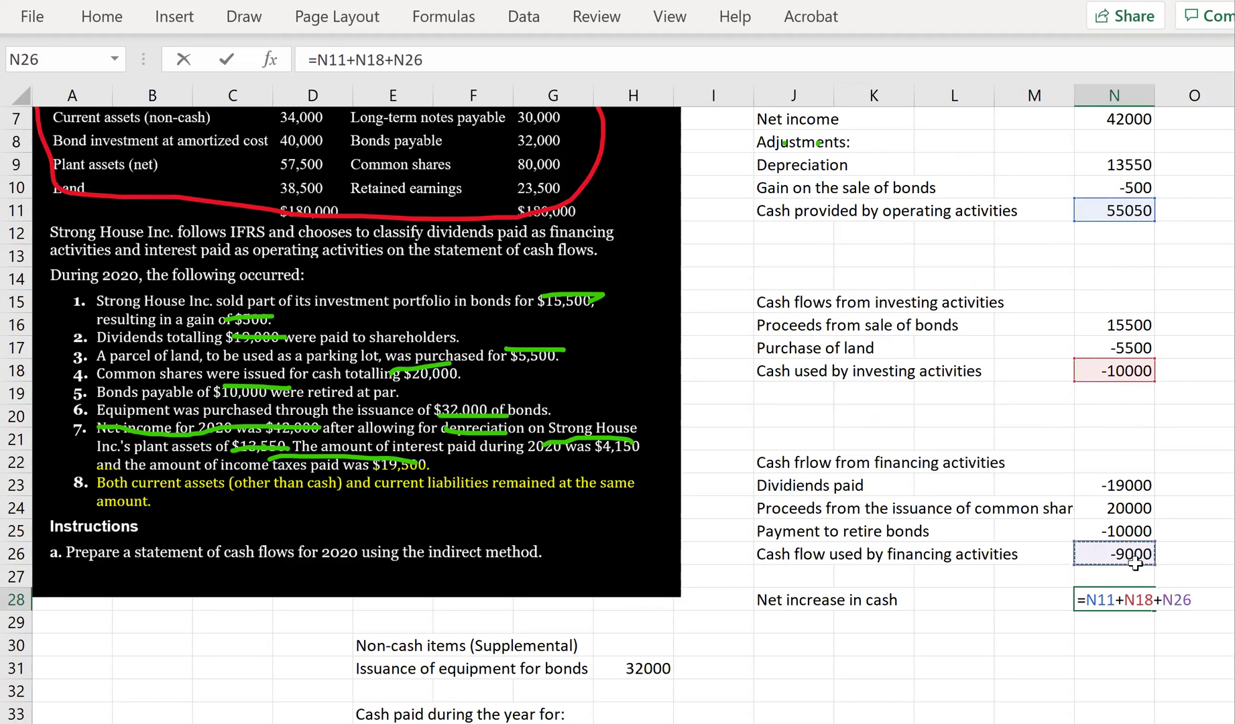
{"action": "key", "text": "Return"}
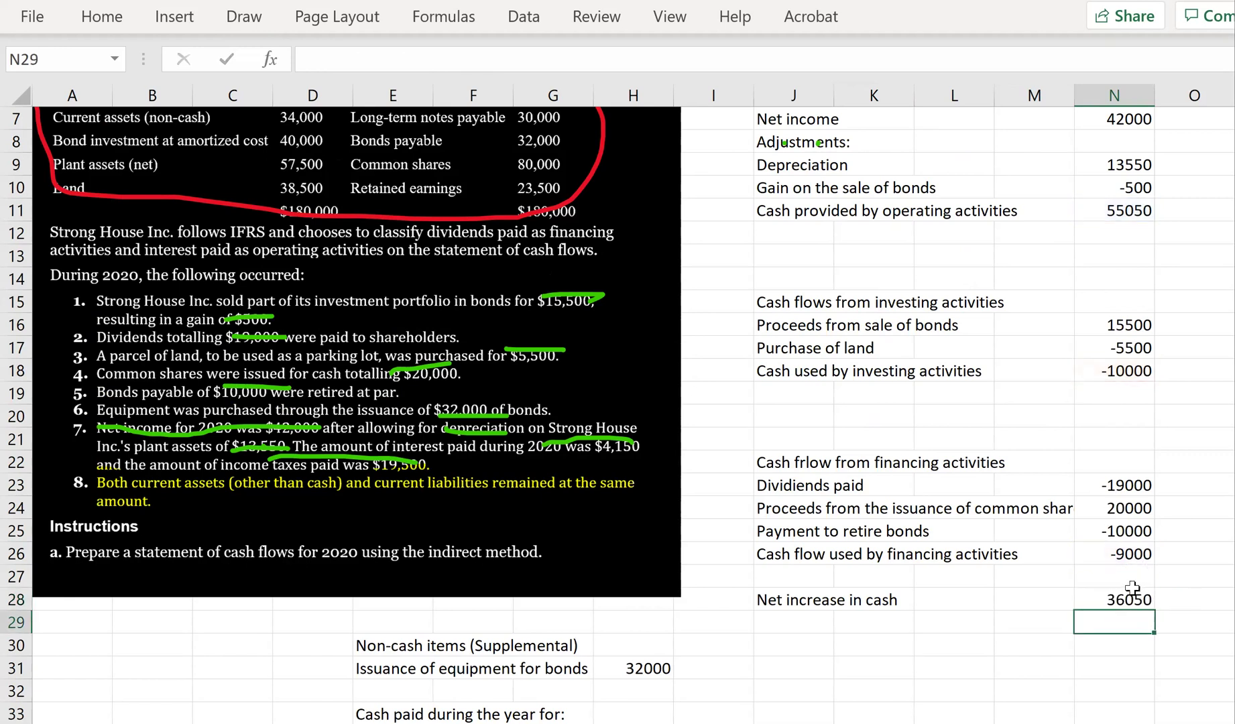
Step: Check the net increase formula against the three section totals and overwrite cell N28 with the value 56050
{"action": "left_click", "coordinate": [1133, 593]}
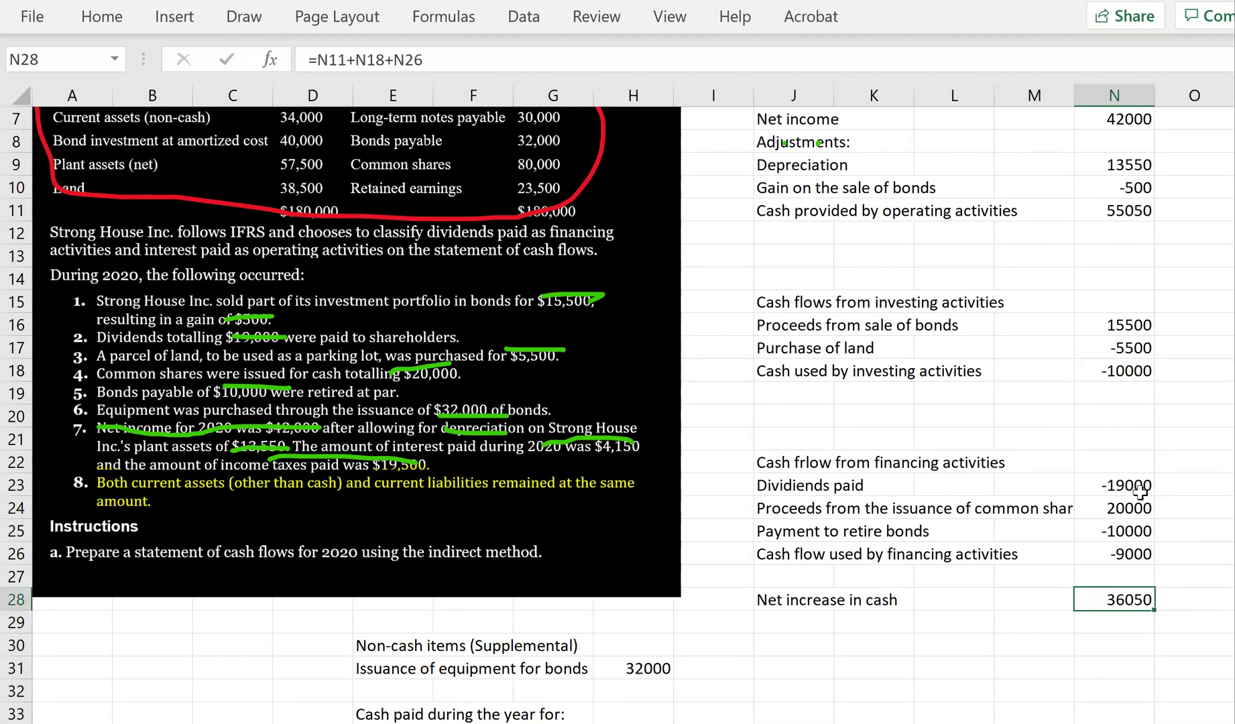
{"action": "double_click", "coordinate": [1130, 596]}
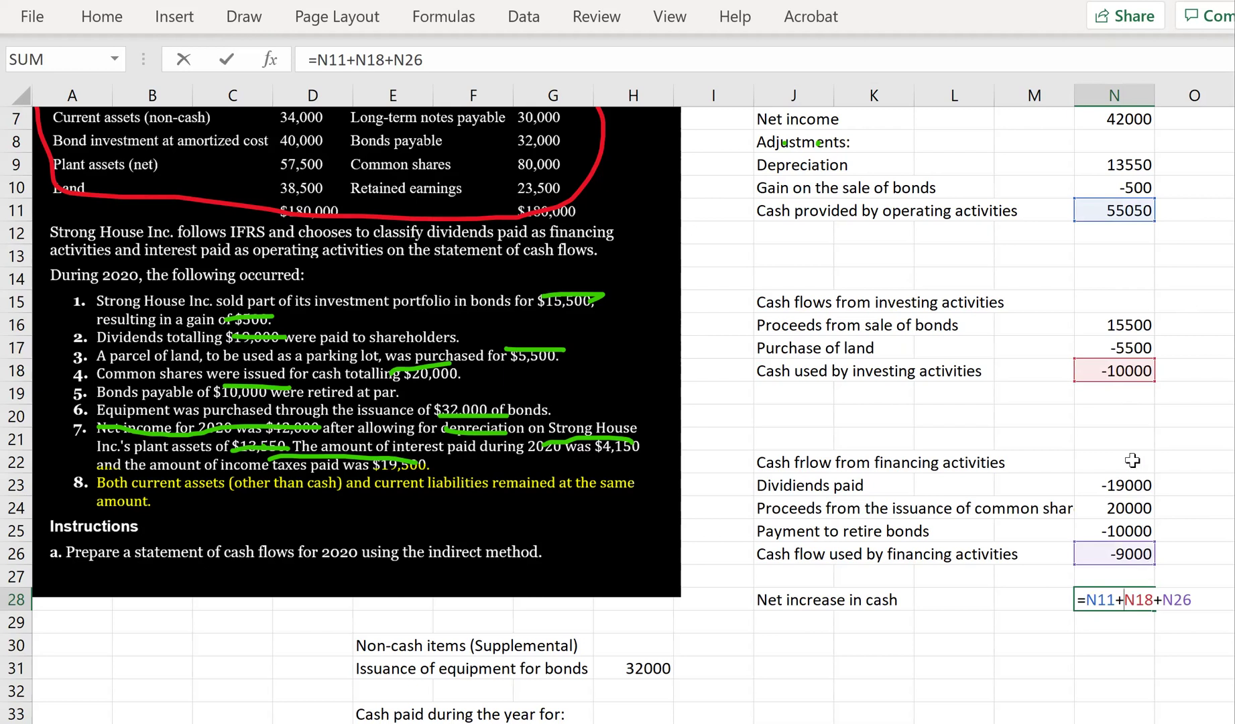
{"action": "key", "text": "Return"}
{"action": "left_click", "coordinate": [1129, 213]}
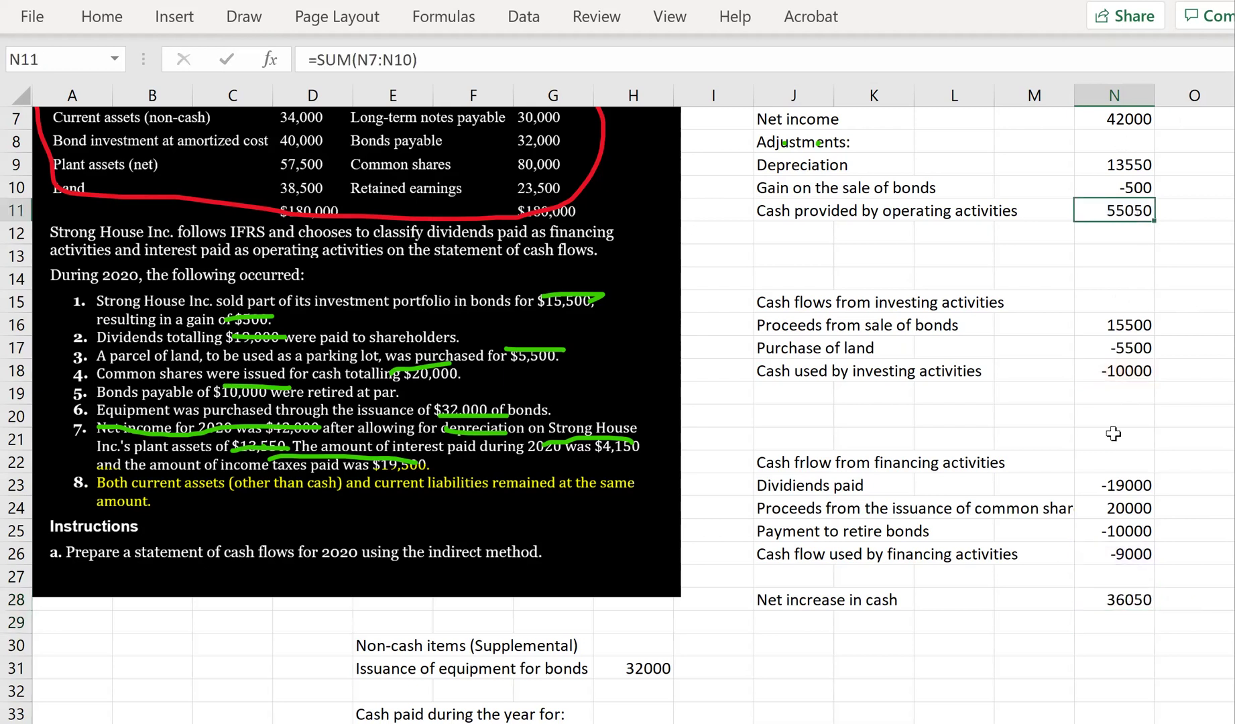
{"action": "left_click", "coordinate": [1127, 370], "text": "ctrl"}
{"action": "left_click", "coordinate": [1122, 552], "text": "ctrl"}
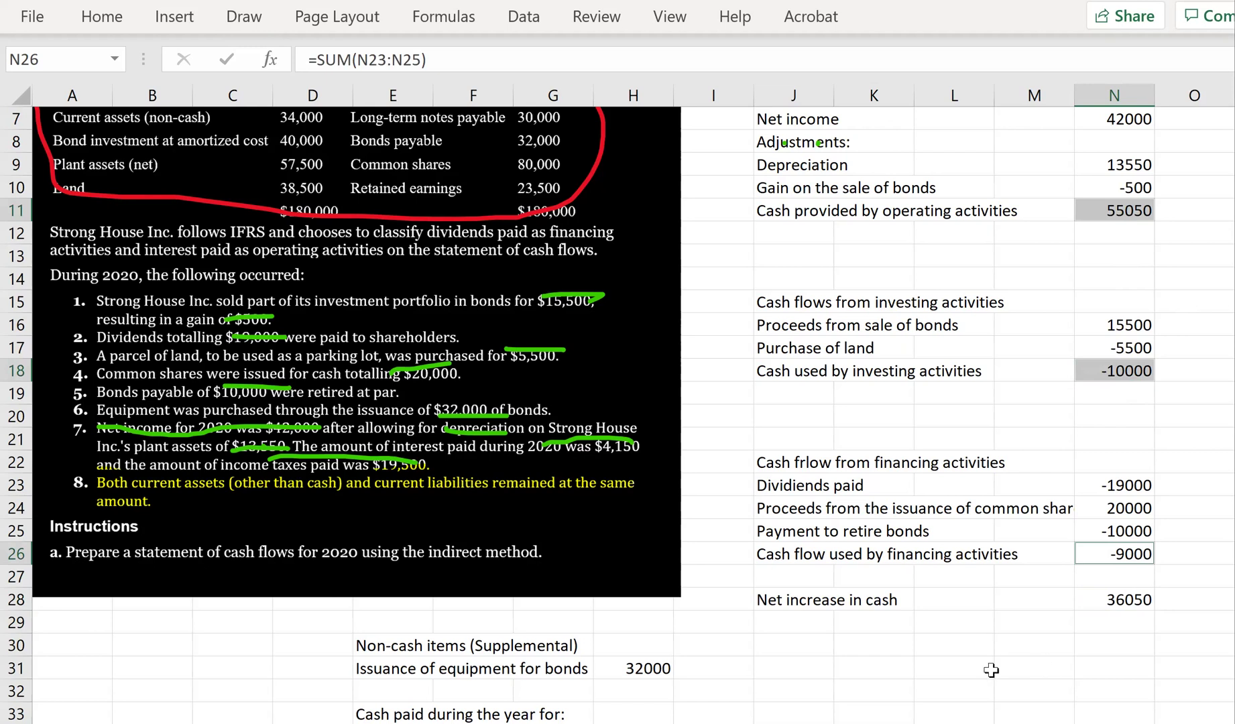
{"action": "left_click", "coordinate": [1114, 606]}
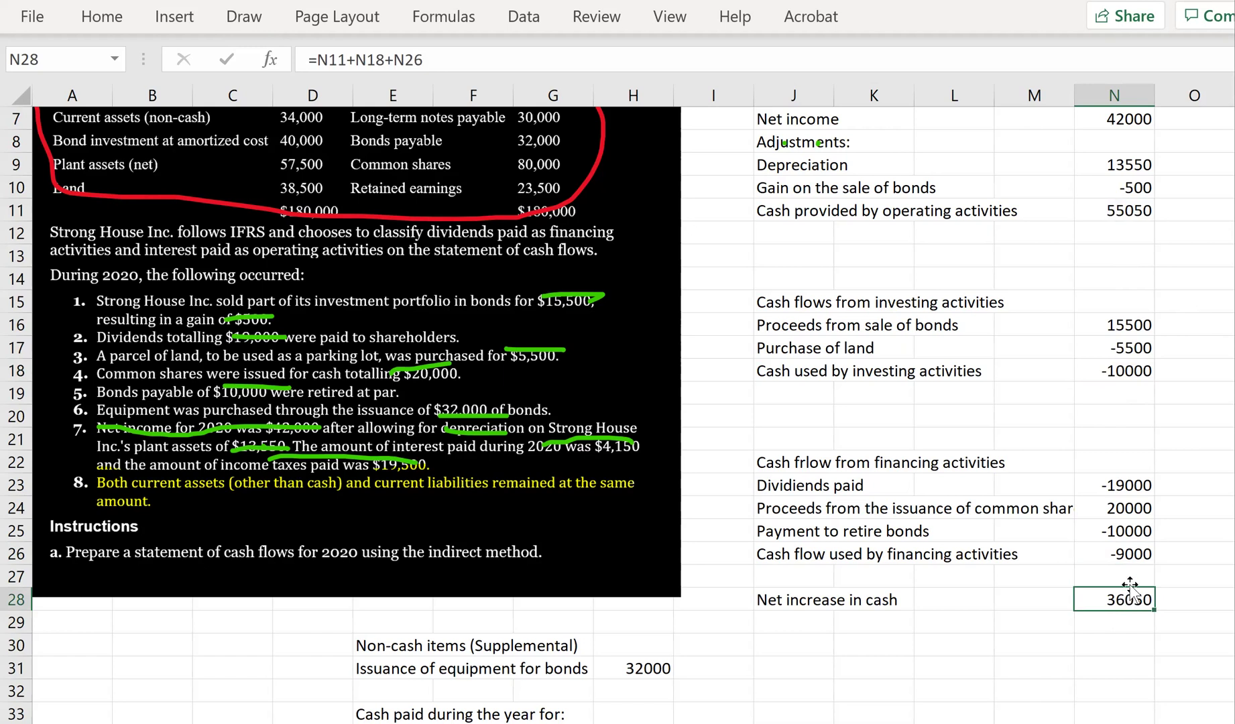
{"action": "type", "text": "560"}
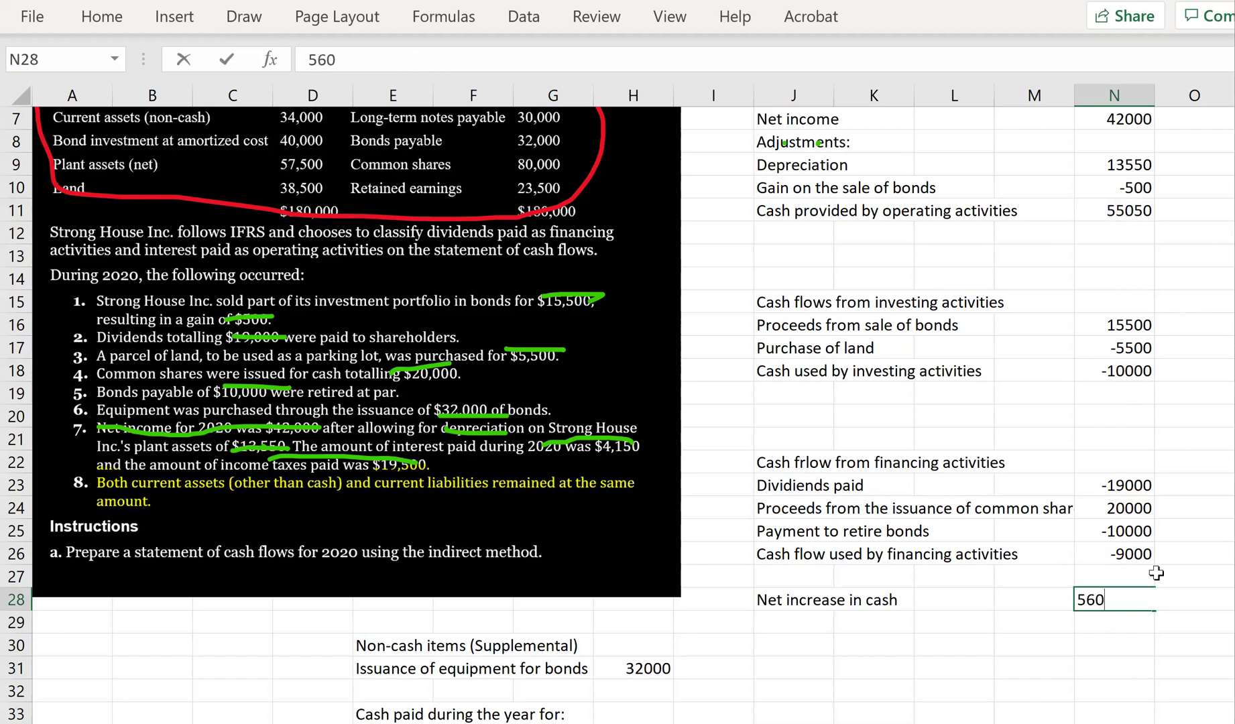
{"action": "type", "text": "50"}
{"action": "key", "text": "Return"}
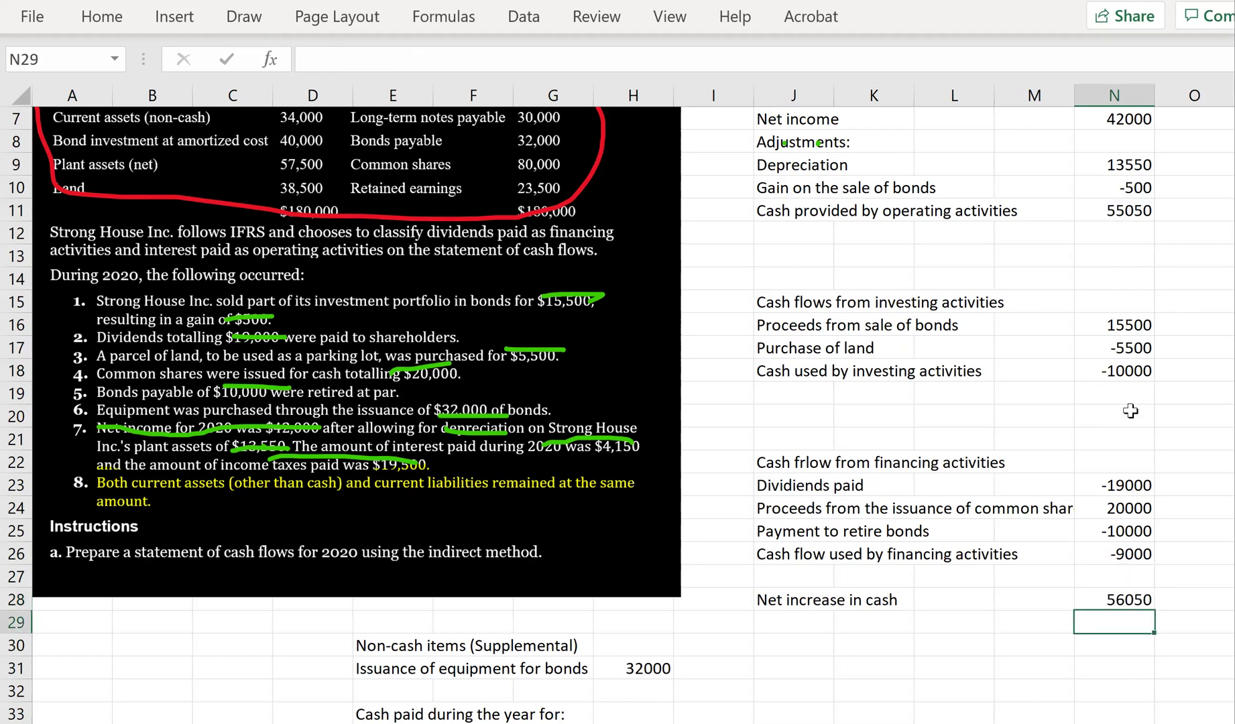
{"action": "left_click", "coordinate": [1178, 595]}
{"action": "left_click", "coordinate": [1021, 600]}
{"action": "type", "text": "="}
{"action": "left_click", "coordinate": [1135, 213]}
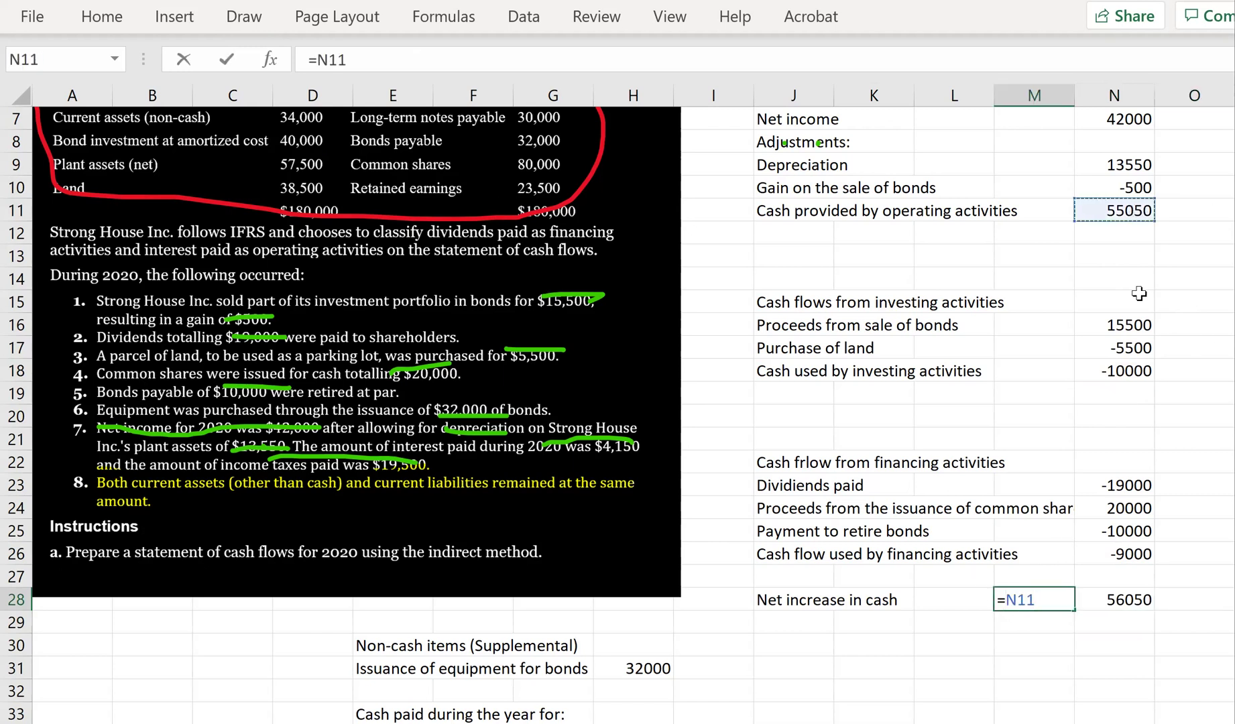
{"action": "type", "text": "+"}
{"action": "key", "text": "Escape"}
Step: Recalculate the investing activities total in cell N18 with the formula =SUM(N16:N17)
{"action": "left_click", "coordinate": [1133, 370]}
{"action": "double_click", "coordinate": [1133, 370]}
{"action": "key", "text": "Return"}
{"action": "left_click", "coordinate": [1096, 370]}
{"action": "type", "text": "=sum("}
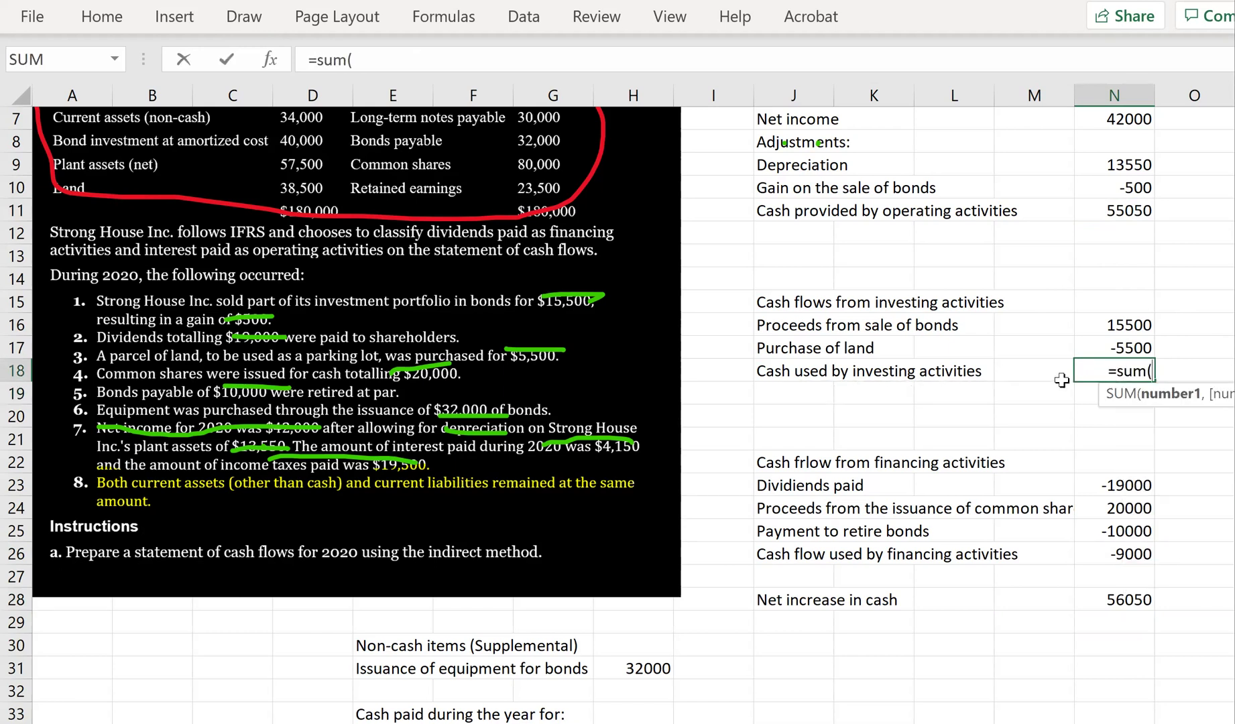
{"action": "left_click_drag", "start_coordinate": [1113, 327], "coordinate": [1102, 347]}
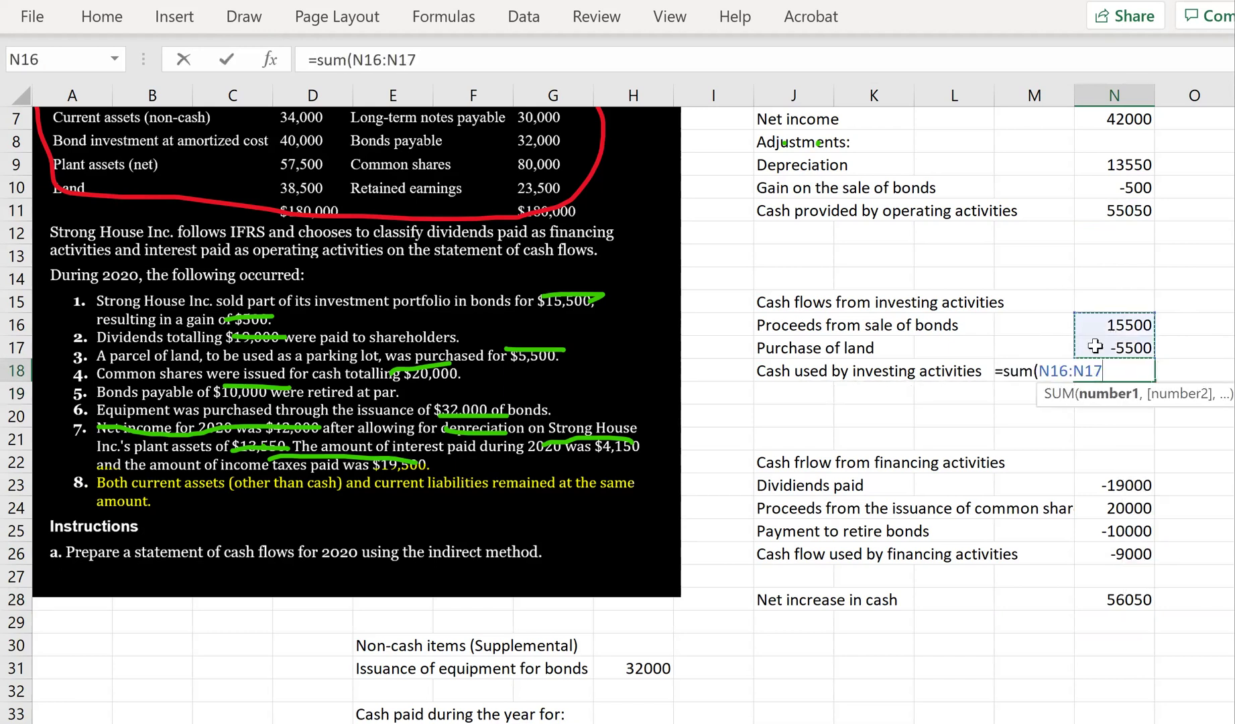
{"action": "key", "text": "Return"}
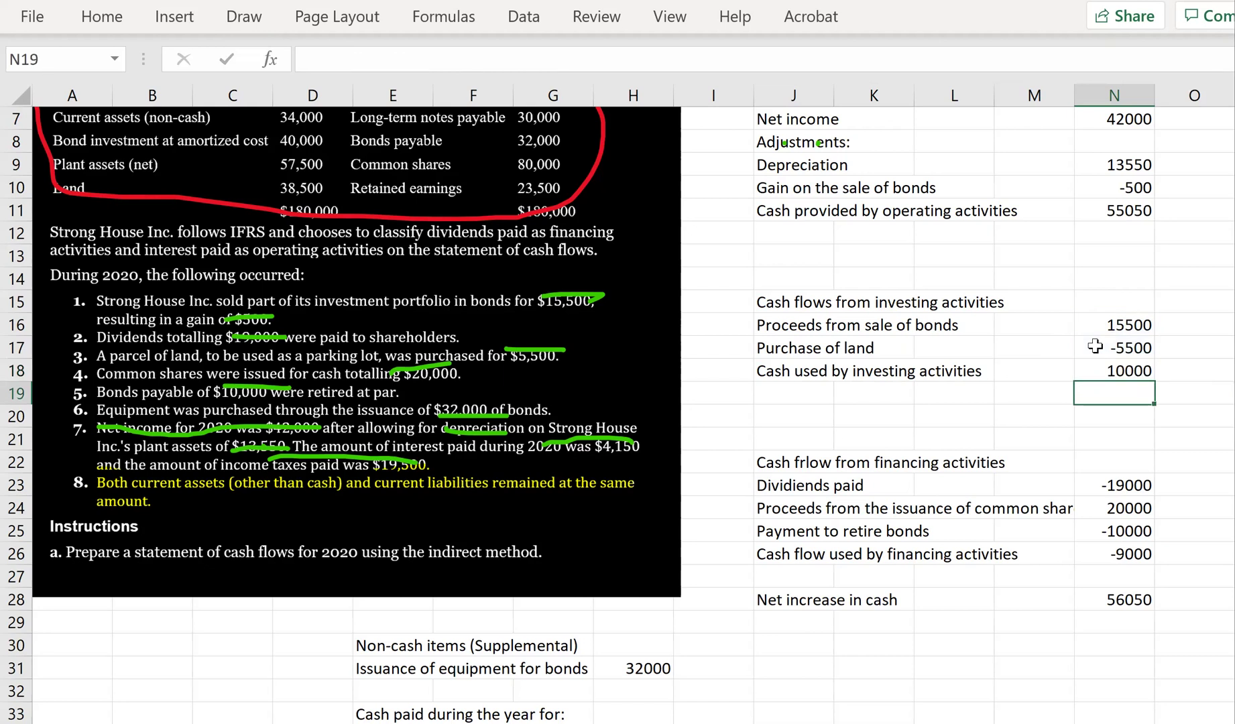
{"action": "left_click", "coordinate": [1142, 369]}
Step: Reword the investing total label in cell J18 to "Cash provided by investing activities"
{"action": "left_click", "coordinate": [798, 370]}
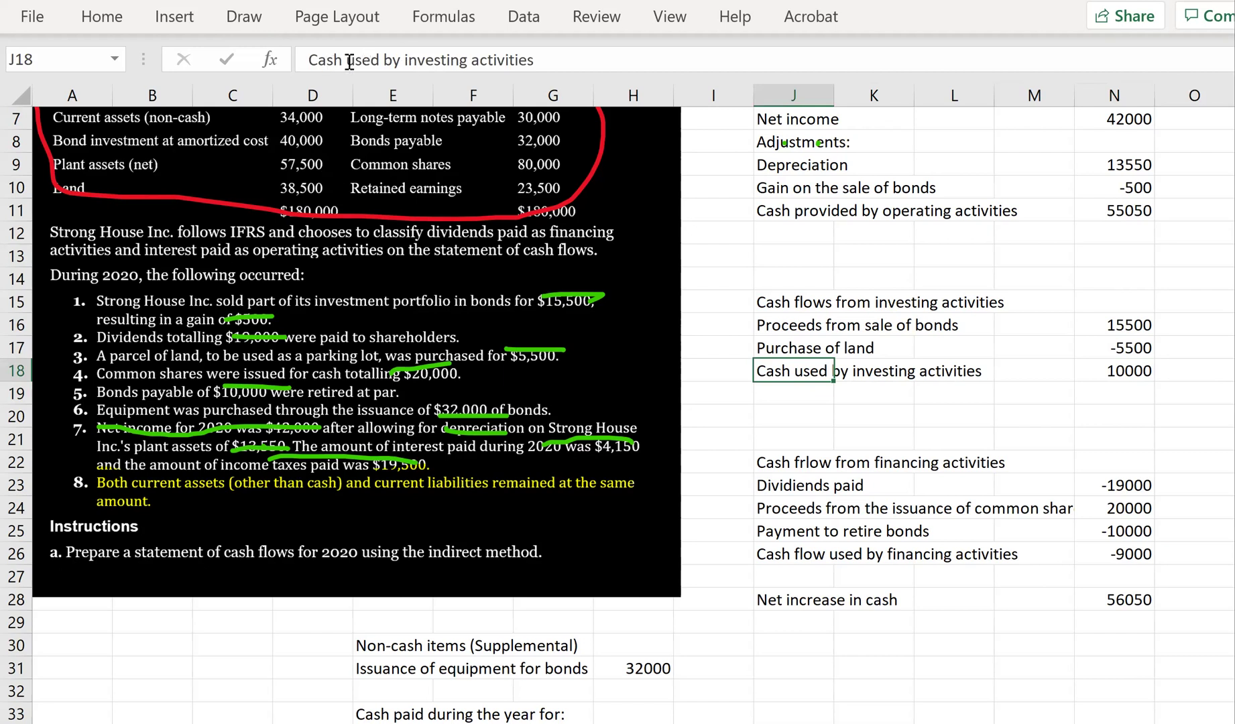
{"action": "left_click_drag", "start_coordinate": [379, 61], "coordinate": [302, 97]}
{"action": "type", "text": "provided"}
{"action": "key", "text": "BackSpace"}
{"action": "key", "text": "BackSpace"}
{"action": "key", "text": "BackSpace"}
{"action": "key", "text": "BackSpace"}
{"action": "key", "text": "BackSpace"}
{"action": "key", "text": "BackSpace"}
{"action": "key", "text": "BackSpace"}
{"action": "key", "text": "BackSpace"}
{"action": "type", "text": "Cash "}
{"action": "type", "text": "provided"}
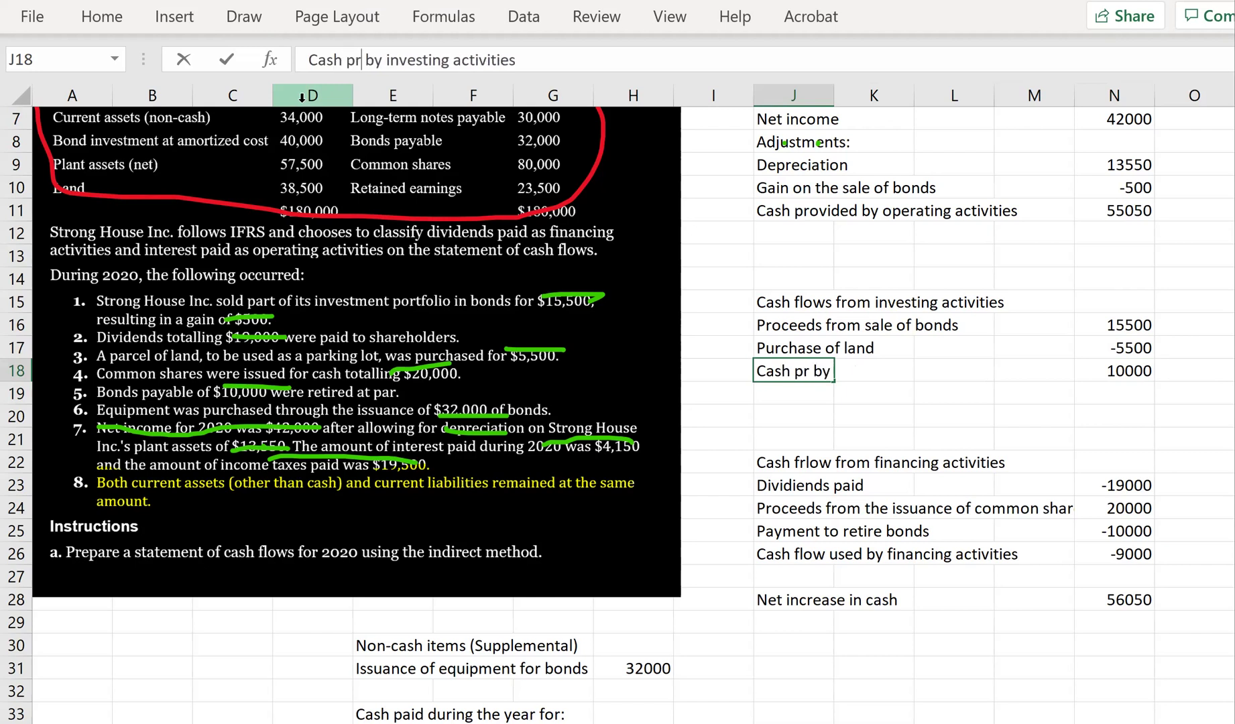
{"action": "key", "text": "Return"}
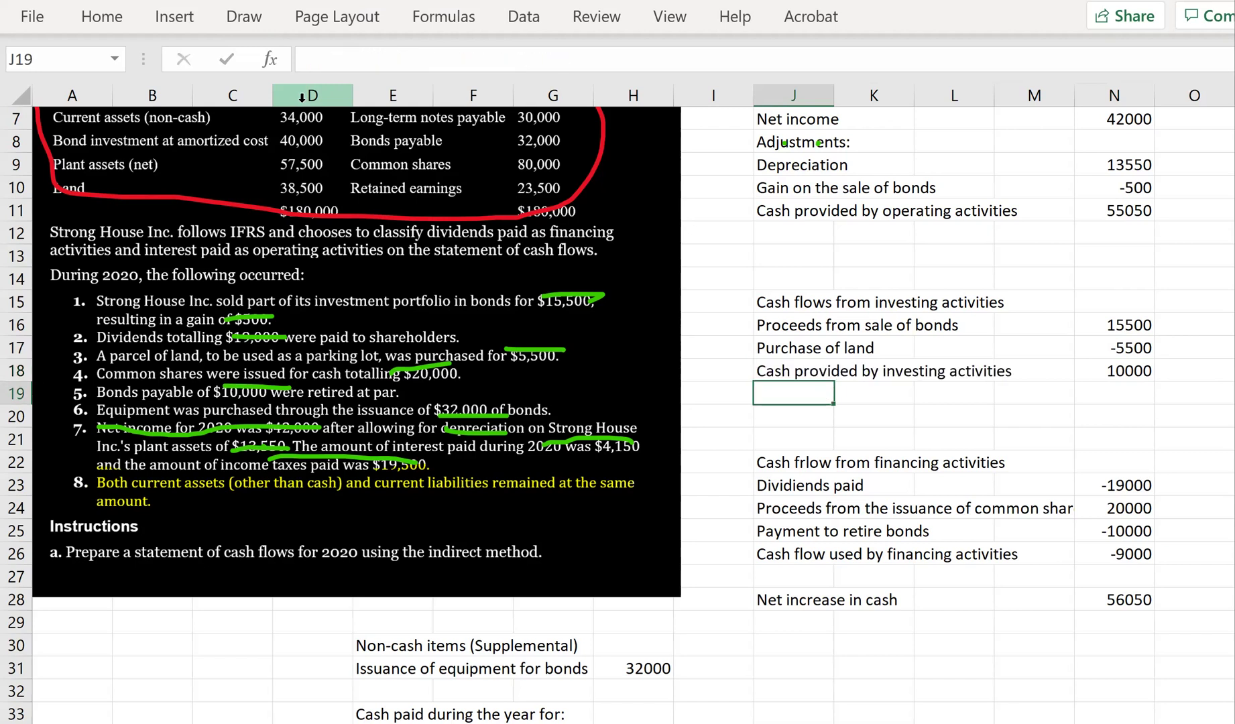
{"action": "left_click", "coordinate": [1119, 597]}
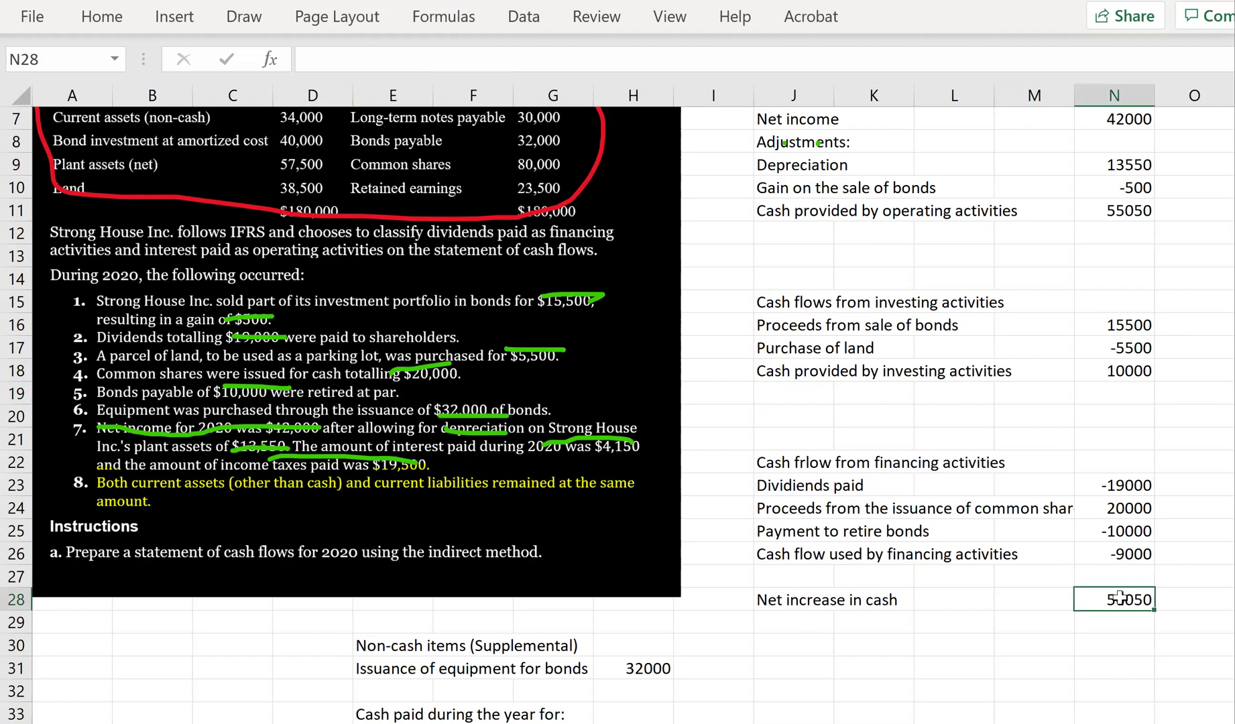
{"action": "left_click", "coordinate": [1124, 210]}
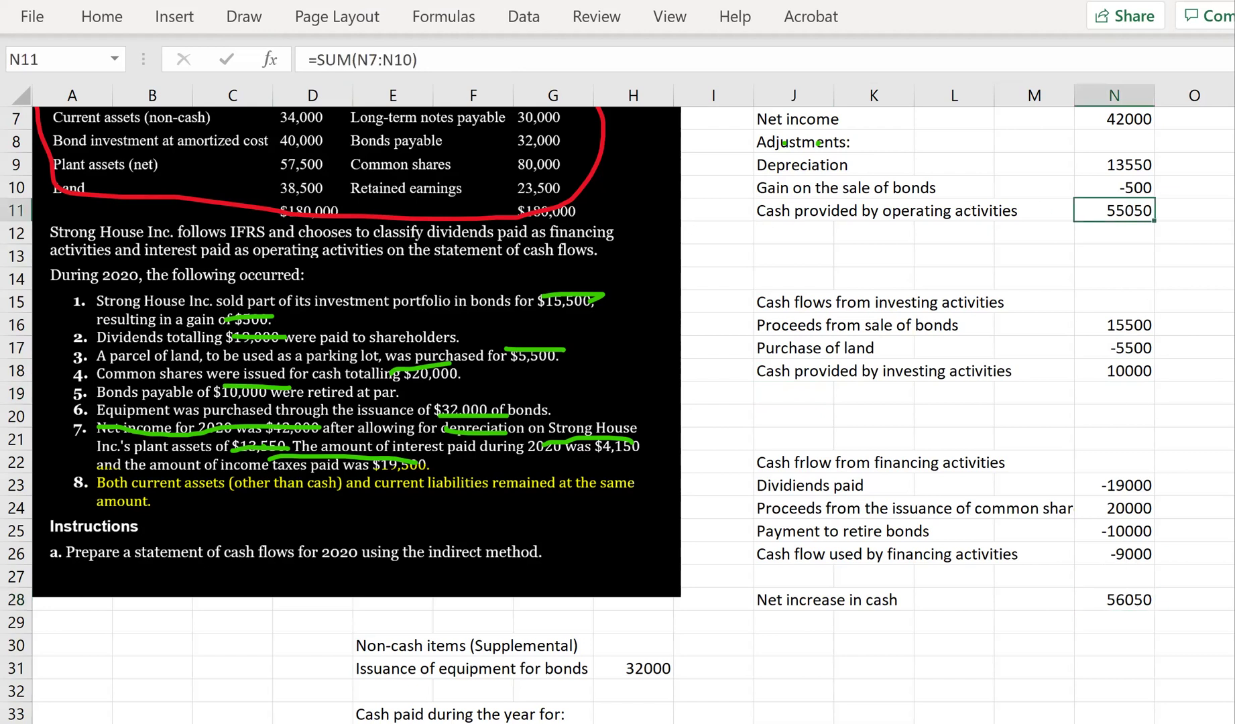
{"action": "left_click", "coordinate": [1144, 372]}
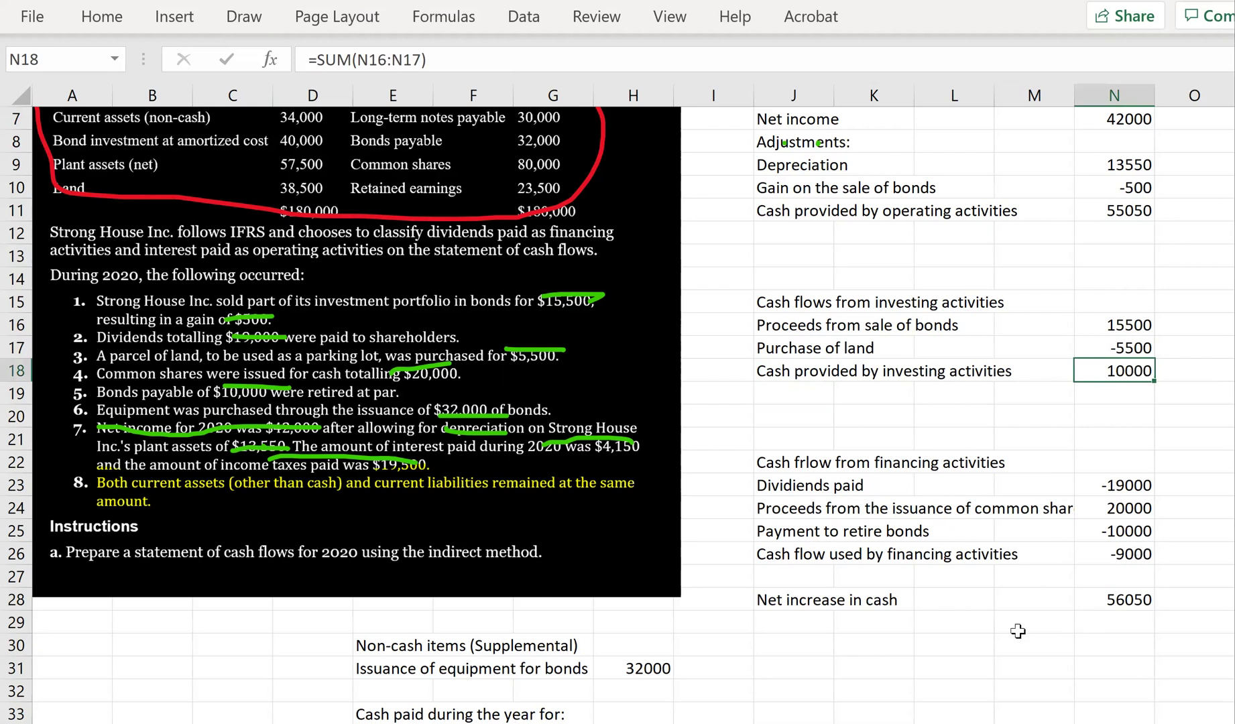
{"action": "left_click", "coordinate": [1147, 605]}
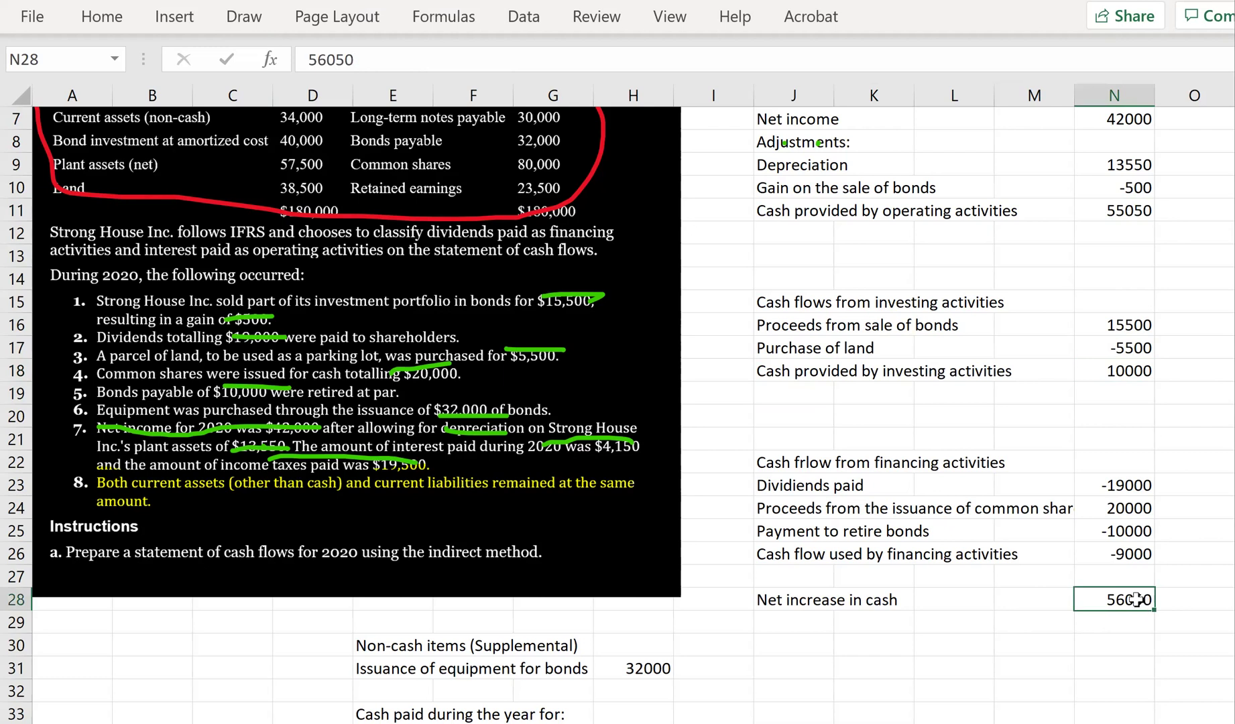
Step: Make the operating, investing and financing total rows bold across J11:N11, J18:N18 and J26:N26
{"action": "left_click_drag", "start_coordinate": [811, 212], "coordinate": [1105, 221]}
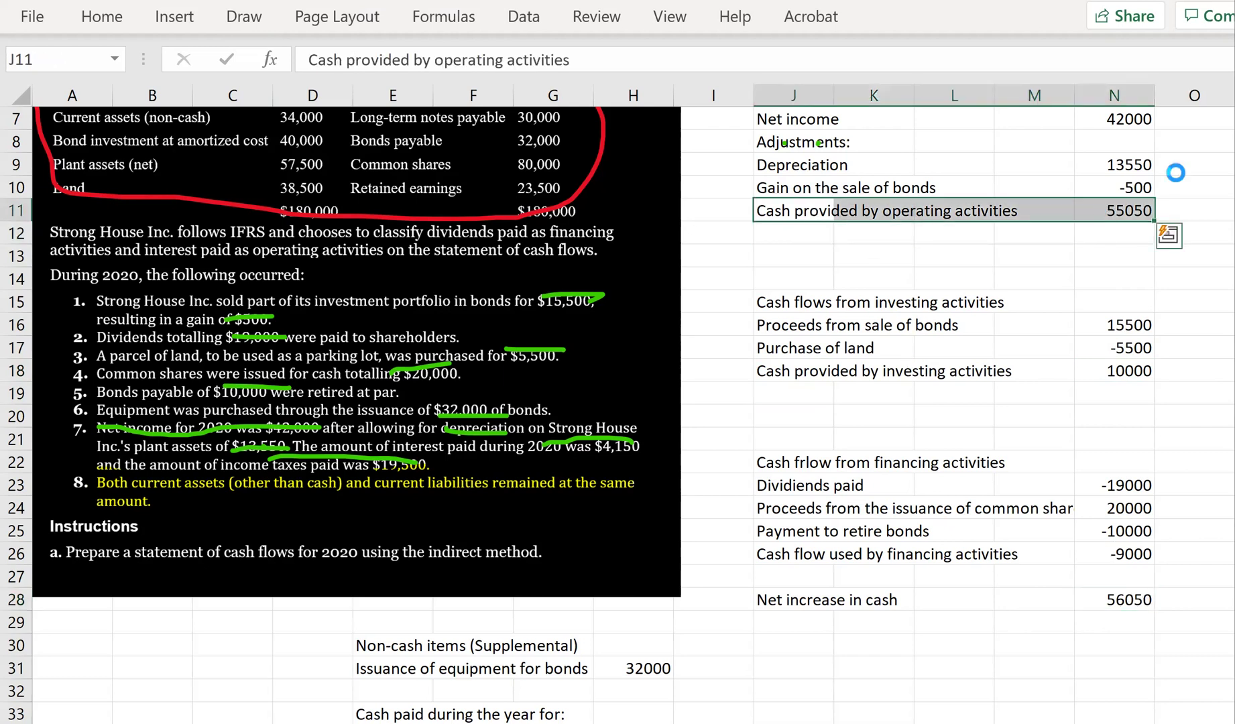
{"action": "key", "text": "ctrl+b"}
{"action": "left_click_drag", "start_coordinate": [798, 367], "coordinate": [1113, 349]}
{"action": "left_click_drag", "start_coordinate": [814, 371], "coordinate": [1129, 375]}
{"action": "key", "text": "ctrl+b"}
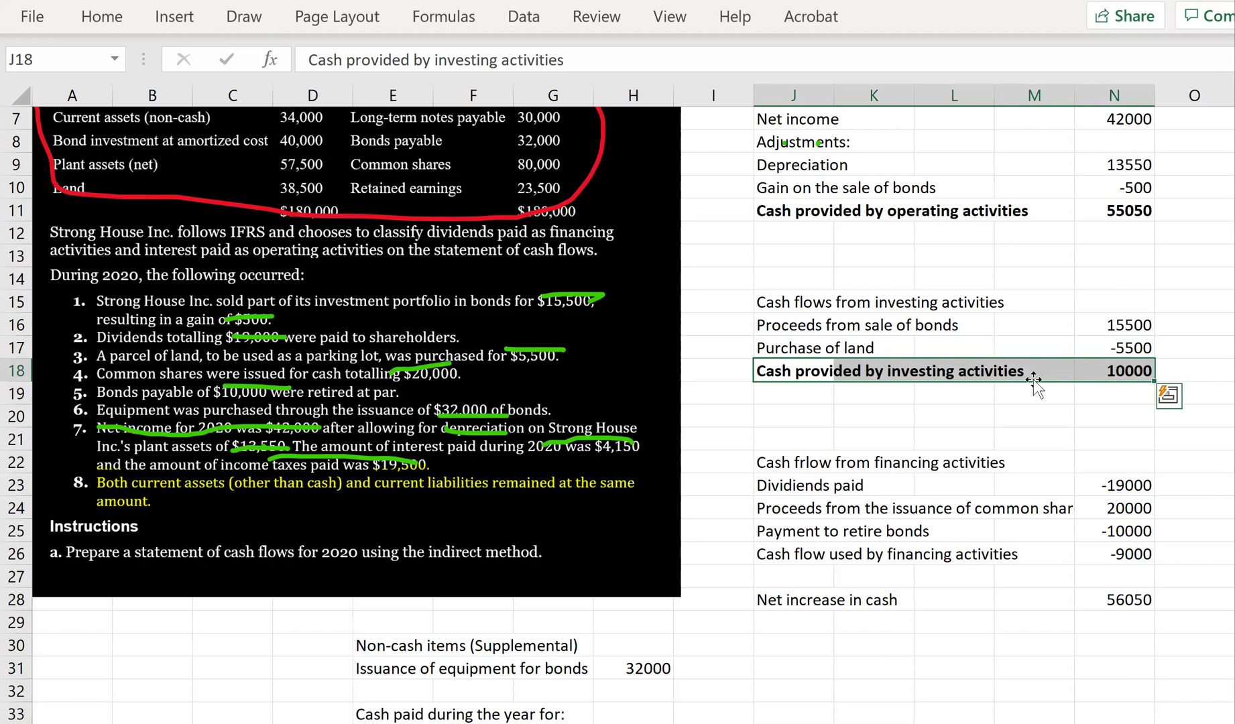
{"action": "left_click_drag", "start_coordinate": [761, 554], "coordinate": [1118, 560]}
{"action": "key", "text": "ctrl+b"}
Step: Add the opening balance in row 29, labelled "Cash balance, Jan 1, 2020" in J29 with 10000 in N29
{"action": "key", "text": "Down"}
{"action": "key", "text": "Down"}
{"action": "key", "text": "Down"}
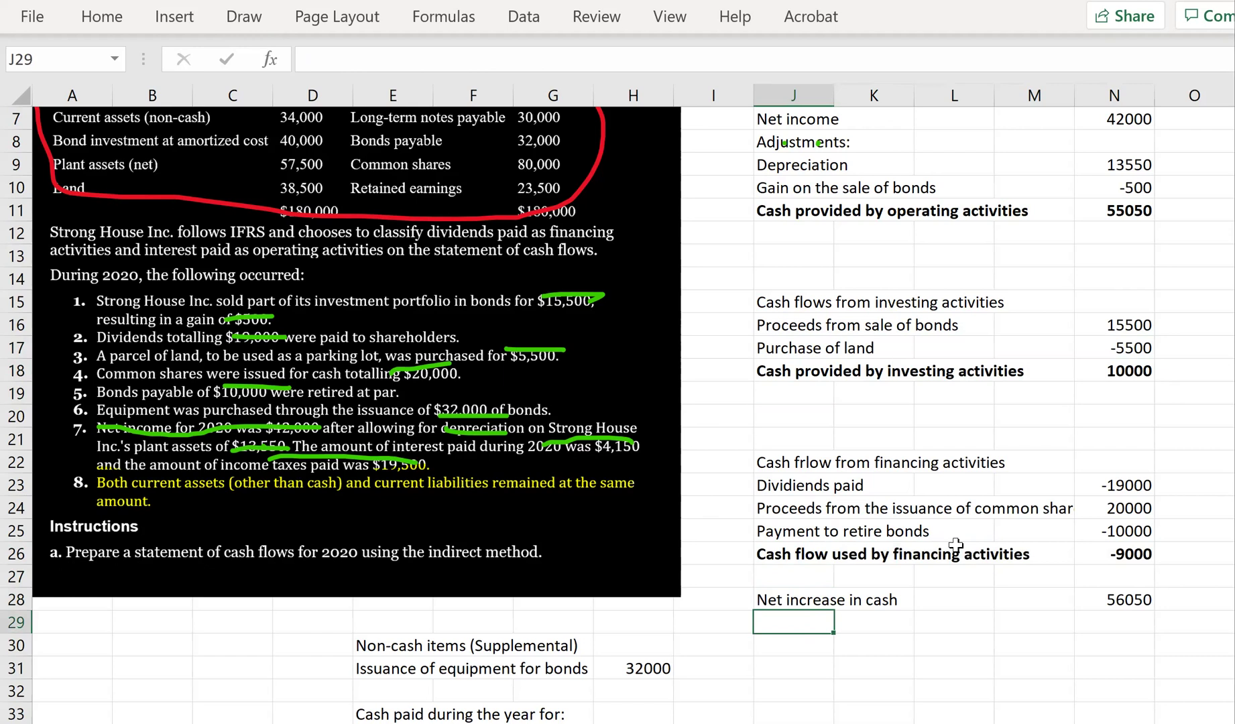
{"action": "type", "text": "Cash balance, Jan 1, 2020"}
{"action": "key", "text": "Return"}
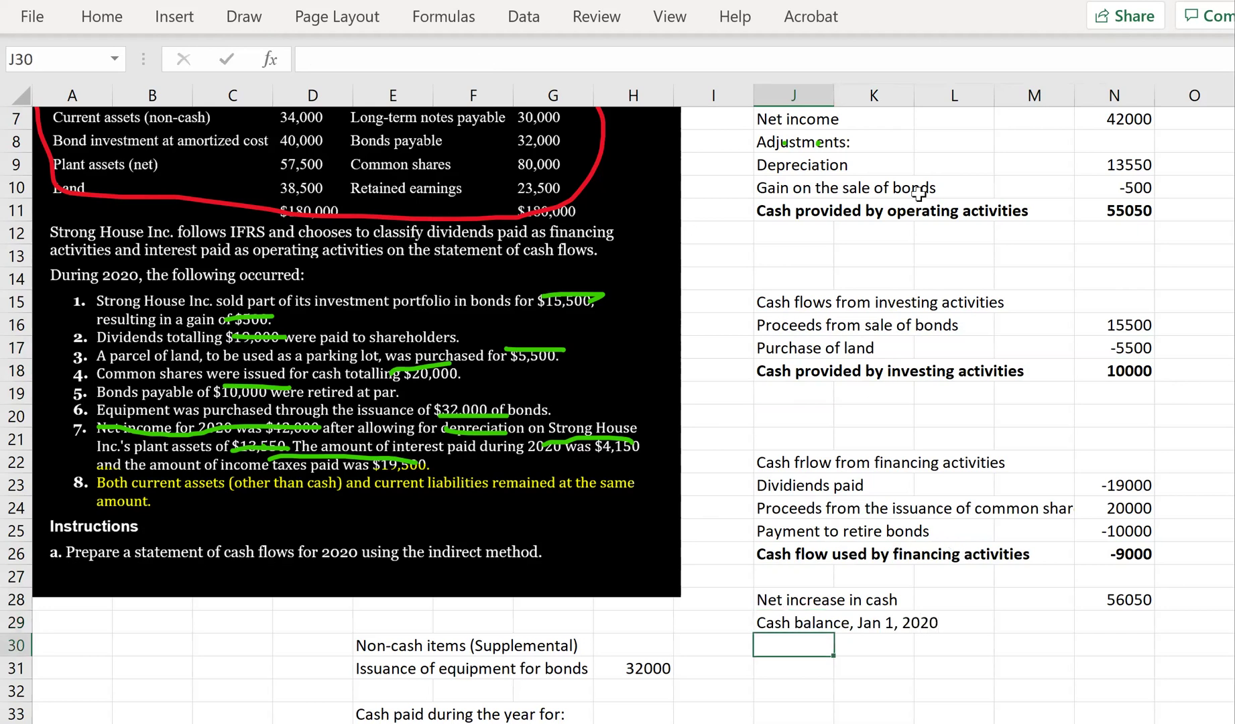
{"action": "scroll", "coordinate": [79, 342], "scroll_direction": "up", "scroll_amount": 1}
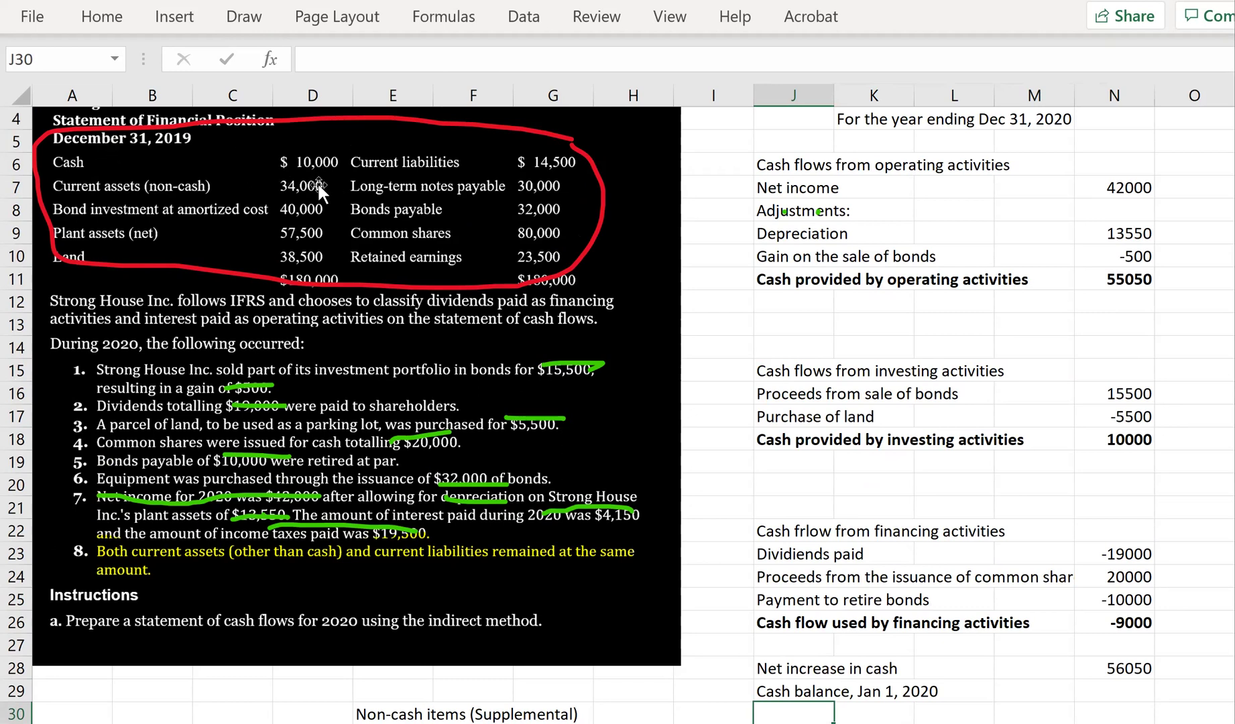
{"action": "scroll", "coordinate": [1123, 689], "scroll_direction": "down", "scroll_amount": 1}
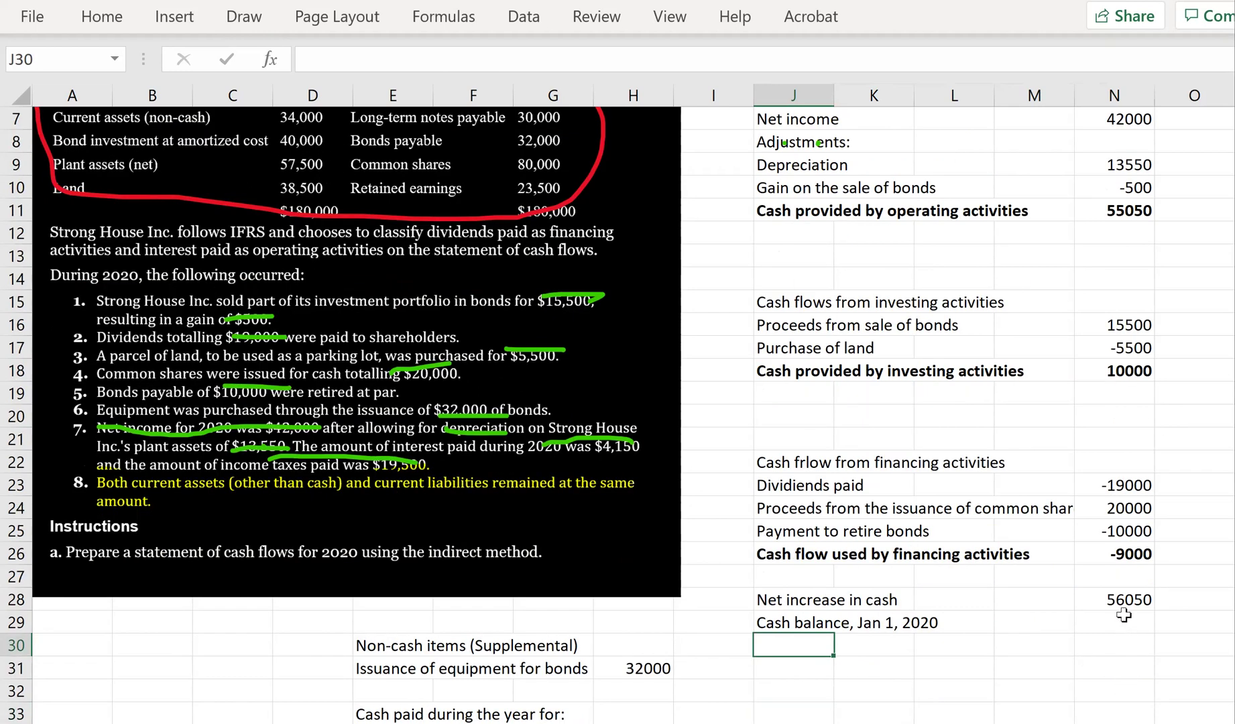
{"action": "left_click", "coordinate": [1120, 622]}
{"action": "type", "text": "10000"}
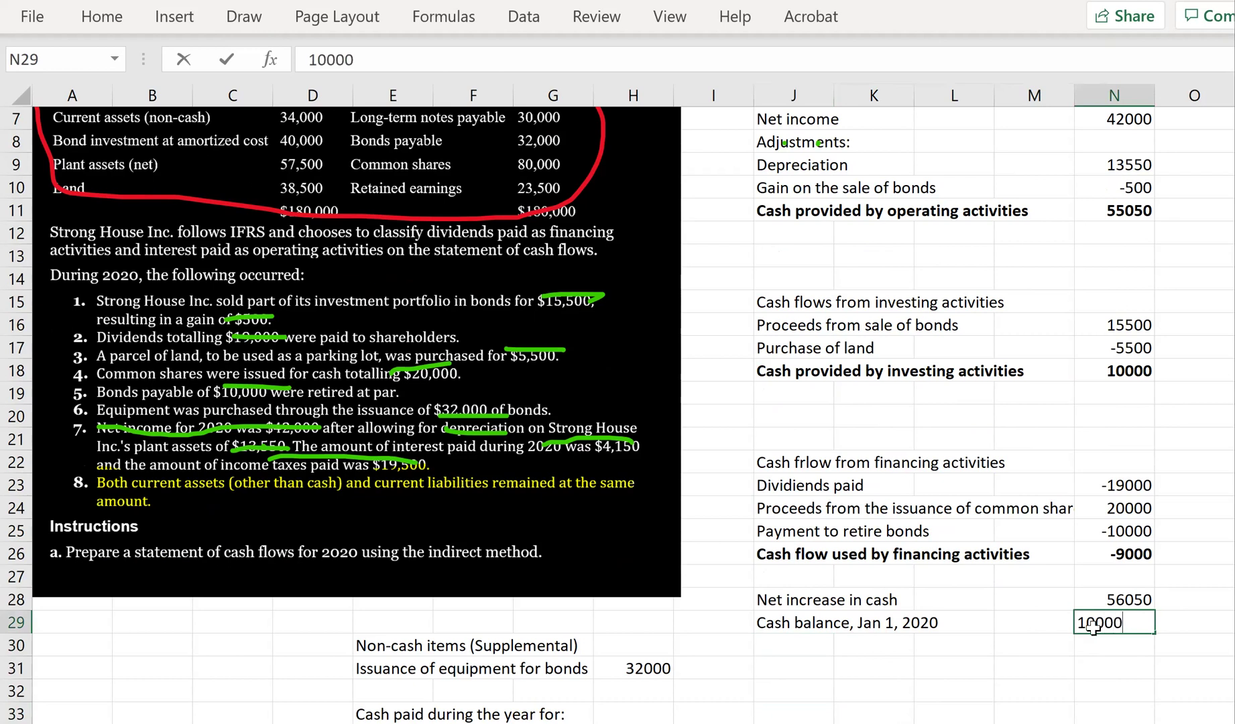
{"action": "key", "text": "Return"}
Step: Enter the label "Cash balance, Dec 31, 2020" in cell J30
{"action": "key", "text": "Left"}
{"action": "key", "text": "Left"}
{"action": "key", "text": "Left"}
{"action": "key", "text": "Left"}
{"action": "type", "text": "Cash balance, D"}
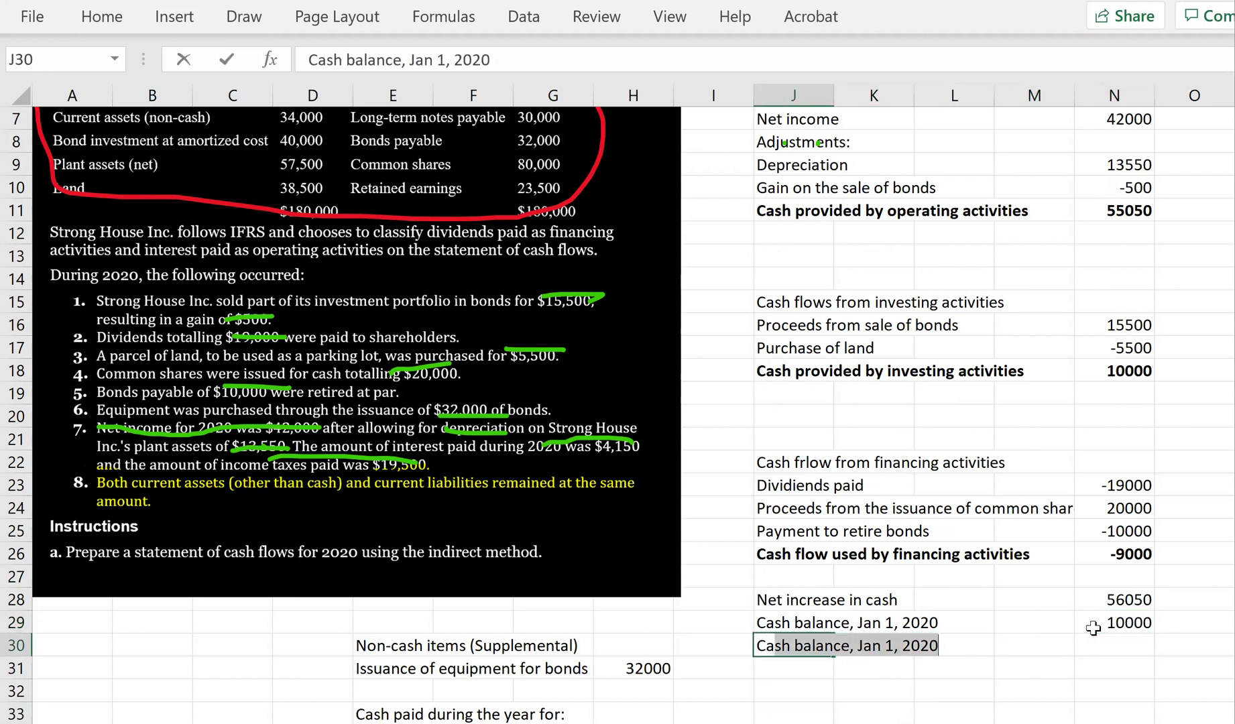
{"action": "type", "text": "ec 31, 2020"}
{"action": "key", "text": "Return"}
{"action": "key", "text": "Up"}
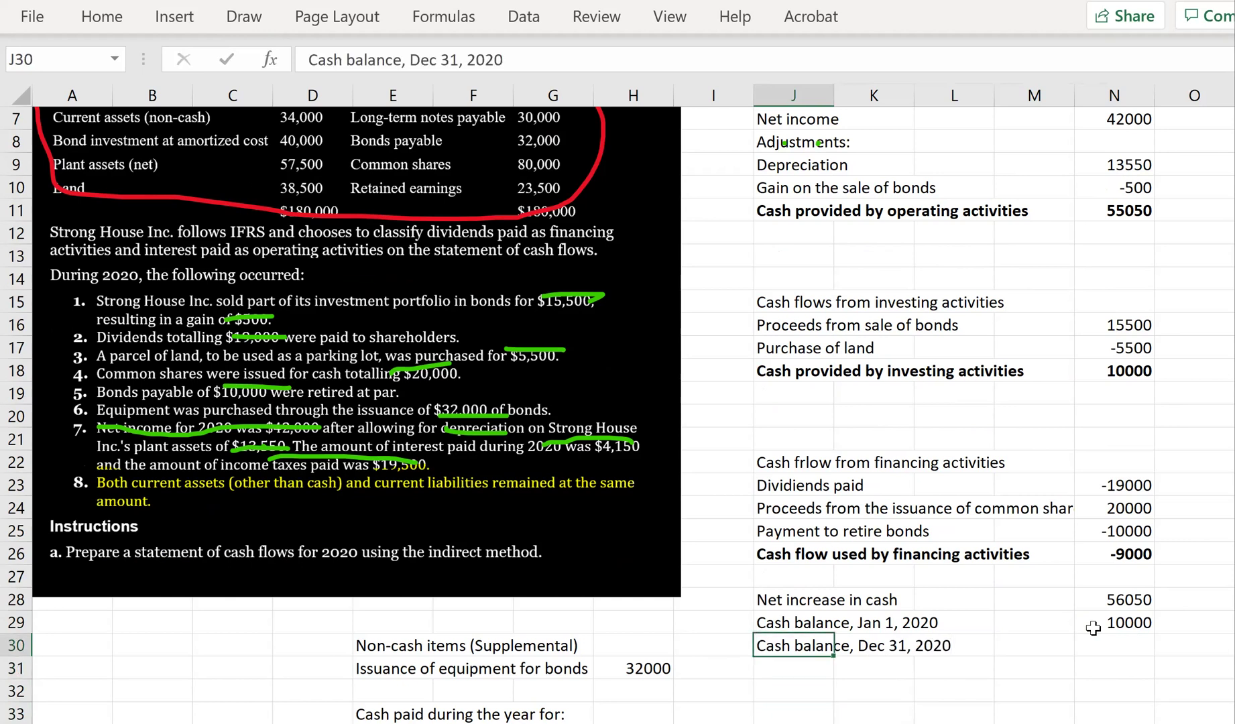
Step: Calculate the closing cash balance in cell N30 with the formula =N29+N28
{"action": "scroll", "coordinate": [1075, 422], "scroll_direction": "up", "scroll_amount": 2}
{"action": "left_click_drag", "start_coordinate": [864, 188], "coordinate": [1080, 191]}
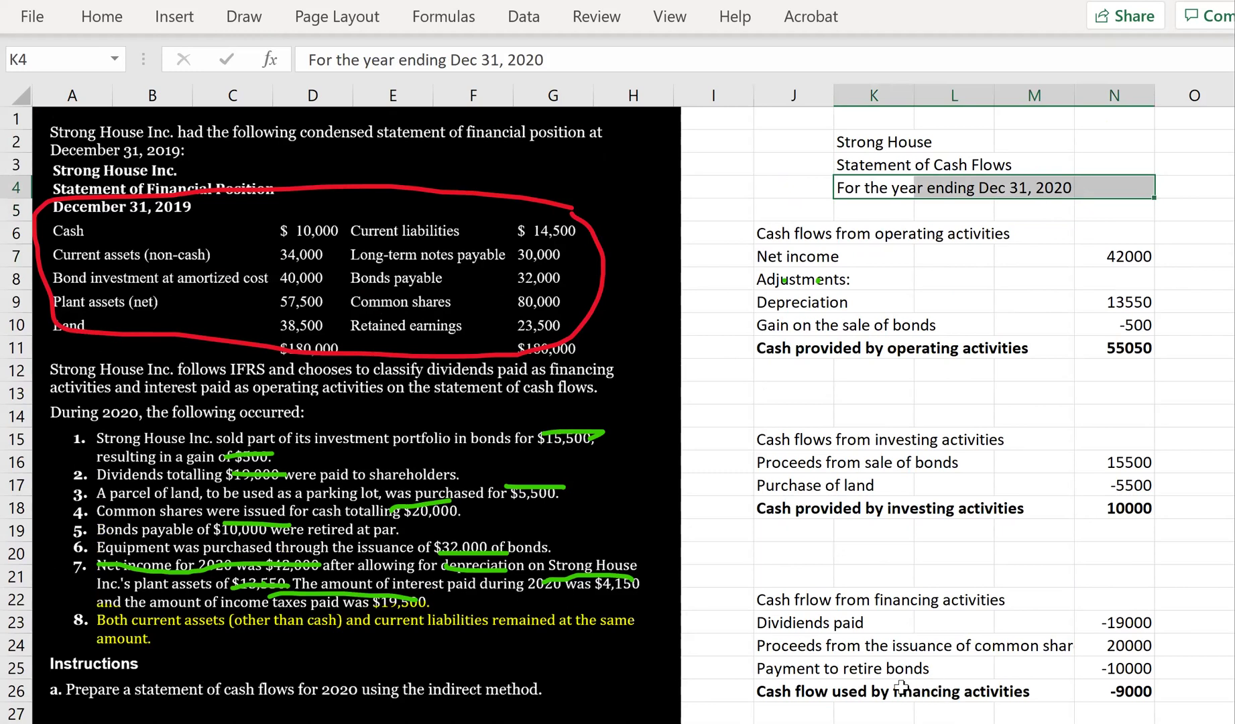
{"action": "scroll", "coordinate": [897, 687], "scroll_direction": "down", "scroll_amount": 3}
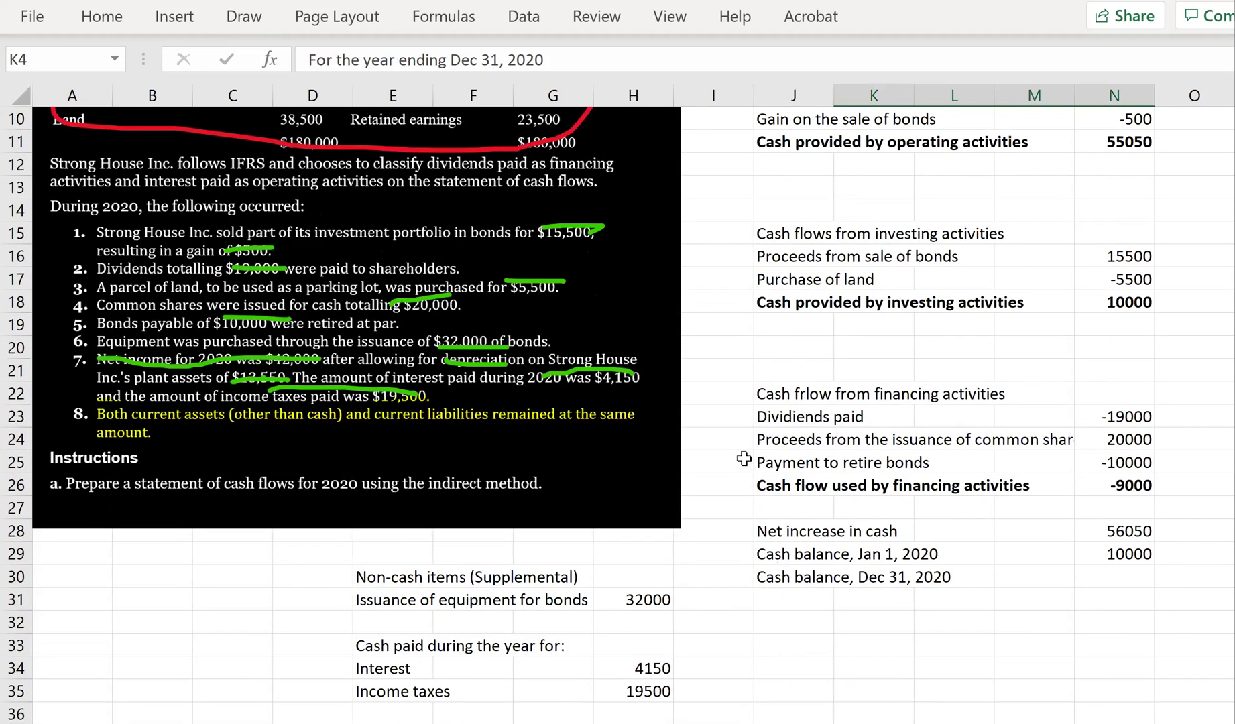
{"action": "scroll", "coordinate": [362, 414], "scroll_direction": "up", "scroll_amount": 1}
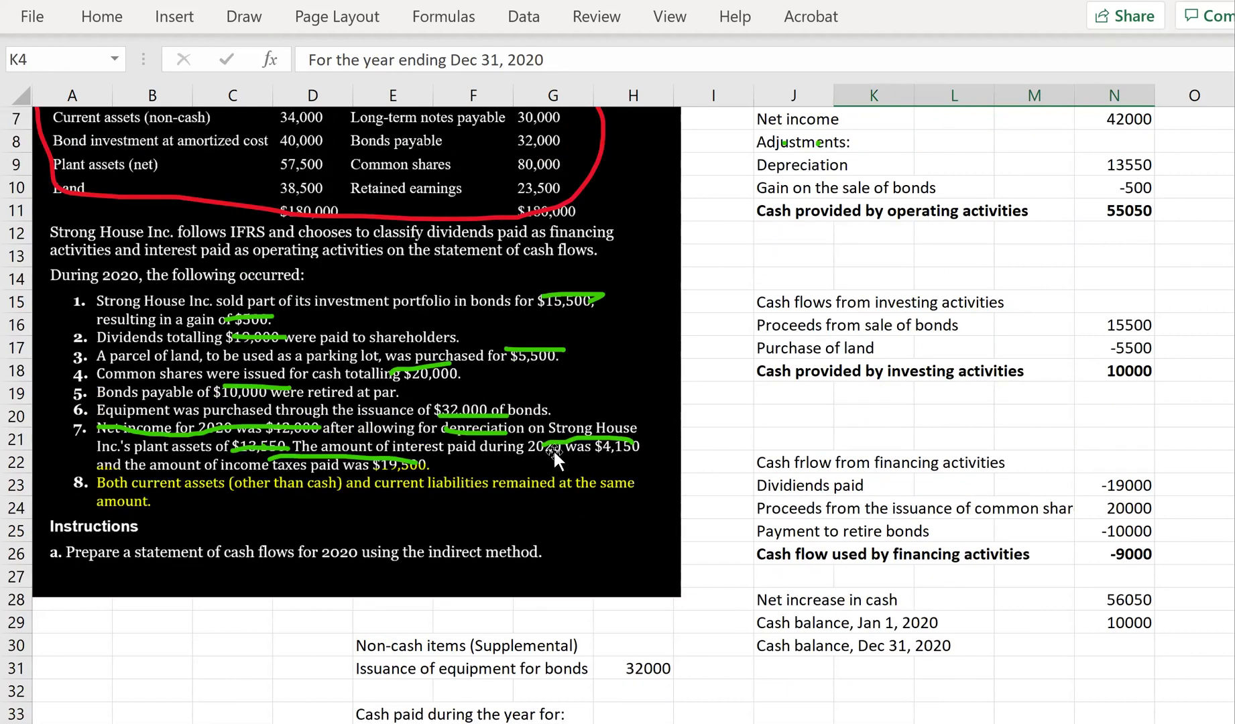
{"action": "left_click", "coordinate": [1130, 651]}
{"action": "type", "text": "="}
{"action": "left_click", "coordinate": [1132, 623]}
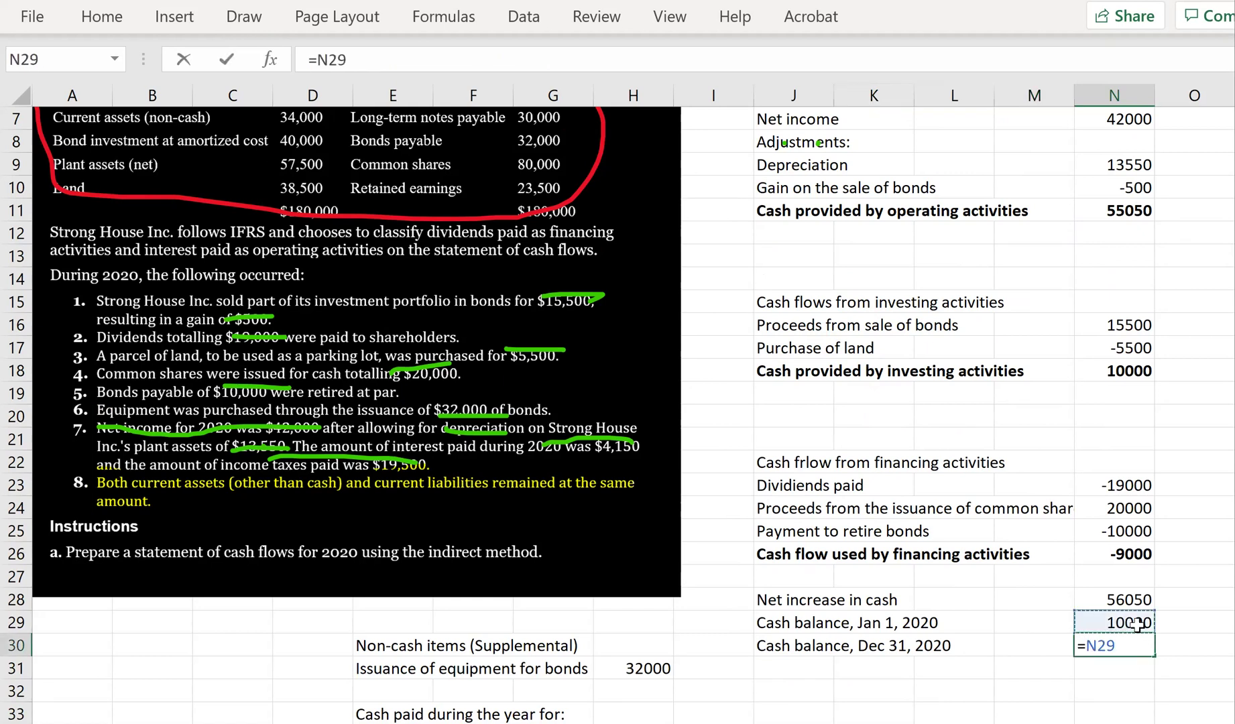
{"action": "type", "text": "+"}
{"action": "left_click", "coordinate": [1134, 598]}
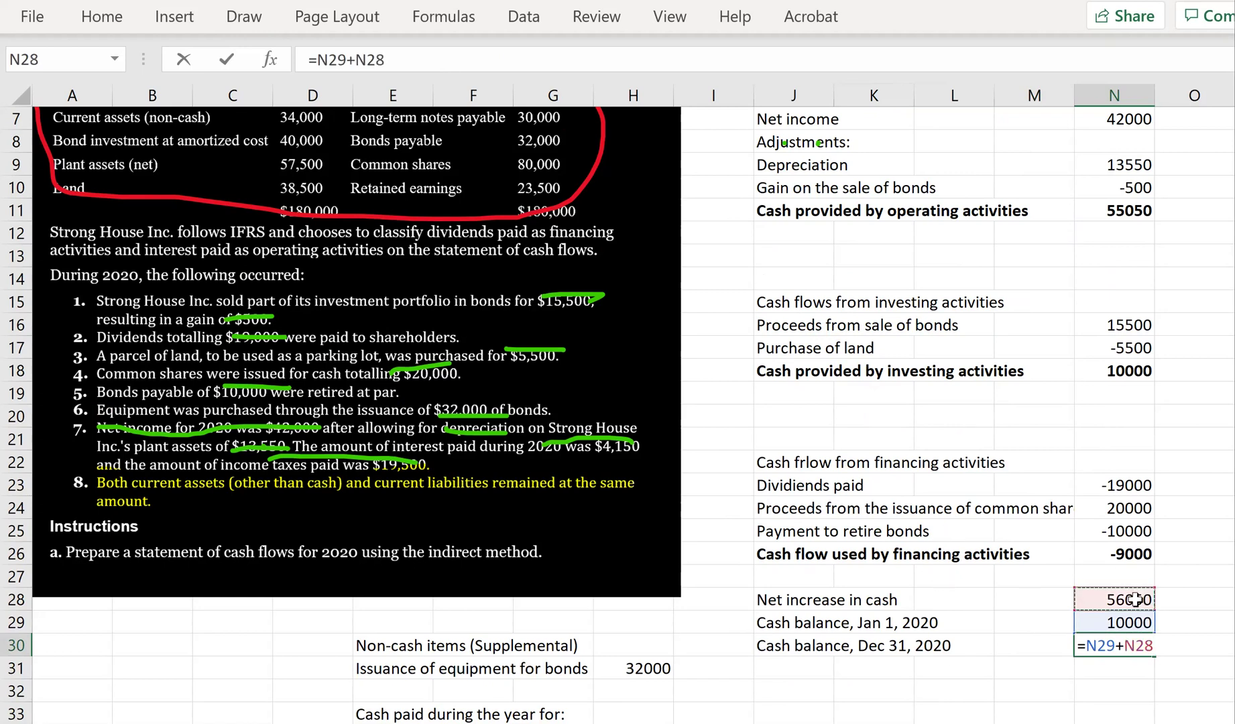
{"action": "key", "text": "Return"}
{"action": "key", "text": "Up"}
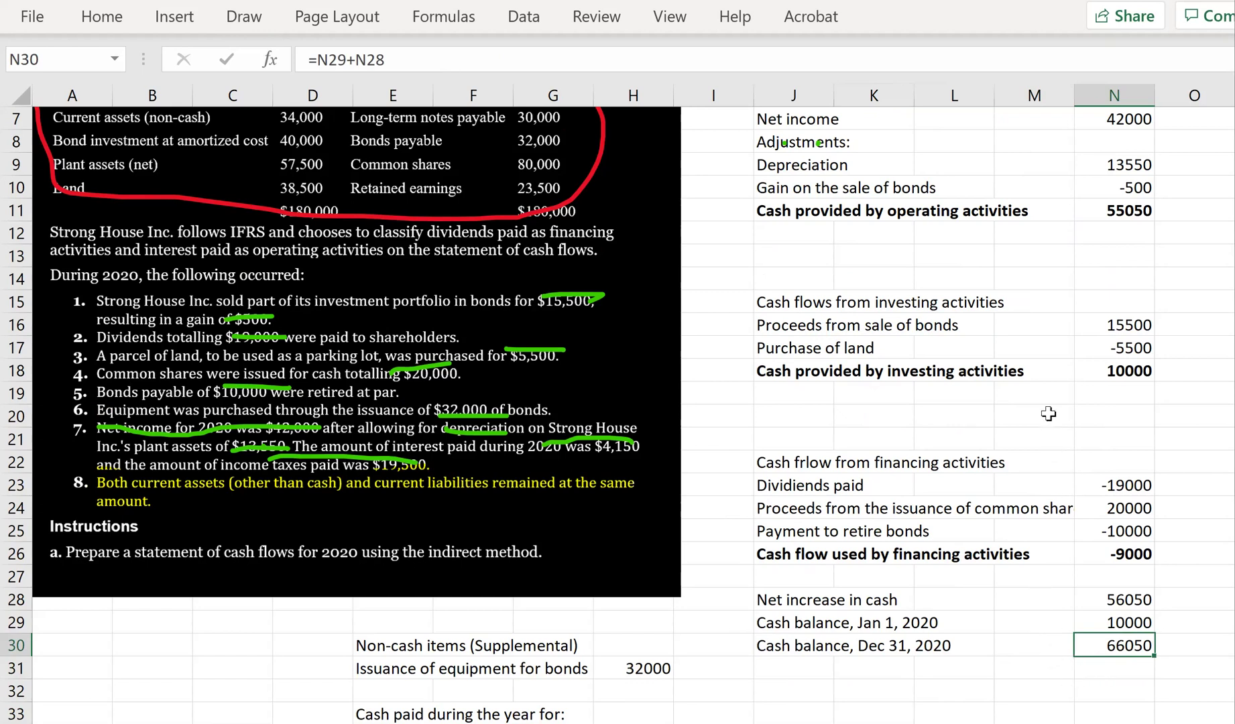
Step: Review the statement's heading in K2:K4 and the net income and adjustments in the operating activities section
{"action": "scroll", "coordinate": [1010, 383], "scroll_direction": "up", "scroll_amount": 2}
{"action": "scroll", "coordinate": [890, 209], "scroll_direction": "down", "scroll_amount": 1}
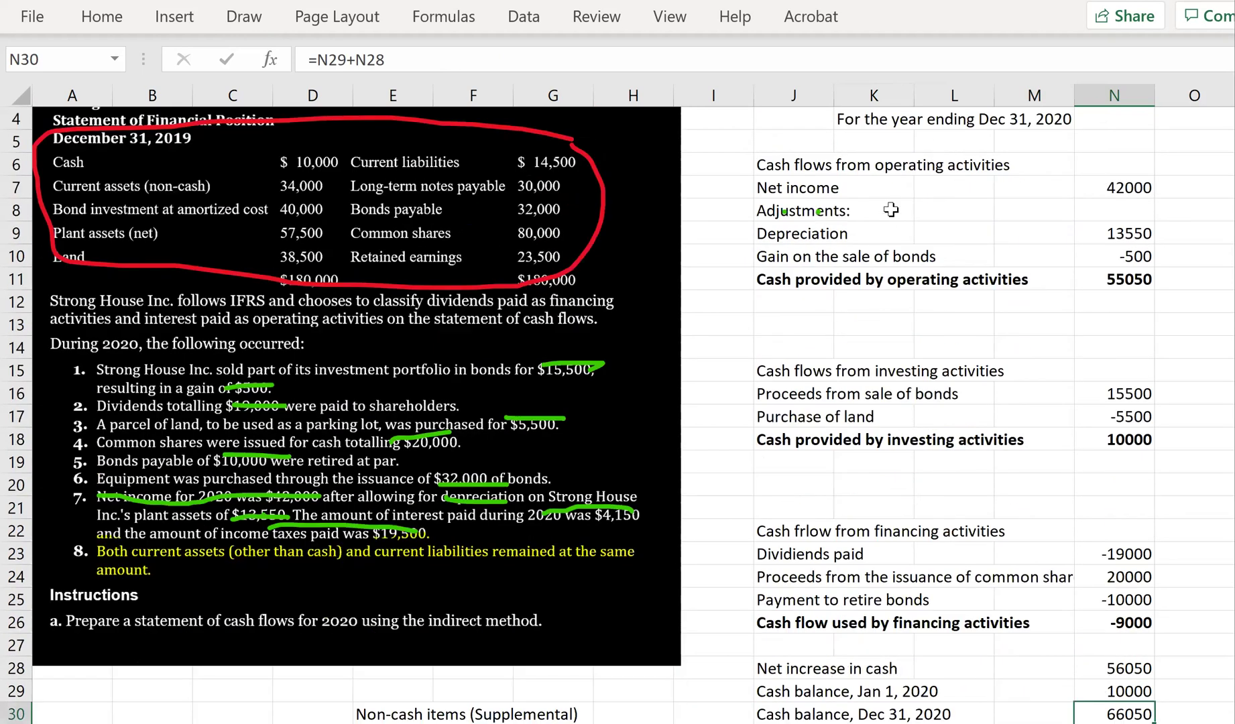
{"action": "scroll", "coordinate": [891, 208], "scroll_direction": "up", "scroll_amount": 1}
{"action": "left_click", "coordinate": [864, 142]}
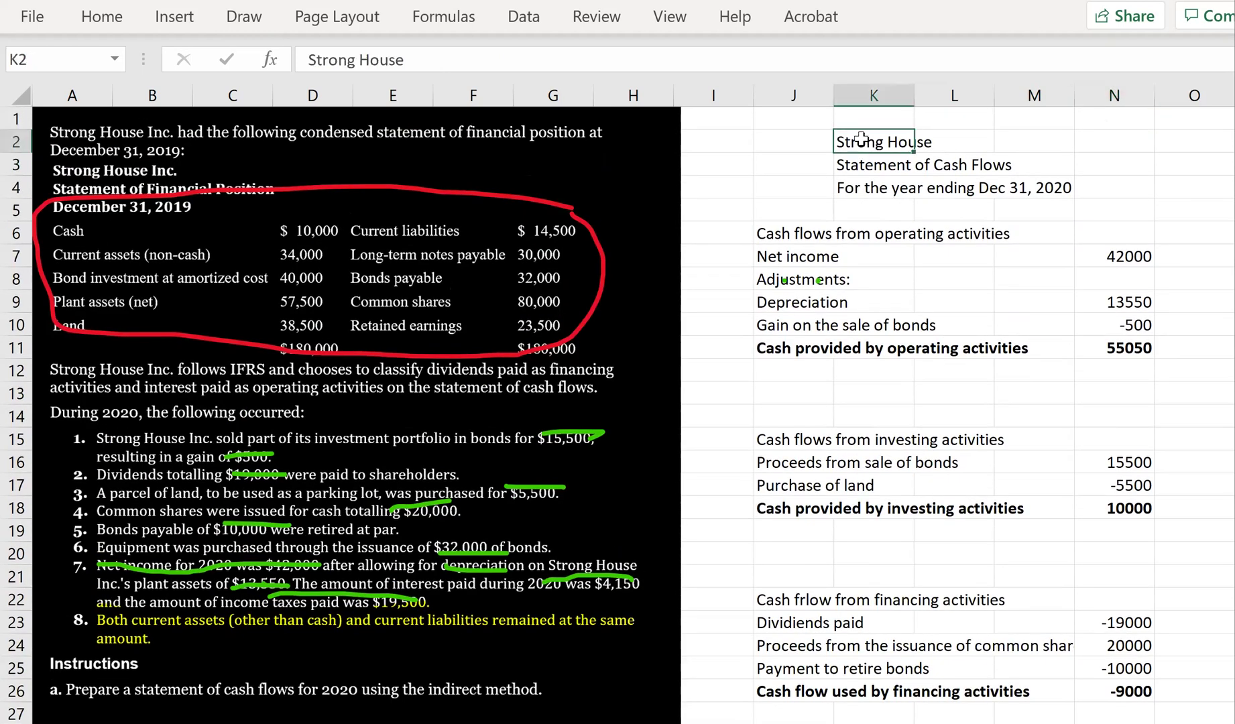
{"action": "left_click", "coordinate": [848, 171]}
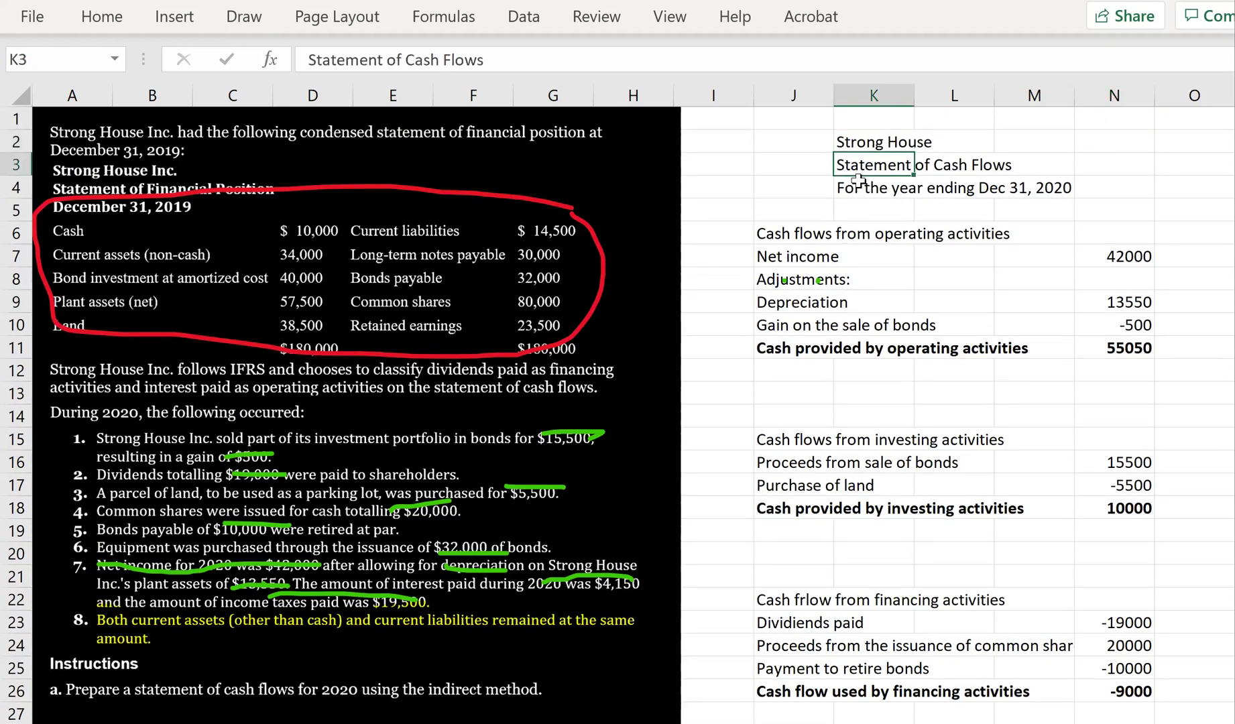
{"action": "left_click", "coordinate": [857, 190]}
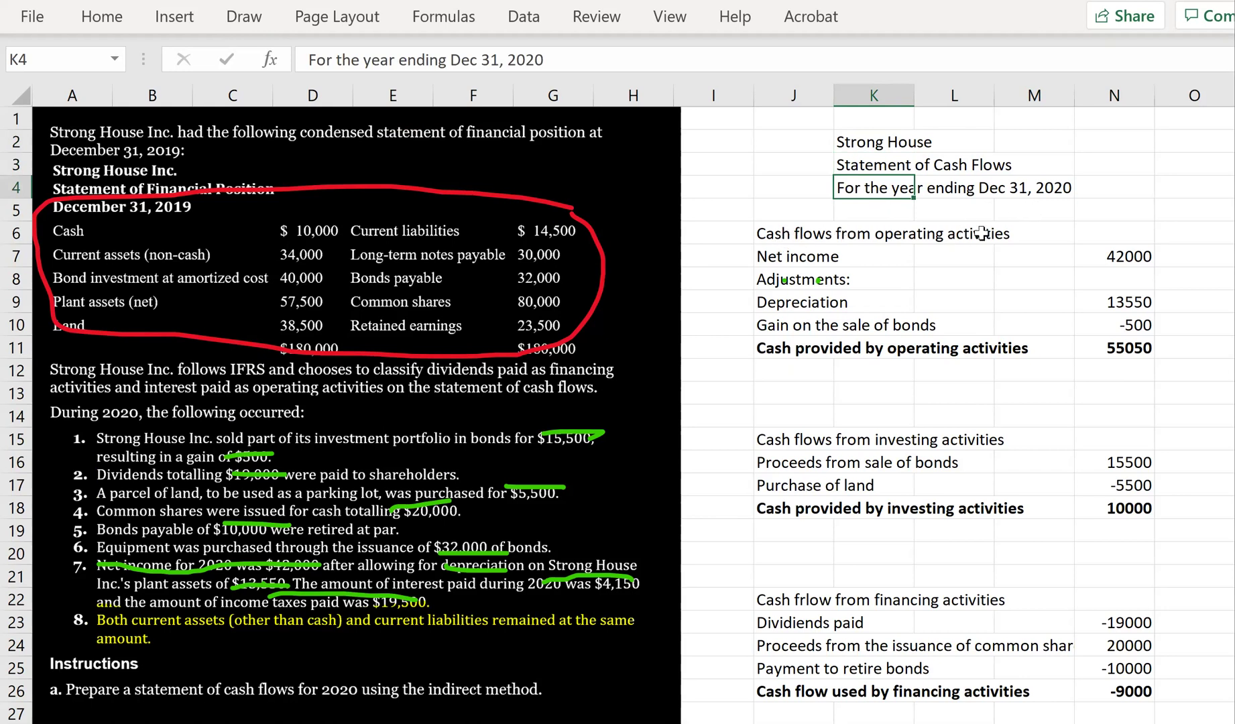
{"action": "left_click_drag", "start_coordinate": [806, 255], "coordinate": [1125, 260]}
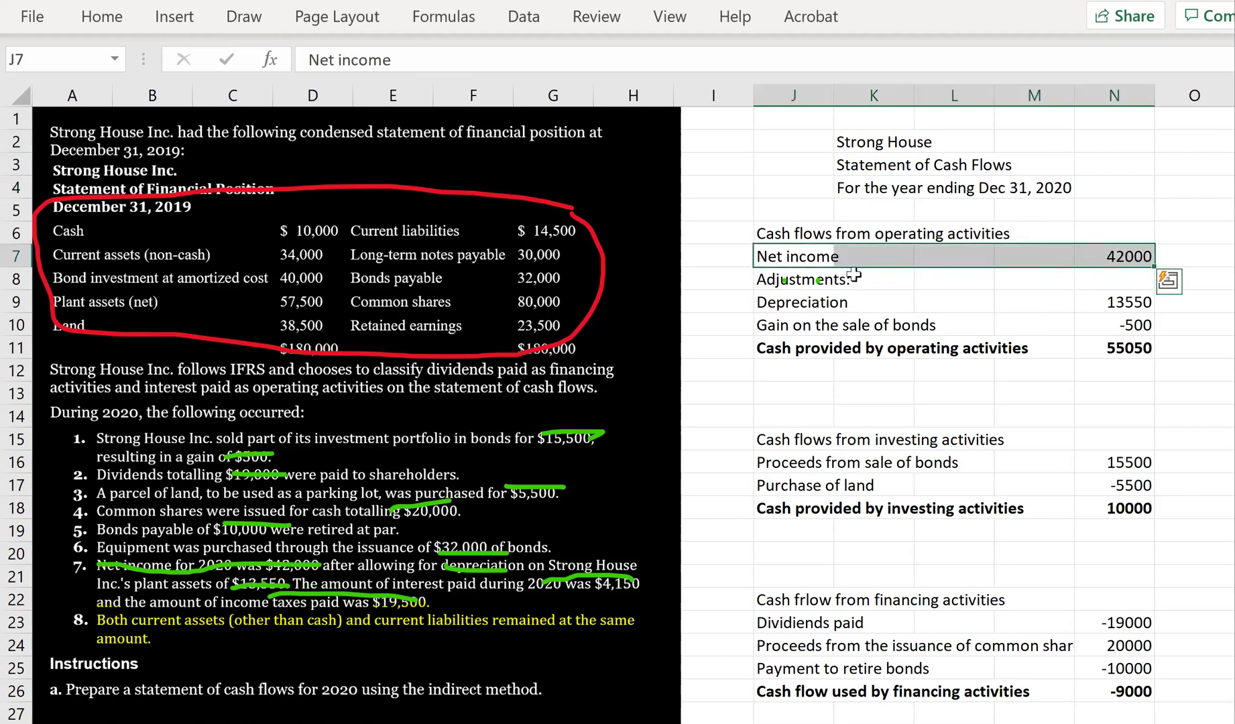
{"action": "left_click_drag", "start_coordinate": [823, 277], "coordinate": [1108, 326]}
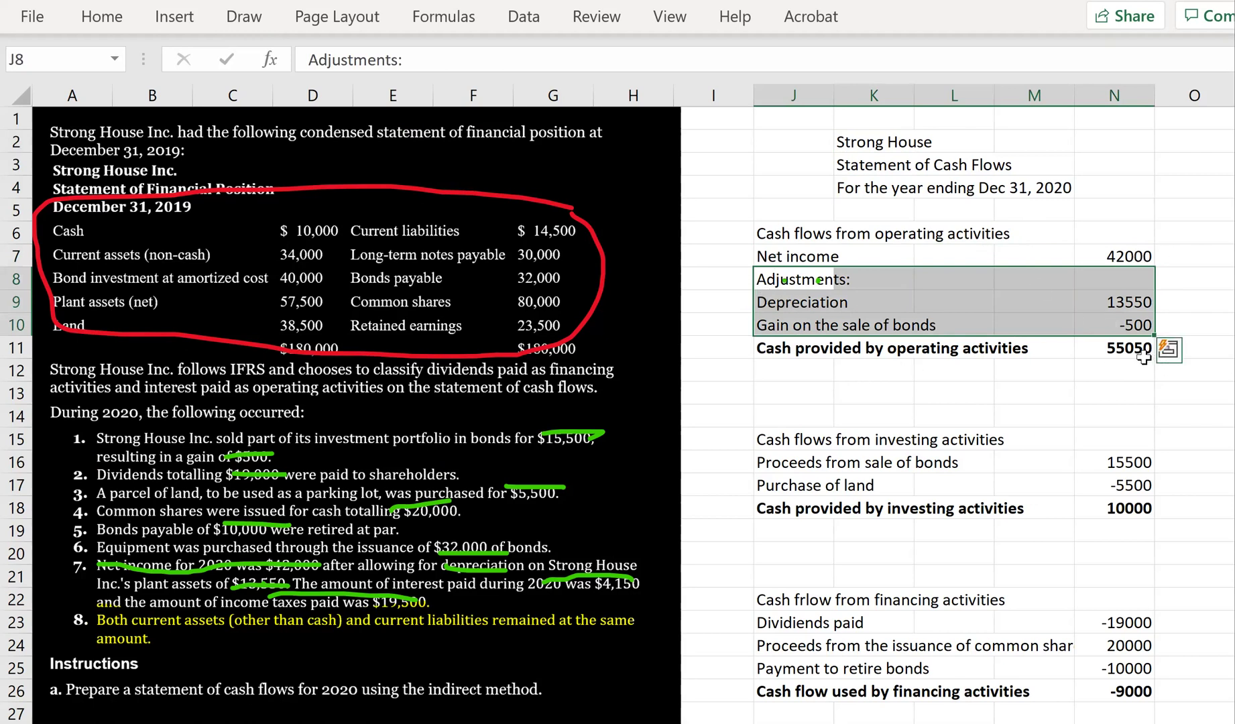
Step: Check the line items of the investing and financing sections, through to the net increase in cash in N28
{"action": "left_click", "coordinate": [1132, 508]}
{"action": "left_click", "coordinate": [831, 462]}
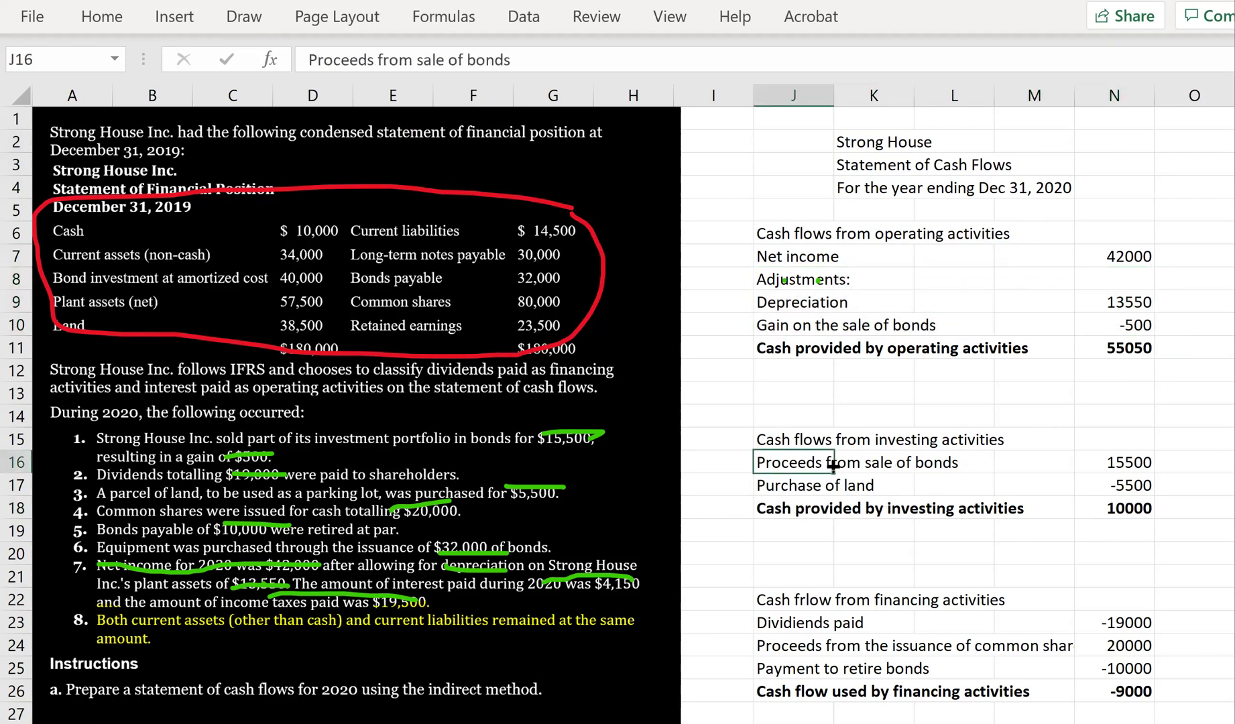
{"action": "left_click", "coordinate": [819, 484]}
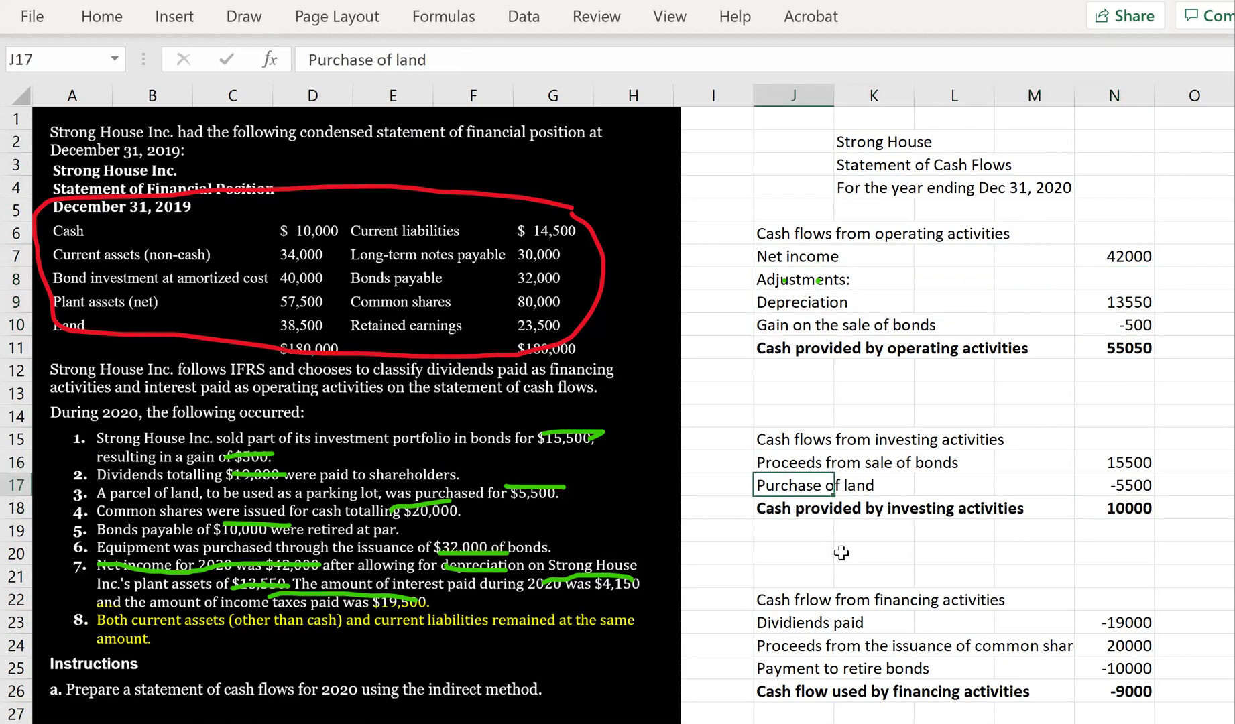
{"action": "scroll", "coordinate": [847, 678], "scroll_direction": "down", "scroll_amount": 2}
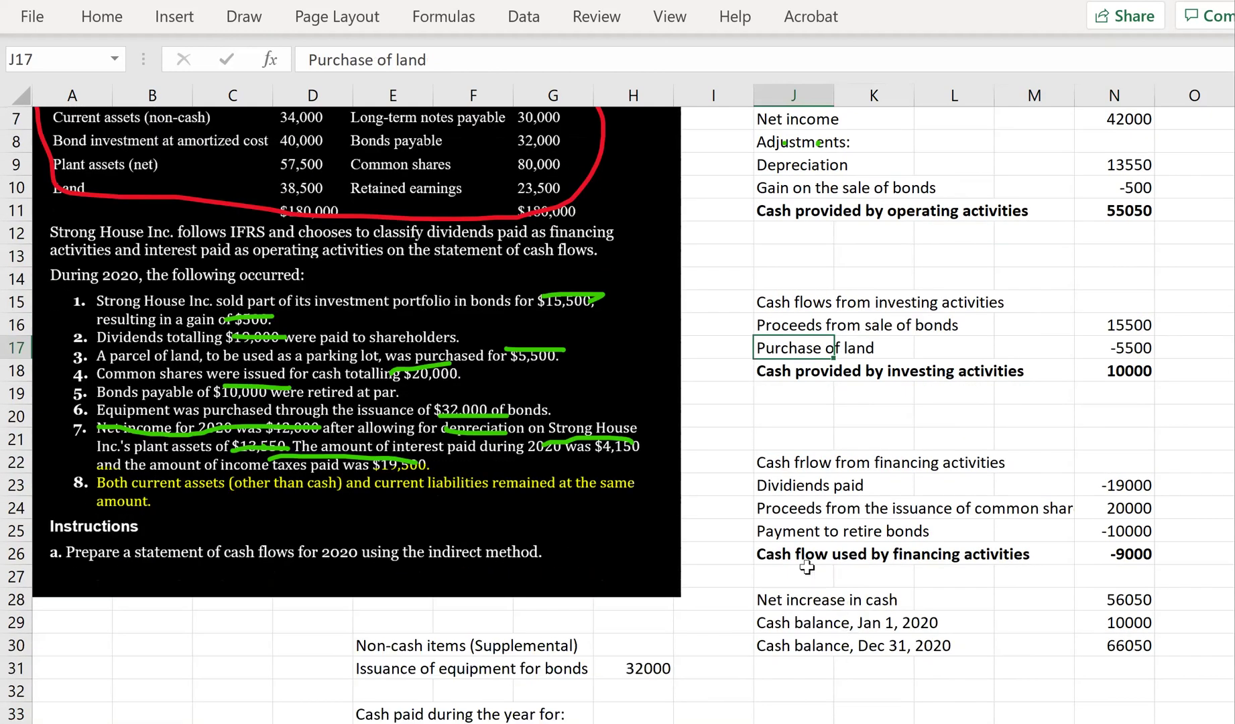
{"action": "left_click", "coordinate": [782, 483]}
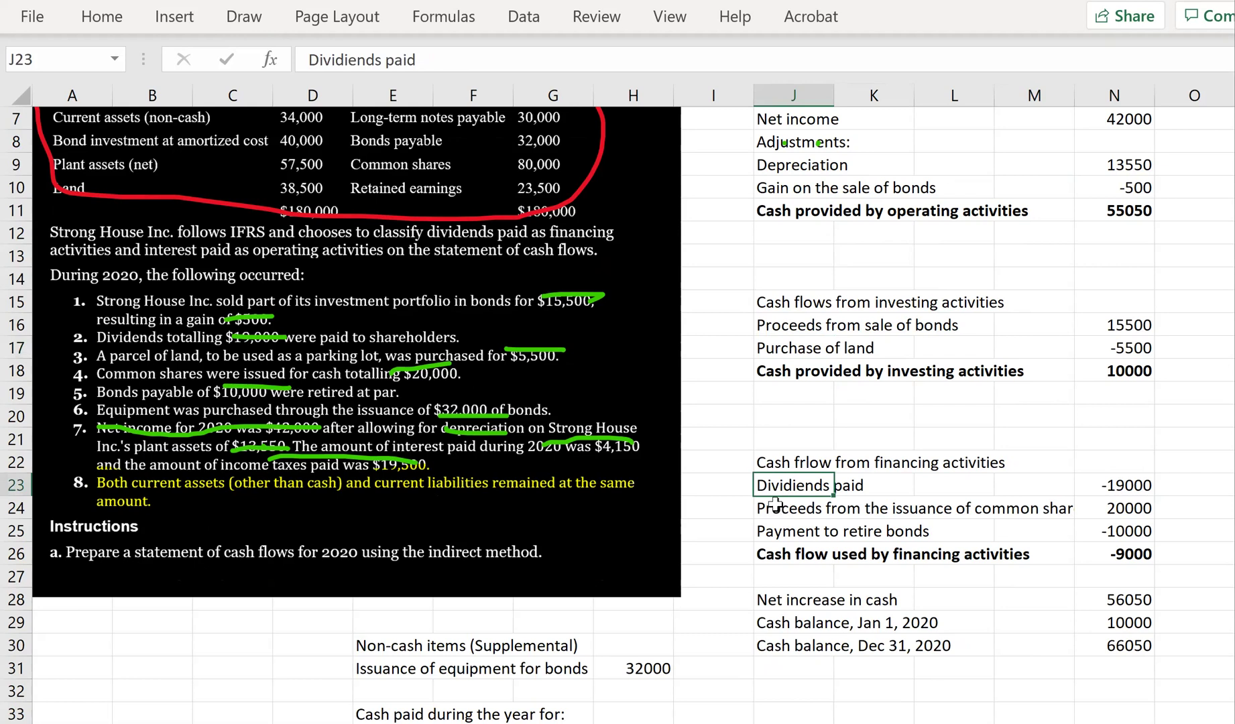
{"action": "left_click", "coordinate": [774, 504]}
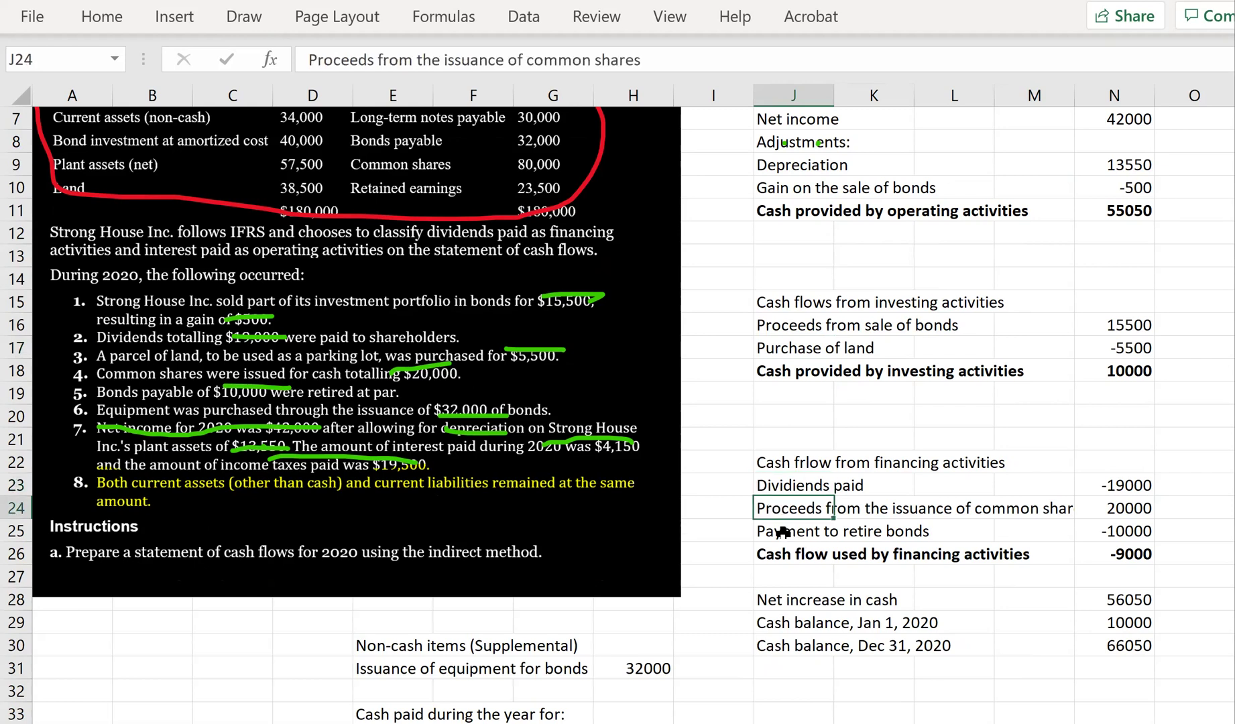
{"action": "left_click", "coordinate": [784, 534]}
{"action": "left_click", "coordinate": [1120, 607]}
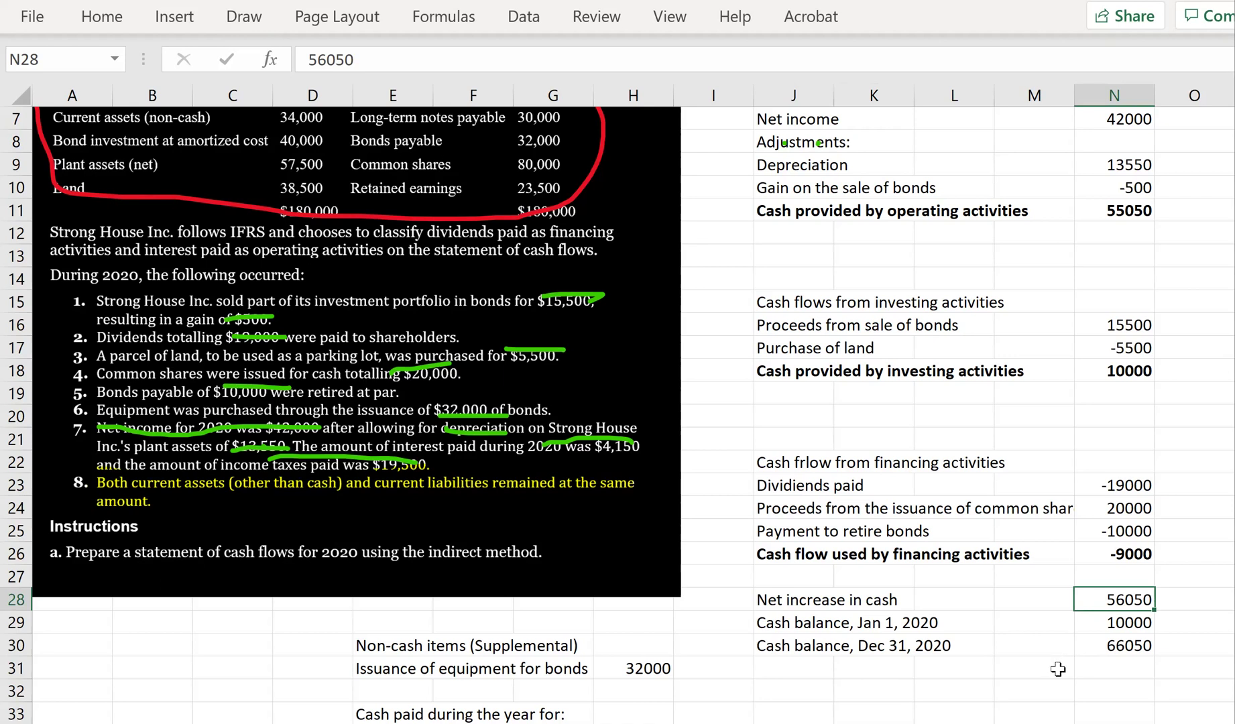
Step: Examine the supplemental disclosures in E30:H35, covering the non-cash bond issuance for equipment and the cash paid for interest and income taxes
{"action": "scroll", "coordinate": [1059, 667], "scroll_direction": "up", "scroll_amount": 1}
{"action": "scroll", "coordinate": [1059, 667], "scroll_direction": "down", "scroll_amount": 2}
{"action": "left_click_drag", "start_coordinate": [368, 577], "coordinate": [536, 579]}
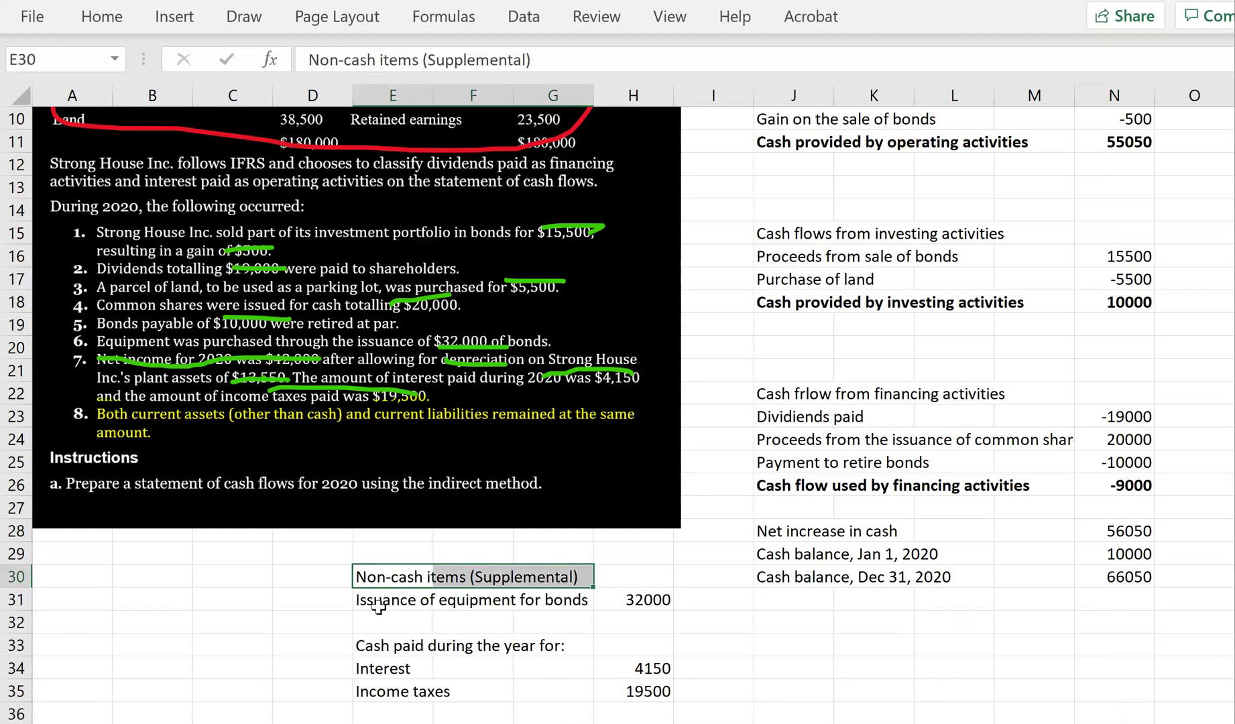
{"action": "left_click_drag", "start_coordinate": [377, 604], "coordinate": [631, 601]}
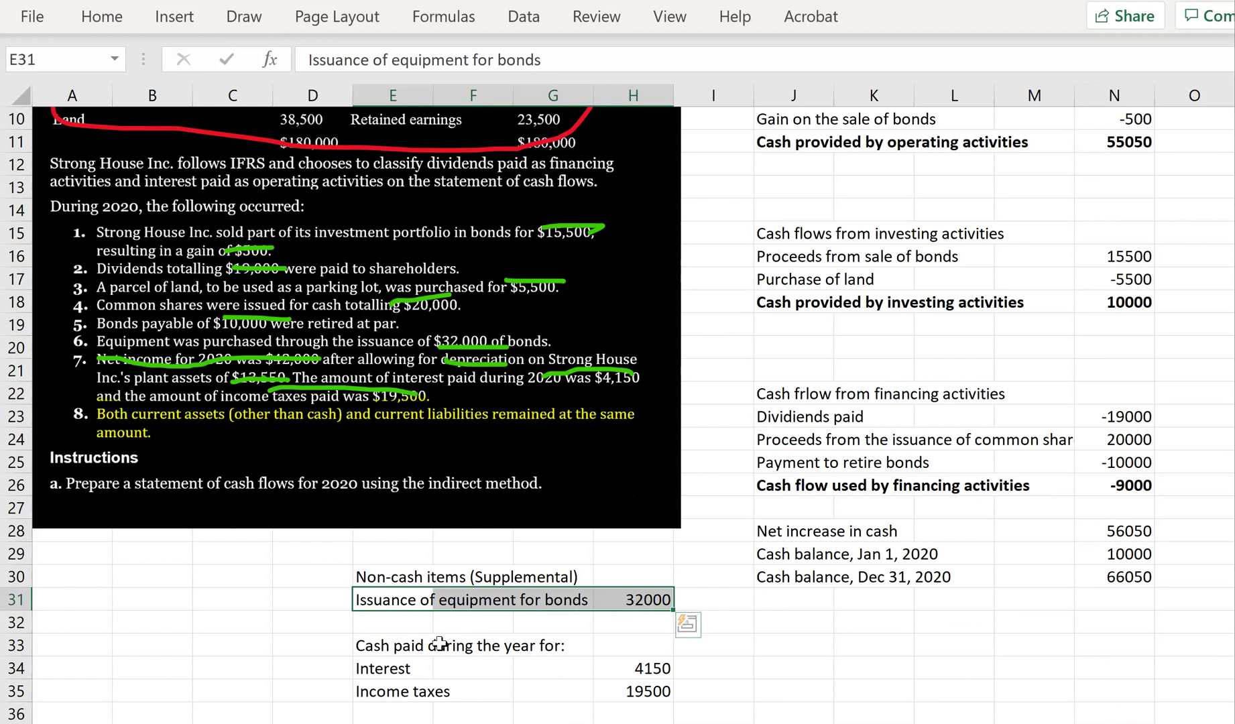
{"action": "left_click_drag", "start_coordinate": [372, 645], "coordinate": [631, 687]}
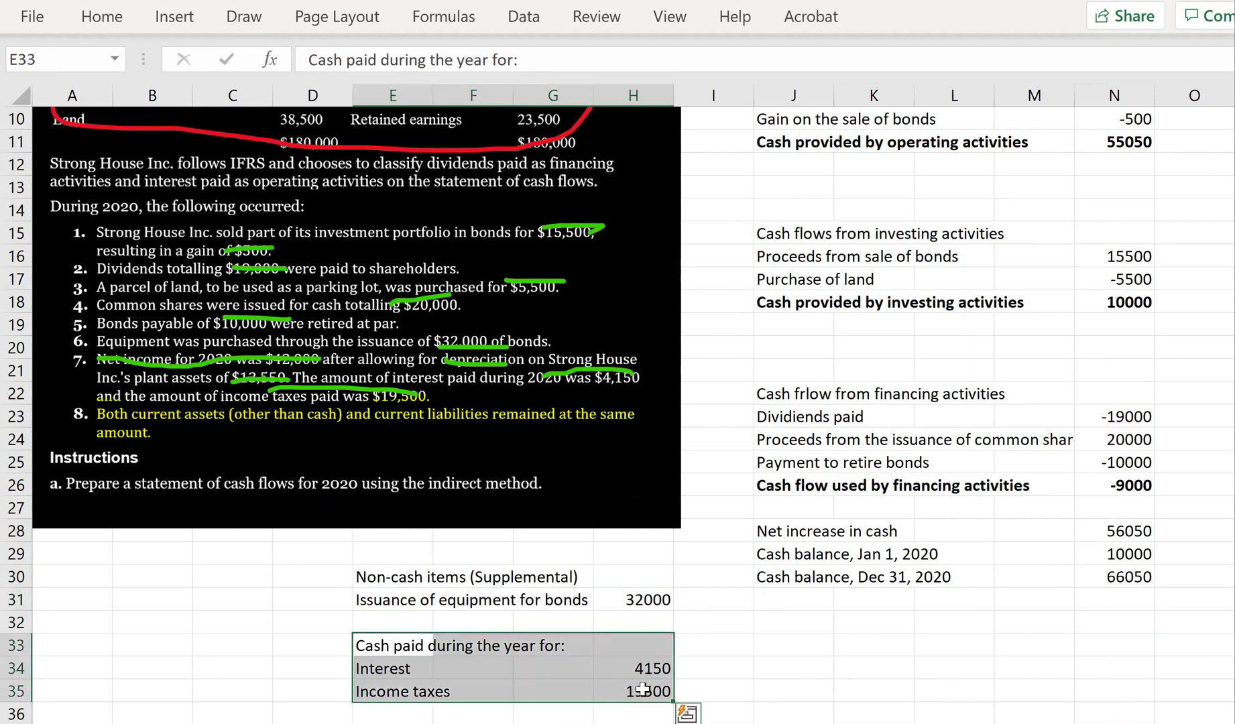
{"action": "left_click", "coordinate": [806, 649]}
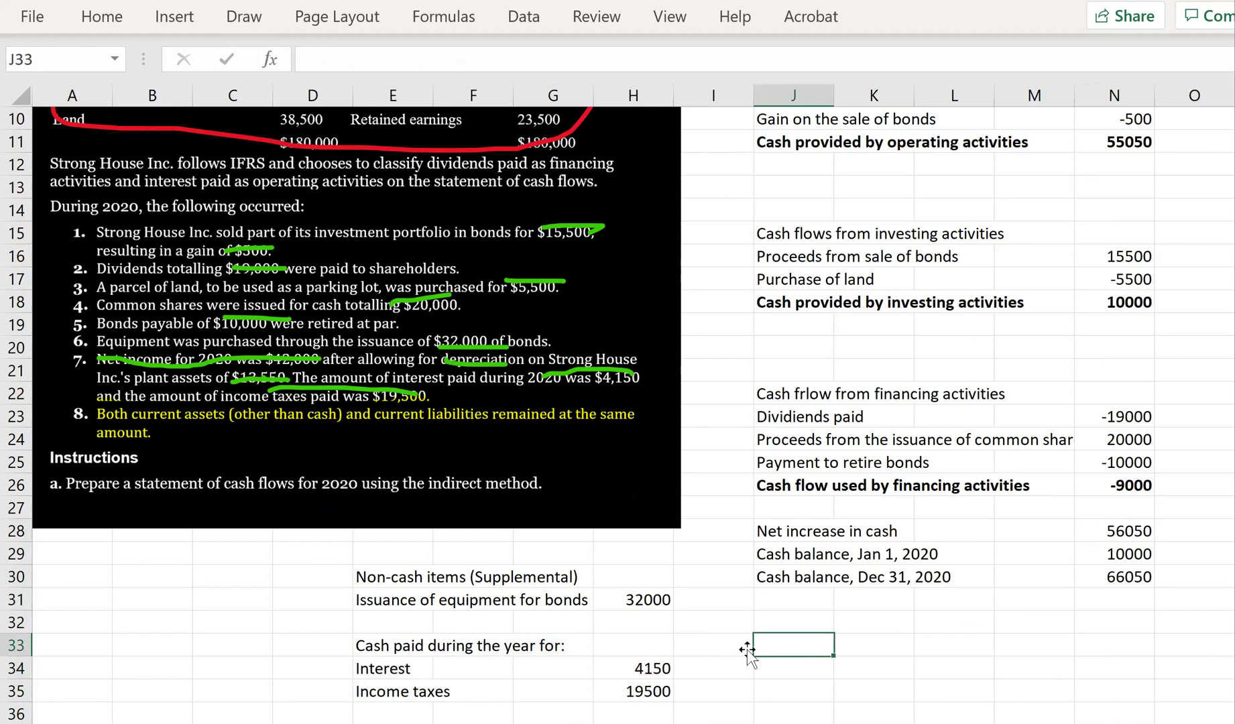
{"action": "scroll", "coordinate": [706, 479], "scroll_direction": "down", "scroll_amount": 1}
{"action": "scroll", "coordinate": [687, 487], "scroll_direction": "up", "scroll_amount": 3}
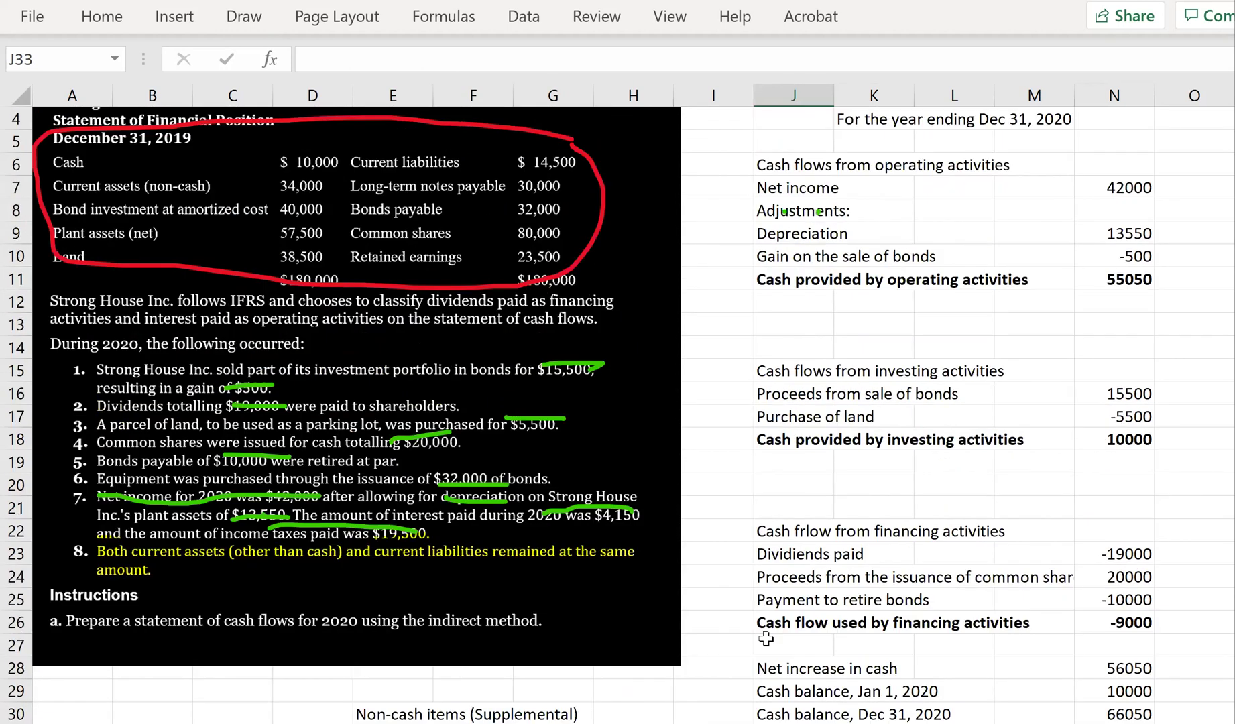